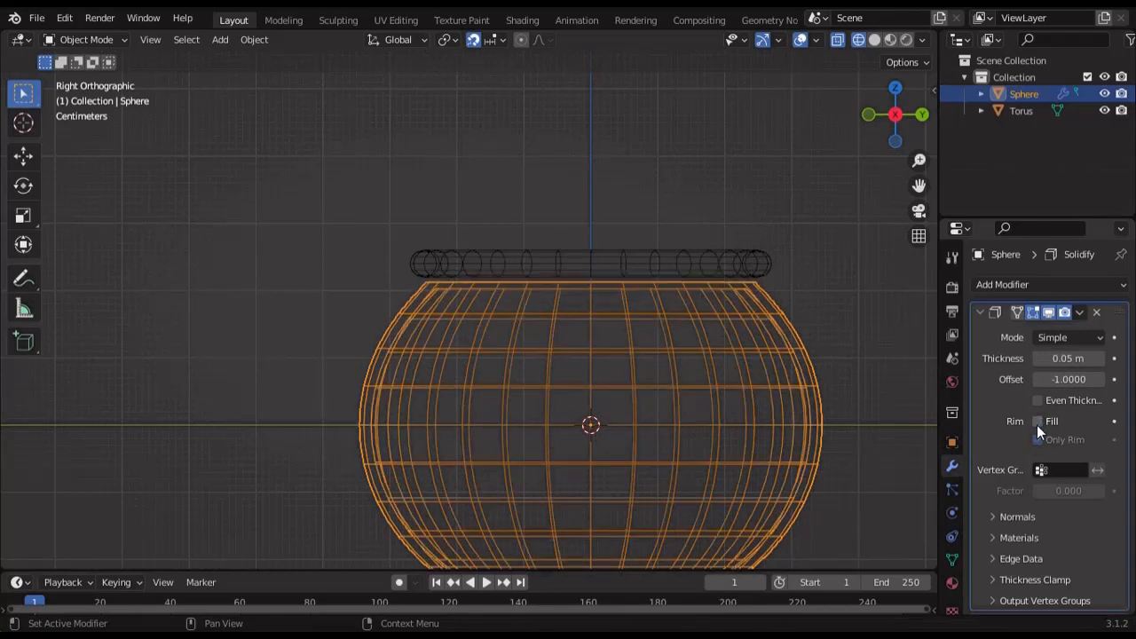
Apply the Solidify modifier on the bowl sphere and separate its mesh into objects by loose parts
left_click(1081, 313)
left_click(1031, 333)
key("Tab")
right_click(717, 363)
mouse_move(712, 576)
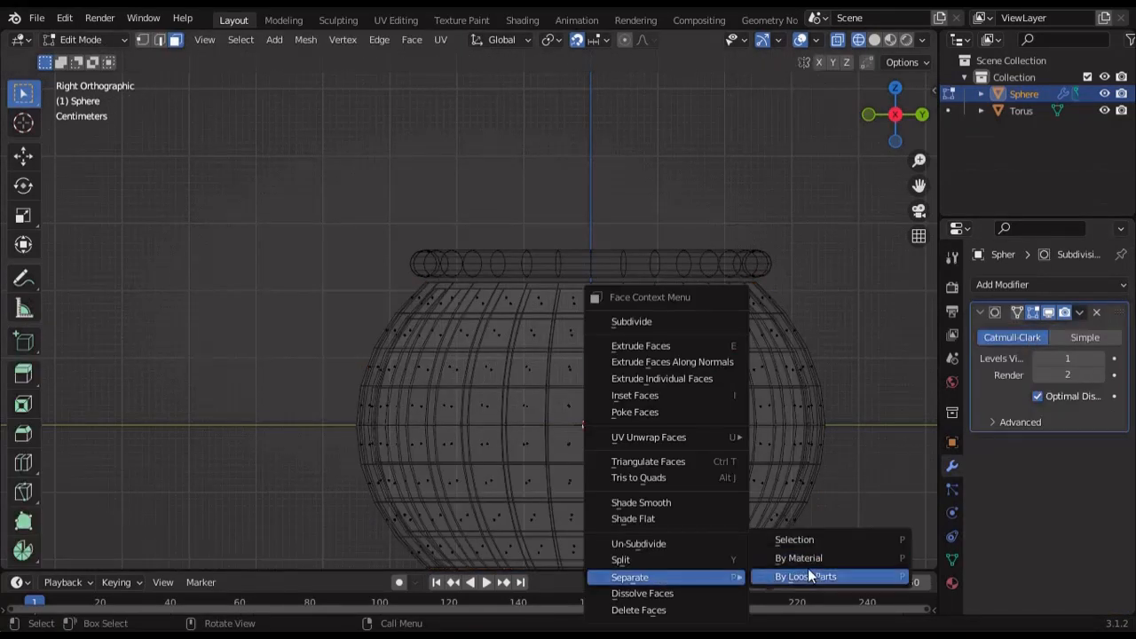
left_click(808, 575)
key("Tab")
Move the inner bowl shell upward along Z by 0.009 m and another 0.000514 m to meet the outer shell's top edge
left_click(666, 358)
scroll(561, 398, "up", 8)
key("g")
key("z")
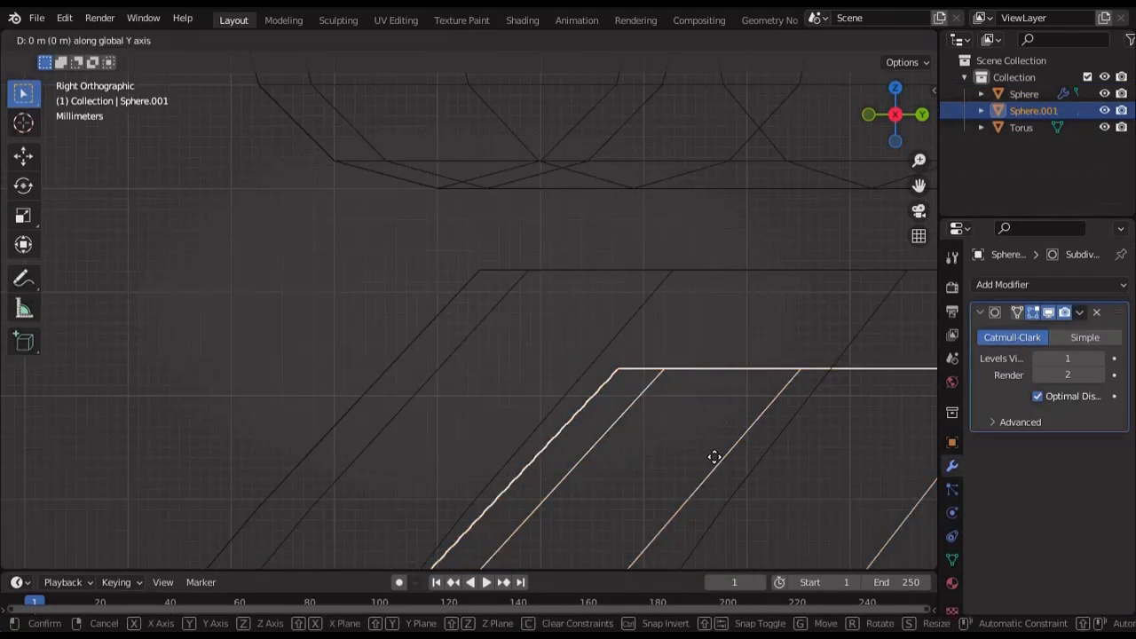
left_click(495, 432)
scroll(655, 400, "up", 4)
key("g")
key("z")
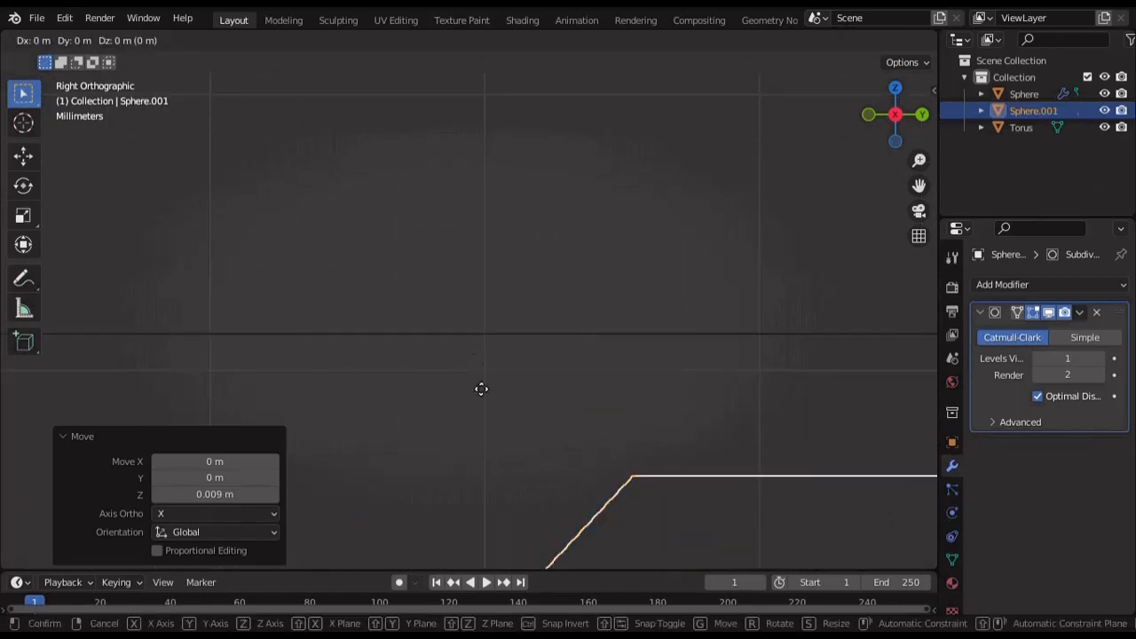
left_click(504, 248)
scroll(510, 266, "down", 6)
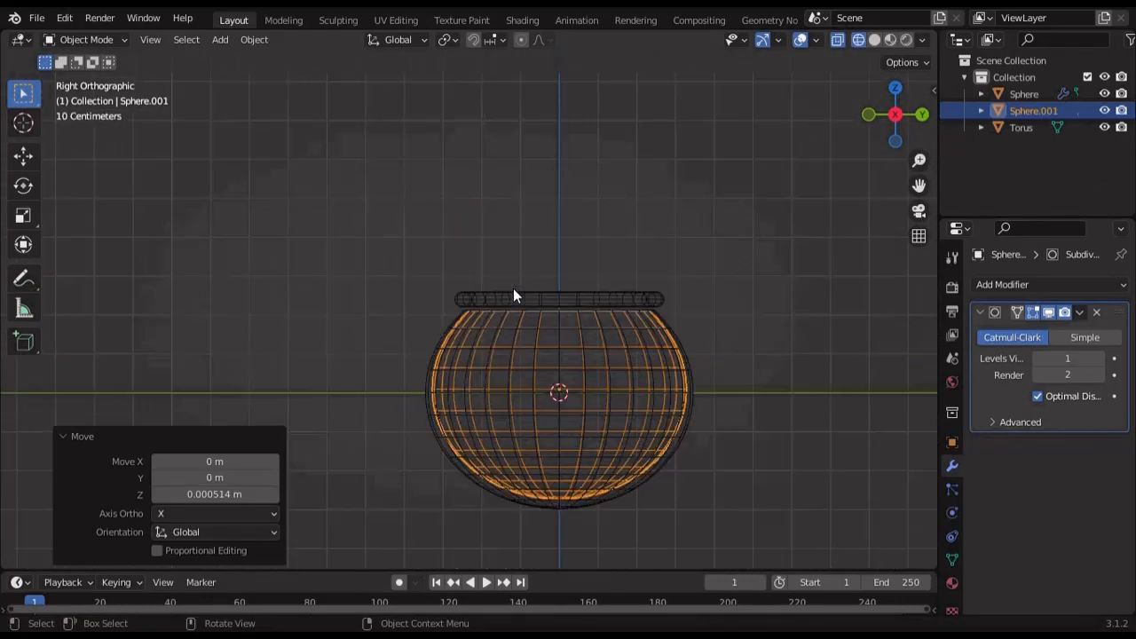
Remove the Subdivision modifiers from both the outer and inner bowl shells, viewed in solid shading
left_click(718, 406)
key("shift+z")
mouse_move(663, 397)
middle_mouse_down("shift")
mouse_move(615, 466)
mouse_move(665, 333)
middle_mouse_up("shift")
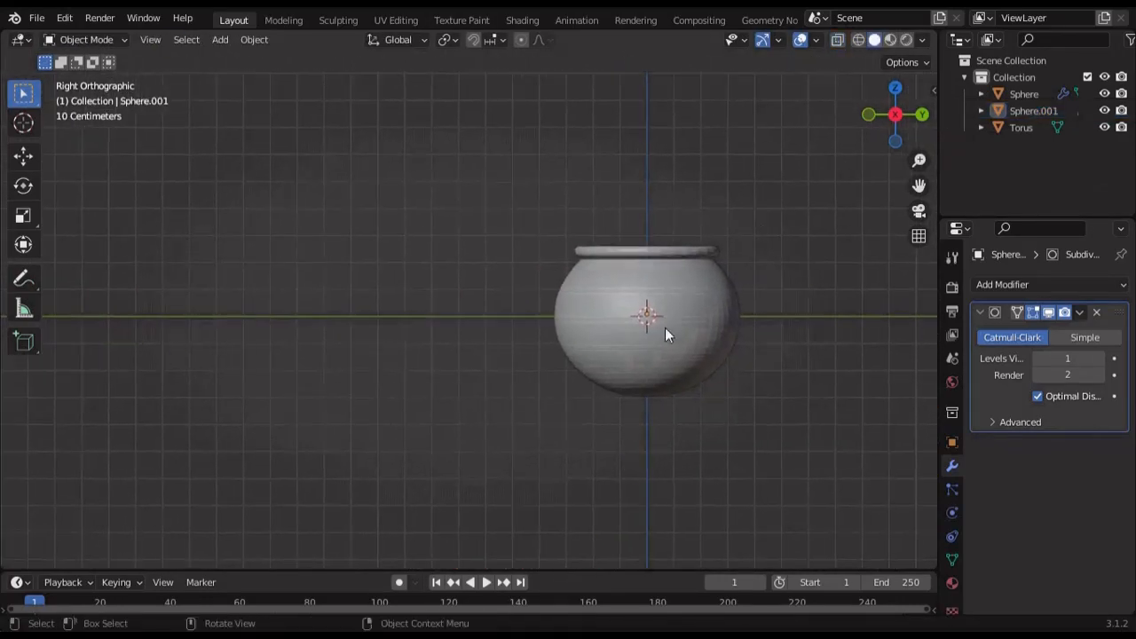
left_click(676, 299)
left_click(1097, 312)
middle_click_drag(773, 310, 750, 382)
left_click(638, 182)
left_click(1097, 313)
left_click(896, 116)
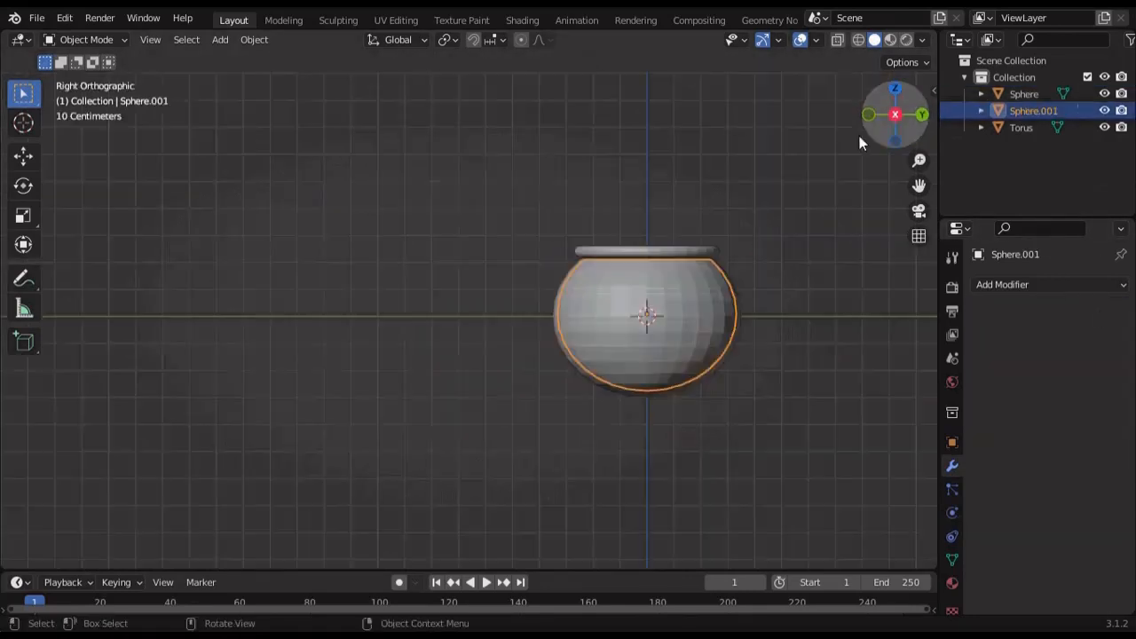
Add a torus with a major radius of 0.12 m at the bowl's center
scroll(536, 392, "up", 1)
left_click(537, 393)
middle_click_drag(538, 399, 580, 376, "shift")
key("shift+a")
mouse_move(497, 292)
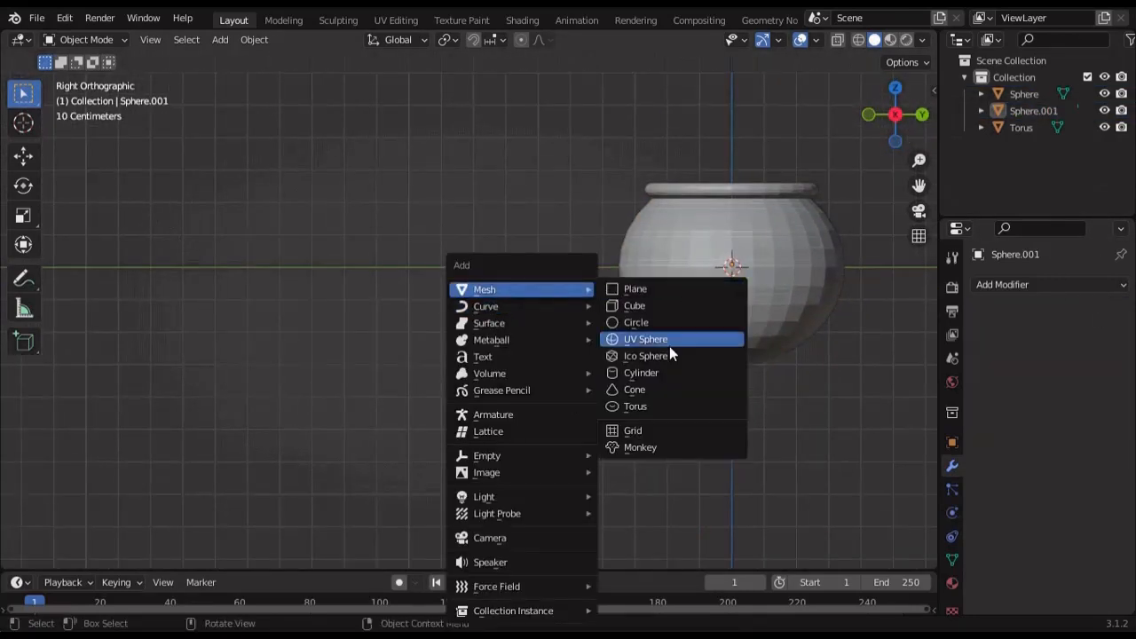
left_click(657, 407)
left_click(213, 387)
type("0")
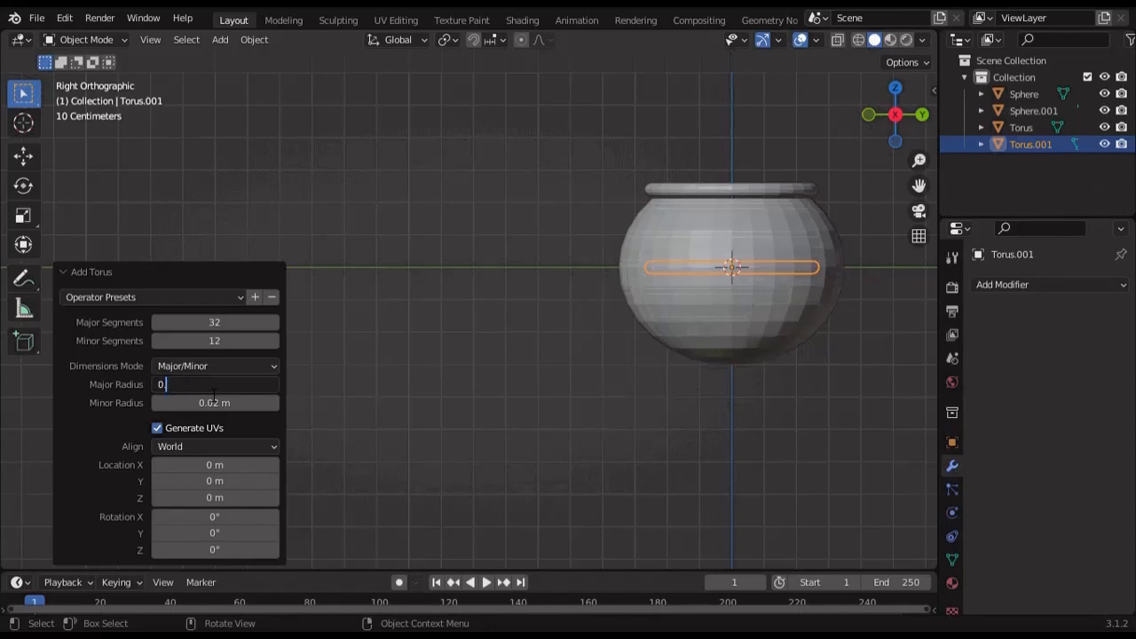
type(".12")
key("Return")
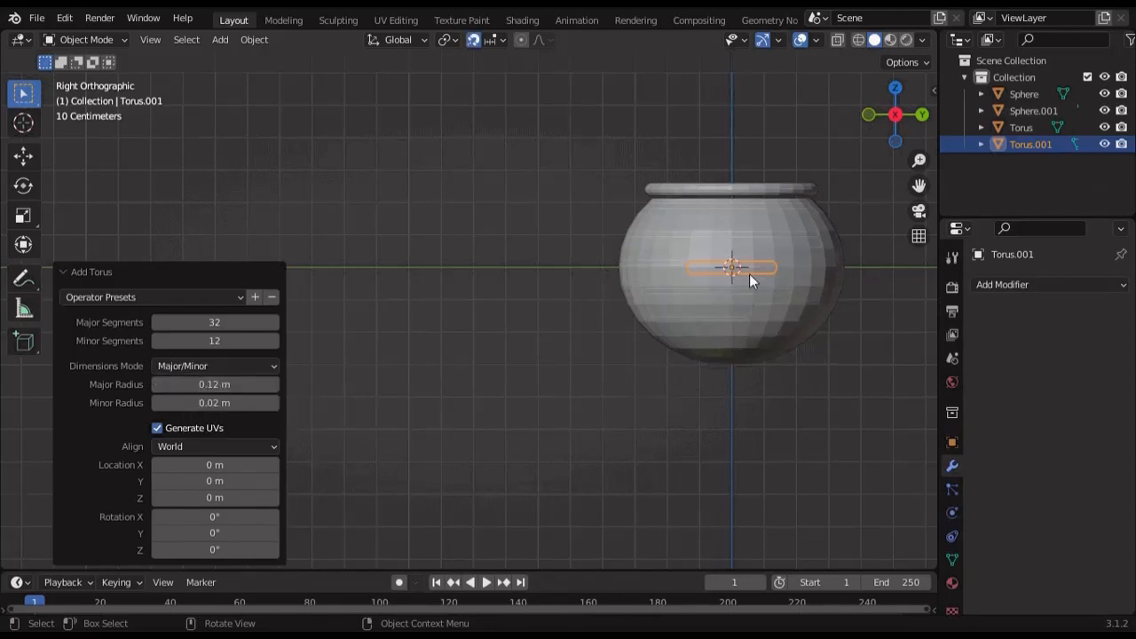
Rotate the new torus 90° to stand upright and move it along Y to -0.4 m, just outside the bowl
key("r")
left_click(702, 167)
key("g")
key("y")
left_click(684, 257)
middle_click_drag(557, 351, 605, 343, "shift")
left_click(605, 344)
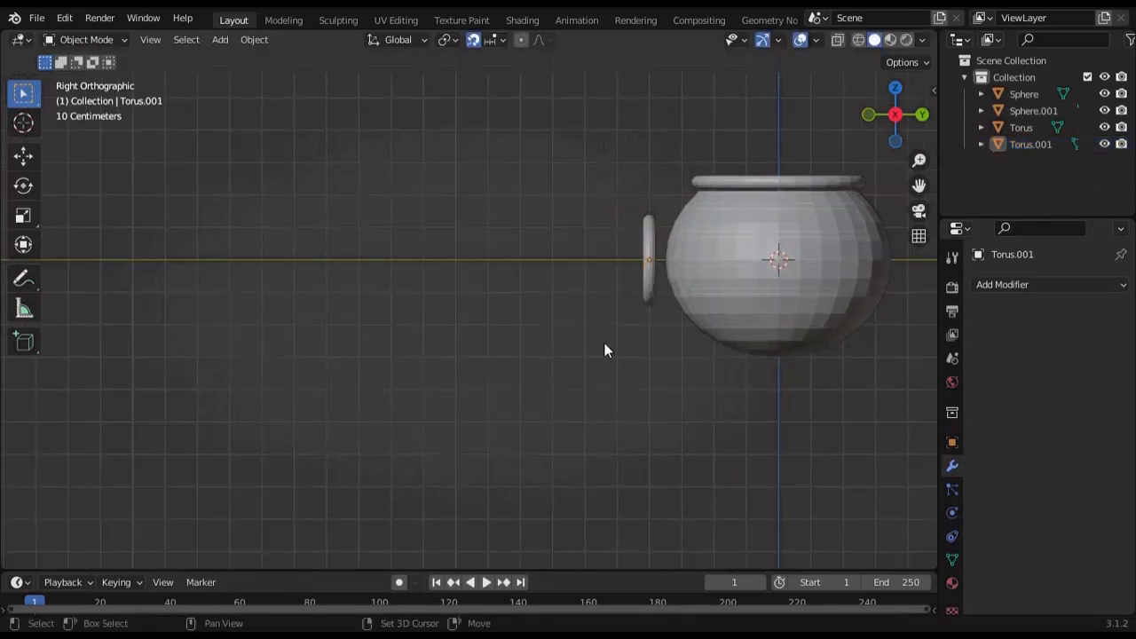
Add a second torus with a major radius of 0.11 m
key("shift+a")
left_click(702, 406)
left_click(213, 384)
type("0.11")
key("Return")
Rotate the smaller torus 90° to stand upright and move it -0.8 m along Y
key("r")
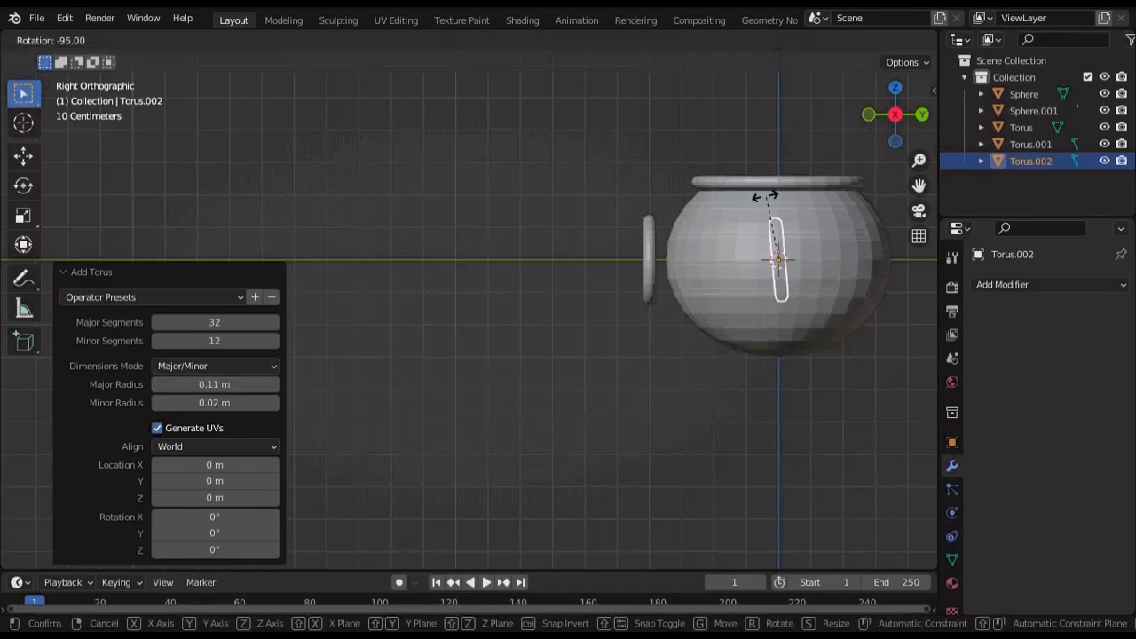
left_click(763, 196)
key("g")
key("y")
left_click(604, 440)
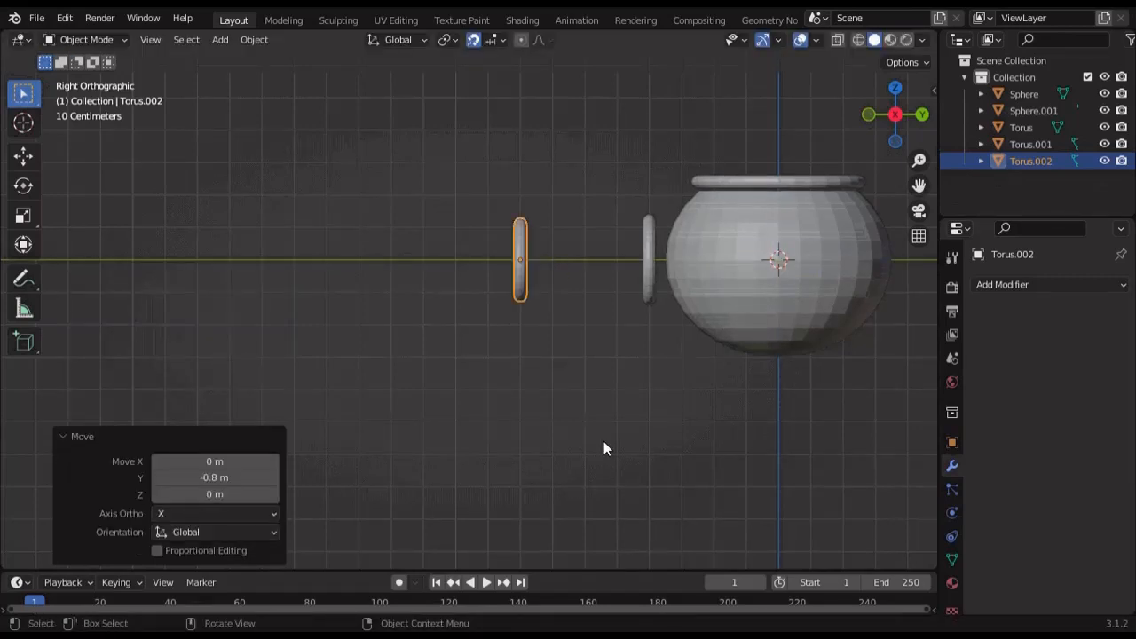
Add a cylinder and set its X, Y and Z scale to 0.2
key("shift+a")
left_click(688, 373)
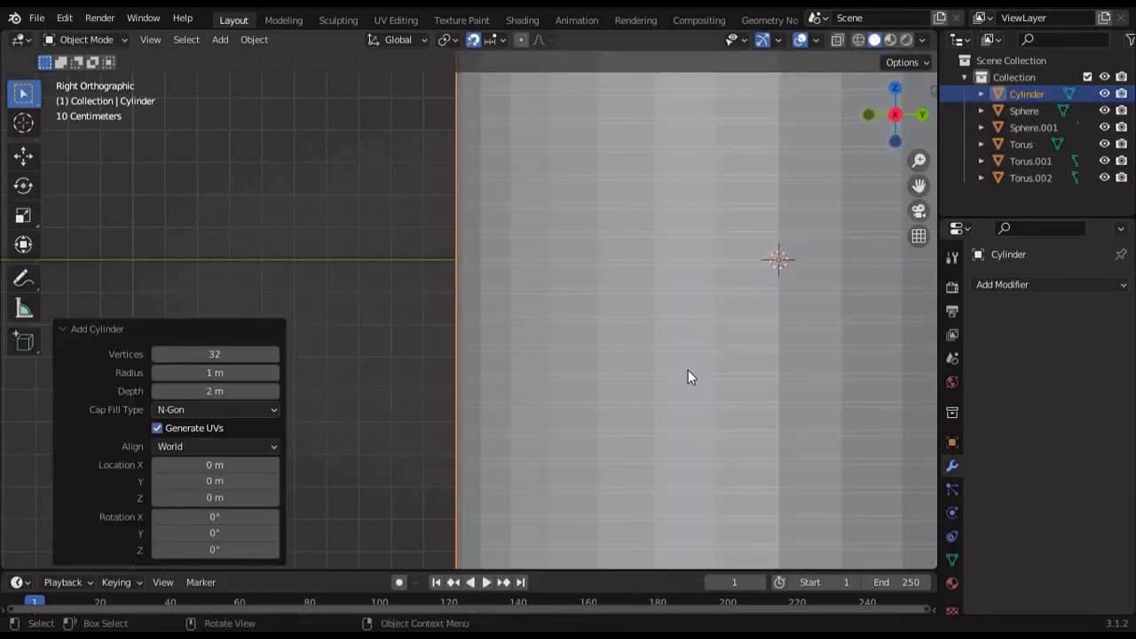
scroll(688, 371, "down", 3)
left_click(952, 443)
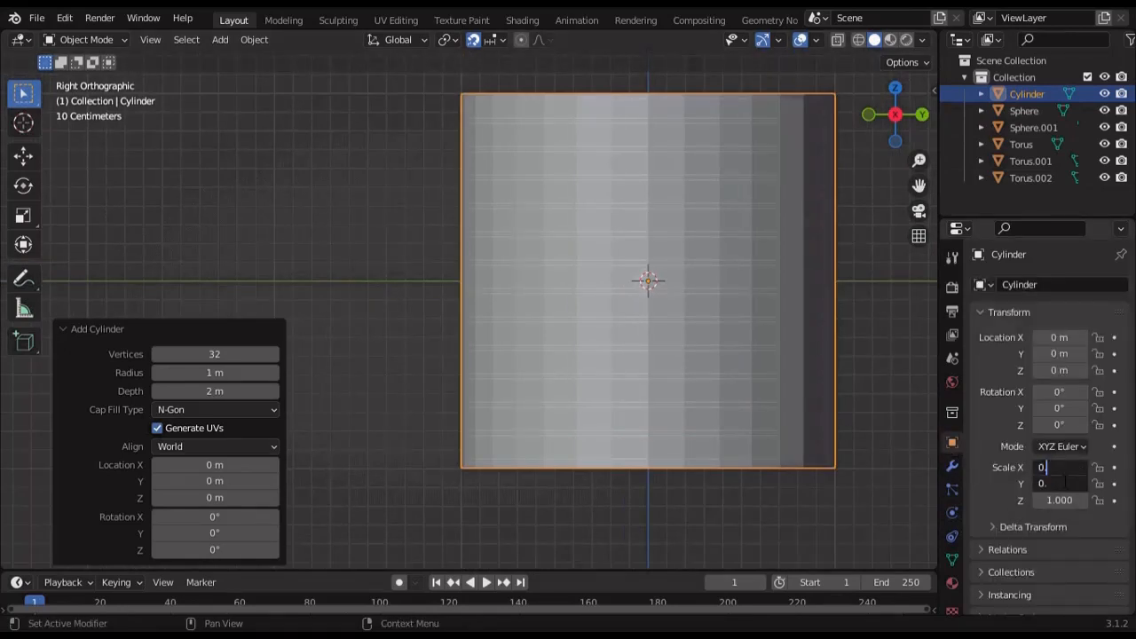
type("2")
key("Return")
double_click(1070, 501)
type("0.2")
key("Return")
Set the cylinder's X and Y scale to 0.05
mouse_move(1071, 468)
left_mouse_down()
mouse_move(1071, 500)
mouse_move(1073, 479)
left_mouse_up()
type("0")
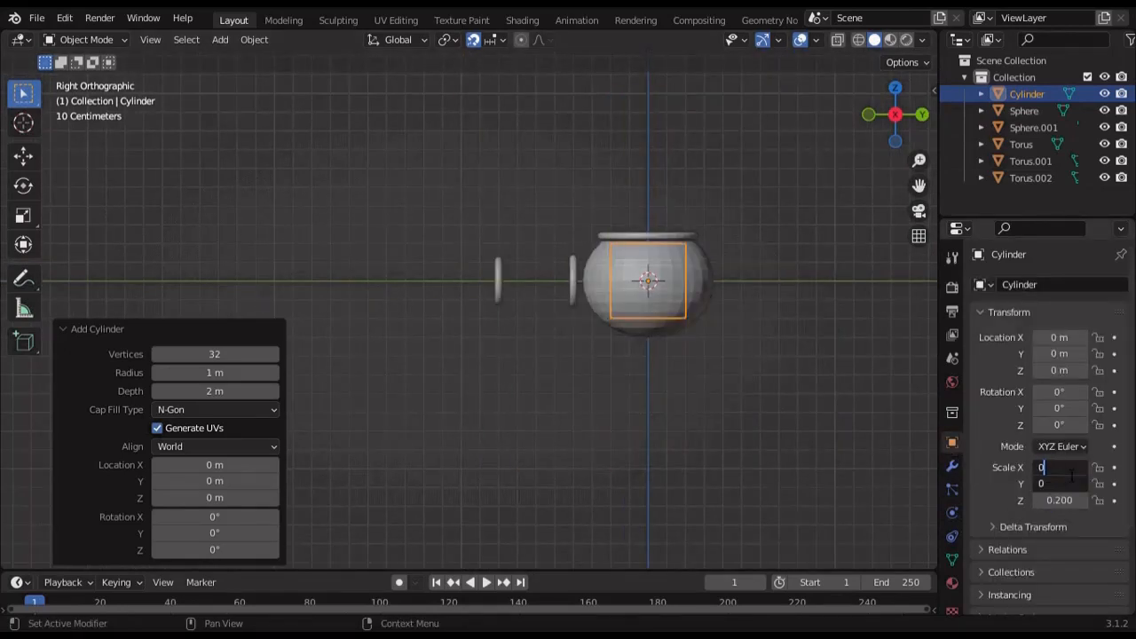
type(".05")
key("Return")
Rotate the cylinder 90° and move it -0.6 m along Y so it lies between the two rings
type("r90")
key("Return")
type("gy-0.6")
key("Return")
scroll(764, 300, "up", 4)
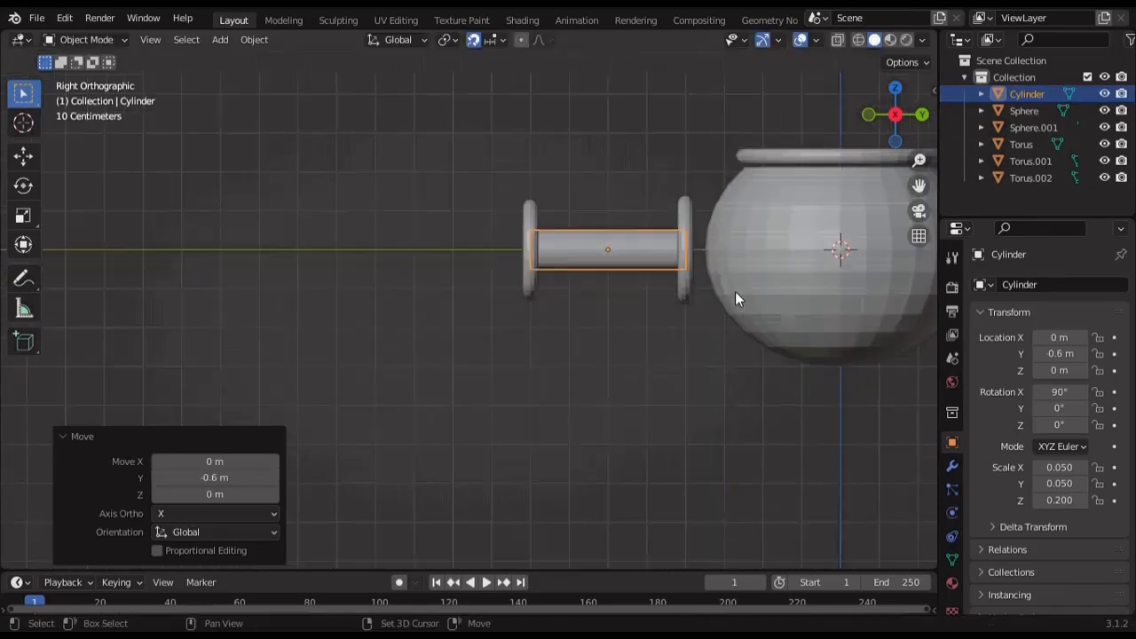
Shift the cylinder along Y to -0.62 m, aligning its end with the larger ring
middle_click_drag(735, 291, 783, 368, "shift")
scroll(715, 299, "up", 10)
key("g")
key("y")
left_click(680, 302)
scroll(680, 302, "down", 5)
Move the smaller ring along Y to -0.84 m at the cylinder's far end
middle_click_drag(680, 301, 760, 323, "shift")
left_click(447, 304)
key("g")
key("y")
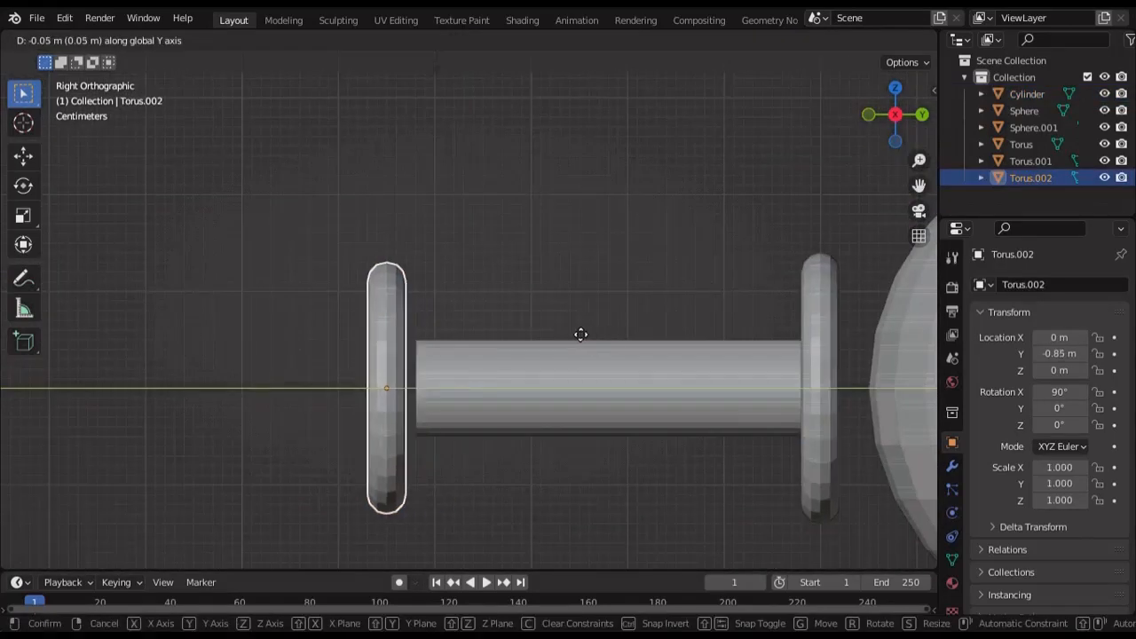
left_click(581, 335)
scroll(585, 386, "down", 6)
scroll(698, 438, "down", 3)
Move the cylinder out from between the rings along Y to -1.52 m
left_click(677, 332)
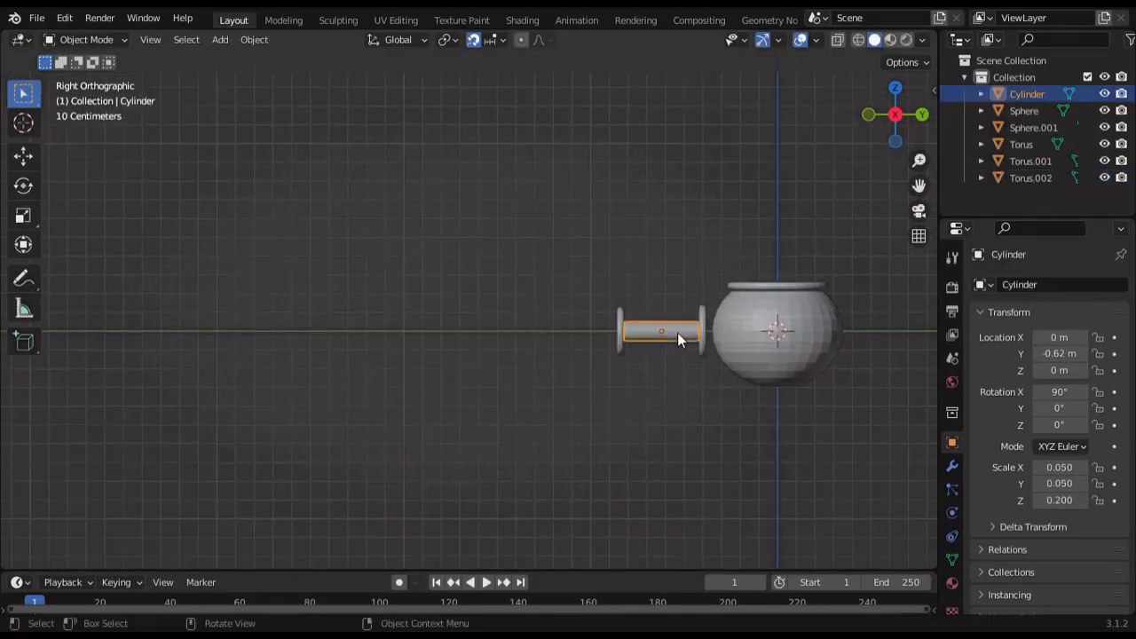
key("g")
key("y")
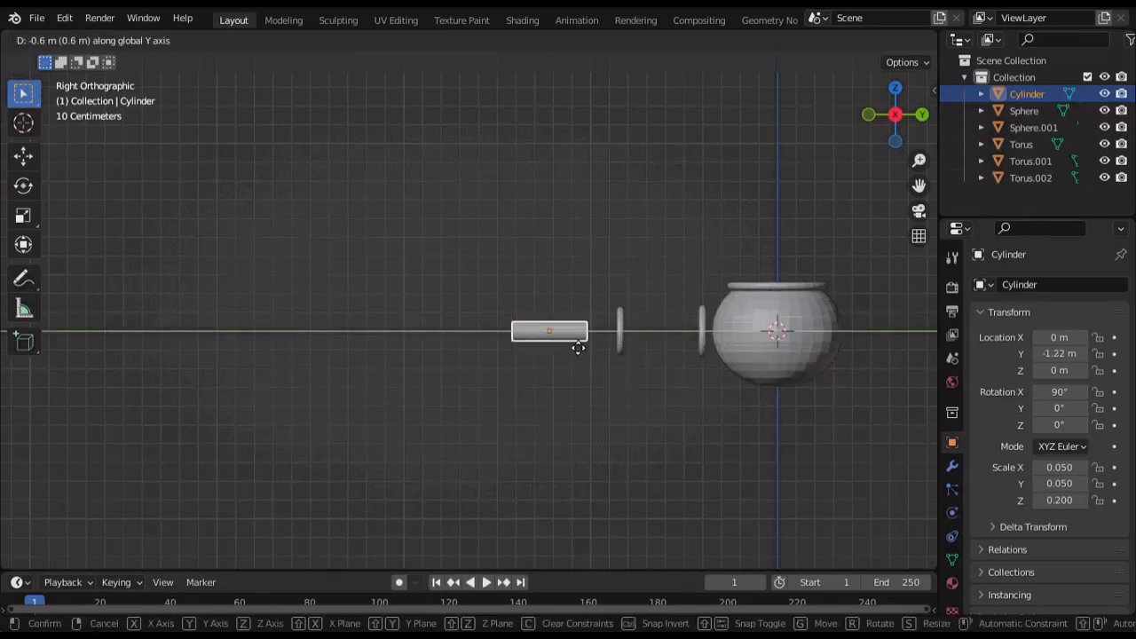
left_click(576, 347)
middle_click_drag(666, 412, 561, 453, "shift")
Add a mesh circle and set its scale to 0.12 on all axes
left_click(561, 462)
key("shift+a")
mouse_move(541, 290)
left_click(629, 322)
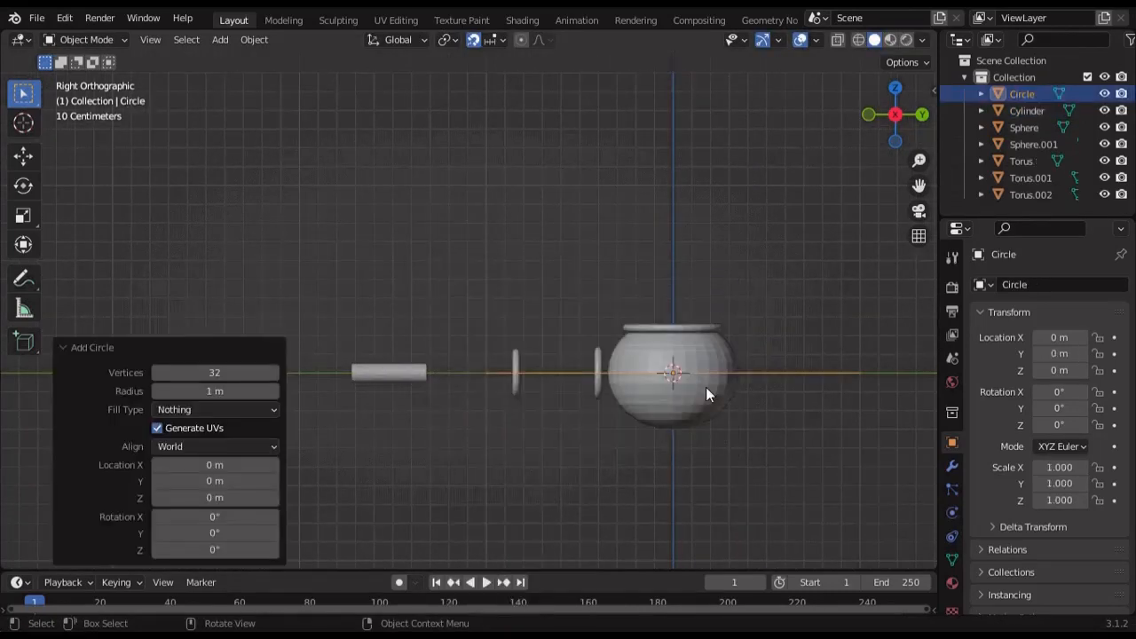
left_click_drag(1057, 467, 1059, 499)
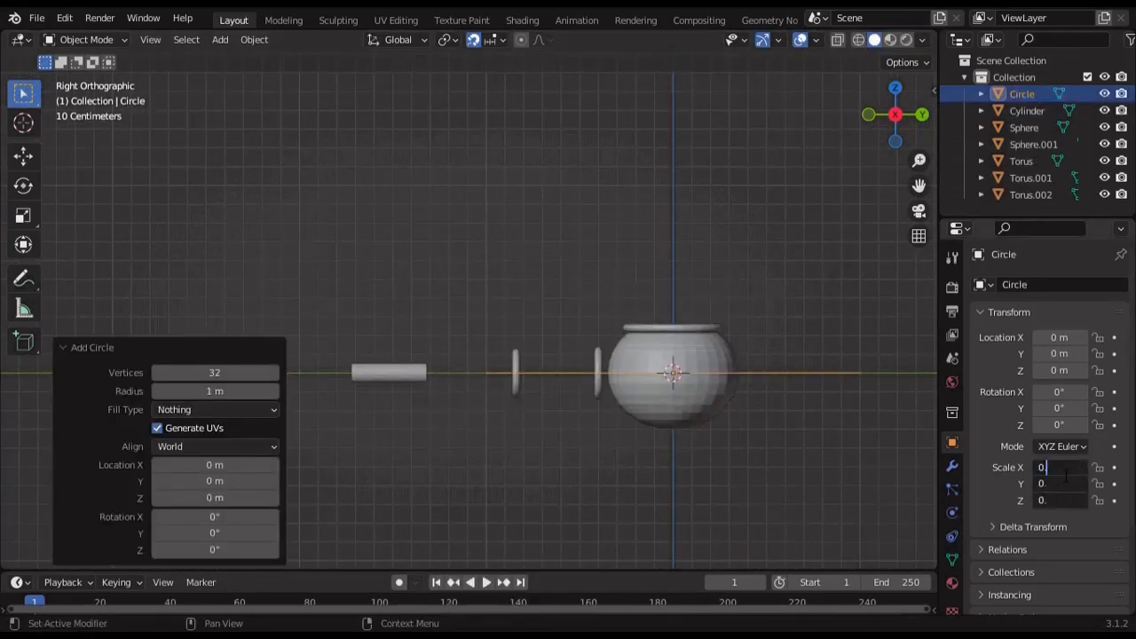
type("0.120")
key("Return")
Switch to wireframe, rotate the circle 90° and move it along Y to between the two rings
key("shift+z")
key("r")
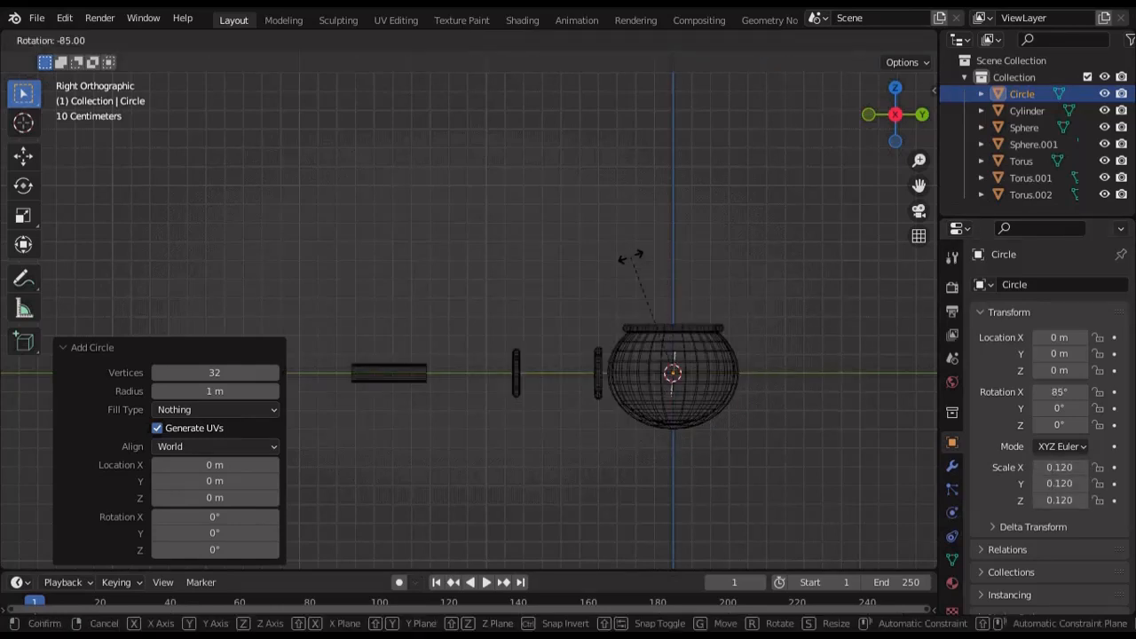
left_click(628, 258)
key("g")
key("y")
left_click(660, 289)
Move the circle 0.08 m along Y to the edge of the larger ring
middle_click_drag(653, 286, 536, 257, "shift")
scroll(526, 257, "up", 12)
middle_click_drag(526, 330, 645, 233, "shift")
key("g")
key("y")
left_click(802, 238)
scroll(690, 286, "down", 9)
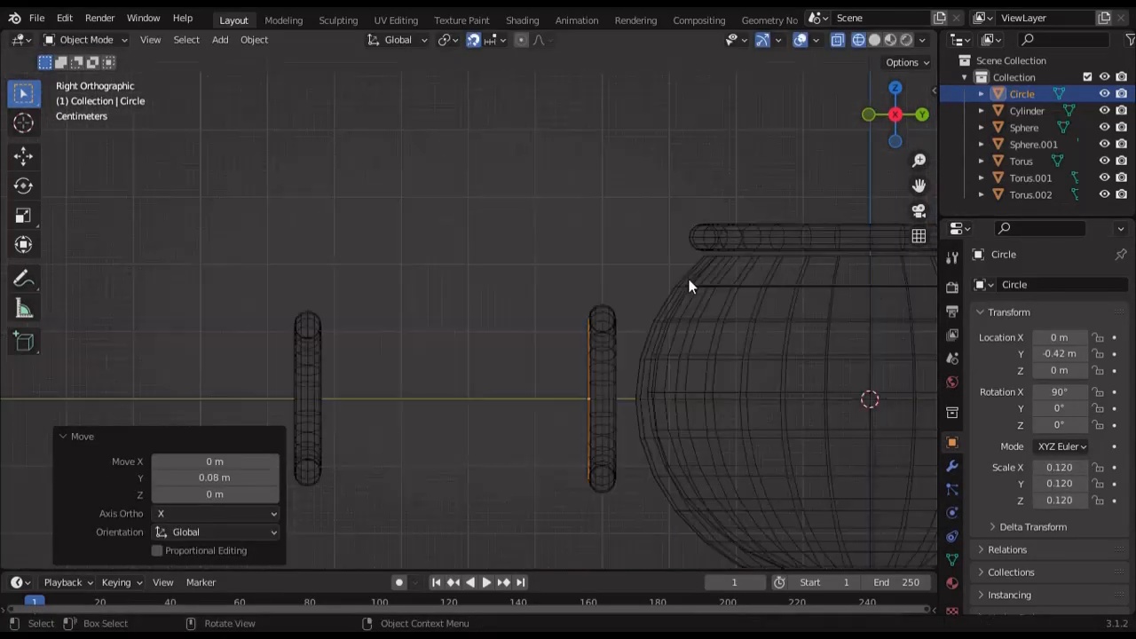
Add a second mesh circle and set its scale to 0.11 on all axes
middle_click_drag(648, 325, 693, 238, "shift")
left_click(623, 438)
key("shift+a")
mouse_move(613, 284)
left_click(720, 319)
left_click_drag(1060, 468, 1060, 501)
type("0.11")
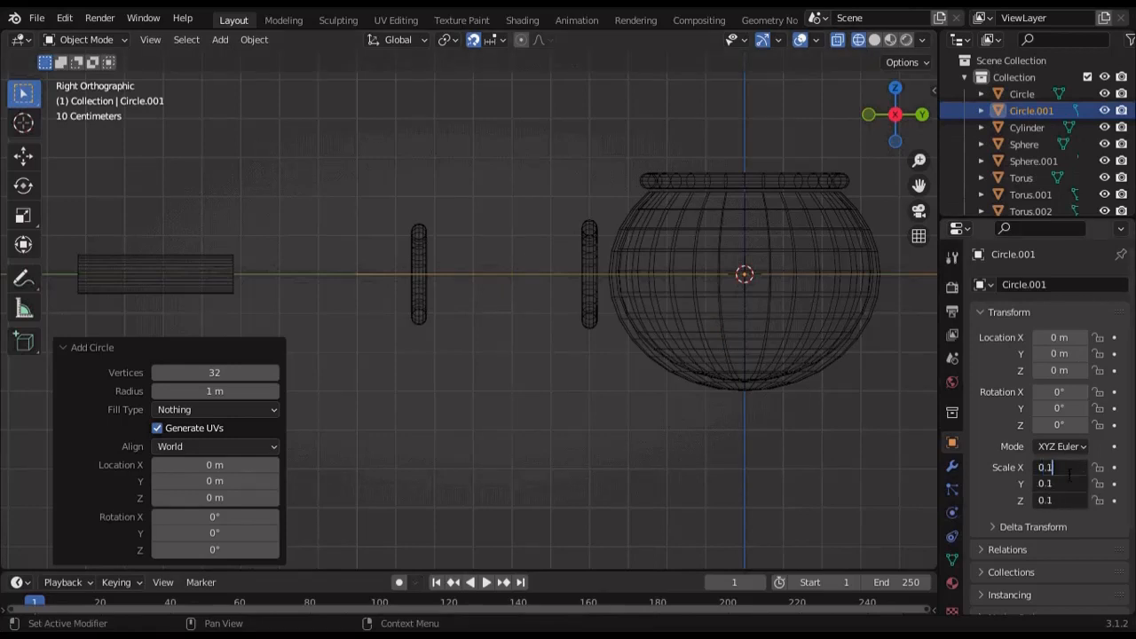
key("Return")
Rotate the second circle 90° and move it -0.7 m along Y toward the smaller ring
key("r")
left_click(709, 165)
key("g")
key("y")
left_click(491, 221)
Move the second circle -0.12 m along Y to the inner edge of the smaller ring
scroll(431, 282, "up", 7)
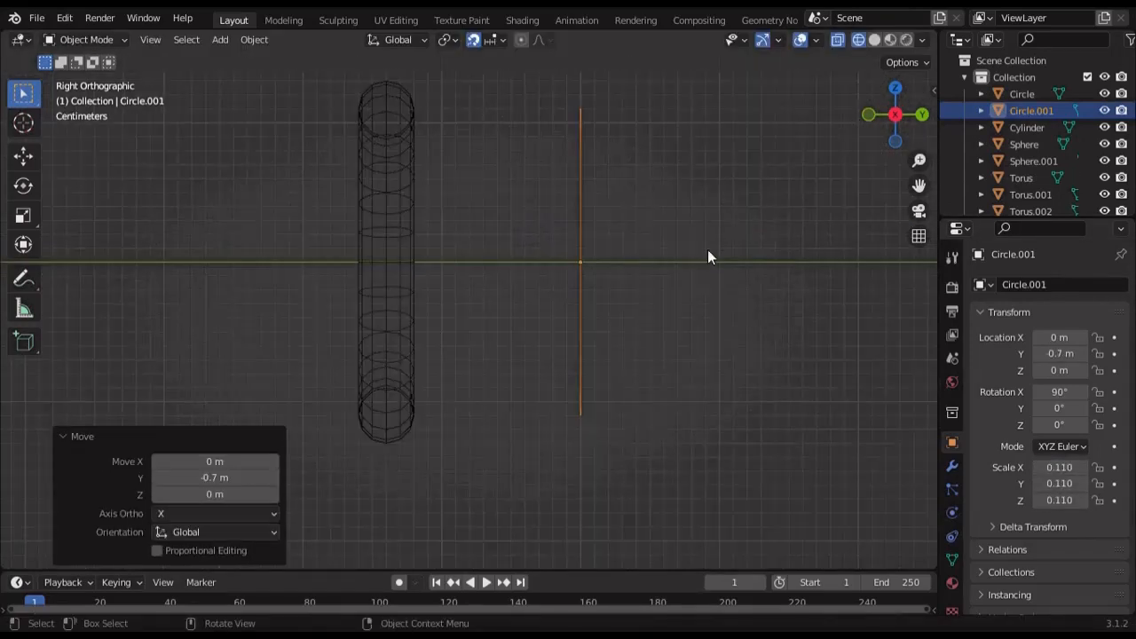
key("g")
key("y")
left_click(542, 254)
scroll(631, 391, "down", 8)
mouse_move(646, 387)
middle_mouse_down("shift")
mouse_move(606, 395)
mouse_move(626, 380)
middle_mouse_up("shift")
Return to solid shading and rename the outer bowl shell as MokeBowlOut
key("shift+z")
scroll(675, 351, "up", 4)
middle_click_drag(768, 312, 717, 331, "shift")
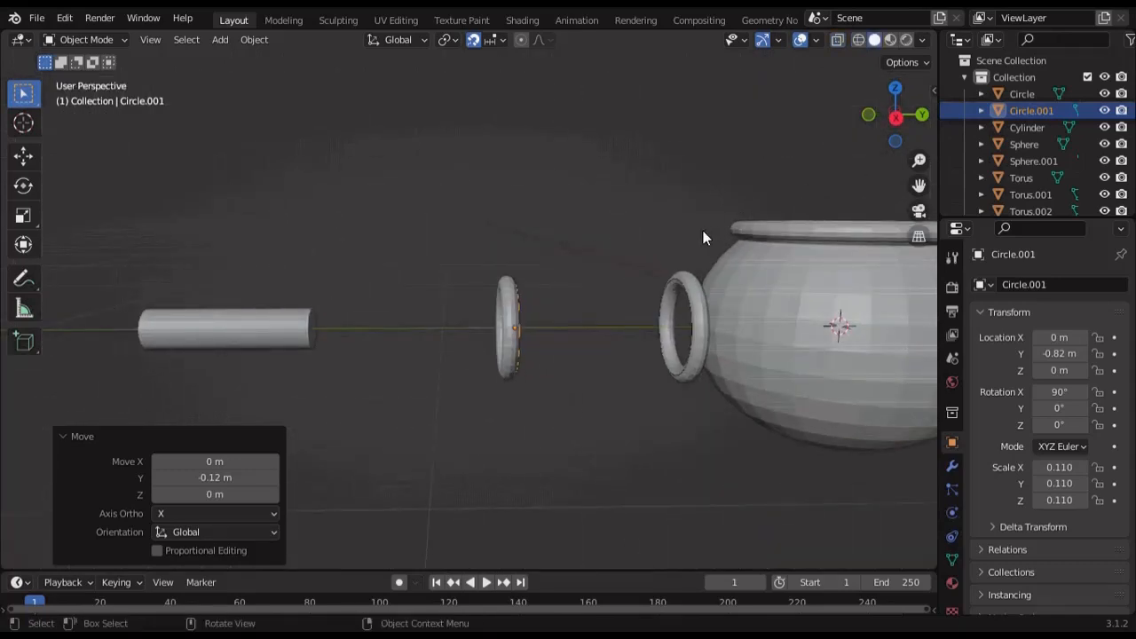
left_click(1023, 145)
double_click(1019, 144)
type("MokeBowlOut")
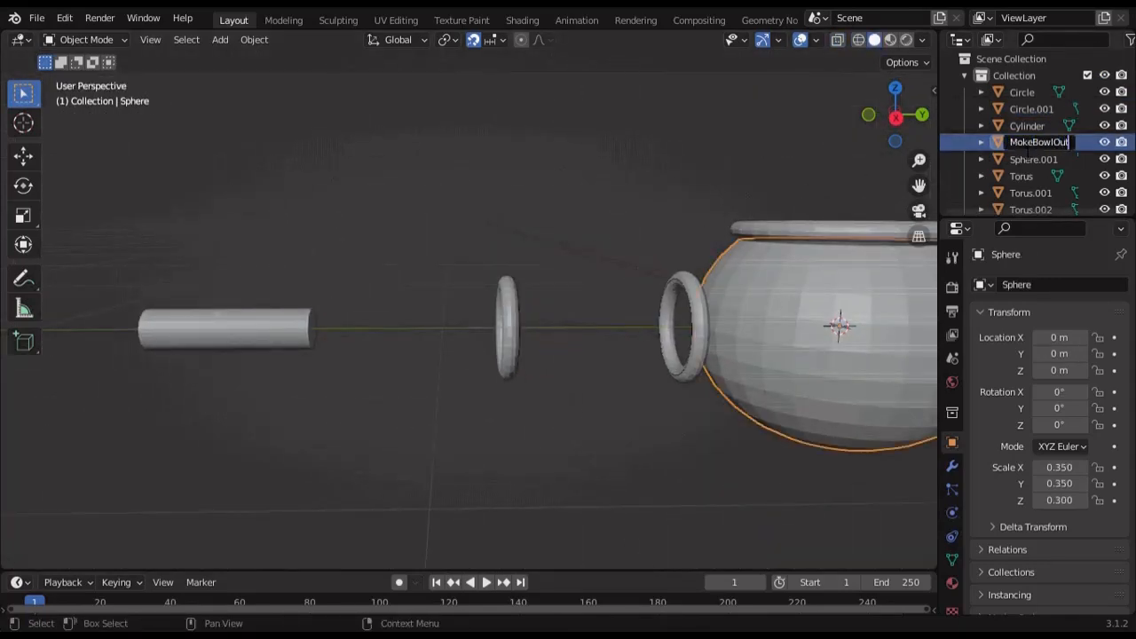
key("Return")
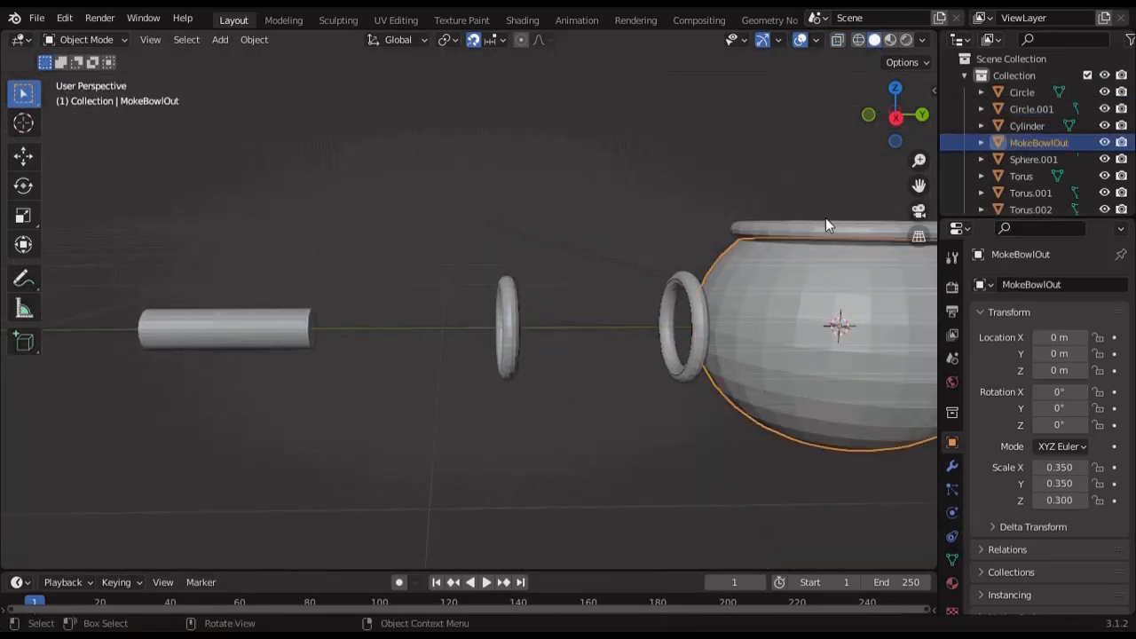
Name the bowl shells SmokeBowlIn and SmokeBowlOut, the bowl rim SmokeBowlRim, the larger ring TopBandBT and the smaller ring TopBandST
scroll(812, 220, "down", 3)
middle_click_drag(666, 229, 651, 270)
left_click(1051, 162)
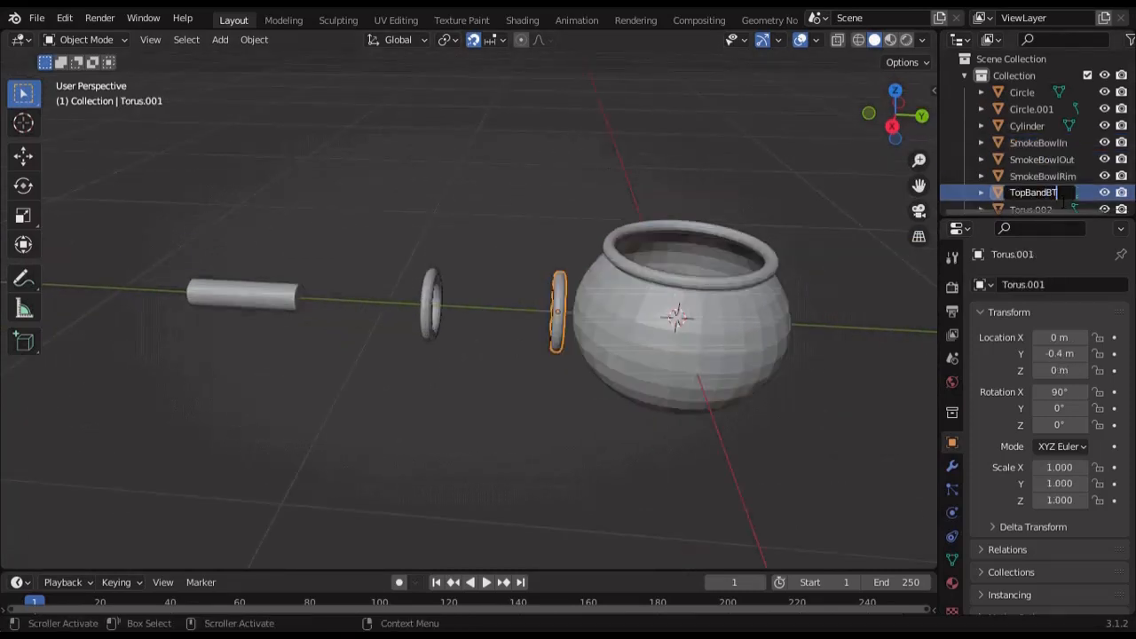
left_click(1064, 207)
scroll(1064, 204, "down", 1)
double_click(1048, 200)
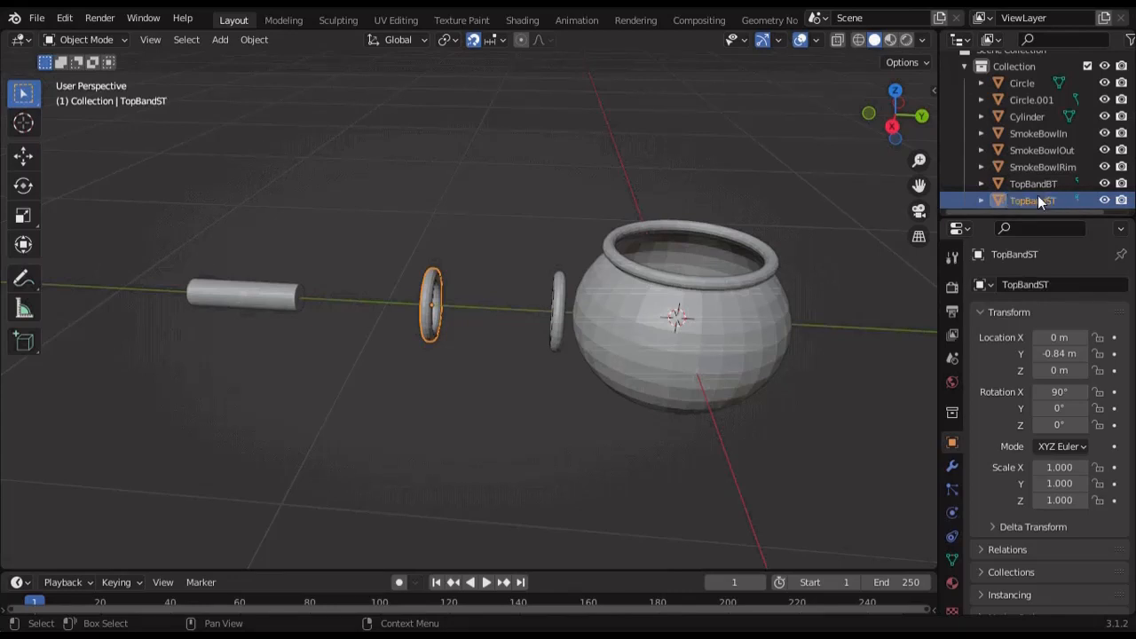
Select the two mesh circles and join them into one object
left_click(590, 292)
left_click(1012, 105, "ctrl")
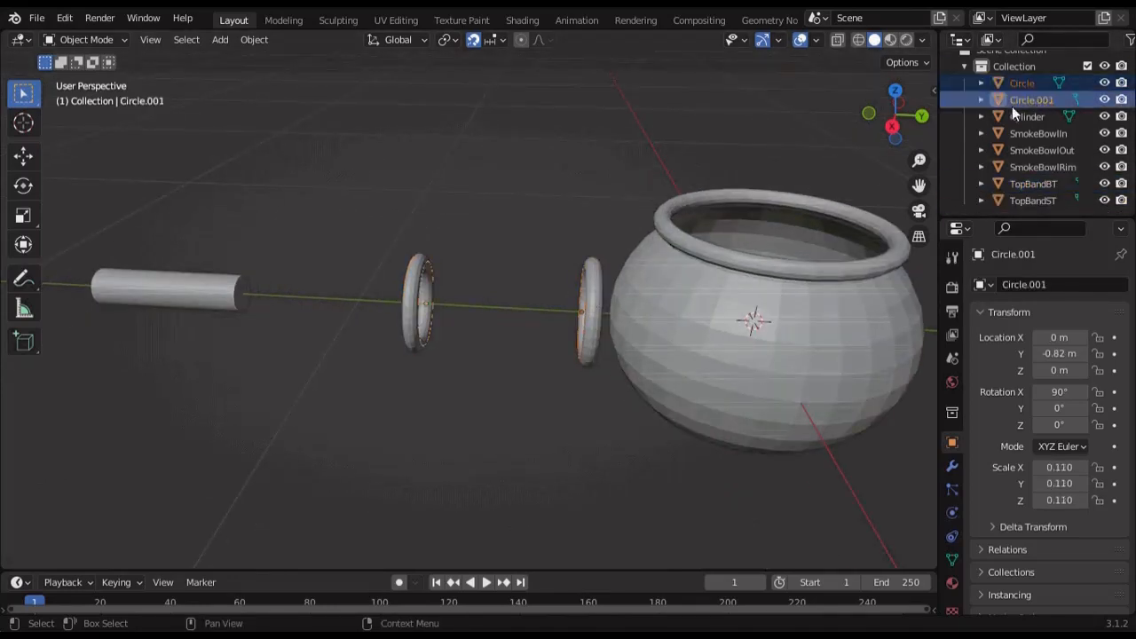
right_click(465, 346)
left_click(464, 346)
Connect the joined object's two circular edge loops with Bridge Edge Loops to form a tube between the rings
key("Tab")
scroll(416, 297, "up", 1)
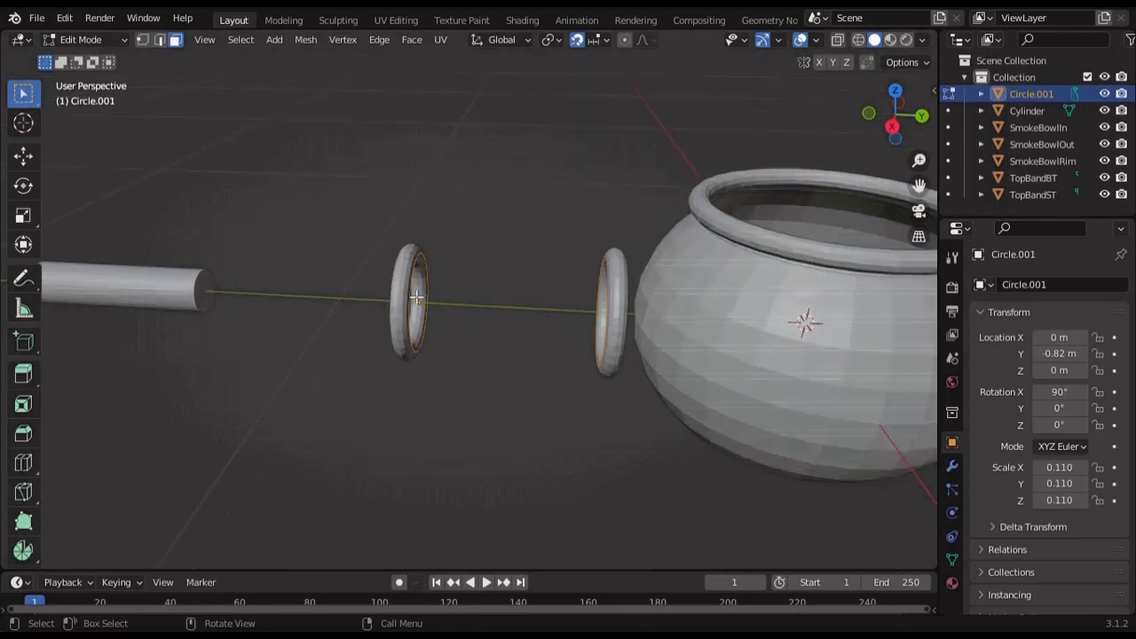
left_click(612, 276, "alt+shift")
left_click(379, 39)
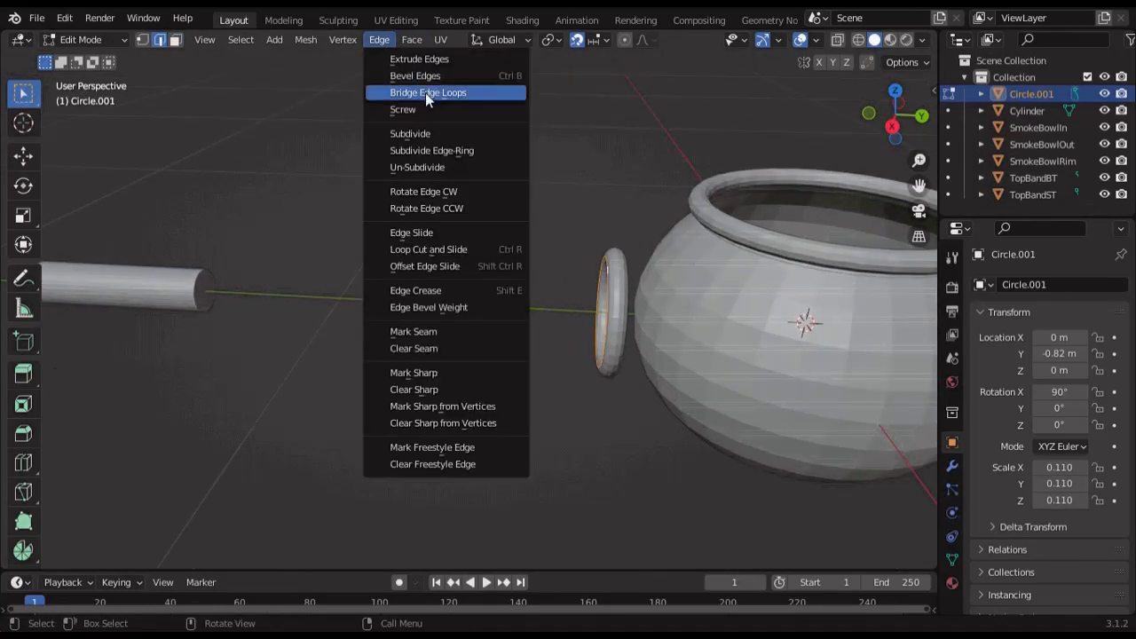
left_click(425, 92)
key("Tab")
Rename the bridged tube between the two rings as TopBandSil
left_click(1028, 108)
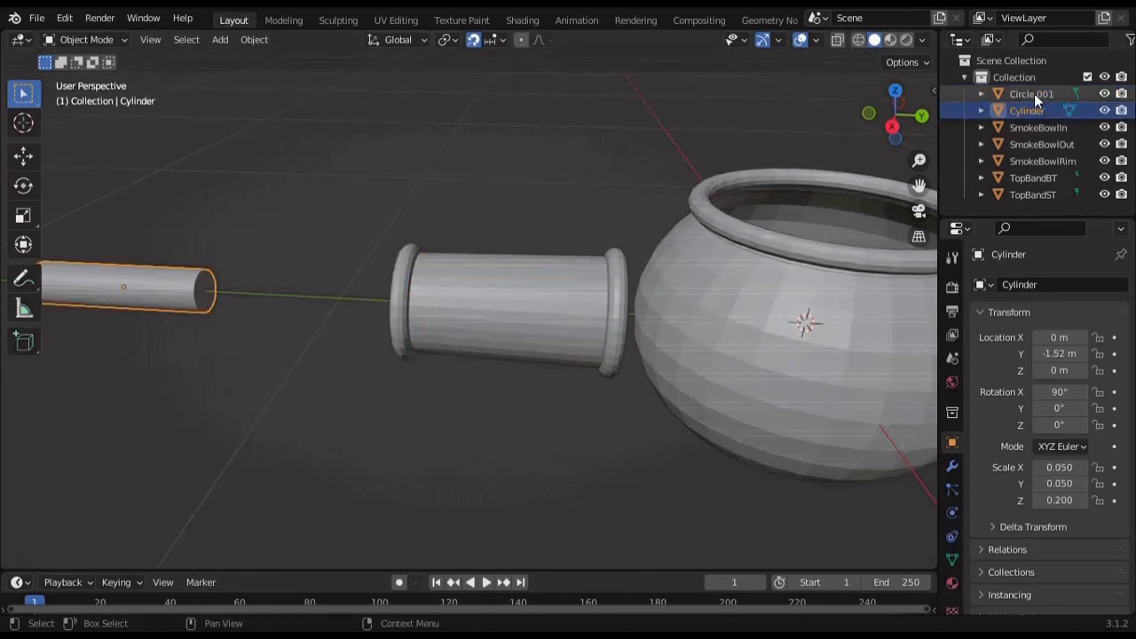
left_click(1035, 93)
double_click(1037, 92)
type("TopBandSi")
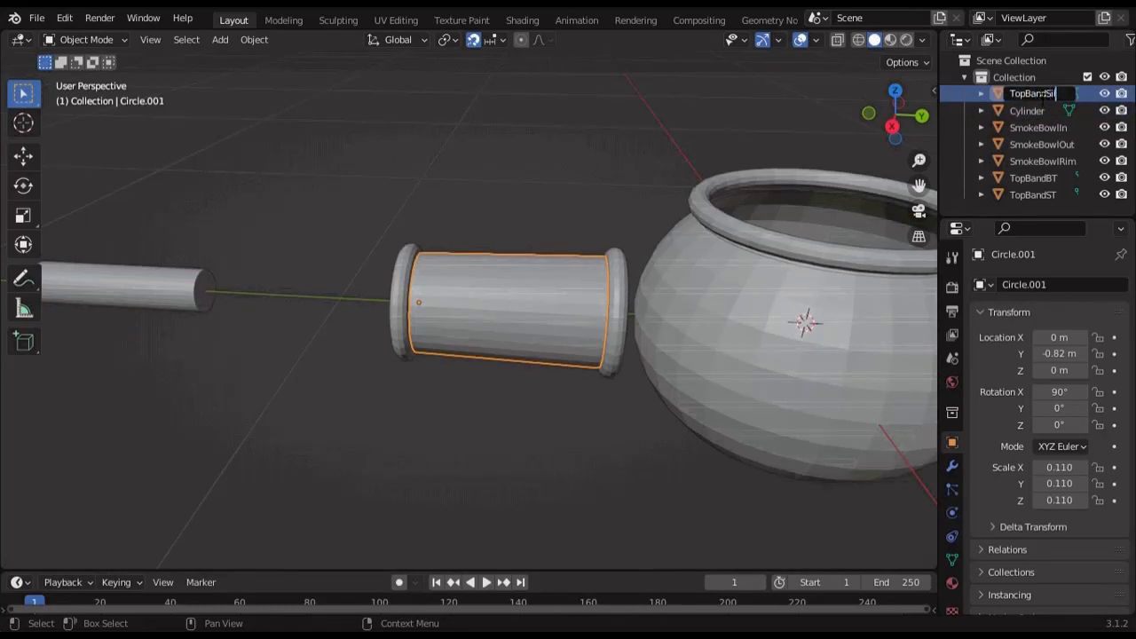
key("Return")
scroll(837, 165, "down", 3)
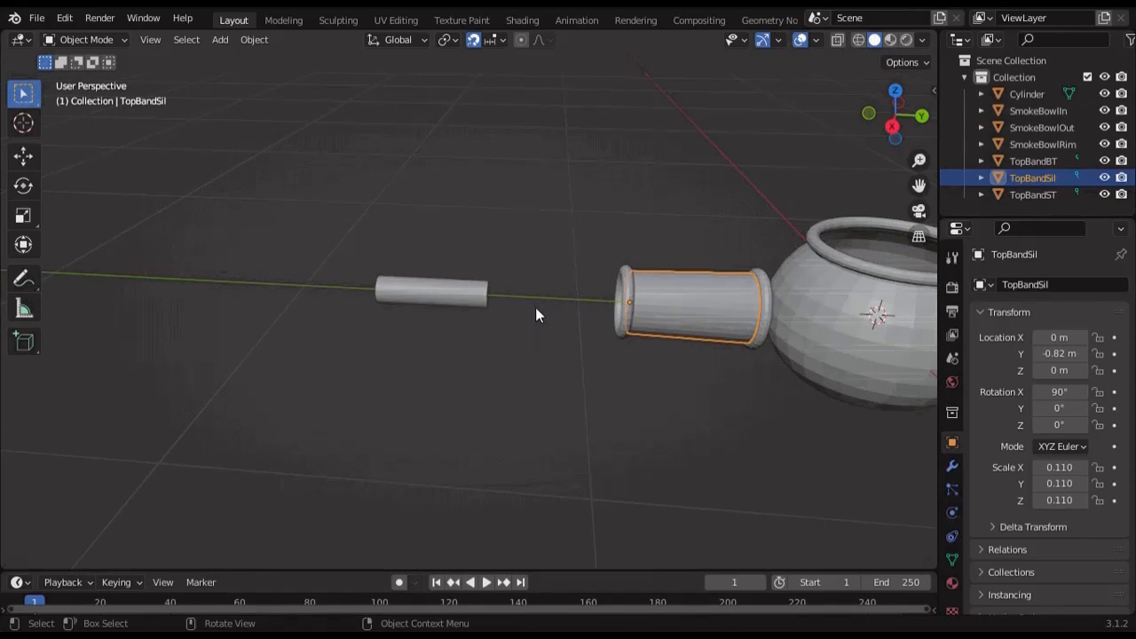
left_click(446, 294)
key("shift+d")
key("Escape")
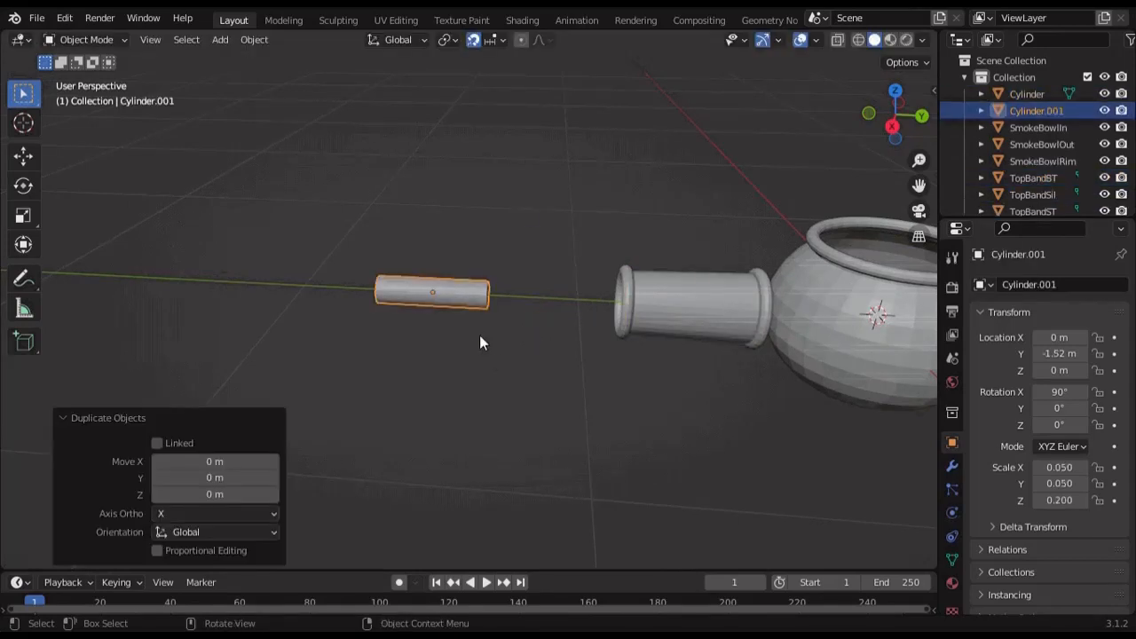
key("Delete")
Lengthen the stem cylinder by setting its Z scale to 0.75
left_click(468, 302)
left_click(1061, 501)
key("Return")
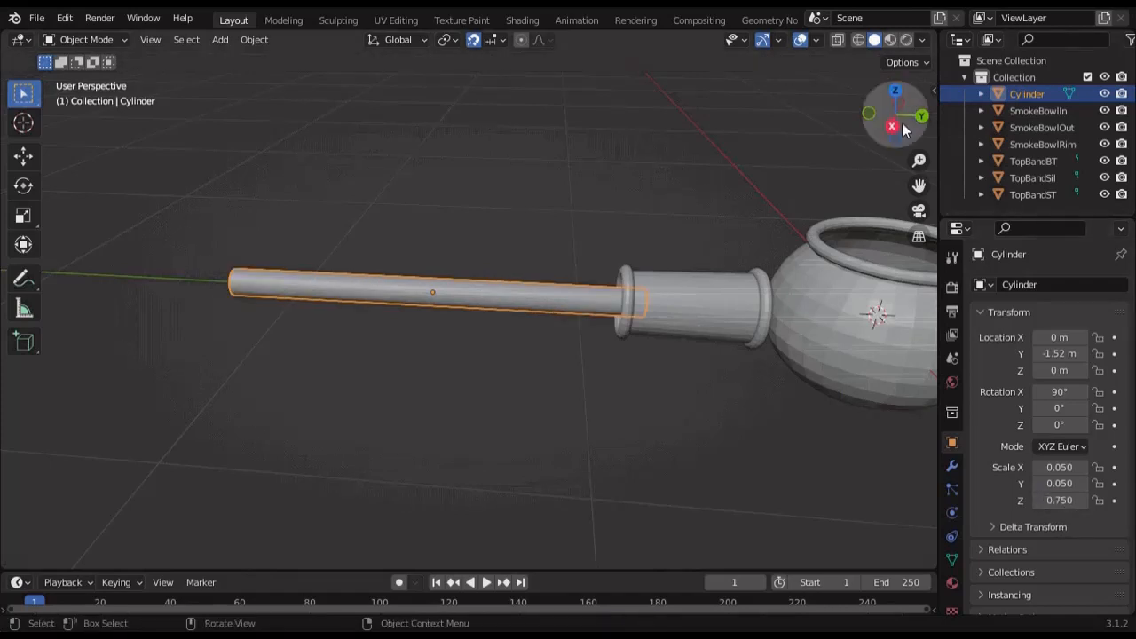
Move the cylinder along Y to -1.61 m so its end meets the outer face of the smaller ring
left_click(895, 126)
scroll(694, 213, "up", 6)
key("shift+z")
scroll(484, 312, "up", 2)
key("g")
key("y")
left_click(485, 308)
scroll(694, 344, "down", 5)
key("shift+z")
Add a mesh circle, rotate it 90° about X and set its scale to 0.11 on all axes
mouse_move(694, 346)
middle_mouse_down()
mouse_move(512, 307)
mouse_move(530, 467)
middle_mouse_up()
key("shift+a")
mouse_move(497, 289)
left_click(604, 322)
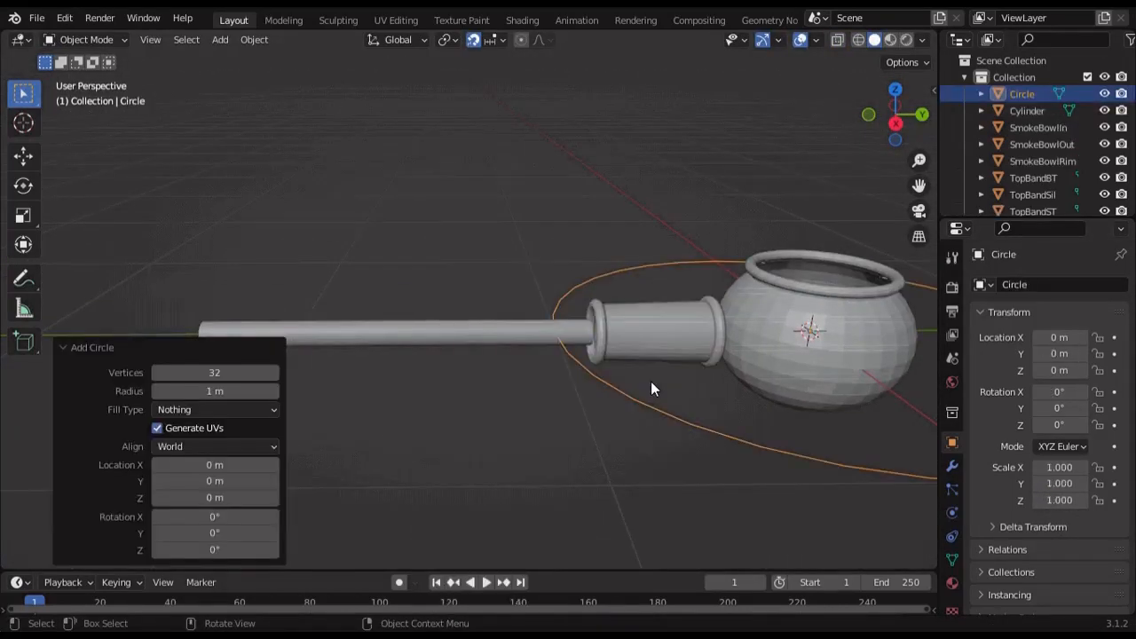
left_click(896, 122)
key("r")
left_click(528, 217)
middle_click_drag(577, 301, 731, 309, "shift")
left_click_drag(1063, 469, 1063, 501)
type("0.11")
key("Return")
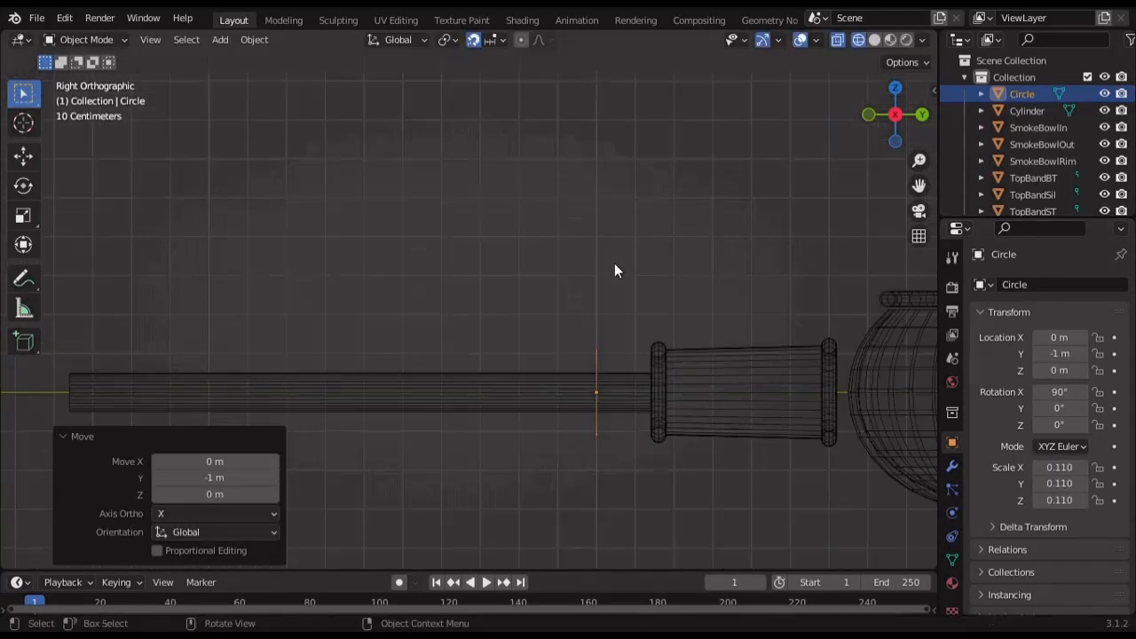
Move the circle along Y to -0.86 m, onto the outer face of the smaller ring
scroll(656, 400, "up", 7)
key("g")
key("y")
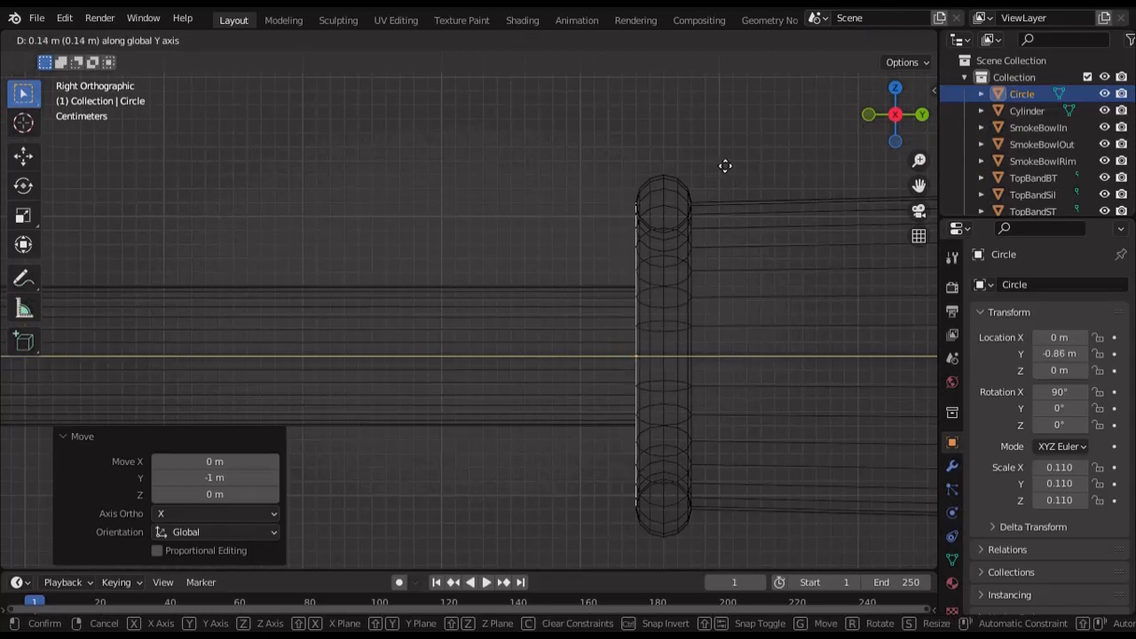
left_click(725, 165)
scroll(655, 258, "down", 12)
Add a second mesh circle, rotate it 90° about X and set its scale to 0.06 on all axes
left_click(658, 223)
key("shift+a")
mouse_move(658, 222)
left_click(727, 255)
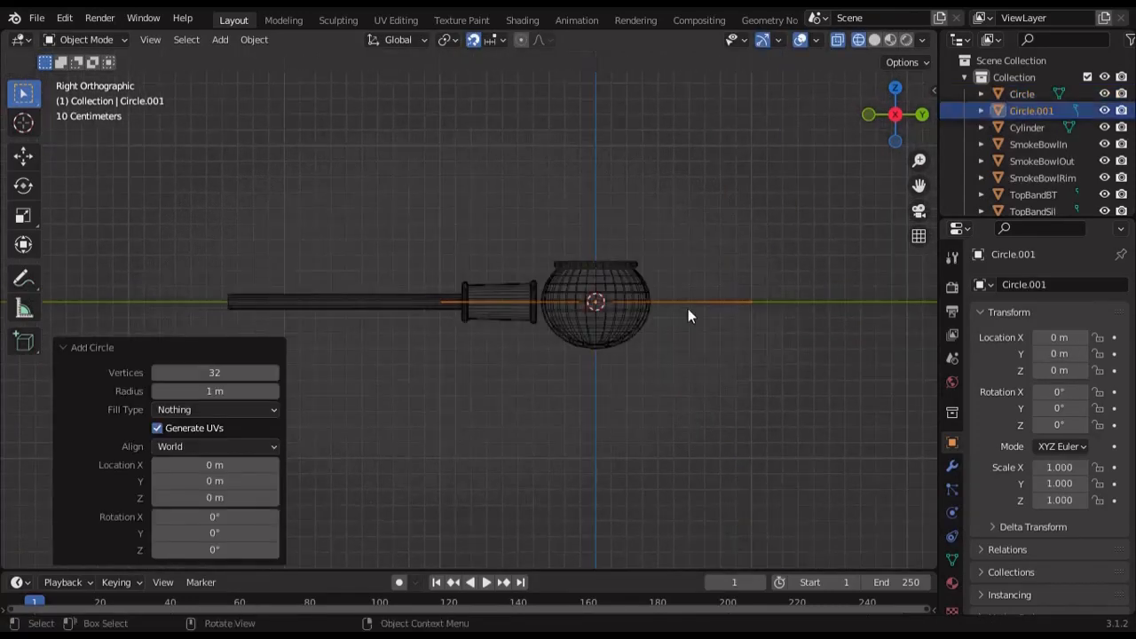
type("r90")
key("Return")
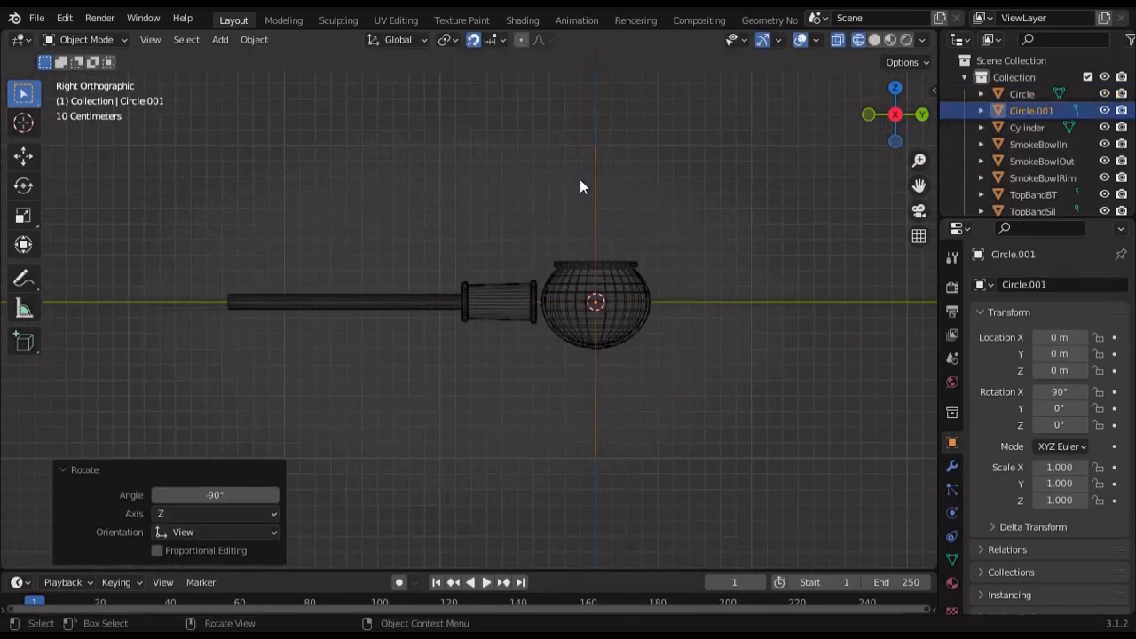
left_click_drag(1060, 468, 1060, 501)
type("0.06")
key("Return")
Move the second circle along Y to -2.36 m, at the free end of the stem cylinder
middle_click_drag(536, 311, 654, 319, "shift")
key("g")
key("y")
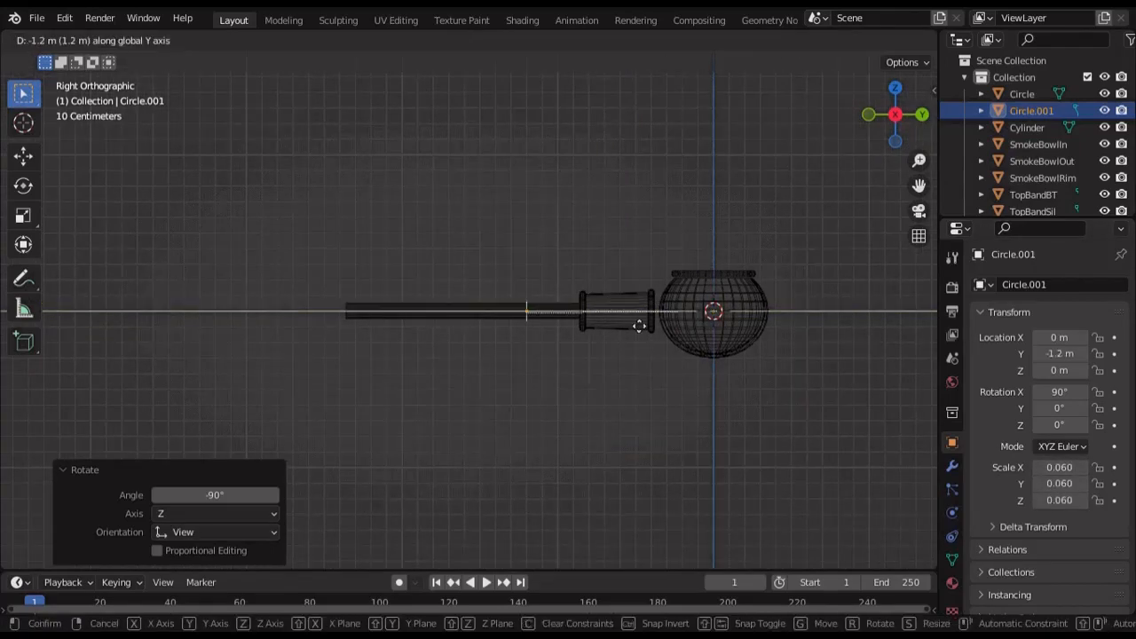
left_click(452, 316)
scroll(337, 303, "up", 10)
scroll(480, 353, "up", 3)
key("g")
key("y")
left_click(577, 279)
Return to solid shading, select the two circles at the ends of the stem cylinder and join them into one object
key("shift+z")
scroll(579, 293, "down", 13)
middle_click_drag(584, 309, 613, 330)
scroll(621, 327, "up", 5)
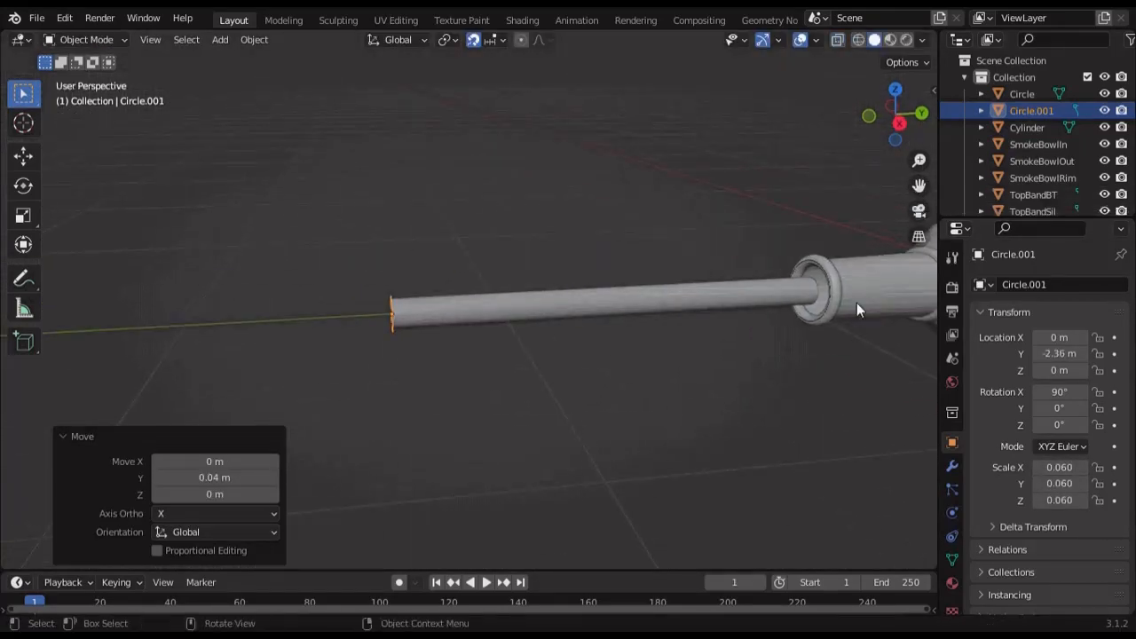
left_click(820, 268)
left_click(820, 266)
left_click(811, 260)
left_click(1032, 111, "ctrl")
key("ctrl+j")
Connect the joined object's two edge loops with Bridge Edge Loops to form the tapered main shaft
key("Tab")
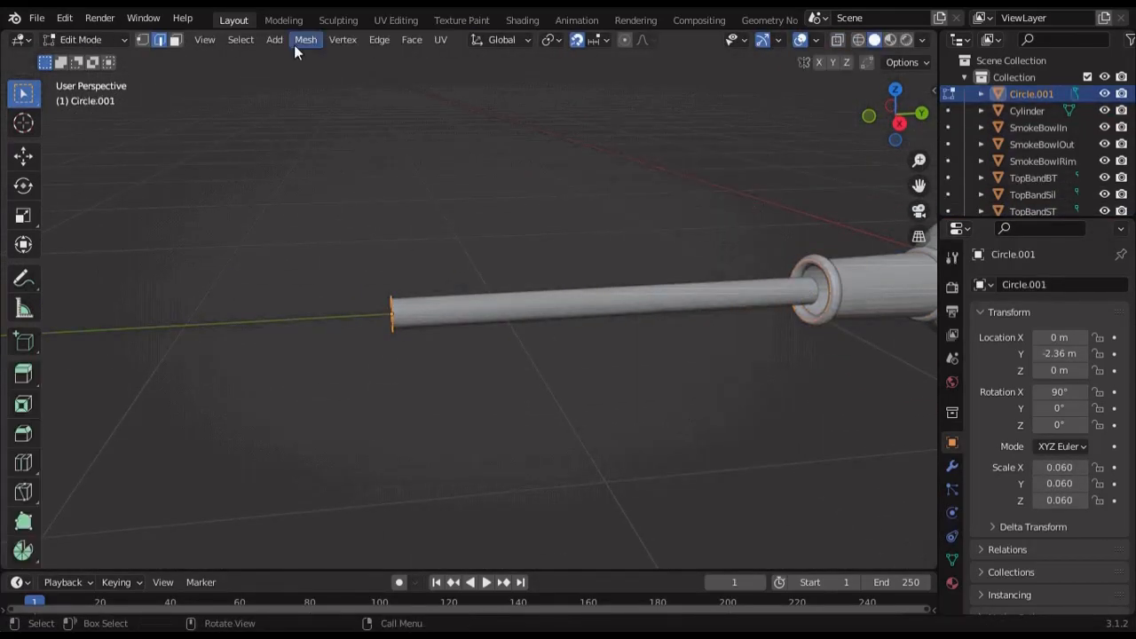
left_click(380, 39)
left_click(435, 89)
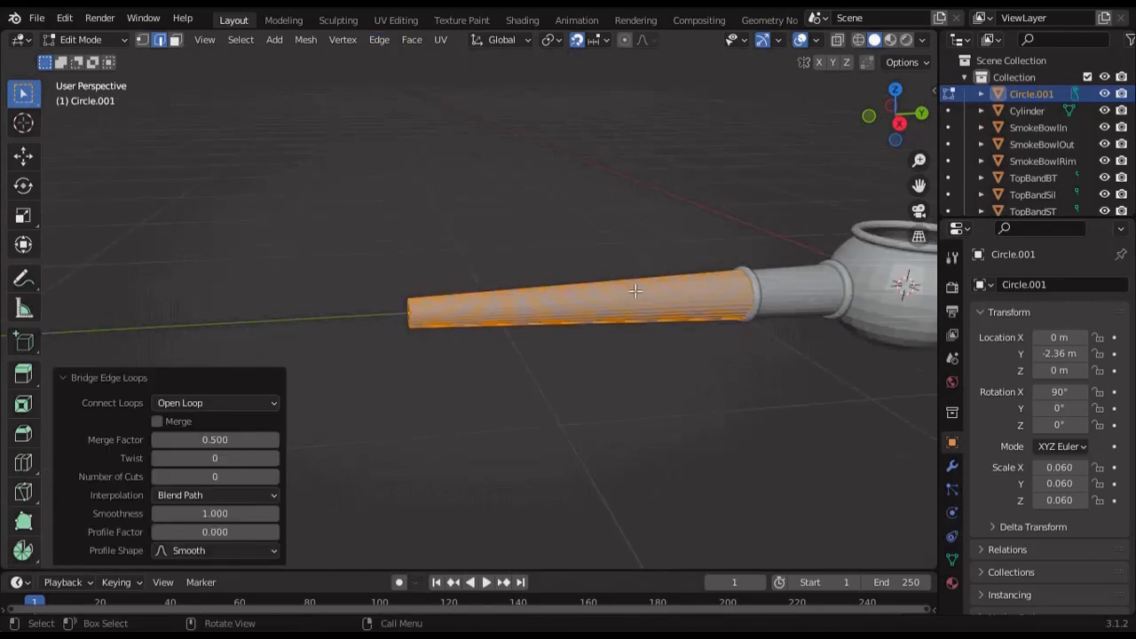
key("Tab")
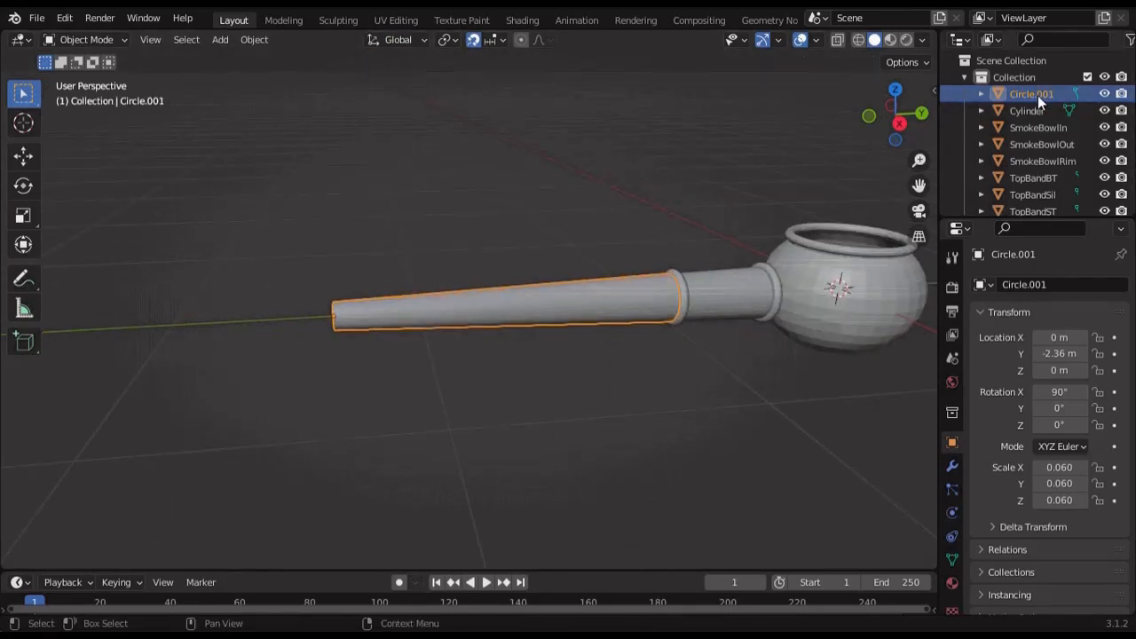
Rename the tapered shaft as MainShaftSil
double_click(1038, 95)
type("MainShaftSil")
key("Return")
Set the inner cylinder's Z scale to 0.15 and move it along Y to -2.71 m, beyond the shaft's narrow end
left_click(499, 313)
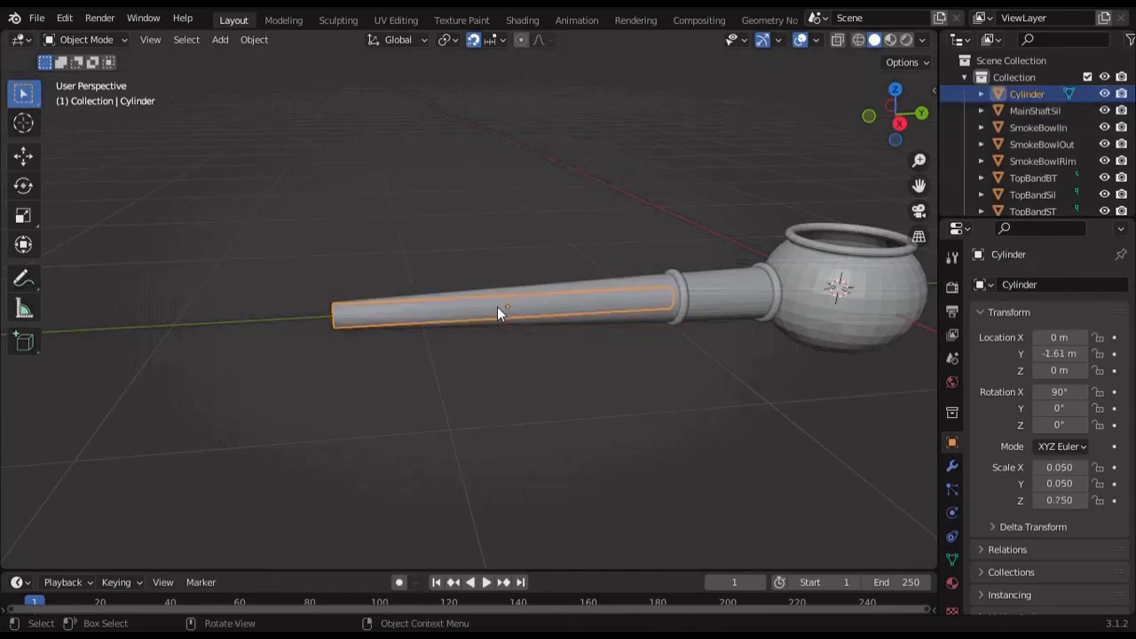
double_click(1060, 501)
type("0.15")
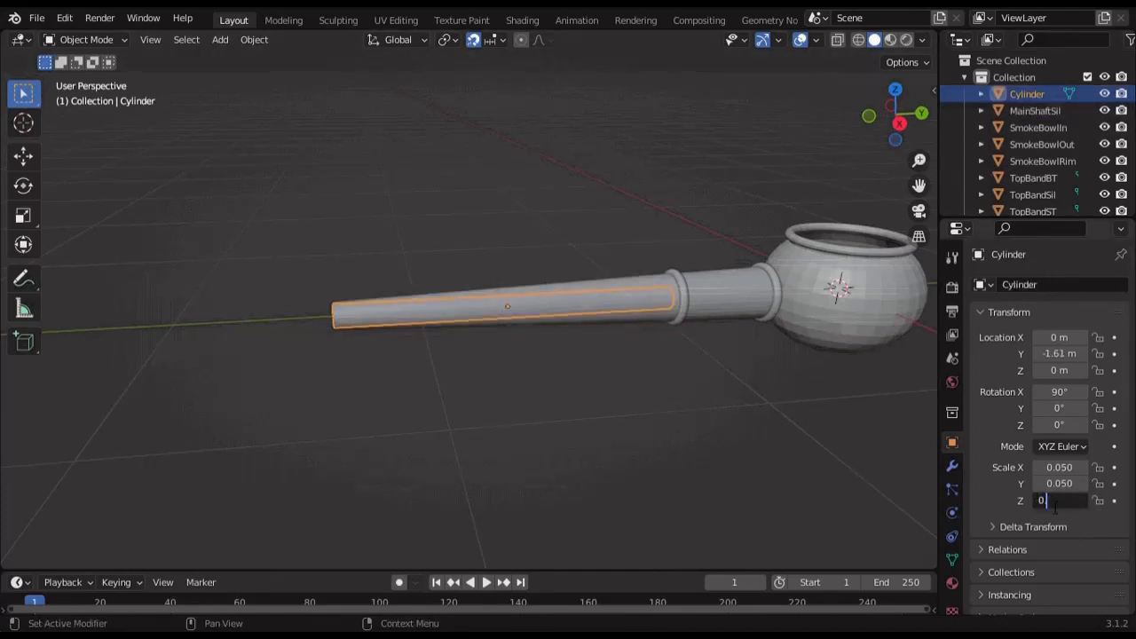
key("Return")
key("KP_3")
key("g")
left_click(365, 288)
scroll(532, 295, "down", 3)
left_click(559, 296)
middle_click_drag(559, 302, 626, 292, "shift")
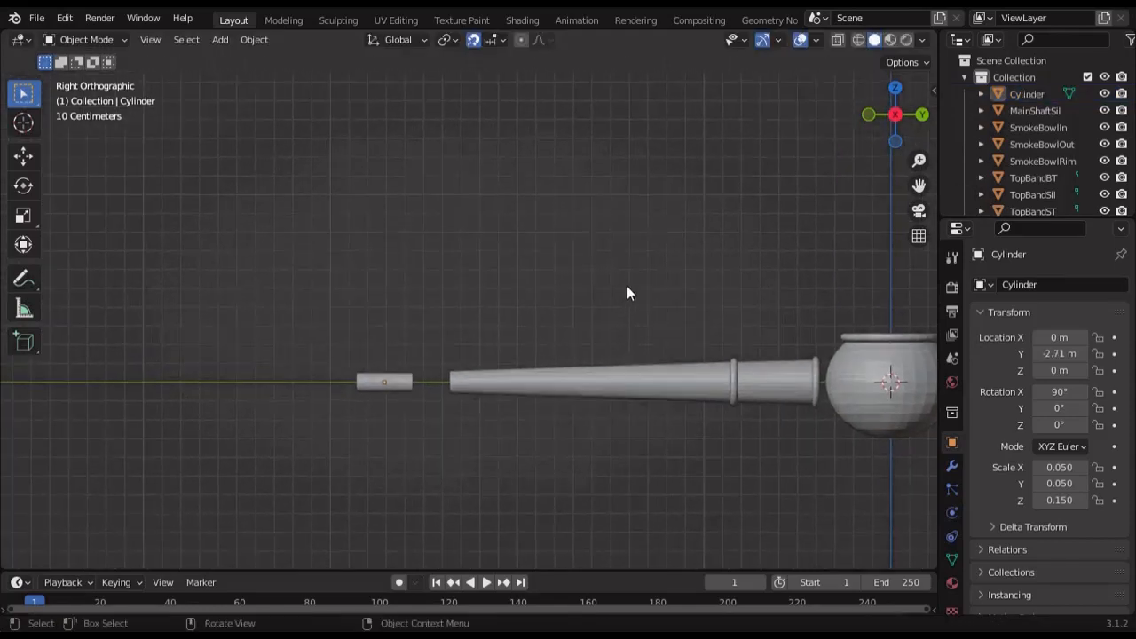
Add a torus with a minor radius of 0.015 m and a major radius of 0.06 m
key("shift+a")
left_click(707, 401)
double_click(215, 403)
type("0.015")
key("Return")
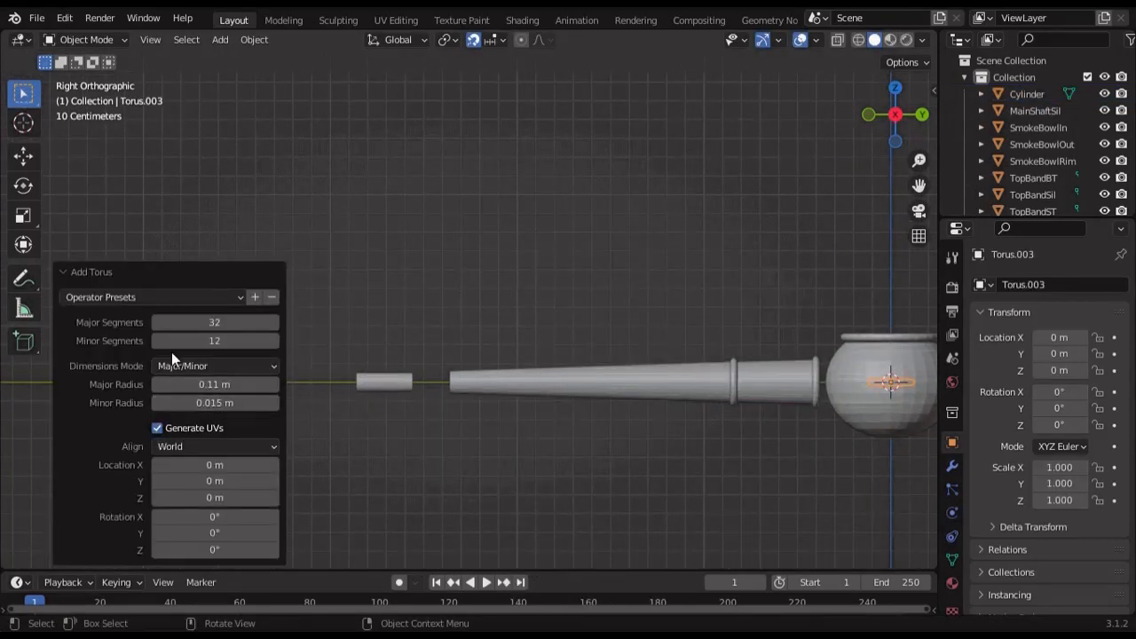
double_click(238, 388)
type("0.06")
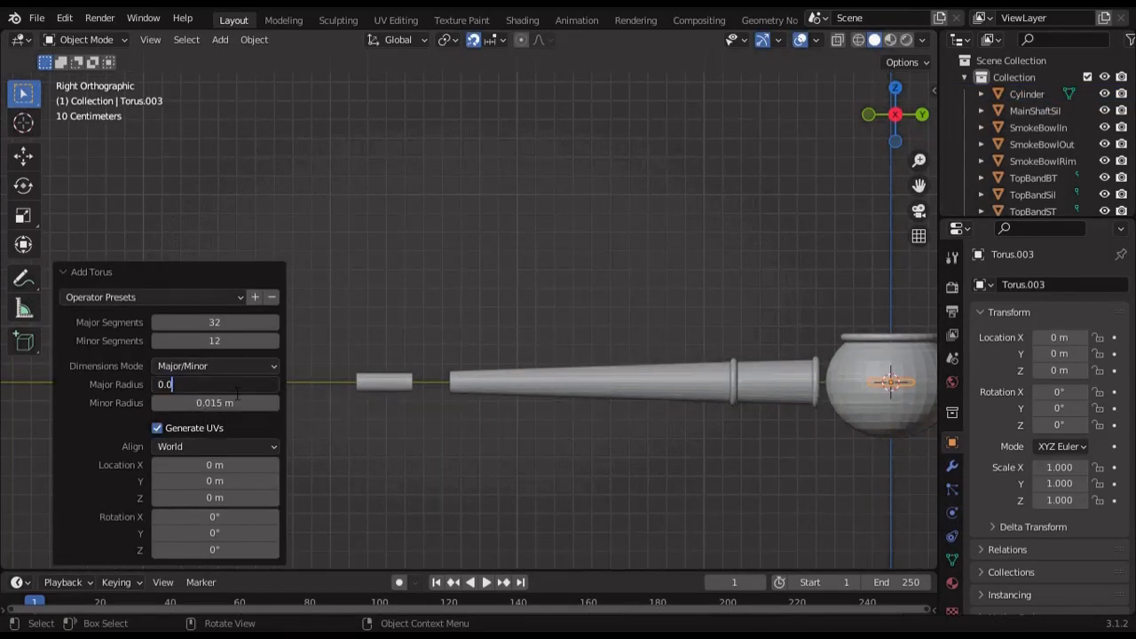
key("Return")
Rotate the new ring 90° about X and move it along Y to about -2.37 m, against the shaft's narrow end
middle_click_drag(680, 387, 506, 377, "shift")
key("r")
left_click(695, 291)
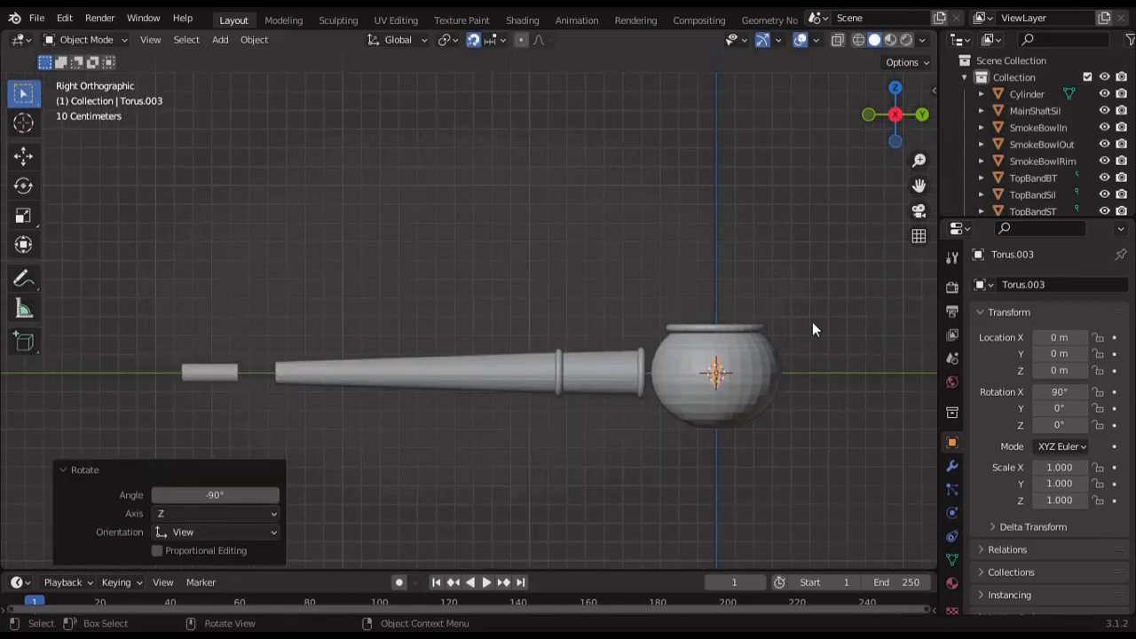
key("g")
left_click(338, 326)
middle_click_drag(338, 326, 558, 258, "shift")
scroll(582, 195, "up", 11)
key("g")
left_click(791, 144)
middle_click_drag(791, 143, 636, 233, "shift")
scroll(636, 233, "up", 4)
key("g")
key("y")
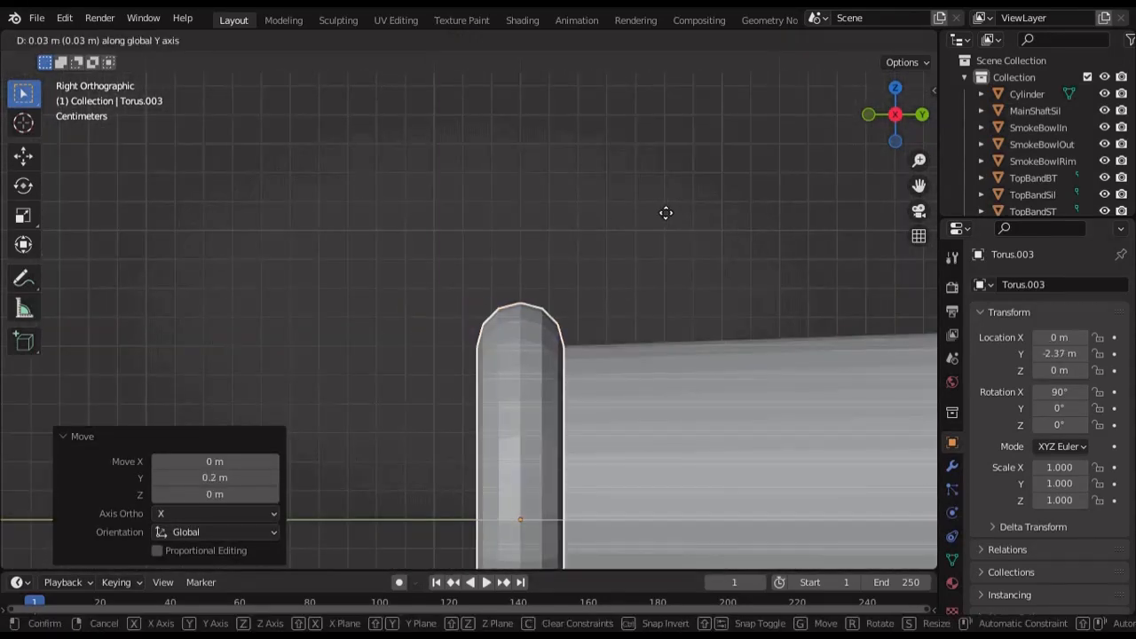
left_click(665, 213)
key("shift+z")
scroll(641, 214, "up", 9)
key("g")
key("y")
left_click(652, 231)
Move the short cylinder along Y to -2.54 m so it meets the ring at the shaft's narrow end
scroll(656, 232, "down", 19)
left_click(449, 336)
scroll(498, 316, "up", 9)
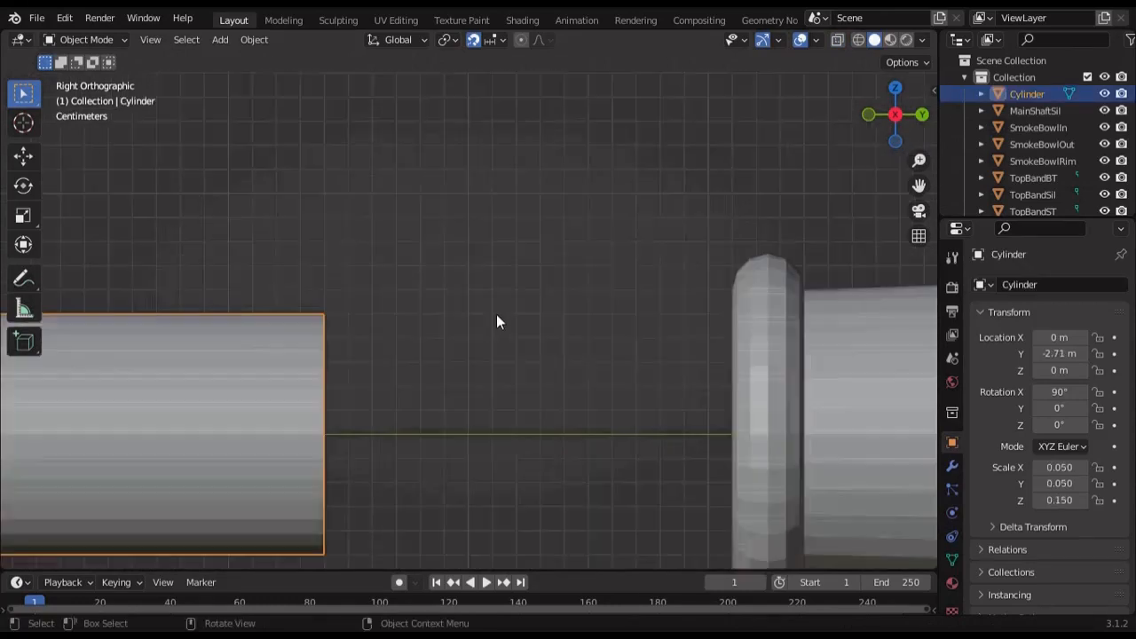
key("g")
key("y")
left_click(763, 243)
middle_click_drag(755, 242, 684, 195, "shift")
scroll(661, 198, "up", 3)
key("g")
key("y")
left_click(760, 242)
scroll(578, 273, "down", 10)
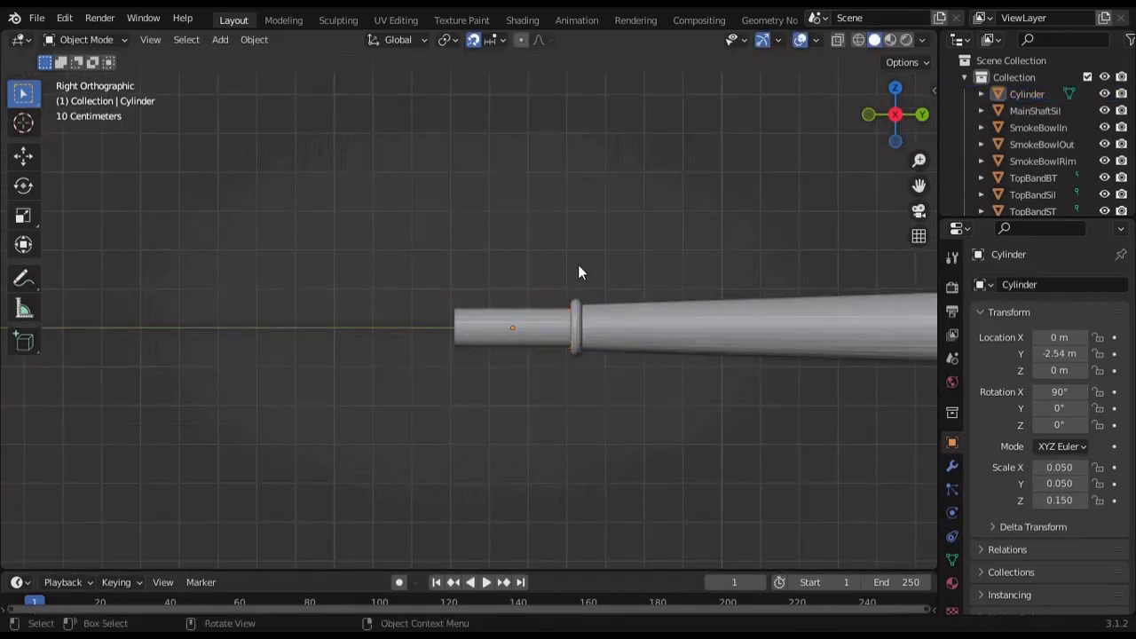
Add another torus with a slightly smaller major radius and rotate it 90° about X
key("shift+a")
left_click(621, 253)
scroll(633, 374, "down", 7)
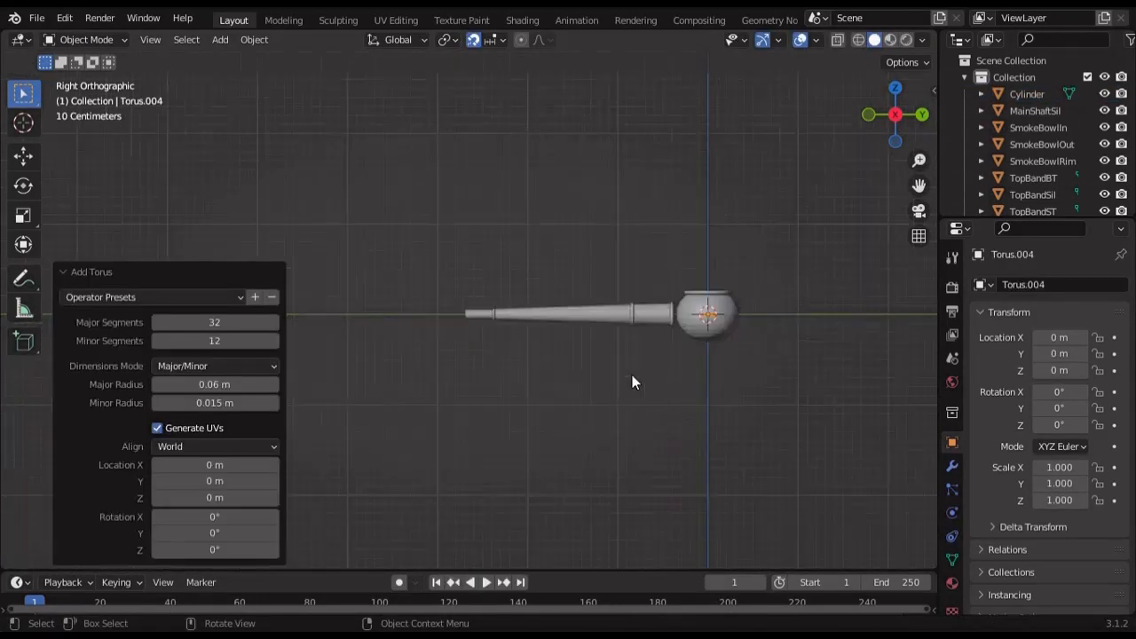
left_click(210, 385)
key("r")
left_click(729, 253)
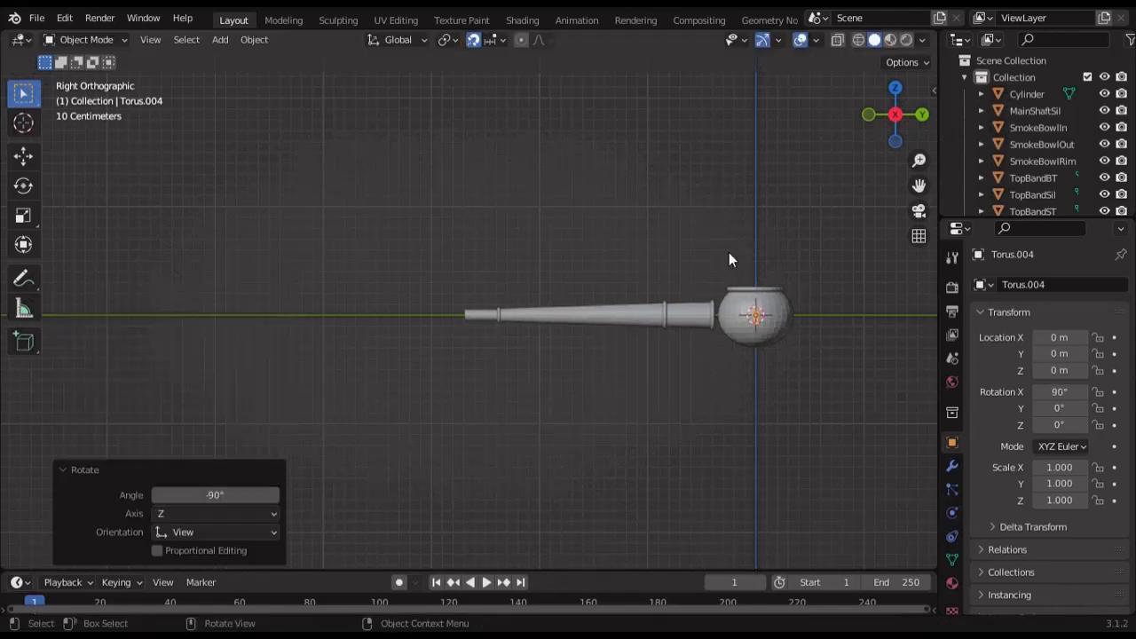
Move the new ring along Y to about -2.7 m, aligning it with the short cylinder's outer end in wireframe view
key("g")
key("y")
left_click(406, 268)
scroll(470, 307, "up", 7)
scroll(409, 240, "up", 4)
key("g")
key("y")
left_click(664, 296)
key("shift+z")
scroll(542, 397, "up", 7)
key("g")
key("y")
left_click(635, 249)
scroll(461, 355, "up", 10)
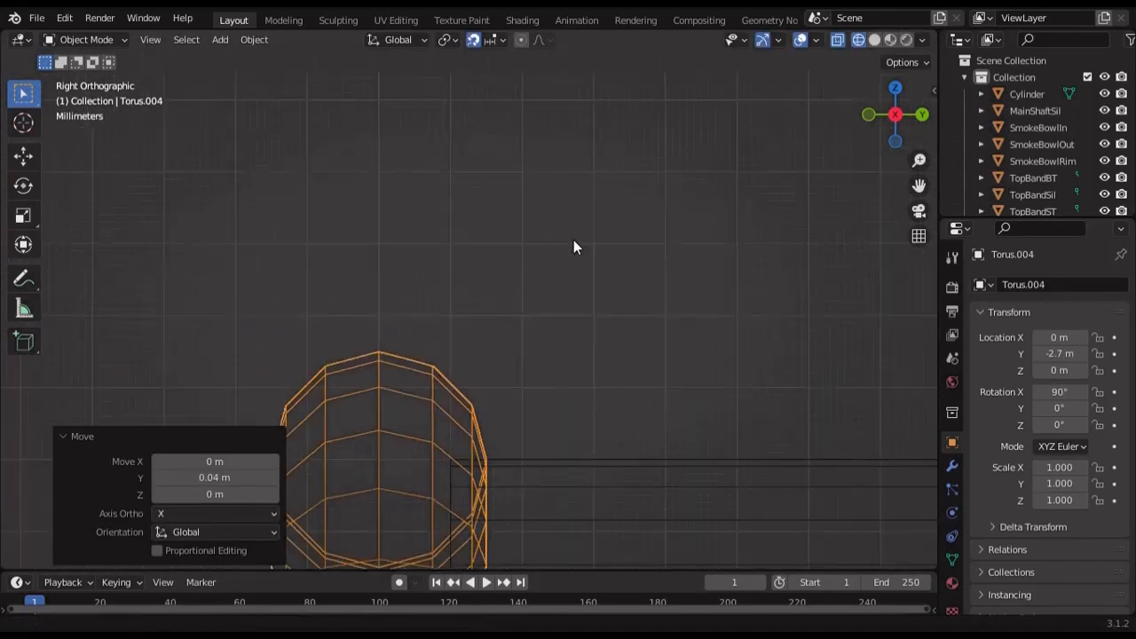
key("g")
key("y")
left_click(516, 238)
Move the short cylinder about 0.4 m up along Z, clear of the two rings
scroll(340, 277, "down", 13)
scroll(523, 258, "down", 8)
left_click(563, 347)
key("g")
key("z")
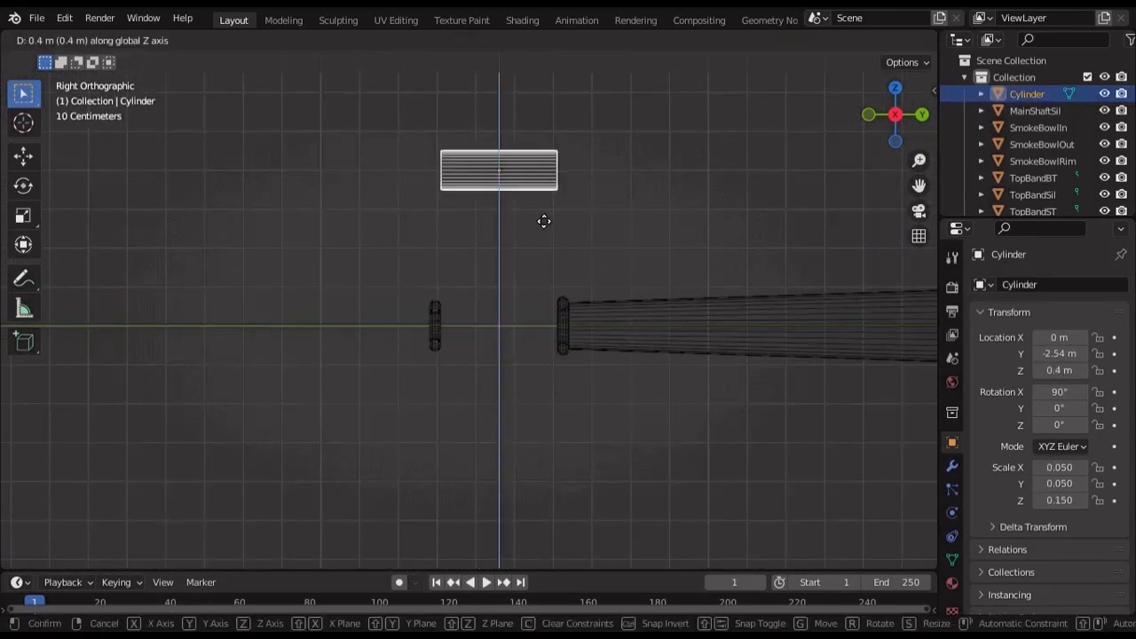
left_click(543, 217)
Add a mesh circle and set its scale to 0.06 on all axes
scroll(577, 219, "down", 6)
left_click(659, 222)
key("shift+a")
left_click(742, 257)
left_click_drag(1060, 467, 1063, 501)
type("0.06")
key("Return")
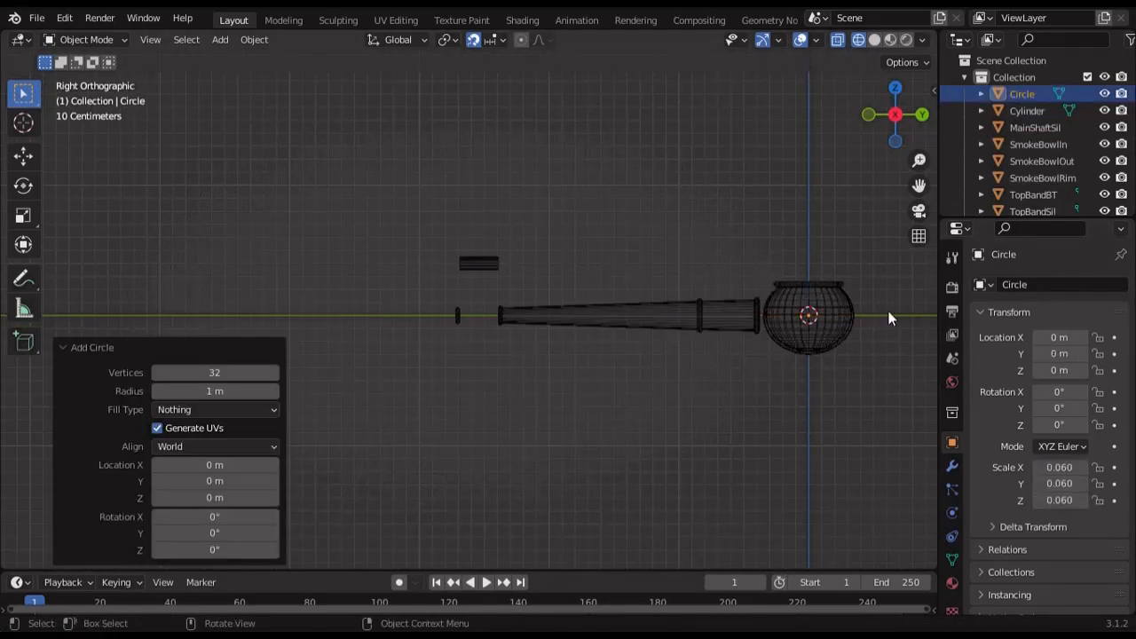
Rotate the circle 90° about X and move it along Y to about -2.39 m, inside the shaft's end ring
key("r")
left_click(798, 219)
key("g")
key("y")
left_click(486, 284)
scroll(472, 310, "up", 7)
scroll(622, 355, "up", 8)
key("g")
key("y")
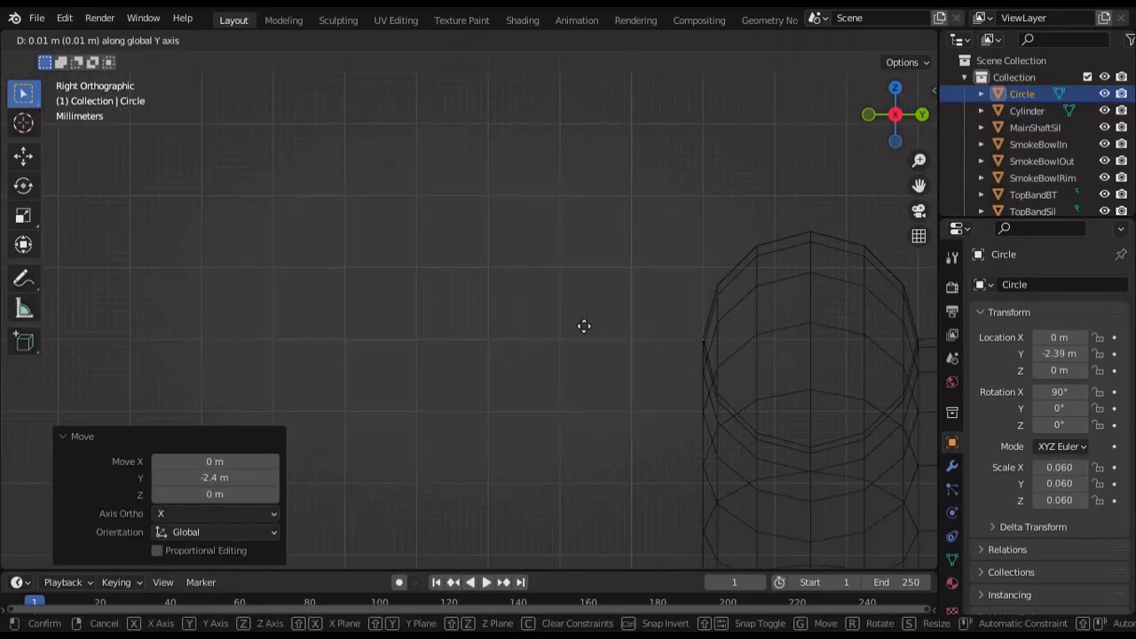
left_click(583, 325)
scroll(680, 406, "down", 8)
Add a second mesh circle, scaled to 0.05 on all axes and rotated 90° about X
key("shift+a")
mouse_move(568, 268)
left_click(723, 305)
left_click_drag(1060, 468, 1062, 501)
type("0.05")
key("Return")
key("r")
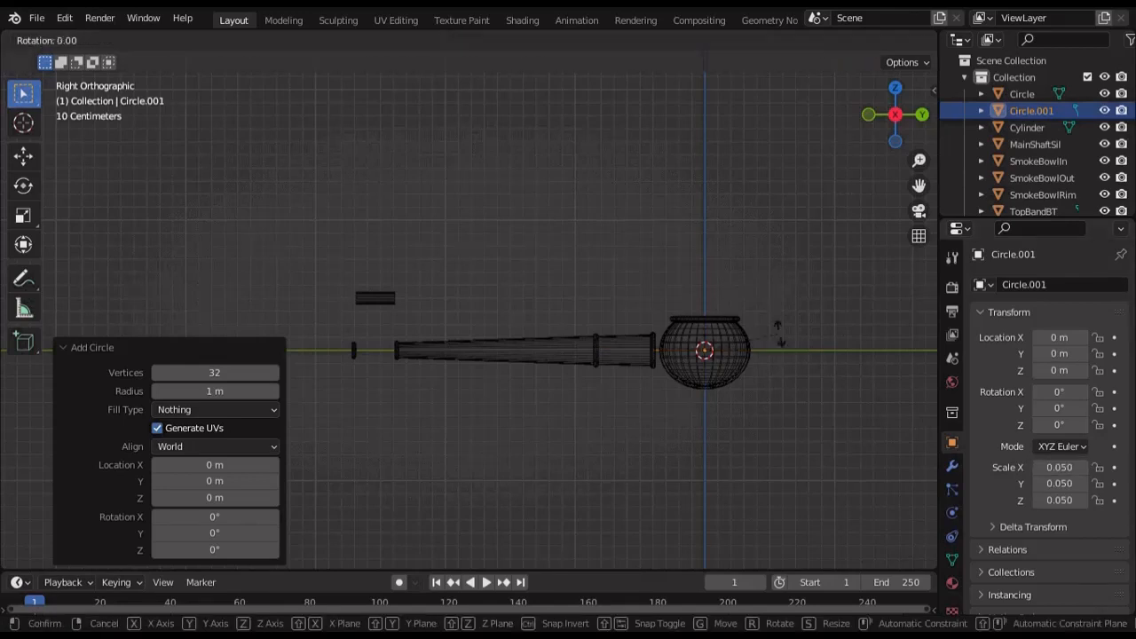
left_click(673, 218)
Move the second circle along Y to about -2.69 m, at the inner side of the outer ring
key("g")
key("y")
left_click(529, 301)
scroll(435, 320, "up", 13)
key("g")
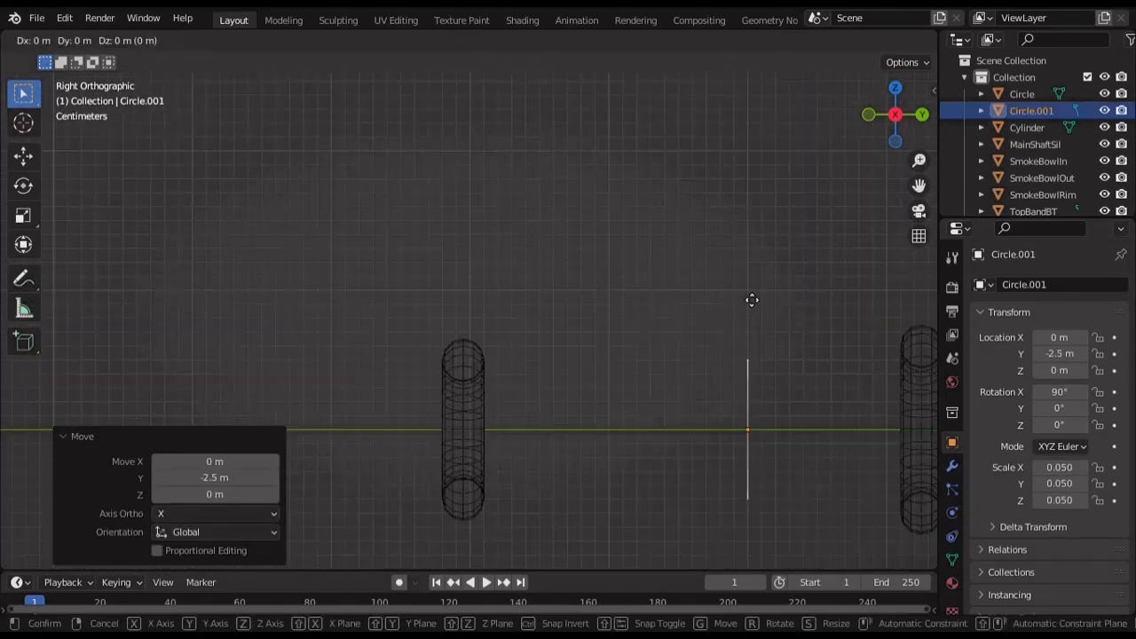
key("y")
left_click(508, 326)
scroll(509, 336, "up", 8)
key("g")
key("y")
left_click(525, 304)
scroll(533, 310, "down", 16)
Rename the ring at the shaft's end BotBandBT and the outer ring BotBandST
key("shift+z")
middle_click_drag(555, 337, 568, 377)
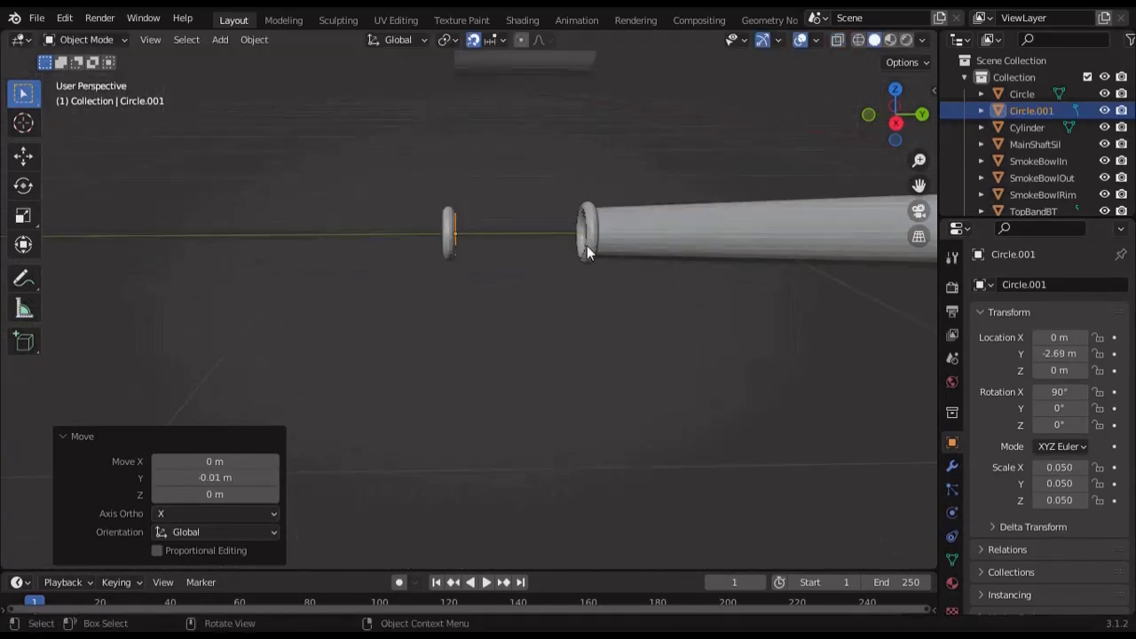
left_click(589, 251)
scroll(1056, 178, "down", 3)
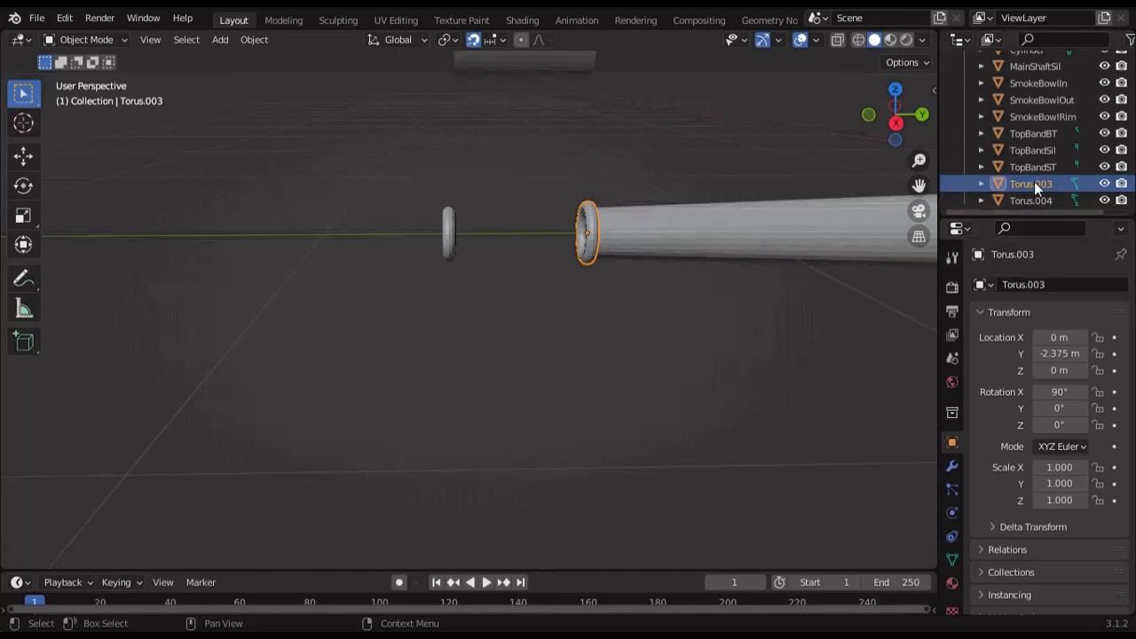
double_click(1032, 183)
type("BotBandBT")
key("Return")
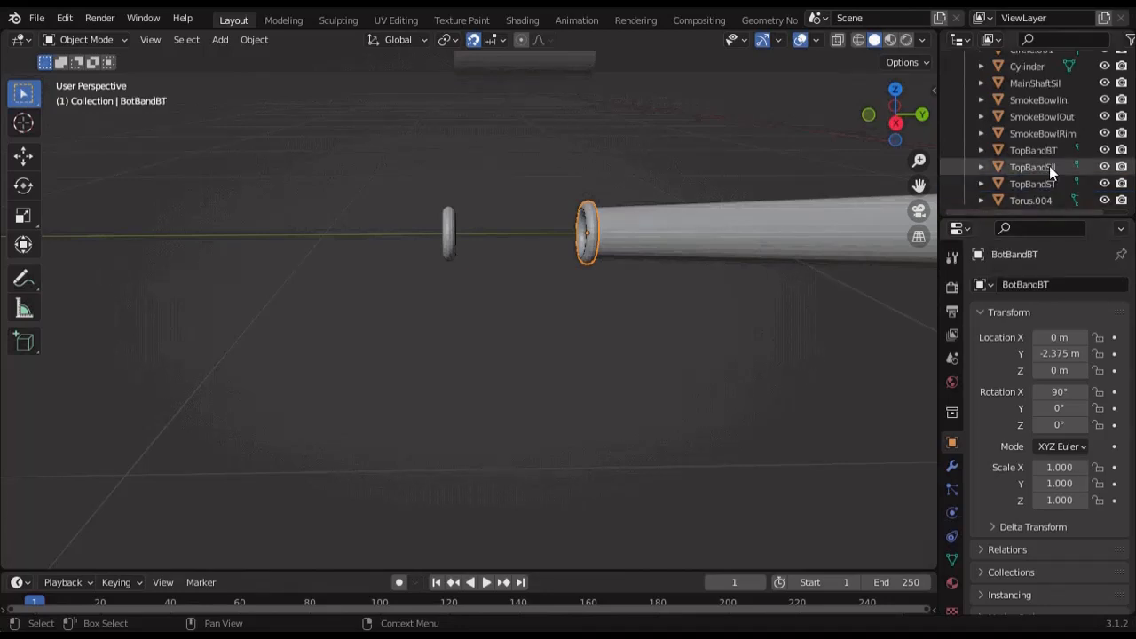
left_click(1039, 201)
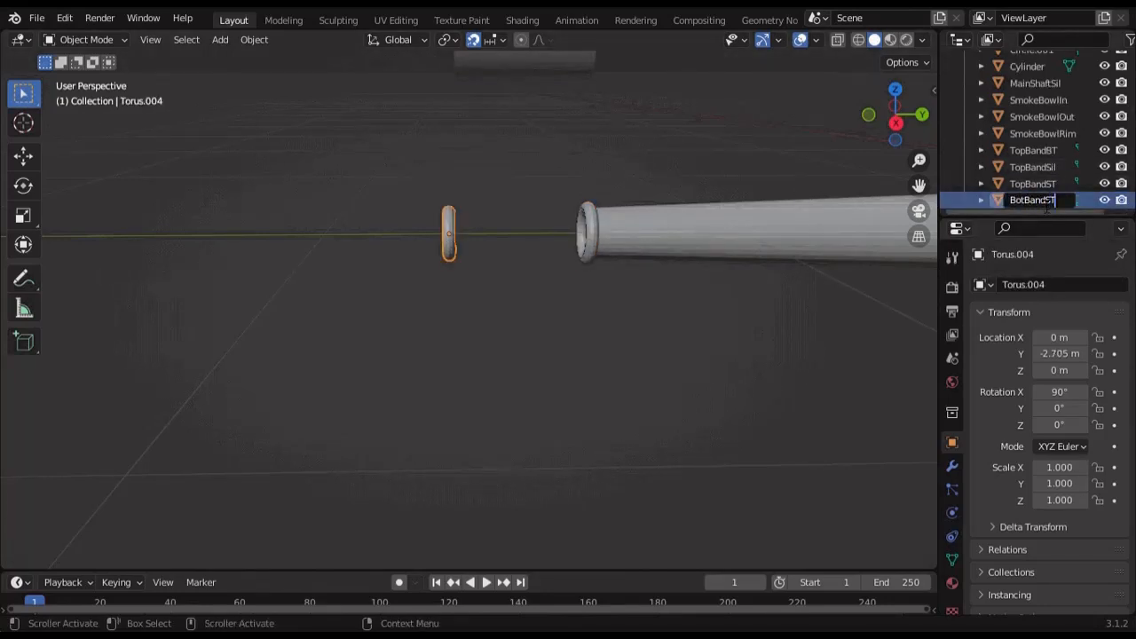
key("Return")
Join the two circles into one object and bridge their edge loops to form the tube between the rings
scroll(1020, 133, "up", 5)
left_click(1021, 128)
right_click(507, 212)
key("Tab")
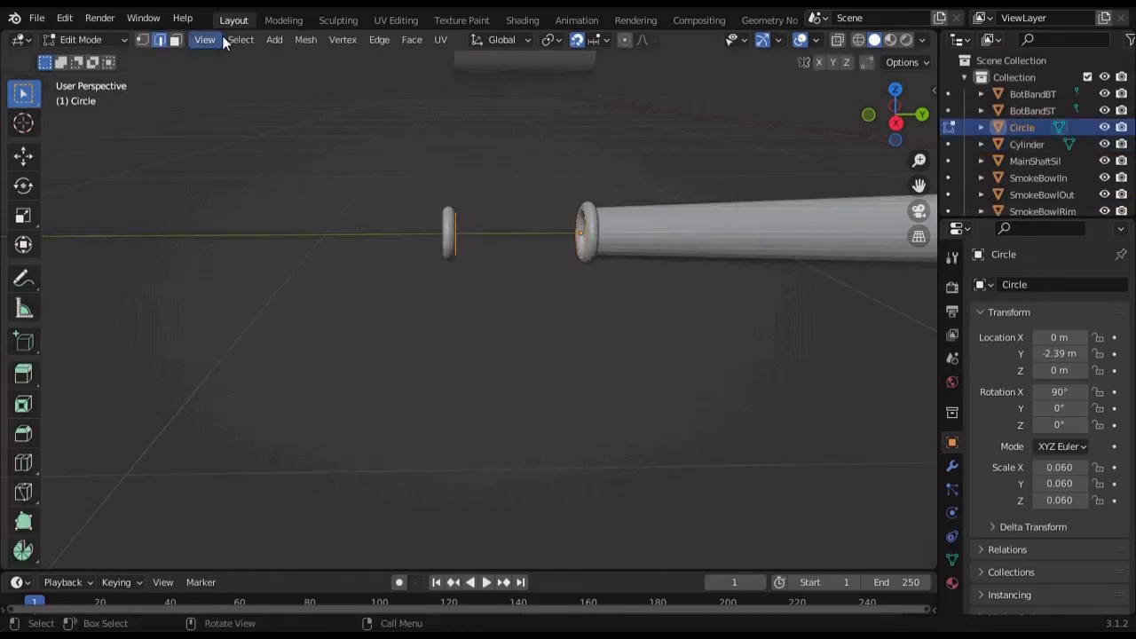
left_click(379, 39)
left_click(408, 101)
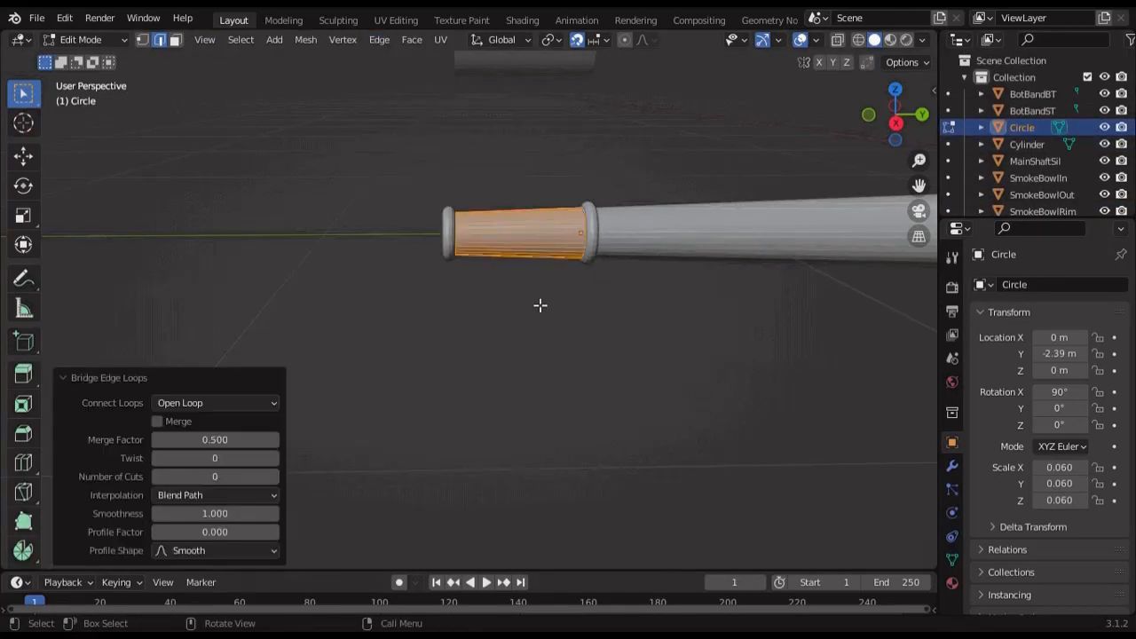
key("Tab")
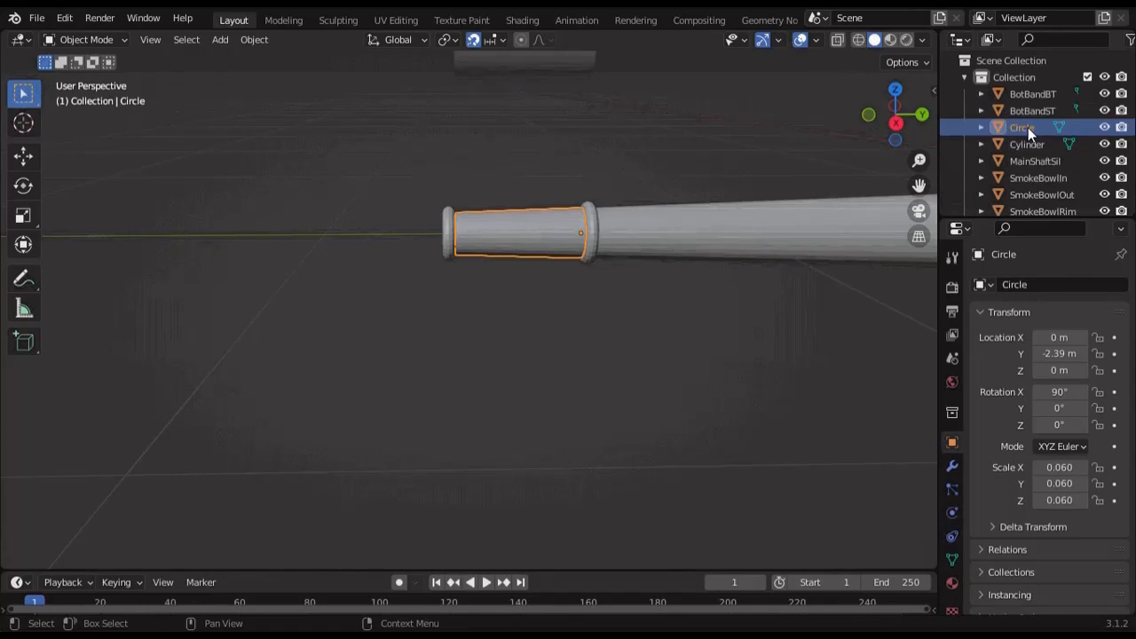
Rename the bridged tube between the rings BotBandSil
scroll(1028, 127, "down", 3)
scroll(1028, 127, "up", 3)
double_click(1028, 127)
type("BotBandSil")
key("Return")
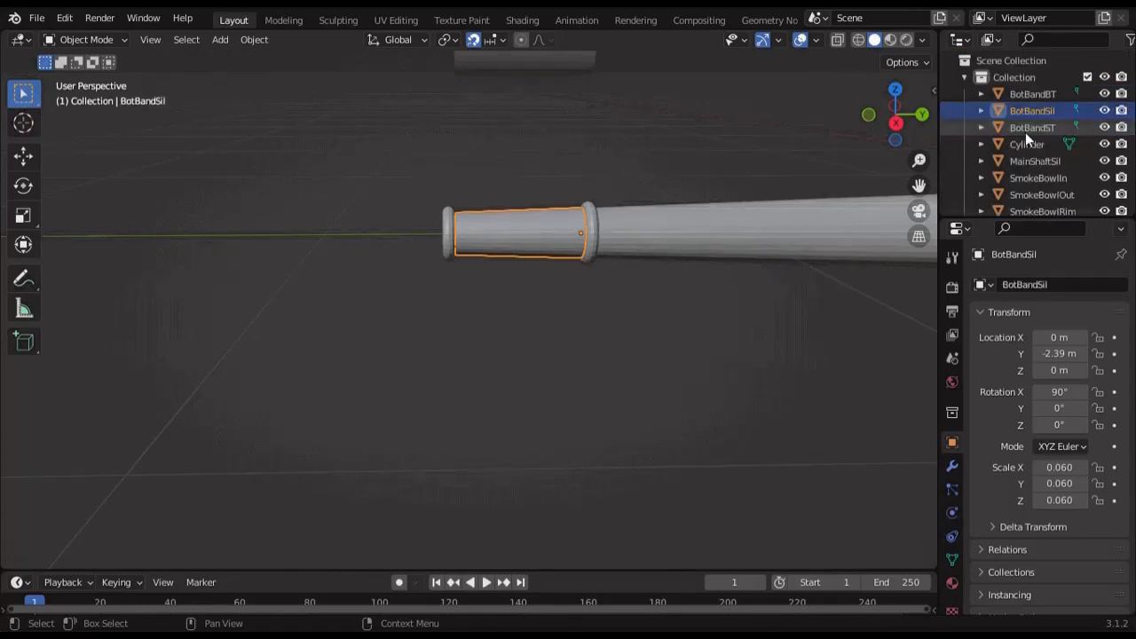
Set the short cylinder's Z scale to 0.155
middle_click_drag(621, 204, 624, 158)
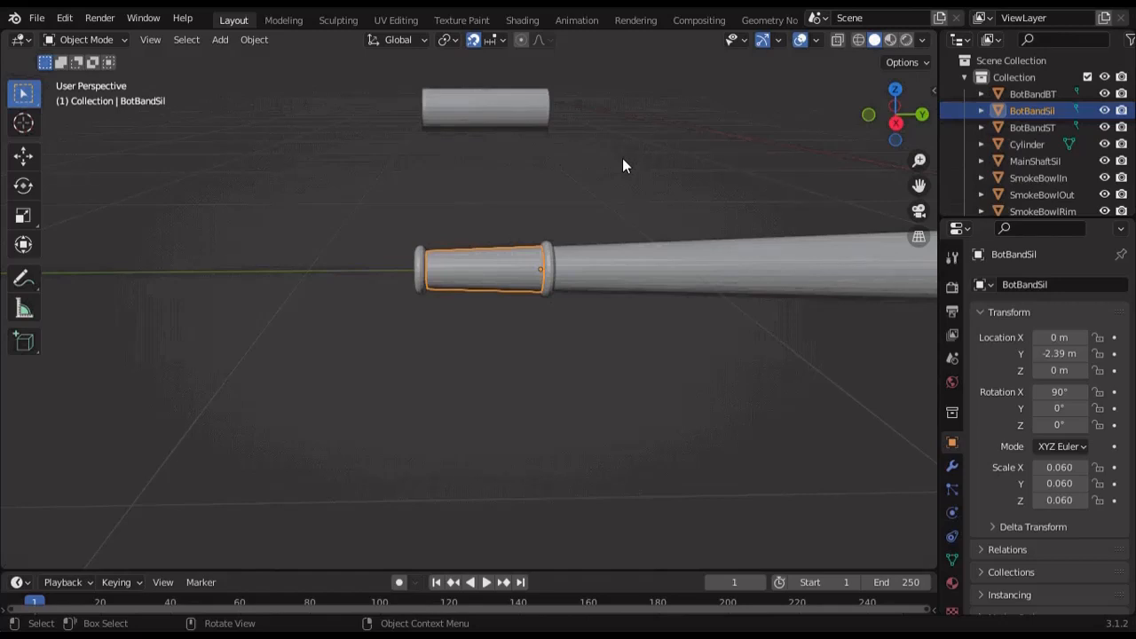
left_click(542, 110)
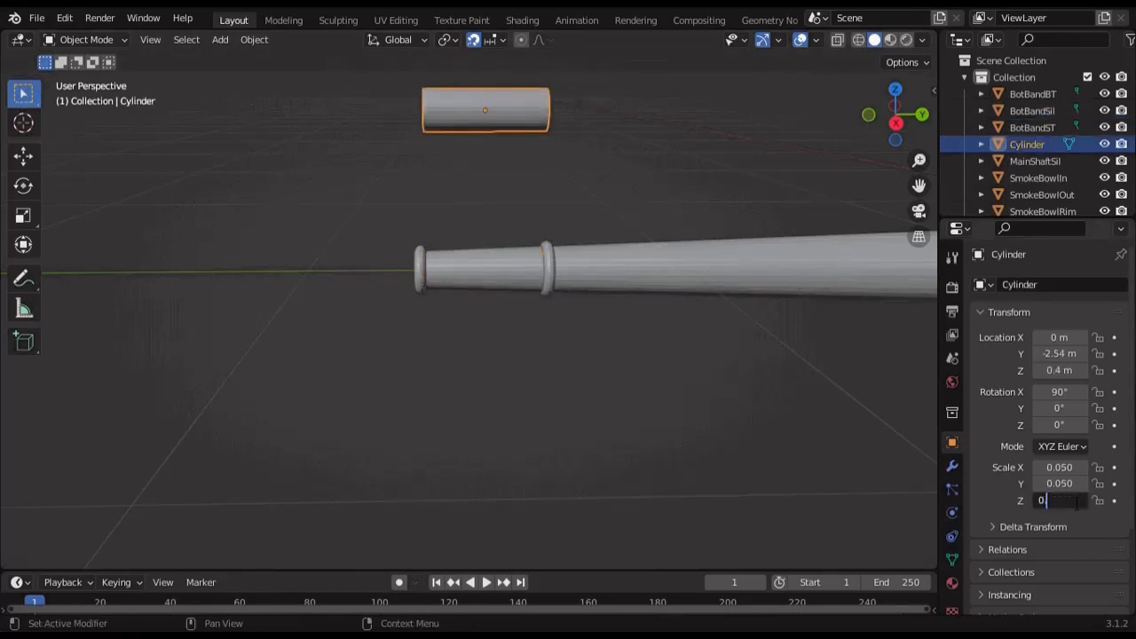
type("155")
key("Return")
Move the cylinder along Y beyond the outer ring and lower it about 0.38 m toward the pipe's axis
left_click(897, 124)
key("g")
key("y")
left_click(659, 190)
key("g")
key("z")
left_click(653, 401)
key("shift+z")
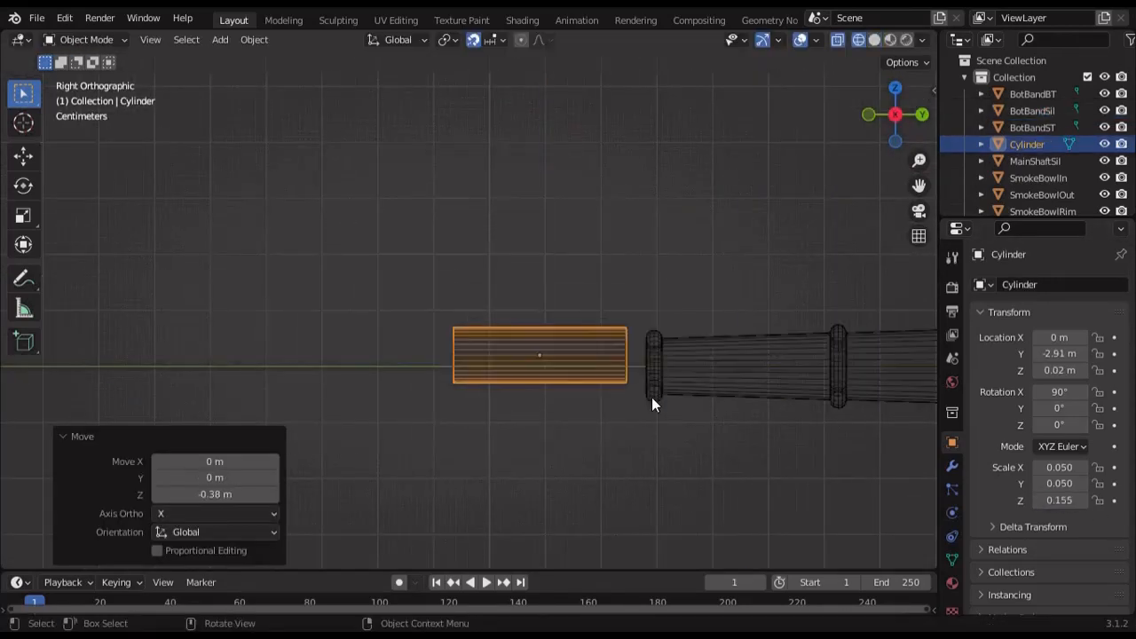
Align the cylinder on the pipe's axis and against the outer ring at about -2.875 m on Y
scroll(657, 364, "up", 3)
key("g")
key("y")
left_click(654, 299)
scroll(642, 275, "up", 8)
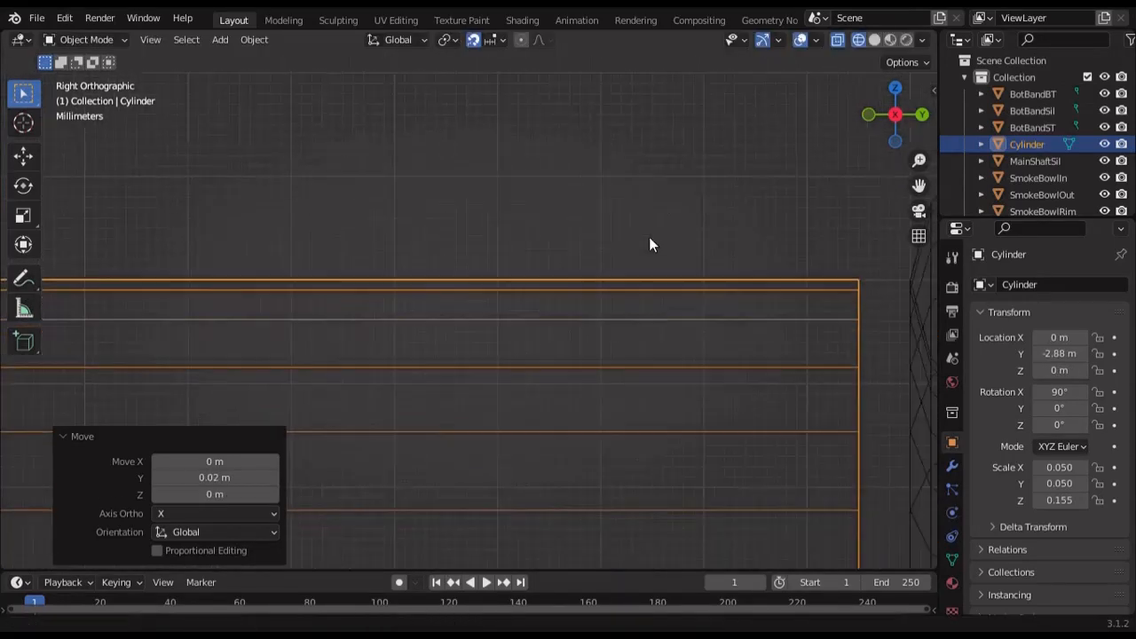
middle_click_drag(649, 237, 455, 235, "shift")
key("g")
key("y")
left_click(523, 284)
scroll(545, 308, "down", 17)
middle_click_drag(450, 332, 532, 332, "shift")
scroll(532, 332, "up", 3)
scroll(533, 333, "down", 1)
left_click(593, 217)
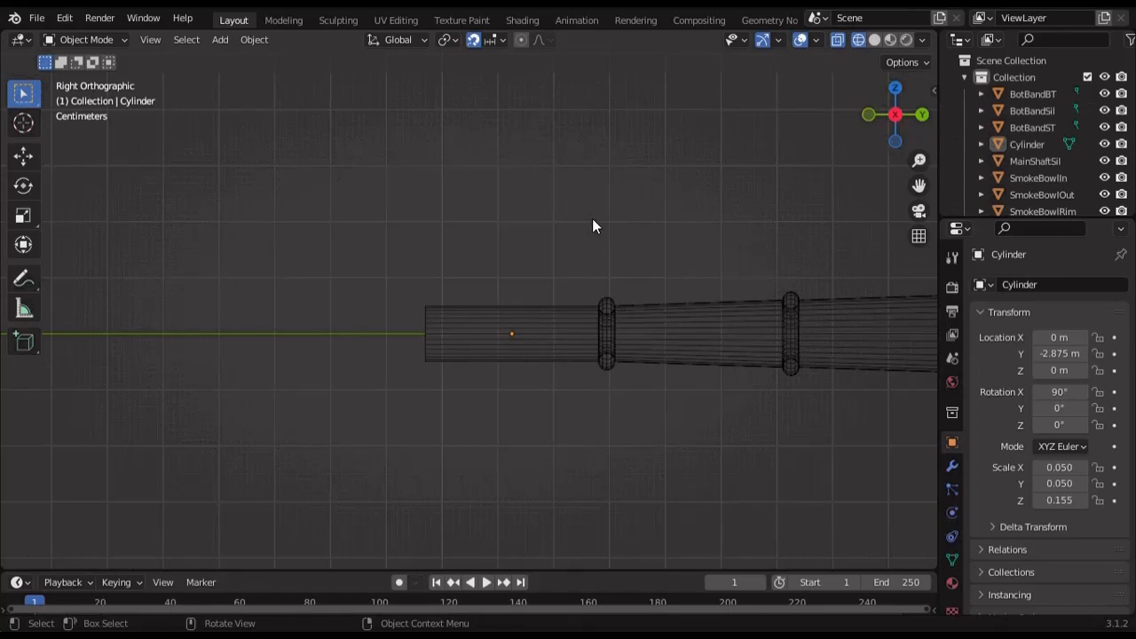
Add a mesh circle for the mouthpiece and rotate it 90° about X
key("shift+a")
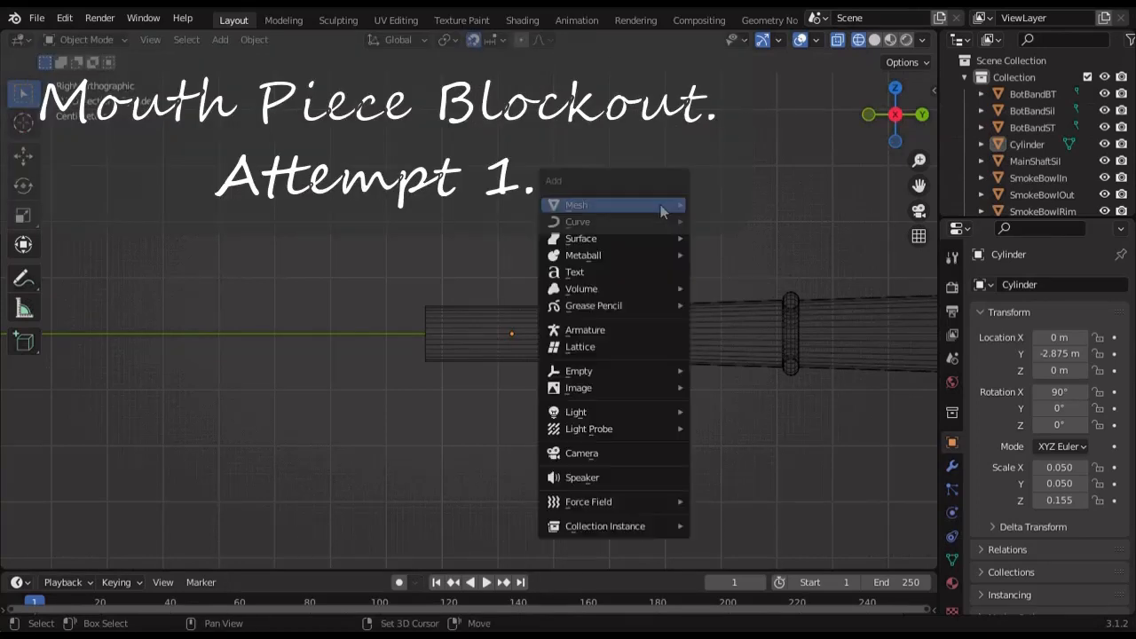
mouse_move(663, 208)
left_click(721, 238)
scroll(720, 347, "down", 8)
middle_click_drag(722, 348, 593, 361, "shift")
key("r")
left_click(750, 234)
Move the mouthpiece circle along Y to about -2.3 m and set its scale to 0.05 on all axes
key("g")
key("y")
left_click(471, 258)
scroll(532, 259, "up", 3)
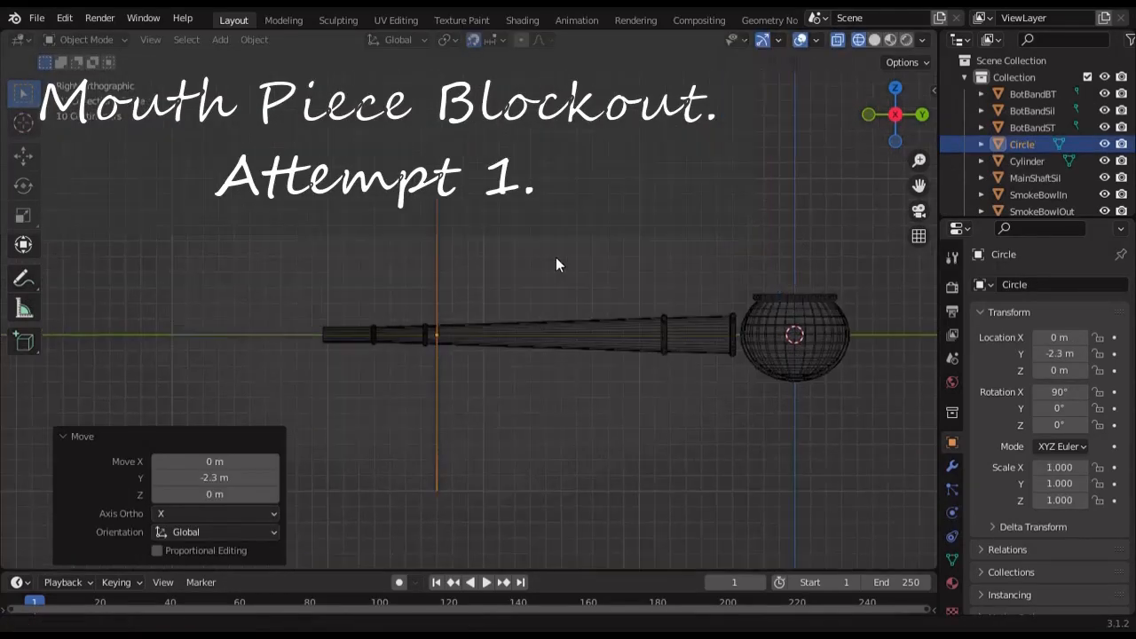
left_click_drag(1059, 468, 1059, 500)
type("0.05")
key("Return")
Move the mouthpiece circle along Y to about -2.72 m, at the outer ring's outer face
scroll(688, 323, "up", 3)
key("g")
key("y")
left_click(571, 306)
scroll(621, 232, "up", 7)
middle_click_drag(702, 306, 679, 244, "shift")
key("g")
key("y")
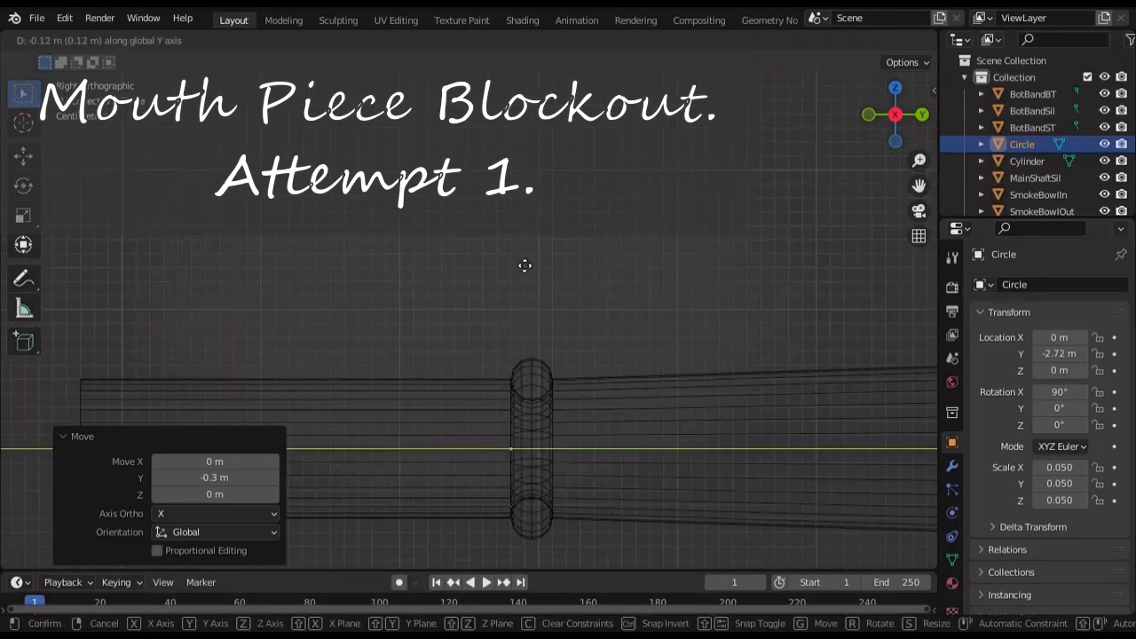
left_click(524, 265)
scroll(607, 224, "up", 9)
scroll(586, 229, "down", 10)
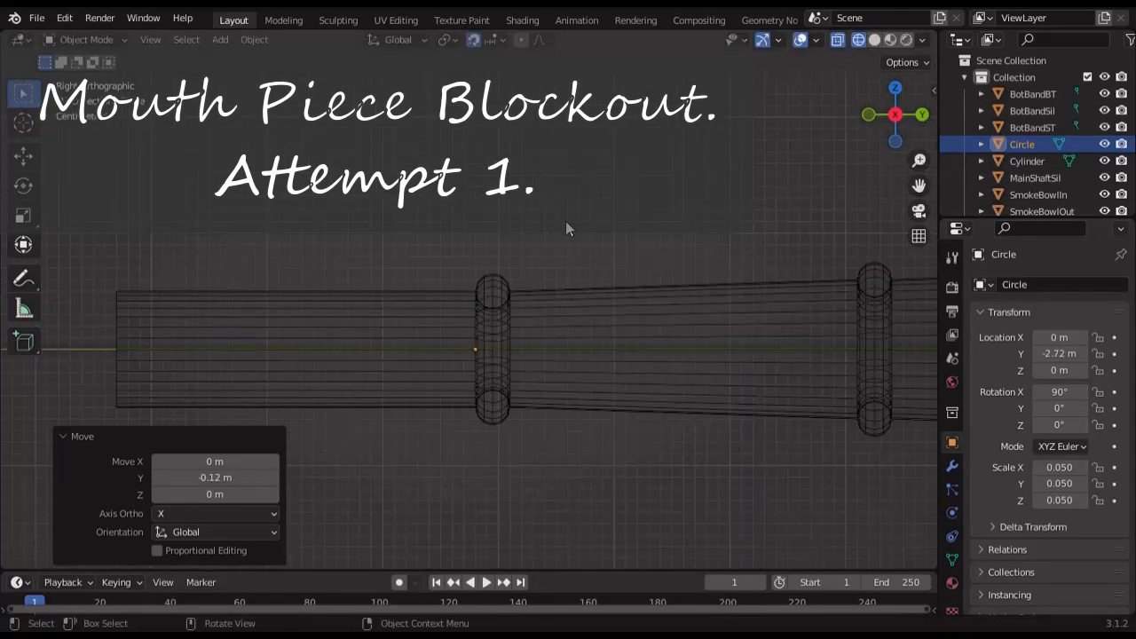
Duplicate the mouthpiece circle outward along Y and set the copy's scale to 0.04 on all axes
scroll(565, 221, "down", 1)
key("shift+d")
key("y")
left_click(478, 277)
left_click_drag(1062, 468, 1060, 501)
type("0.04")
key("Return")
Set the cylinder's Z scale to 0.045 and move it along Y to about -2.765 m, against the outer ring
left_click(444, 391)
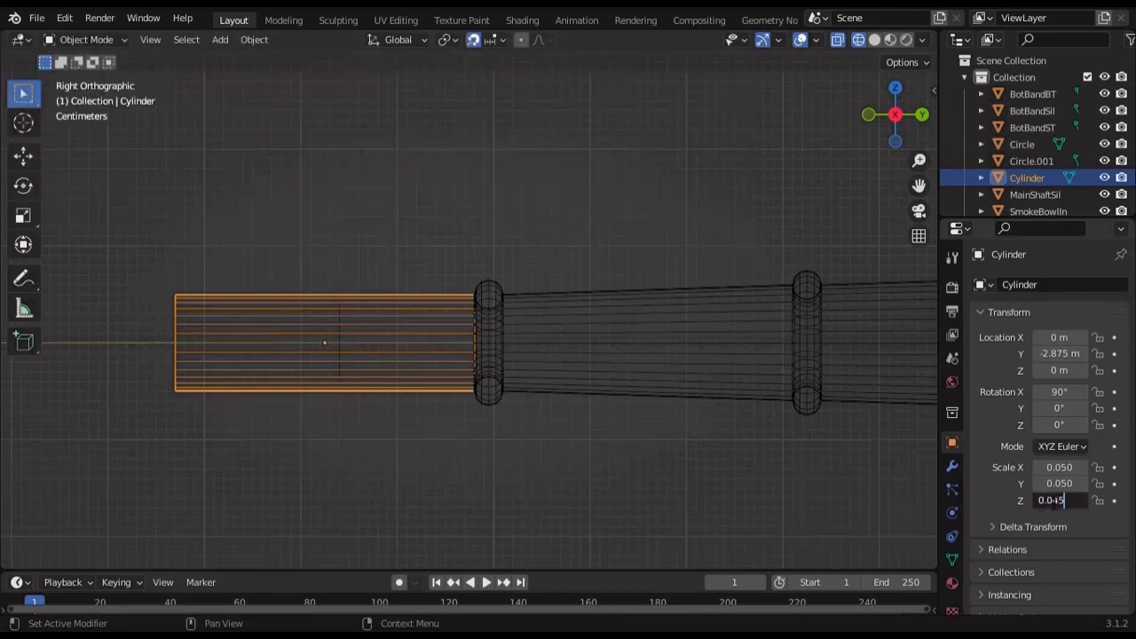
key("Return")
scroll(457, 333, "up", 4)
key("g")
key("y")
left_click(614, 324)
scroll(443, 338, "down", 3)
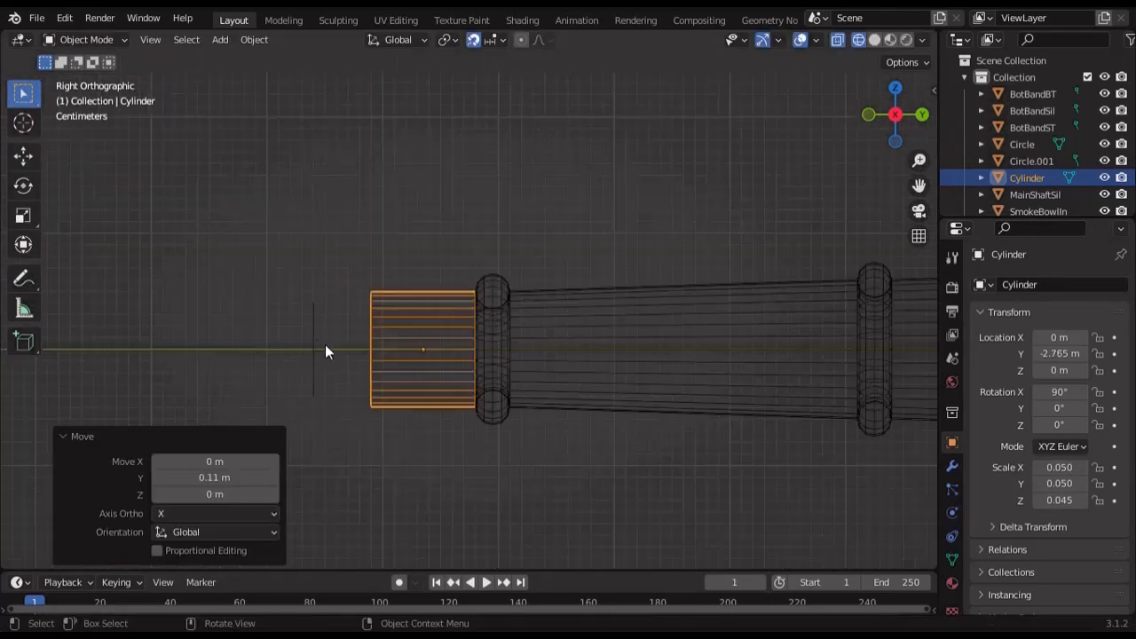
Move the smaller circle along Y to the cylinder's outer end
left_click(318, 347)
key("g")
key("y")
left_click(426, 349)
Move the cylinder about 0.18 m up along Z, clear of the mouthpiece circles
left_click(427, 325)
left_click(1071, 503)
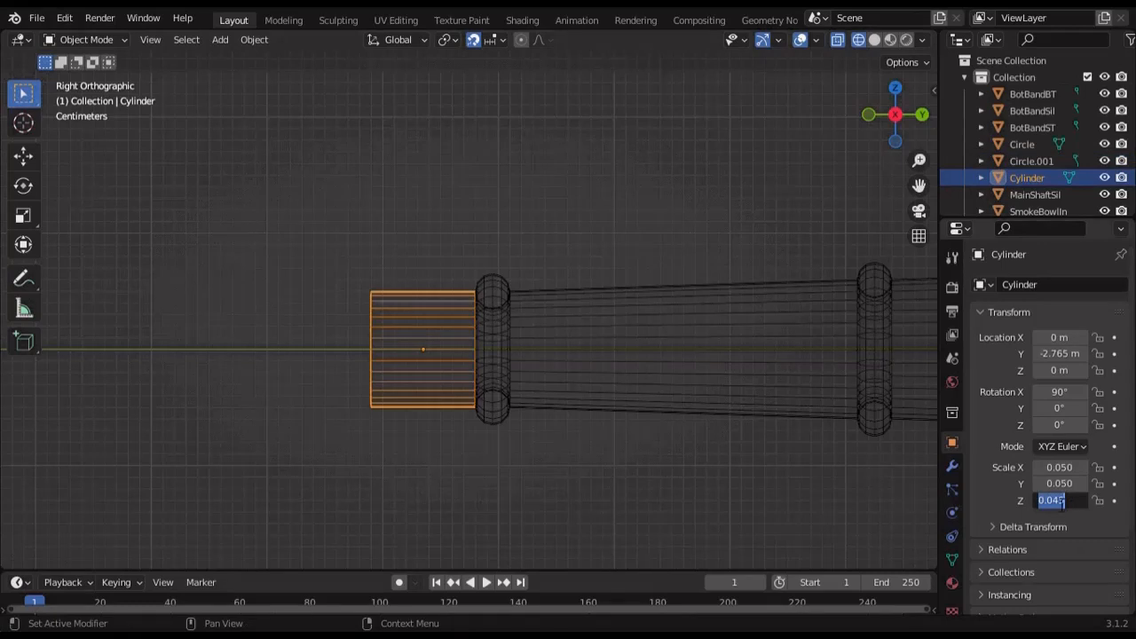
key("Return")
key("g")
key("y")
key("z")
left_click(457, 182)
Join the two mouthpiece circles into one object and name it MouthPieceBase
key("shift+z")
middle_click_drag(511, 344, 574, 322)
middle_click_drag(513, 403, 591, 292, "shift")
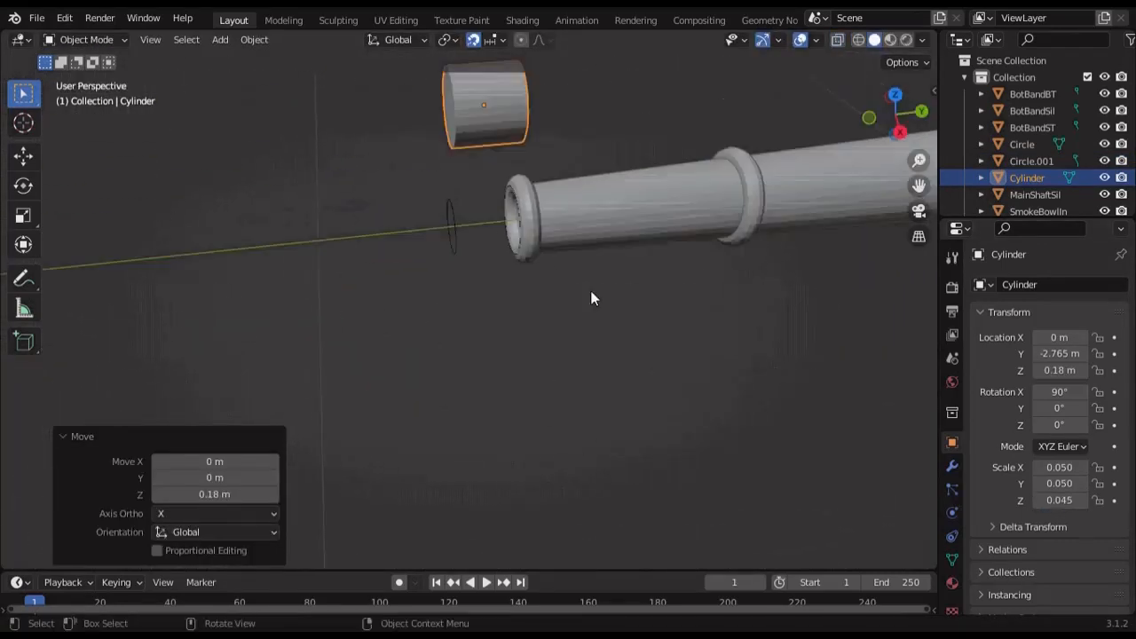
left_click(1028, 145)
left_click(1035, 161, "shift")
right_click(494, 225)
left_click(494, 224)
double_click(1031, 148)
type("Mou")
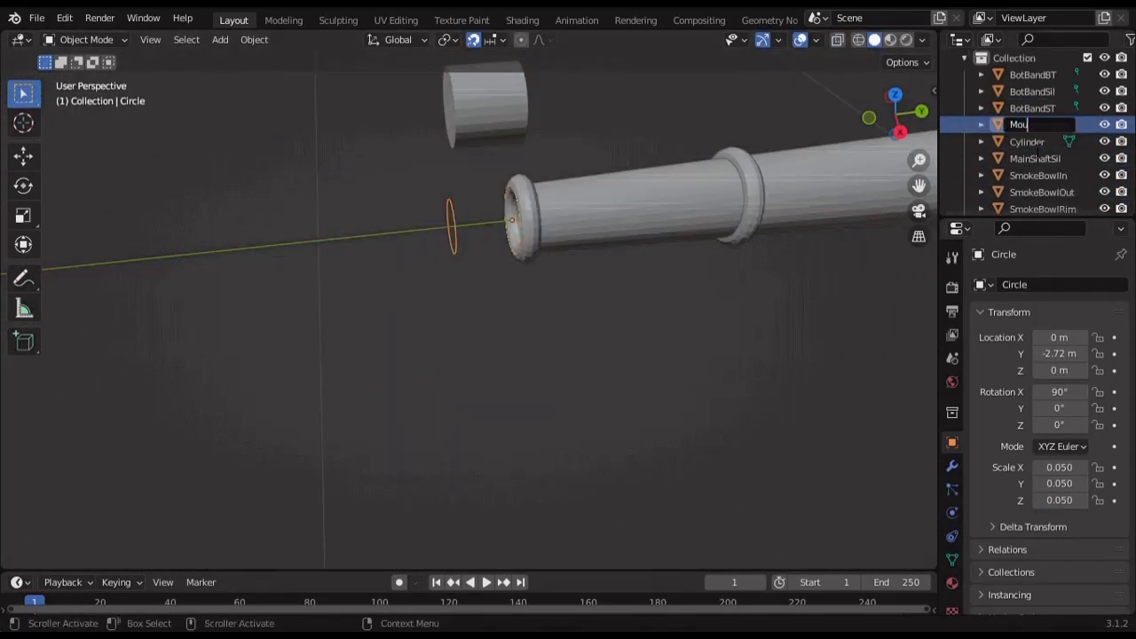
key("Return")
Bridge the two edge loops of MouthPieceBase into a short tapered tube
key("Tab")
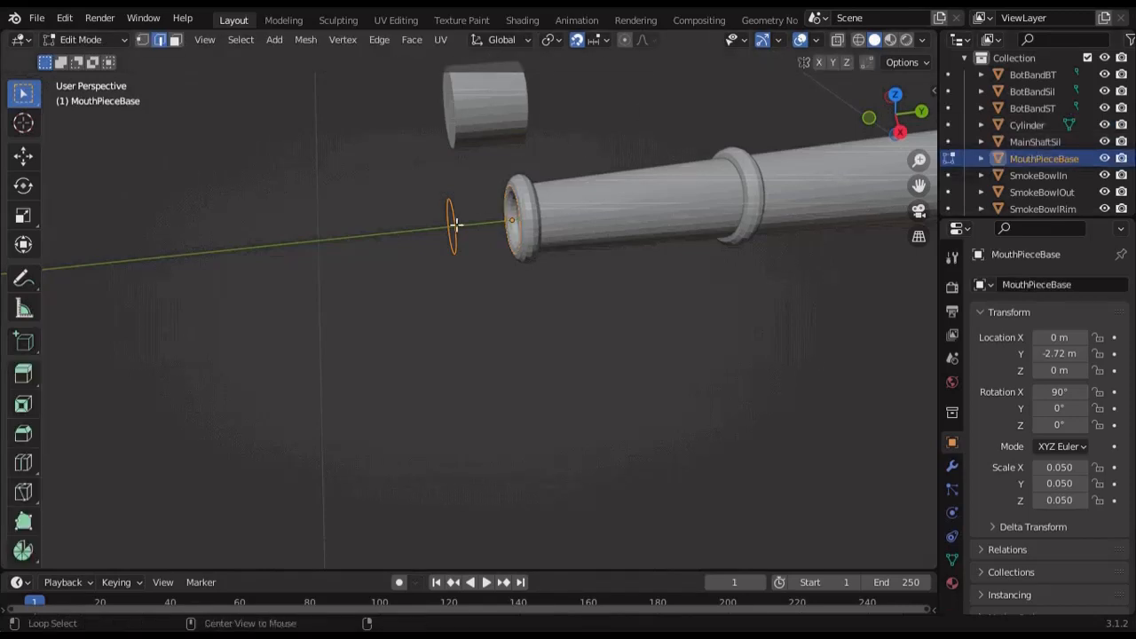
left_click(379, 39)
left_click(413, 92)
key("Tab")
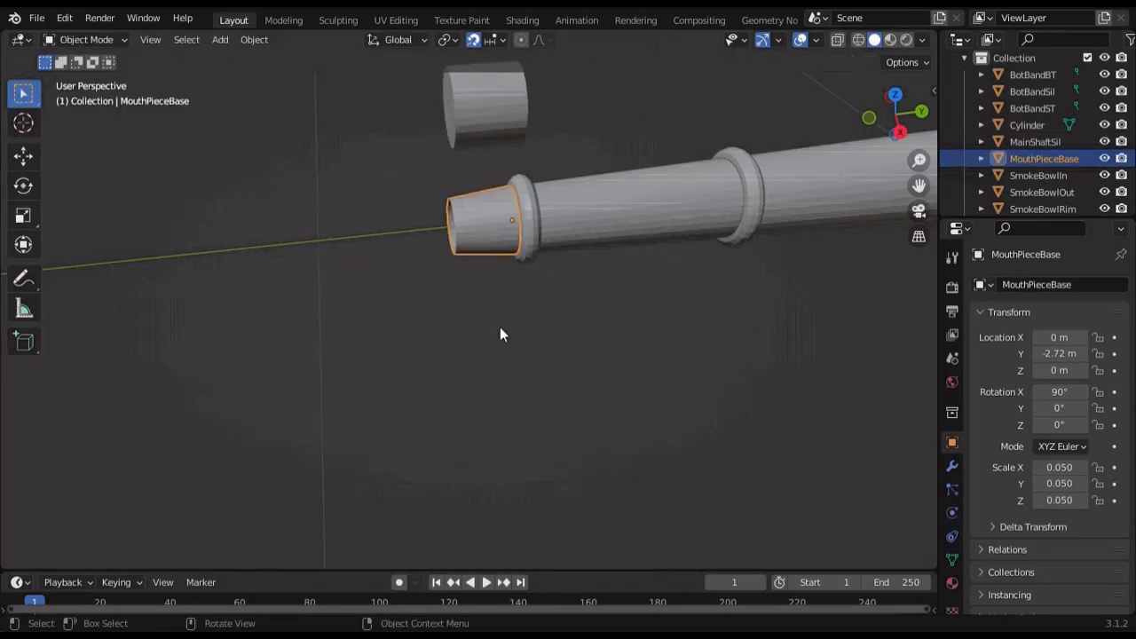
Duplicate the outer end loop of MouthPieceBase about 0.08 m outward along Y
middle_click_drag(499, 332, 518, 289)
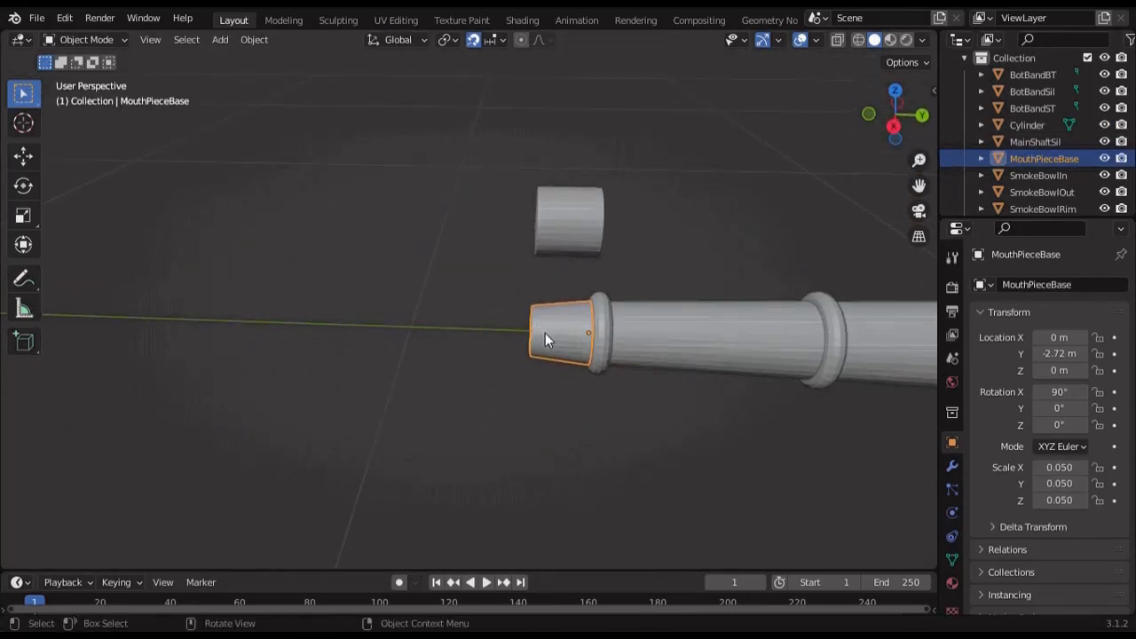
key("Tab")
key("KP_3")
scroll(609, 158, "up", 4)
middle_click_drag(608, 157, 609, 338, "shift")
left_click(622, 415)
scroll(613, 355, "down", 7)
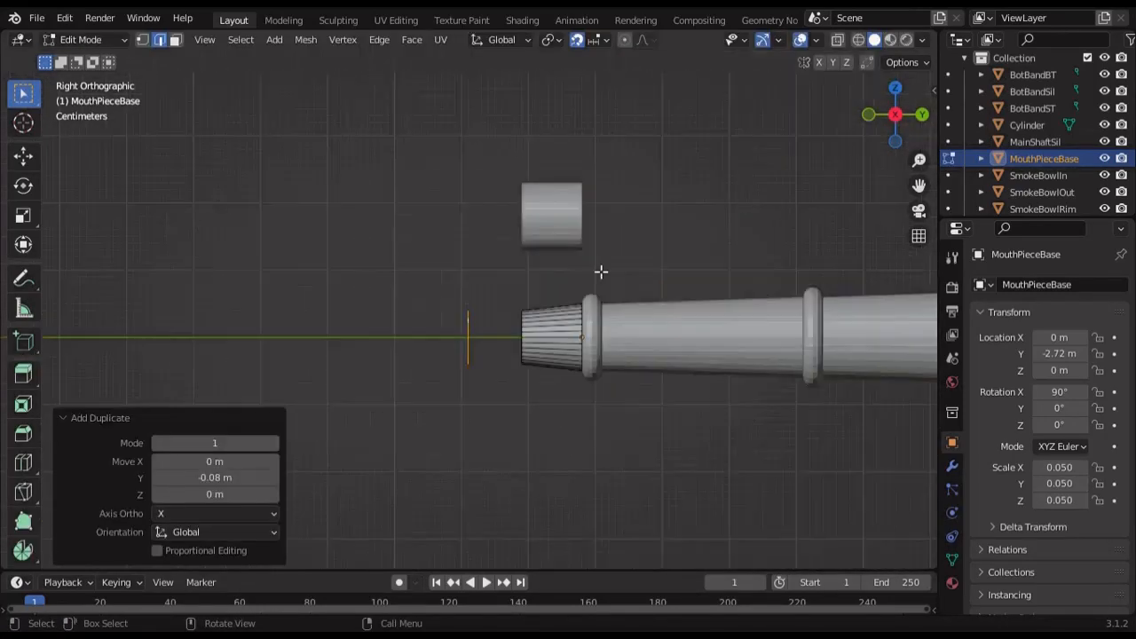
Leave mesh editing and set the reference cylinder's Z scale to 0.015
key("Tab")
left_click(547, 222)
double_click(1066, 505)
type("0.015")
key("Return")
Lower the cylinder onto the shaft axis at Z 0 m and place it at Y -2.845 m, beyond the end of MouthPieceBase
scroll(678, 192, "up", 3)
key("g")
key("y")
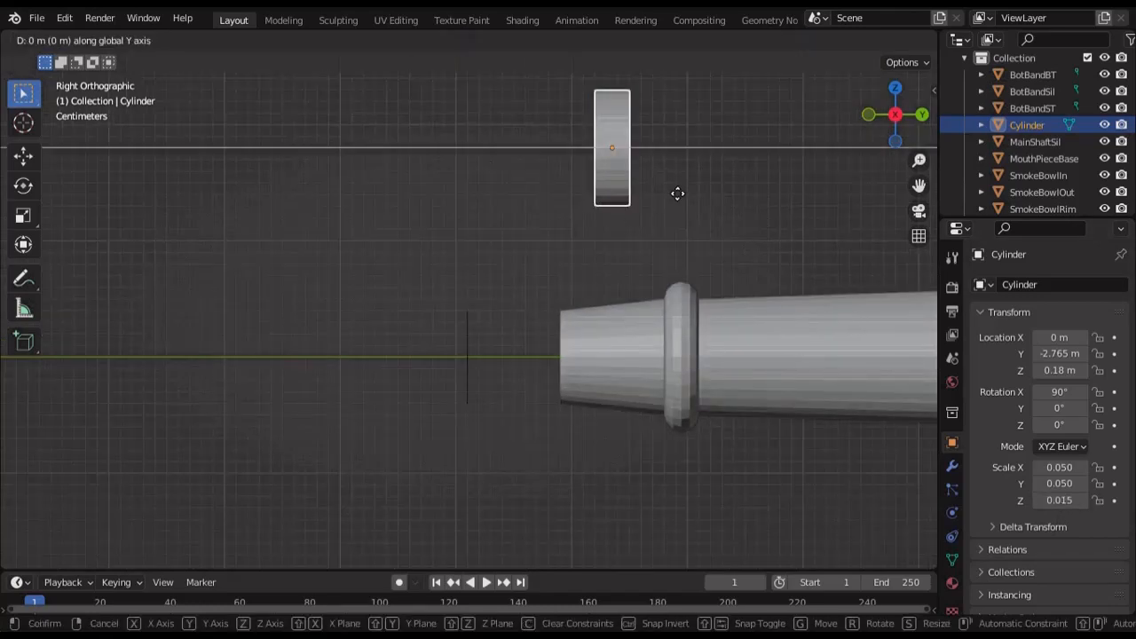
left_click(612, 168)
key("g")
key("z")
left_click(594, 391)
scroll(622, 389, "up", 5)
key("g")
key("z")
left_click(723, 333)
left_click(668, 359)
Slide the cylinder along Y to -2.825 m so it touches the outer end of MouthPieceBase
scroll(674, 320, "up", 3)
middle_click_drag(674, 320, 573, 268, "shift")
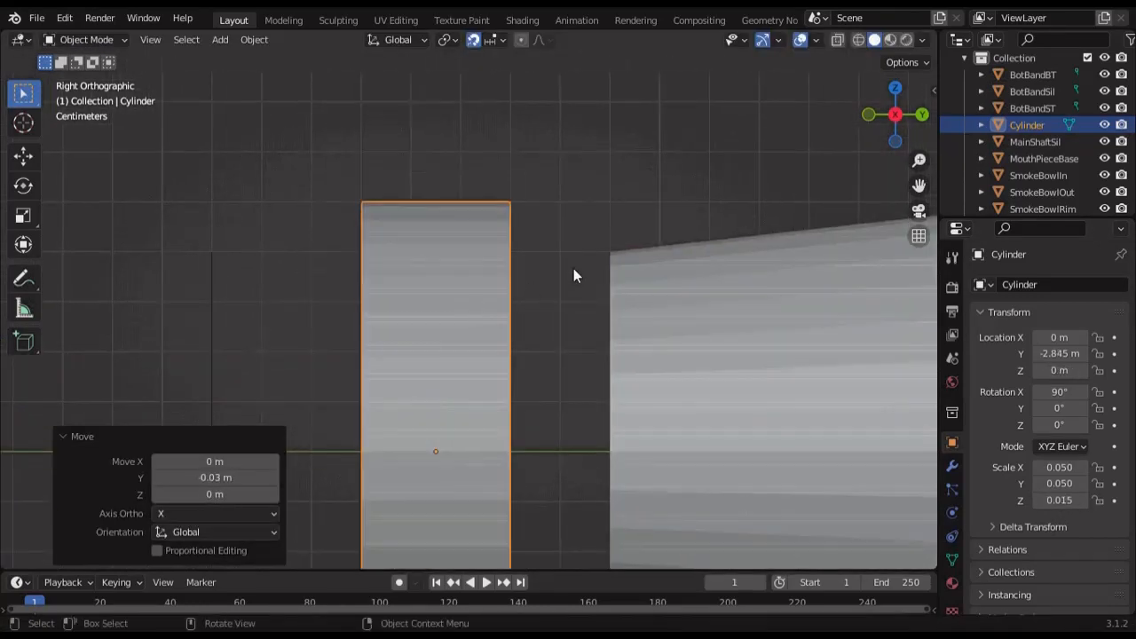
key("g")
key("y")
left_click(684, 177)
Move the duplicated end loop of MouthPieceBase 0.05 m back along Y to the cylinder's outer face
scroll(606, 256, "down", 4)
left_click(419, 303)
key("Tab")
scroll(447, 310, "down", 1)
key("g")
key("y")
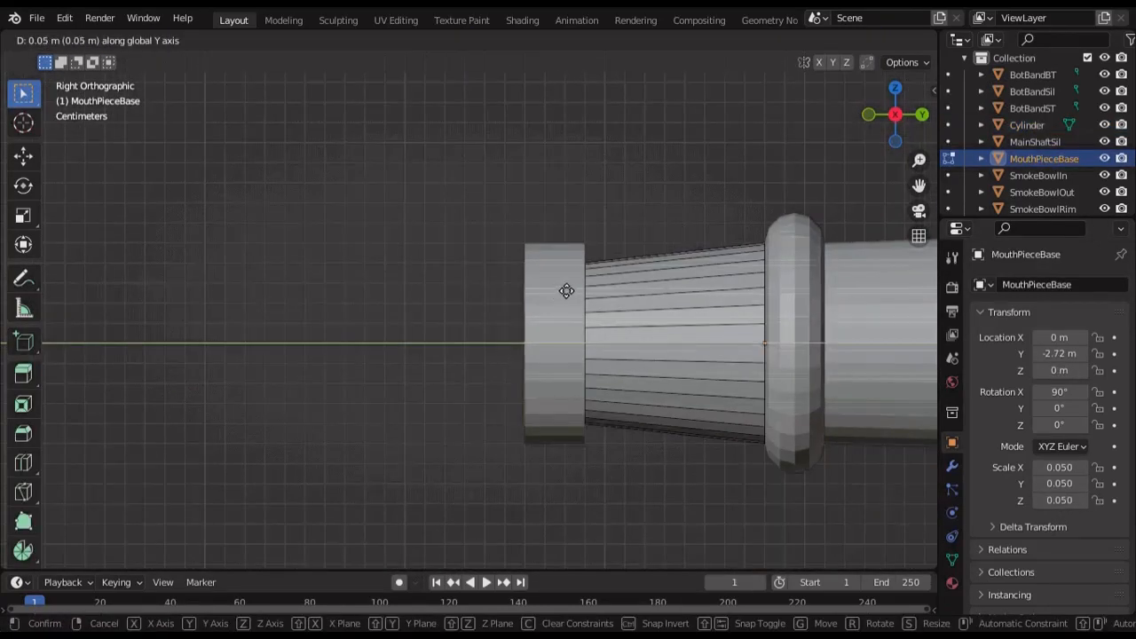
left_click(566, 292)
Separate the duplicated end loop from MouthPieceBase into its own object
key("shift+z")
right_click(454, 537)
left_click(657, 544)
key("Tab")
Set the reference cylinder's Z scale to 0.08
left_click(566, 289)
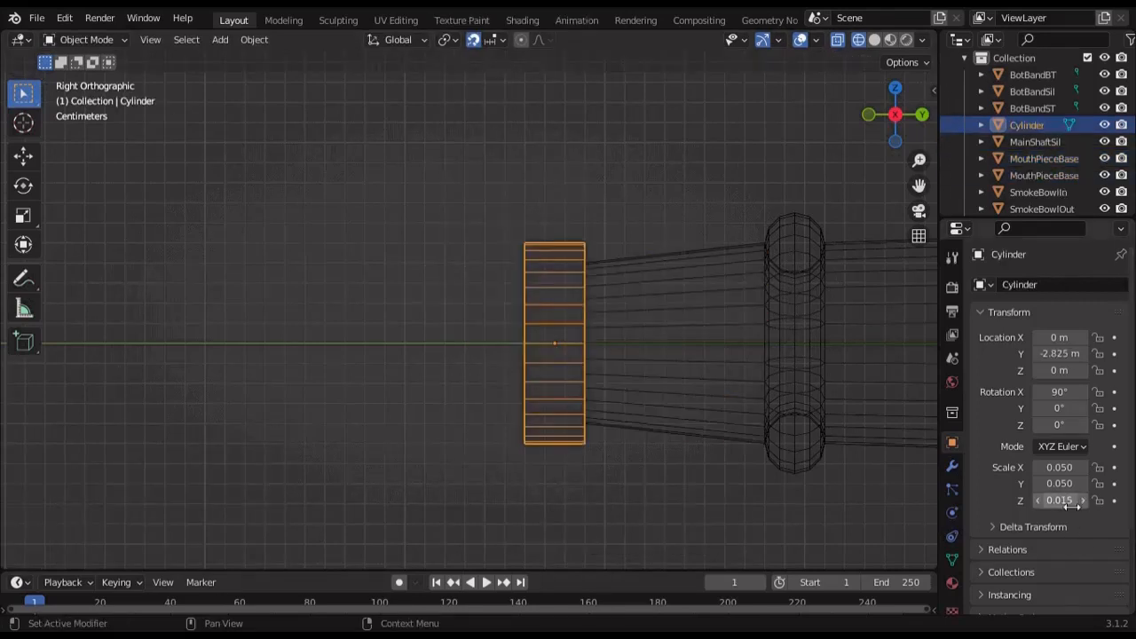
double_click(1066, 502)
type("0.08")
key("Return")
Move the lengthened cylinder along Y to -2.92 m so its inner end meets the separated loop
key("g")
key("y")
left_click(523, 289)
key("g")
key("y")
left_click(658, 328)
scroll(523, 316, "up", 10)
mouse_move(692, 402)
middle_mouse_down("shift")
mouse_move(523, 320)
mouse_move(655, 323)
mouse_move(598, 362)
mouse_move(584, 434)
middle_mouse_up("shift")
scroll(522, 315, "up", 4)
key("g")
key("y")
left_click(556, 356)
Duplicate the separated loop 0.16 m outward along Y to the outer end of the cylinder
scroll(556, 356, "down", 19)
scroll(484, 317, "up", 2)
left_click(654, 323)
scroll(652, 326, "down", 10)
key("shift+z")
left_click(891, 118)
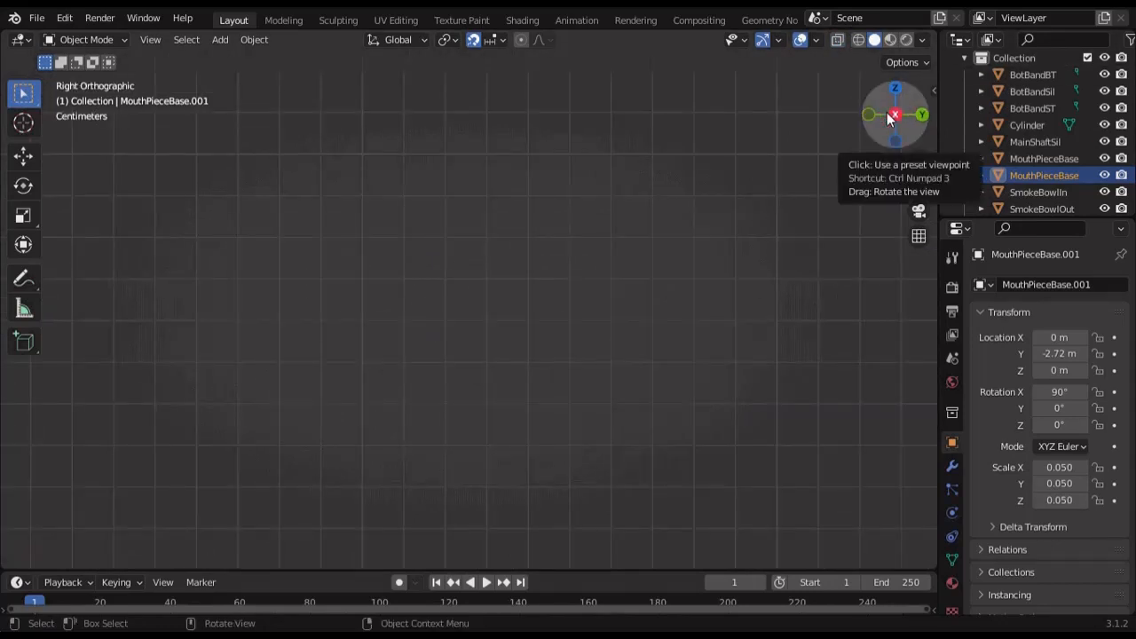
scroll(820, 196, "down", 10)
key("shift+z")
middle_click_drag(701, 335, 800, 279, "shift")
key("g")
key("y")
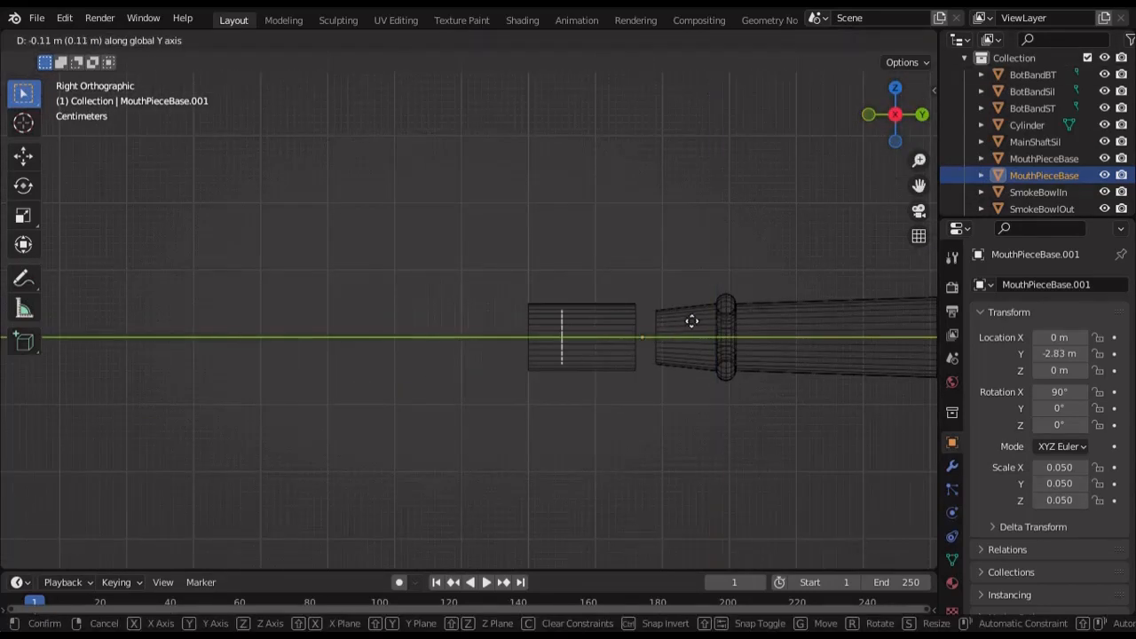
key("Escape")
key("shift+d")
key("y")
left_click(668, 329)
Set the reference cylinder's Z scale back to 0.015
scroll(657, 337, "down", 7)
middle_click_drag(639, 358, 689, 361)
scroll(494, 311, "up", 5)
left_click(408, 312)
left_click(1059, 500)
type("0")
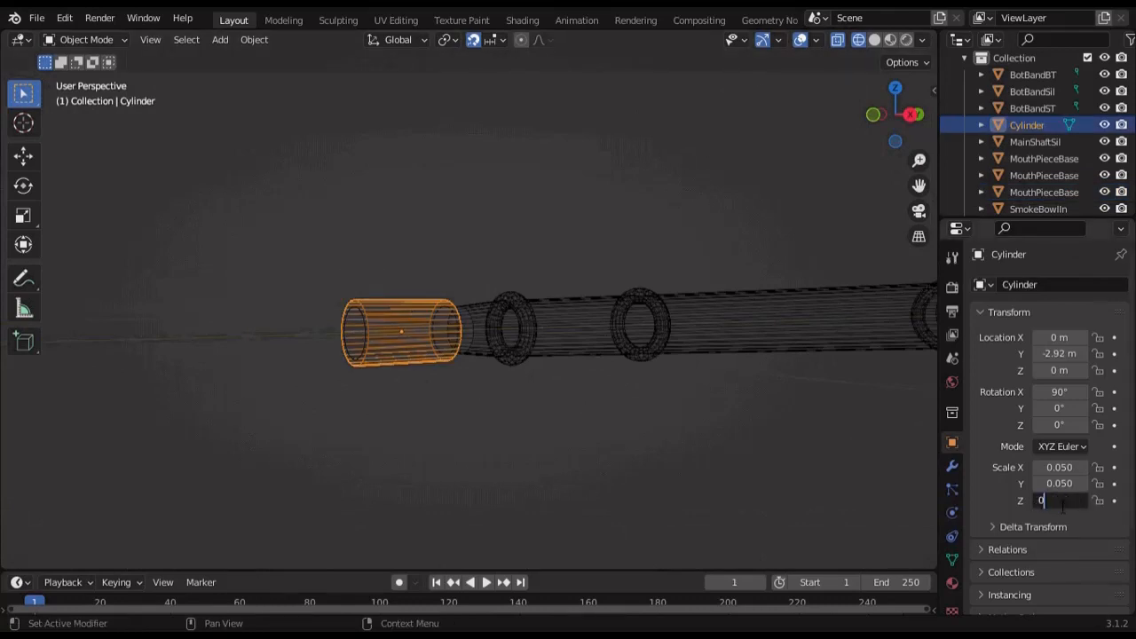
Move the thin cylinder along Y to -3.015 m so its inner face meets the outer duplicated loop
left_click(908, 115)
scroll(711, 329, "up", 7)
key("g")
key("y")
left_click(532, 337)
scroll(638, 339, "up", 8)
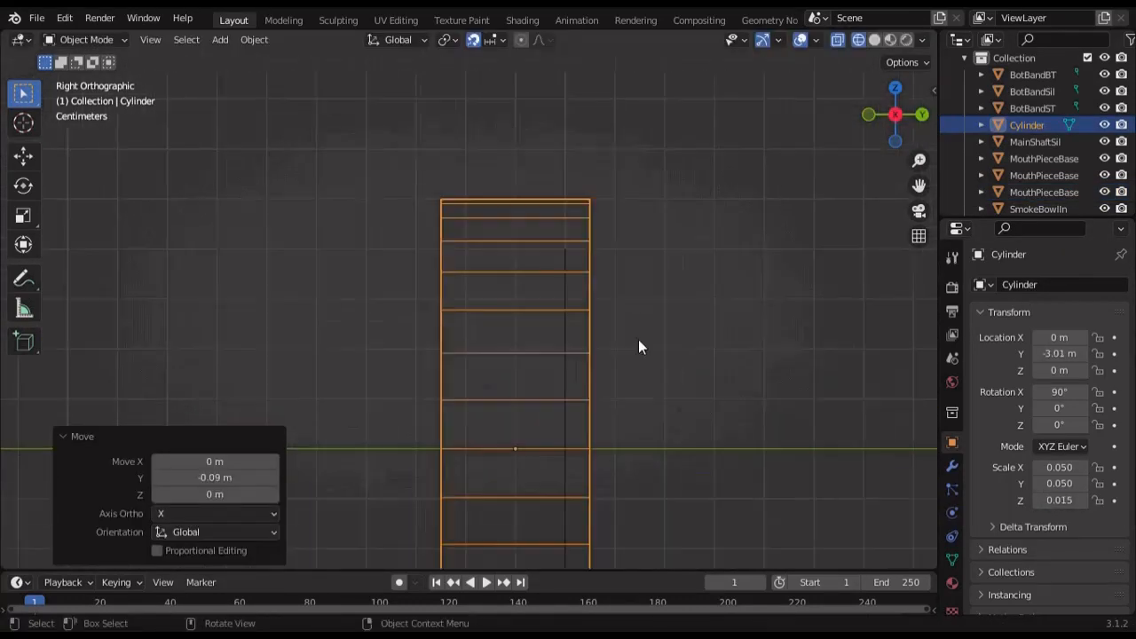
key("g")
key("y")
left_click(701, 292)
Join the two separated loops into one object and name it MouthPieceShaft
key("shift+z")
middle_click_drag(680, 300, 785, 202)
left_click(691, 229)
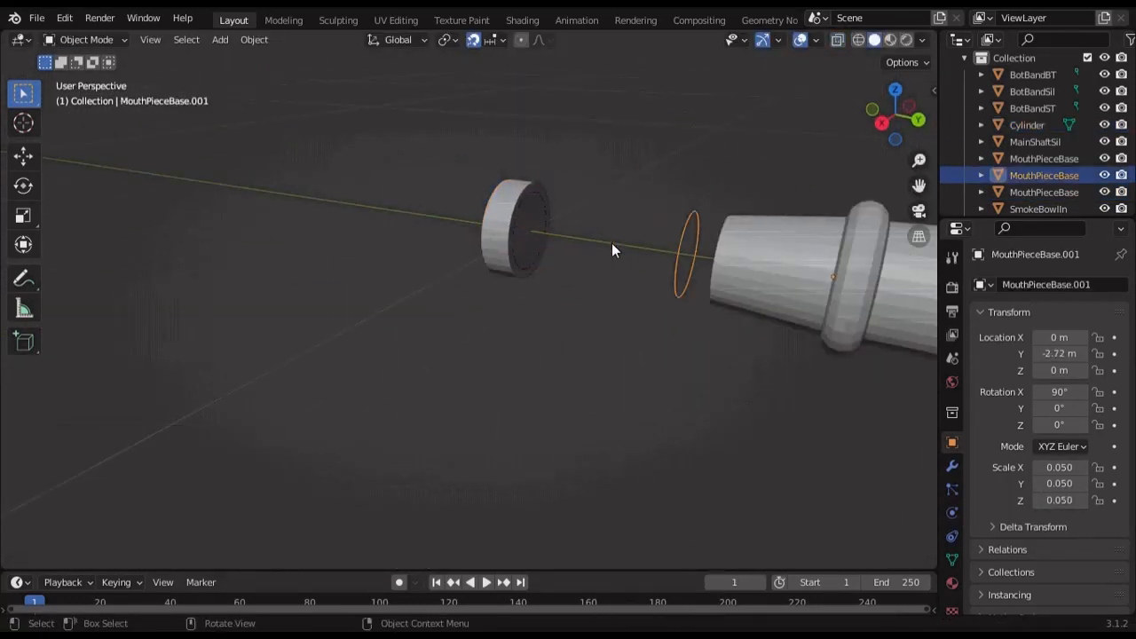
left_click(676, 233)
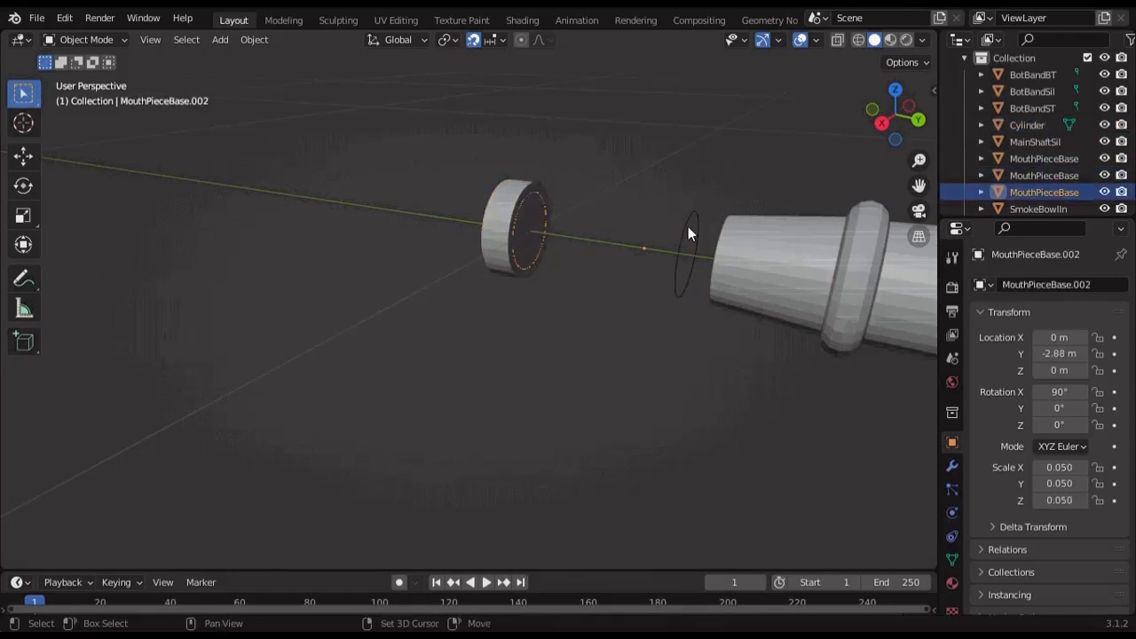
key("F2")
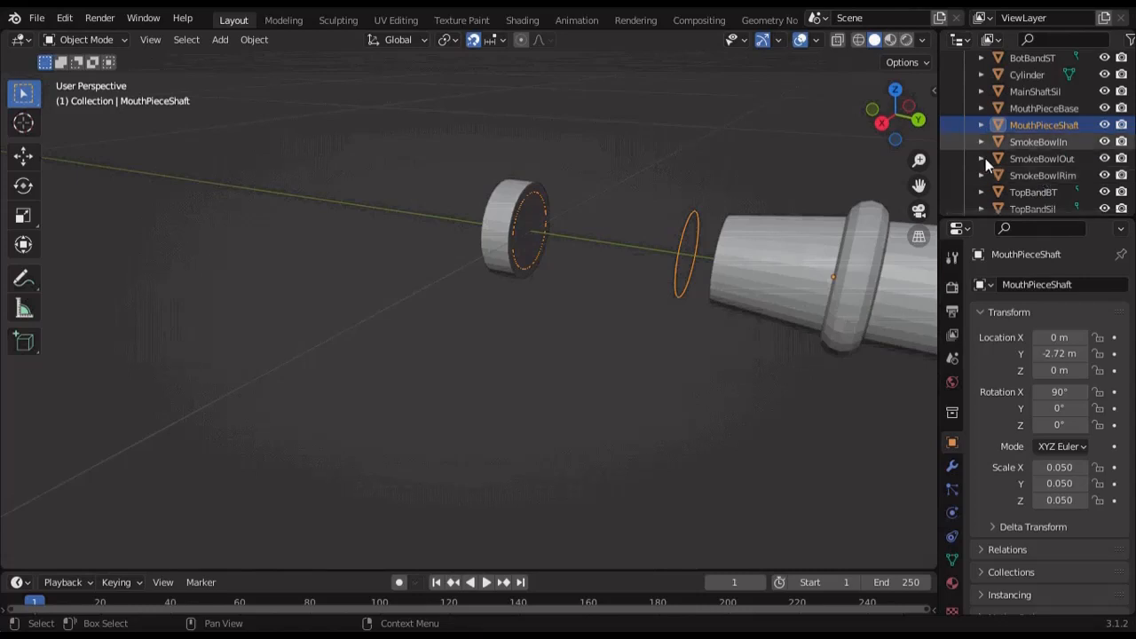
Bridge the two edge loops of MouthPieceShaft into a straight tube
key("Tab")
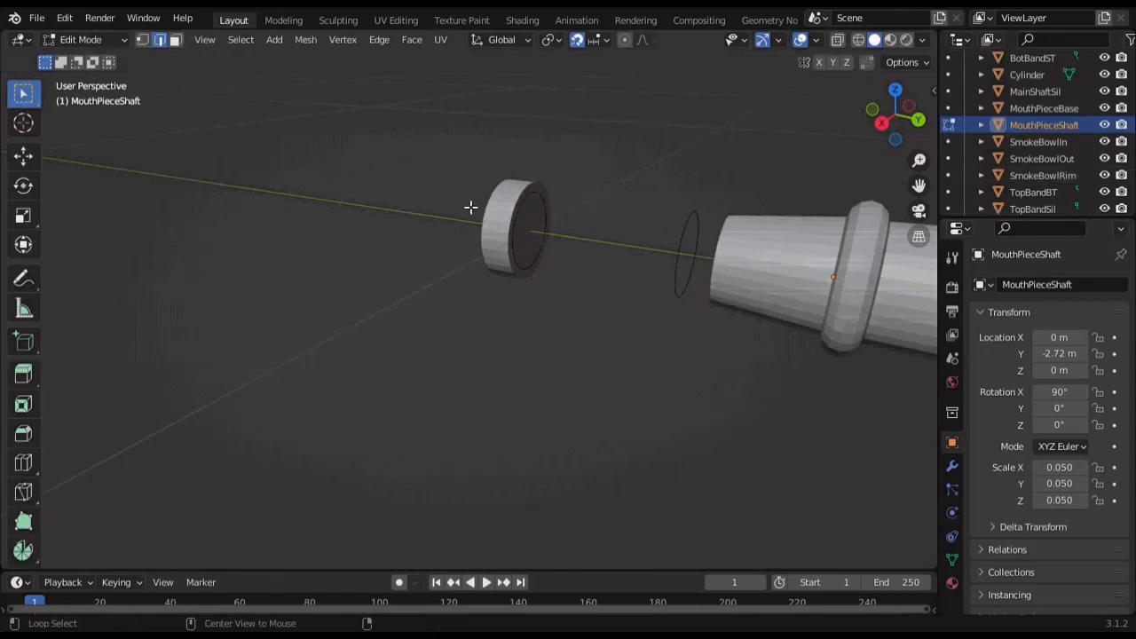
left_click(703, 218, "alt+shift")
left_click(379, 39)
left_click(426, 92)
middle_click_drag(533, 293, 452, 376)
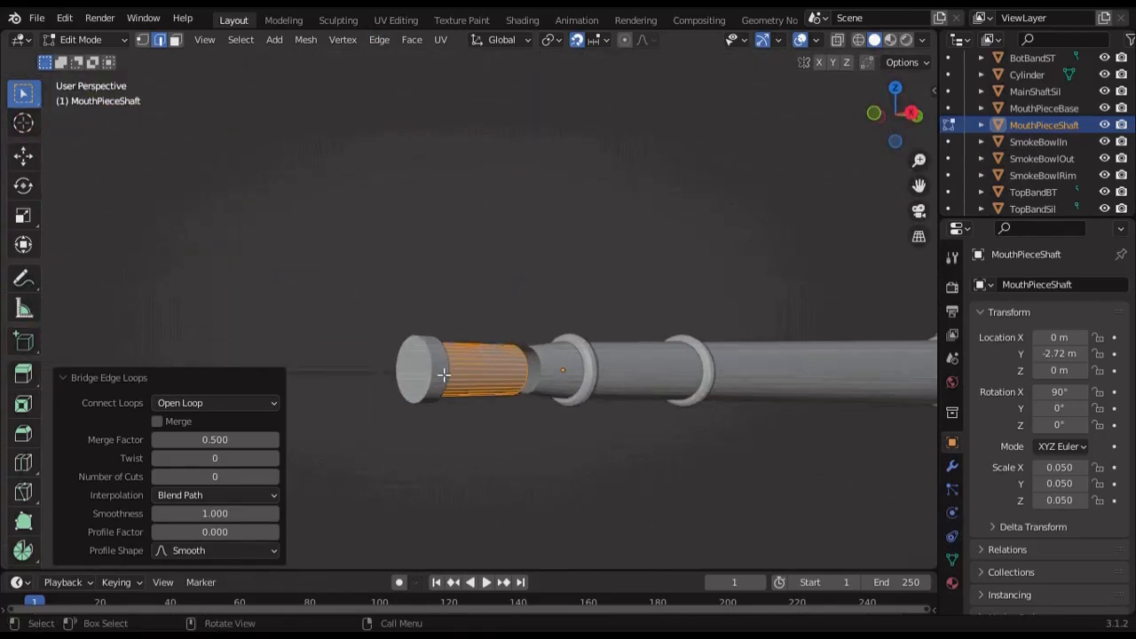
scroll(503, 339, "up", 5)
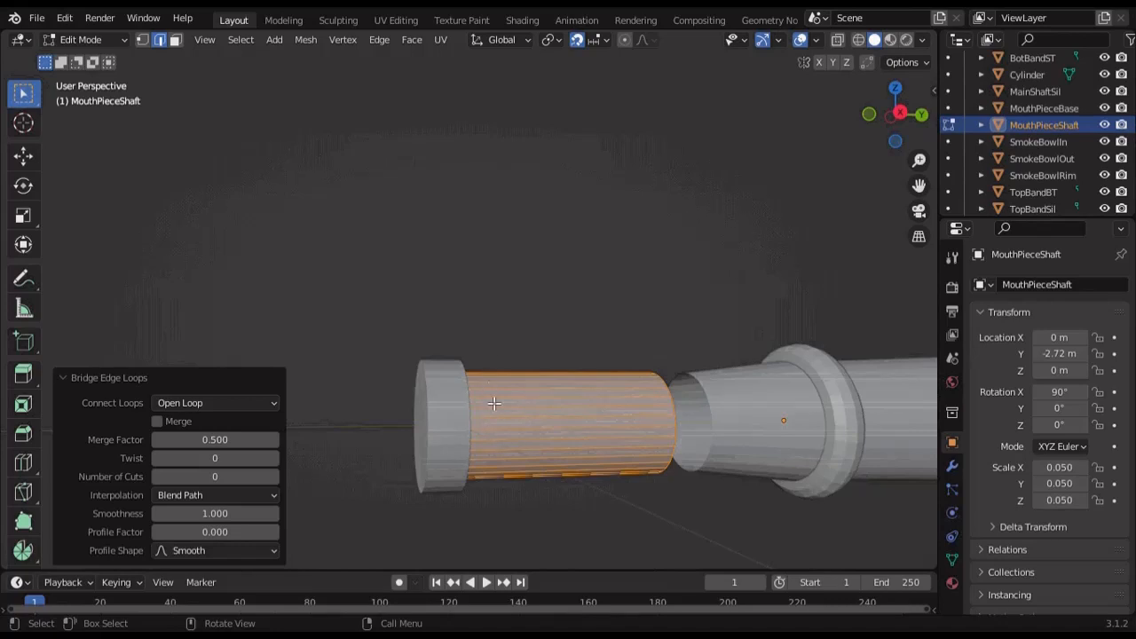
middle_click_drag(513, 395, 582, 401)
Delete the faces of the lower half of the MouthPieceShaft tube, keeping its upper half
key("Tab")
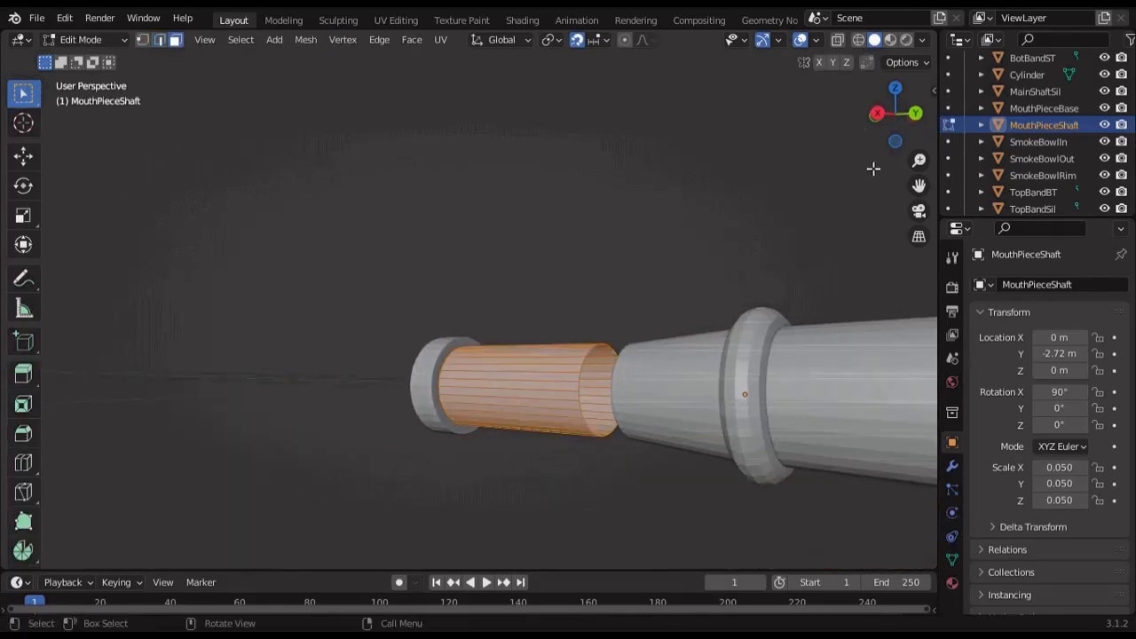
left_click(878, 114)
key("shift+z")
scroll(586, 400, "up", 2)
left_click_drag(429, 418, 605, 293)
key("x")
left_click(703, 440)
scroll(613, 435, "down", 5)
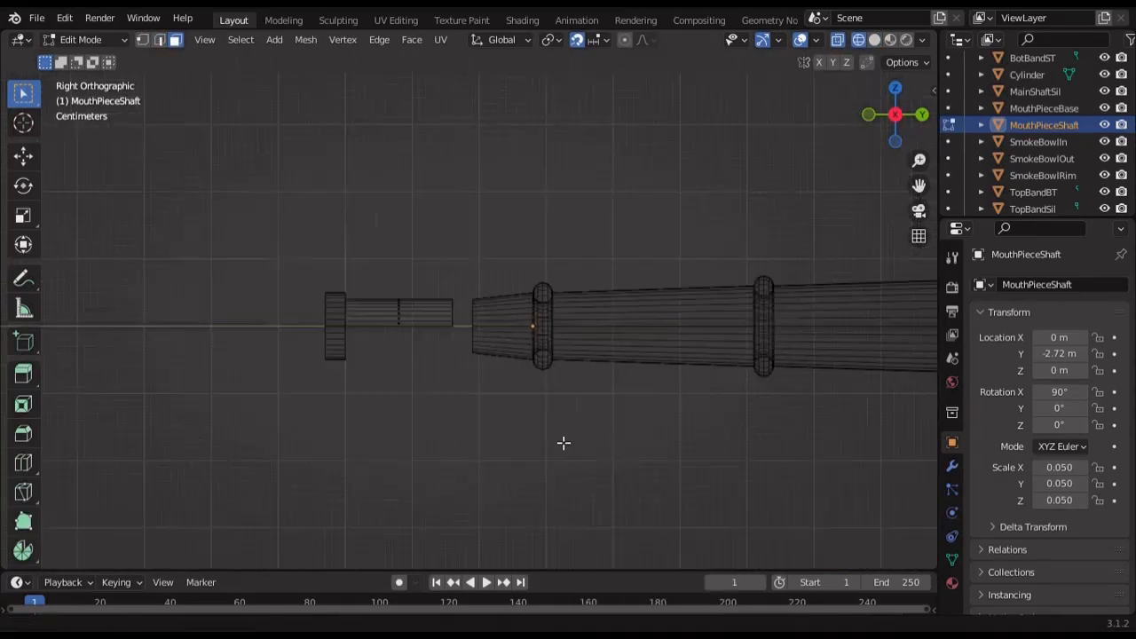
key("shift+z")
middle_click_drag(563, 443, 592, 479)
scroll(464, 472, "up", 4)
key("Tab")
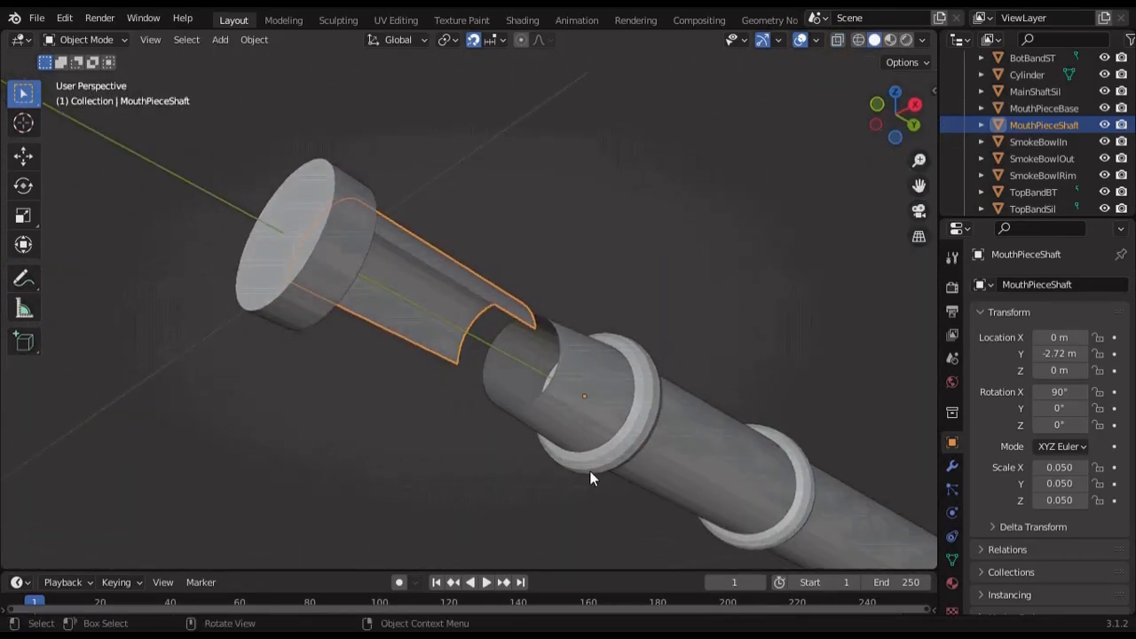
Set the end cylinder's X and Y scale to 0.02
scroll(592, 472, "down", 8)
middle_click_drag(625, 404, 428, 425)
scroll(428, 424, "up", 6)
scroll(427, 425, "up", 4)
left_click(197, 376)
left_click(1070, 459)
type("0.0")
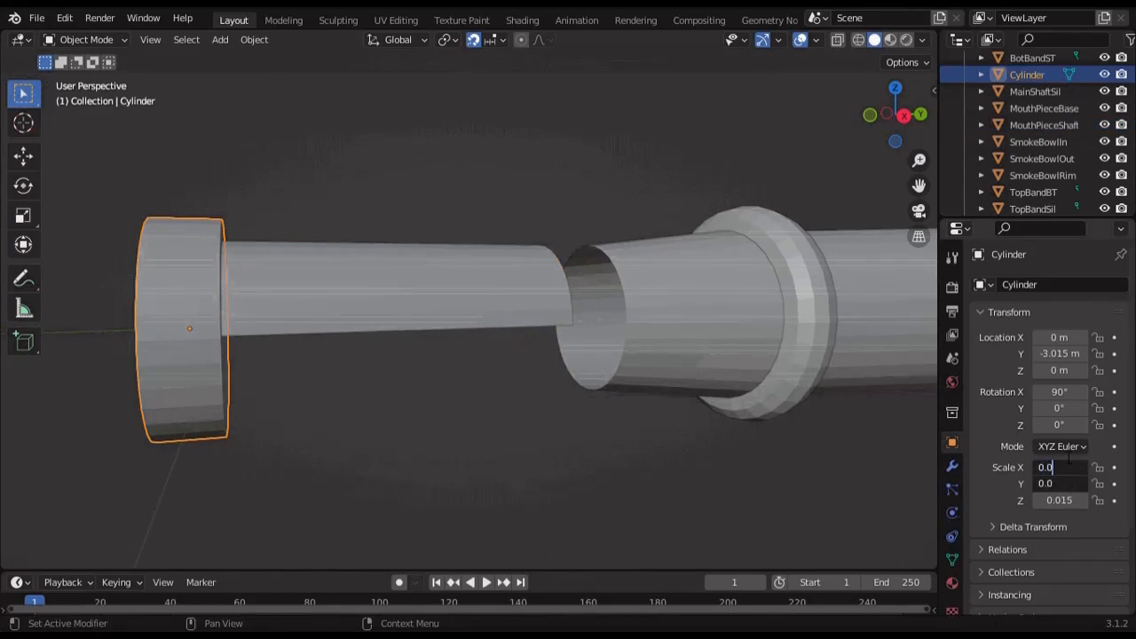
type("2")
key("Return")
Duplicate the outer edge loop of MouthPieceBase in place and separate the copy into its own object
middle_click_drag(533, 443, 569, 350)
left_click(638, 343)
key("Tab")
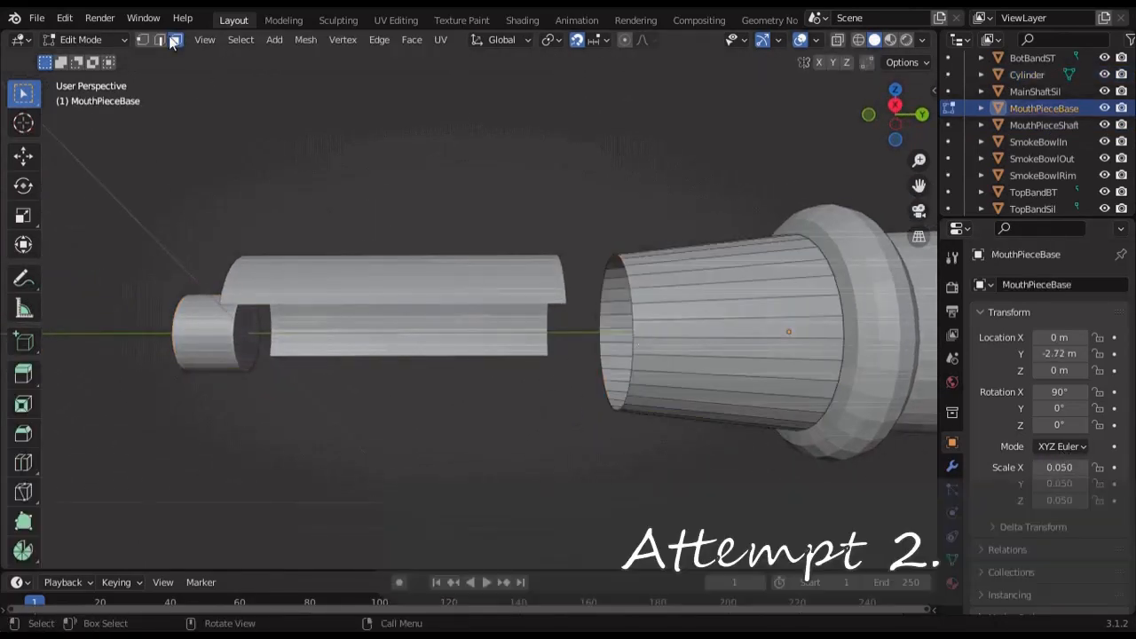
key("2")
left_click(633, 314, "alt")
key("shift+d")
key("Escape")
right_click(635, 318)
left_click(701, 505)
key("Tab")
Split the upper half of the copied end loop off as its own object
left_click(633, 351)
key("KP_3")
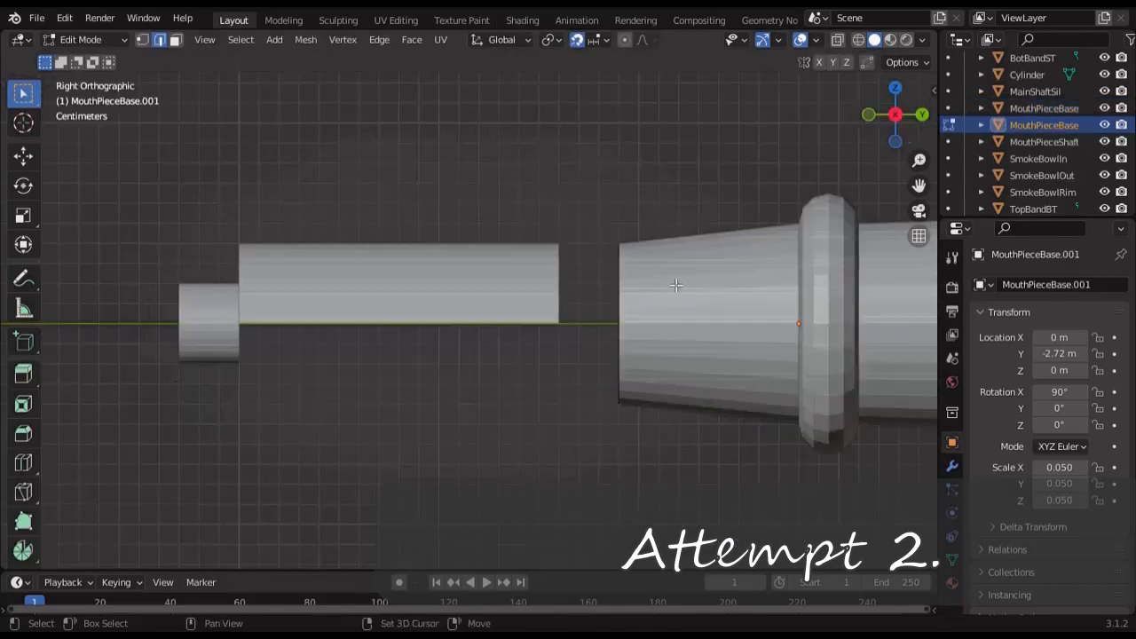
key("shift+z")
middle_click_drag(680, 312, 758, 301)
key("Tab")
key("shift+d")
key("Escape")
key("shift+z")
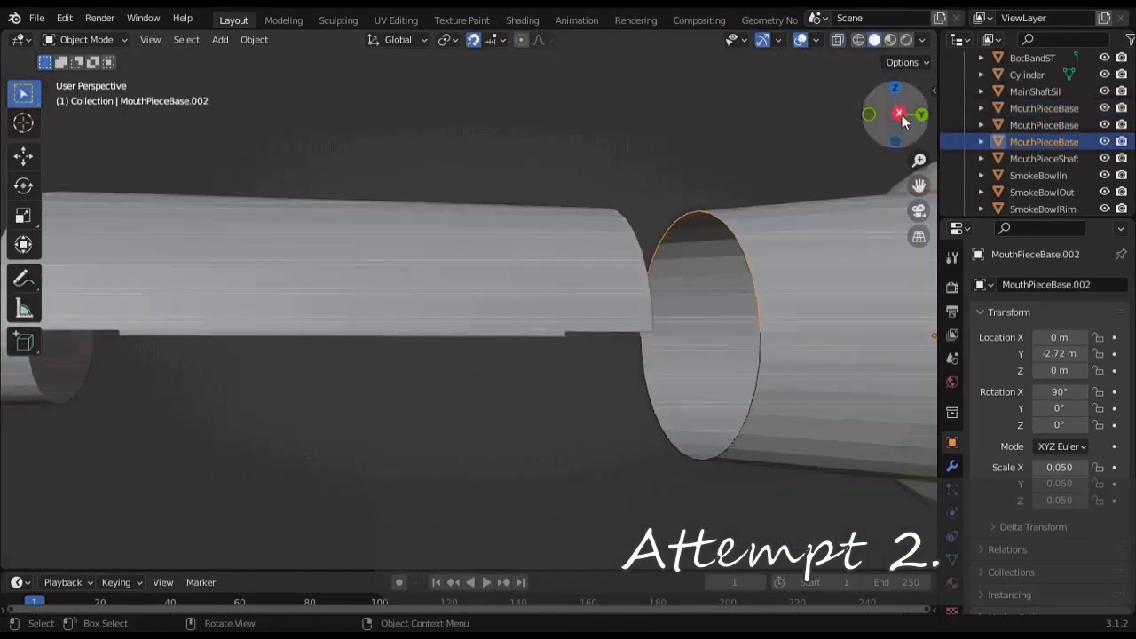
Rotate the upper half loop by -90° about X and raise it 0.08 m along Z
key("KP_3")
type("r-90")
key("Return")
key("g")
key("z")
left_click(765, 419)
Position the rotated half loop at Y -2.81 m and Z 0.09 m, at the open end of MouthPieceBase
key("shift+z")
scroll(761, 408, "up", 4)
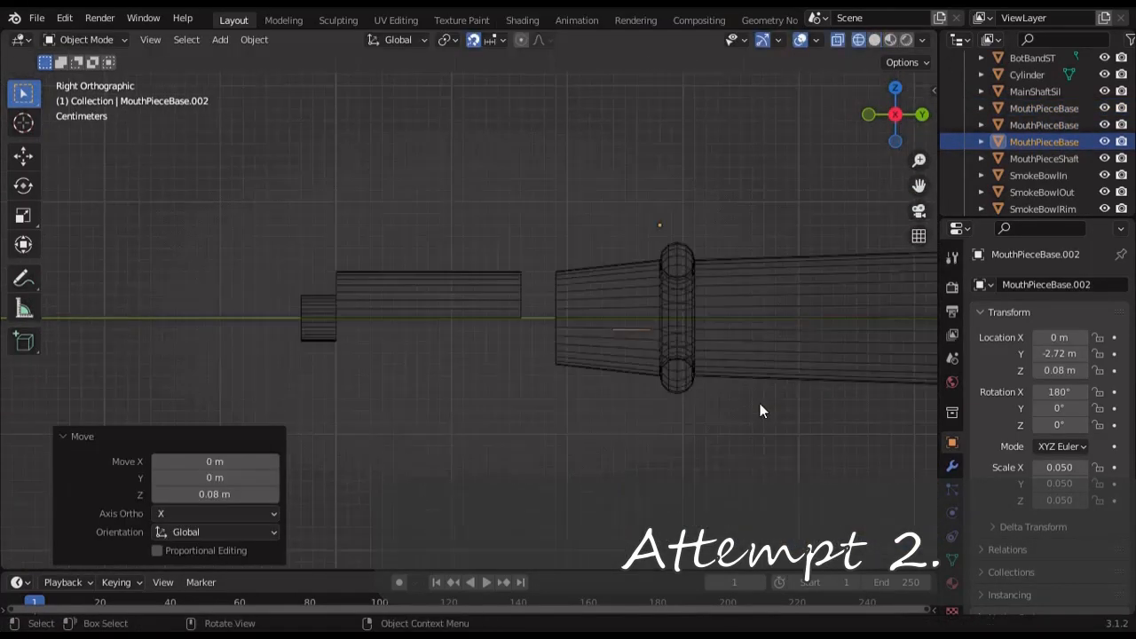
key("g")
key("y")
left_click(603, 411)
scroll(639, 414, "up", 6)
key("g")
key("y")
left_click(708, 333)
scroll(702, 338, "down", 5)
key("shift+z")
mouse_move(558, 410)
middle_mouse_down()
mouse_move(665, 359)
mouse_move(547, 382)
middle_mouse_up()
scroll(540, 367, "up", 2)
scroll(665, 359, "down", 3)
Separate one side of the flat half loop into its own object, splitting the arc in two
key("Tab")
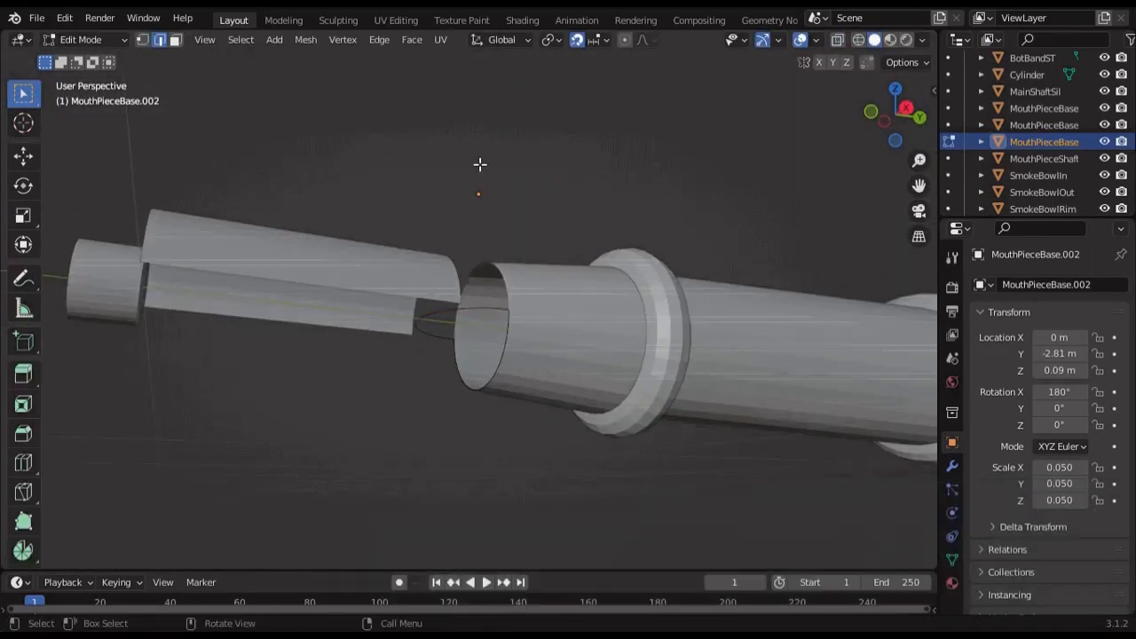
key("KP_7")
key("shift+z")
left_click_drag(449, 262, 569, 386)
right_click(708, 325)
left_click(710, 502)
key("Tab")
key("shift+z")
middle_click_drag(677, 425, 670, 272)
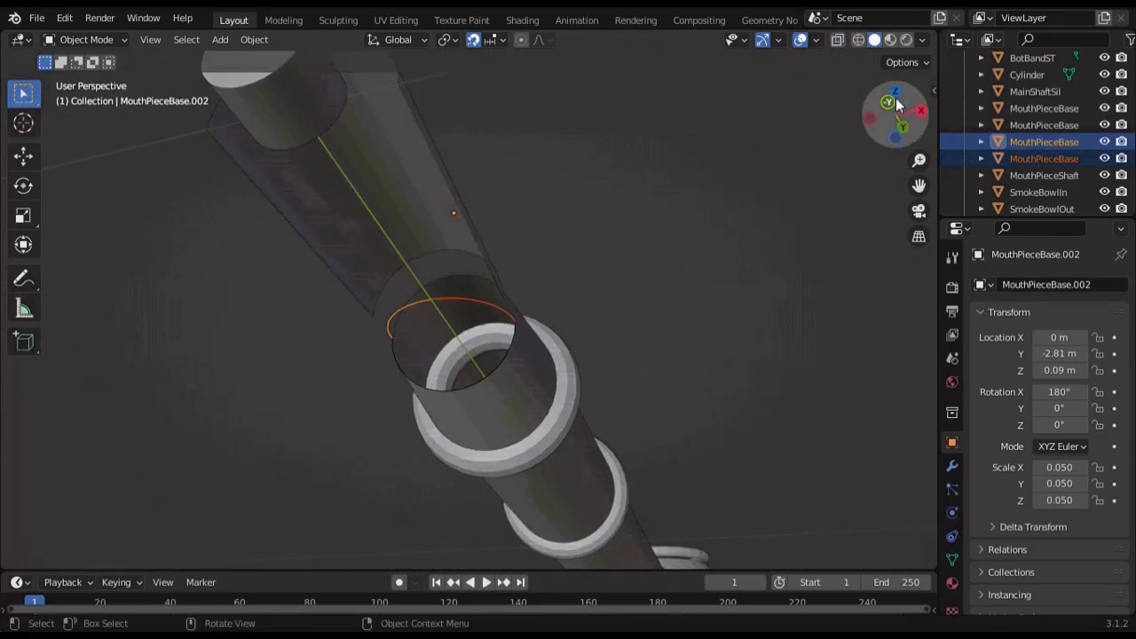
Select one of the two separated arcs and rotate it to -90° about Y
left_click(889, 102)
left_click(499, 316)
key("r")
left_click(731, 419)
key("r")
left_click(746, 394)
scroll(747, 393, "down", 5)
key("KP_7")
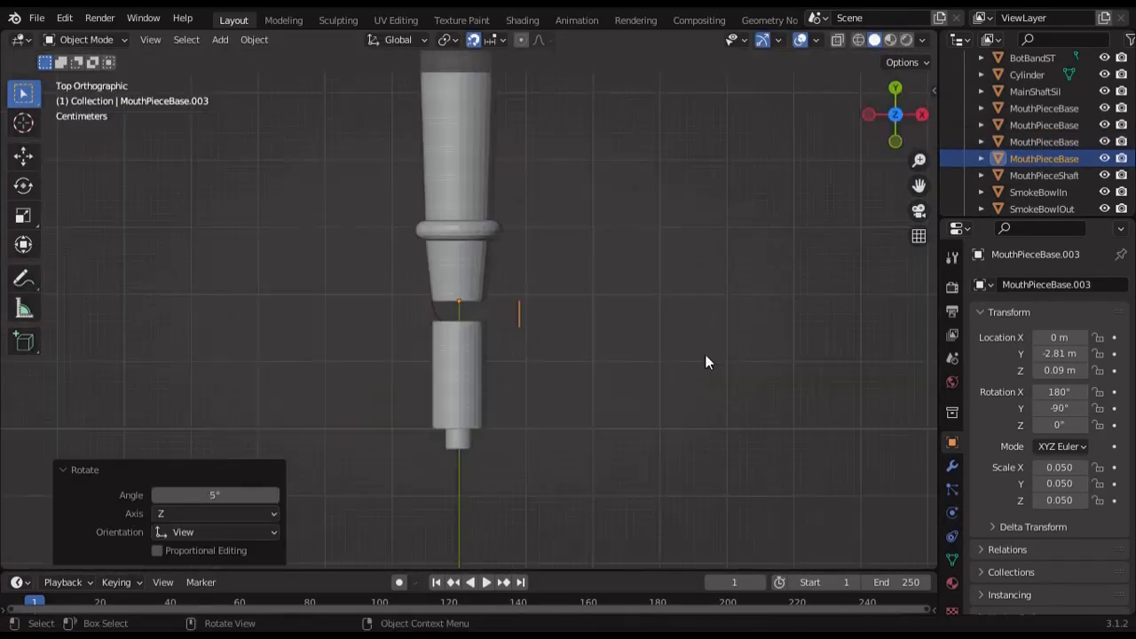
Move the rotated arc to X -0.05 m and Z -0.04 m, near the mouthpiece base's open end
scroll(705, 357, "up", 4)
key("shift+z")
key("g")
key("x")
left_click(624, 390)
key("KP_3")
key("g")
key("z")
left_click(486, 338)
scroll(485, 337, "down", 3)
middle_click_drag(488, 337, 578, 307)
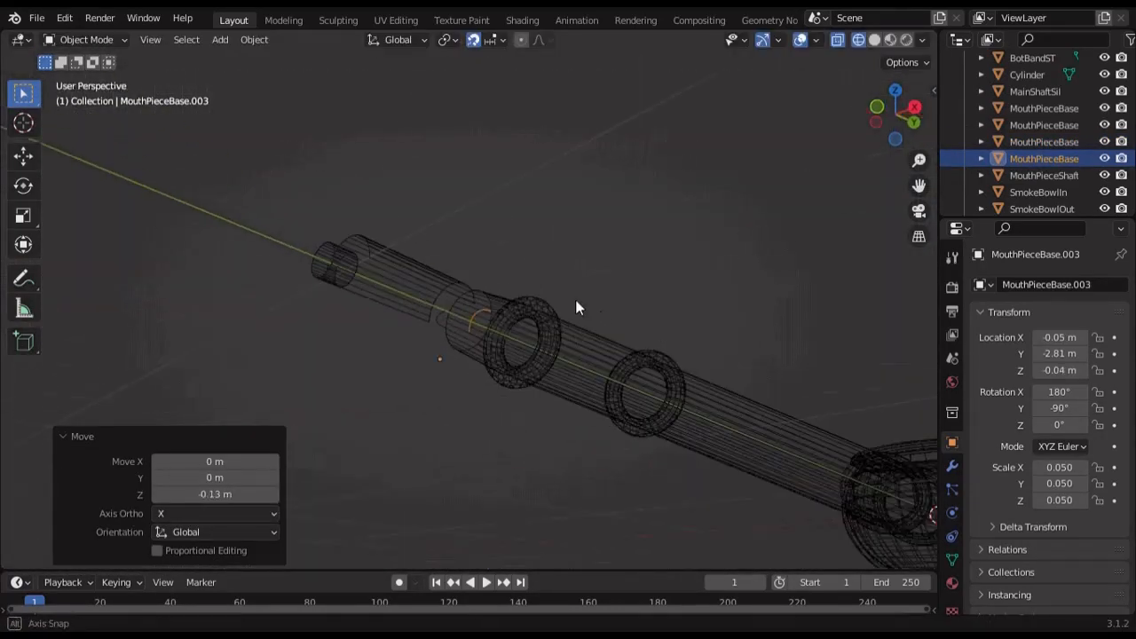
Turn the arc to -270° about Y and shift it 0.12 m along X
scroll(578, 307, "up", 5)
key("KP_1")
left_click(51, 466)
key("g")
key("x")
left_click(291, 457)
key("shift+z")
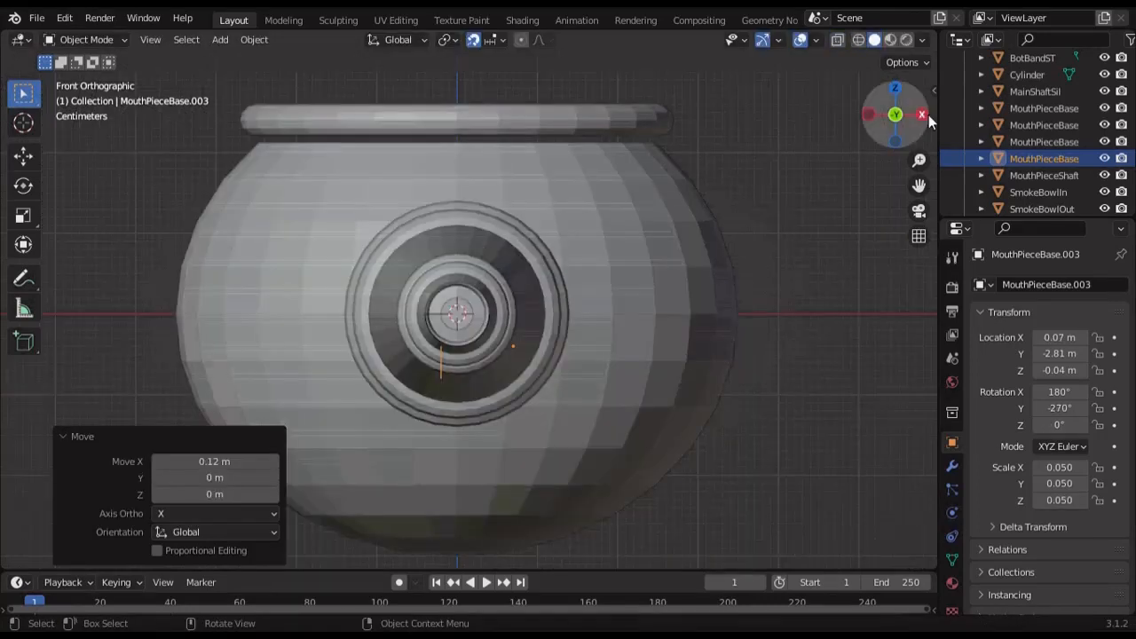
Rotate the arc to 0° about X and -450° about Y, and move it to Y -2.85 m
left_click(924, 117)
key("r")
left_click(718, 406)
key("g")
key("y")
left_click(638, 411)
Rotate the other arc upright, shift it 0.16 m along X, and turn it 90° in the side view
left_click(466, 319)
middle_click_drag(483, 257, 665, 296)
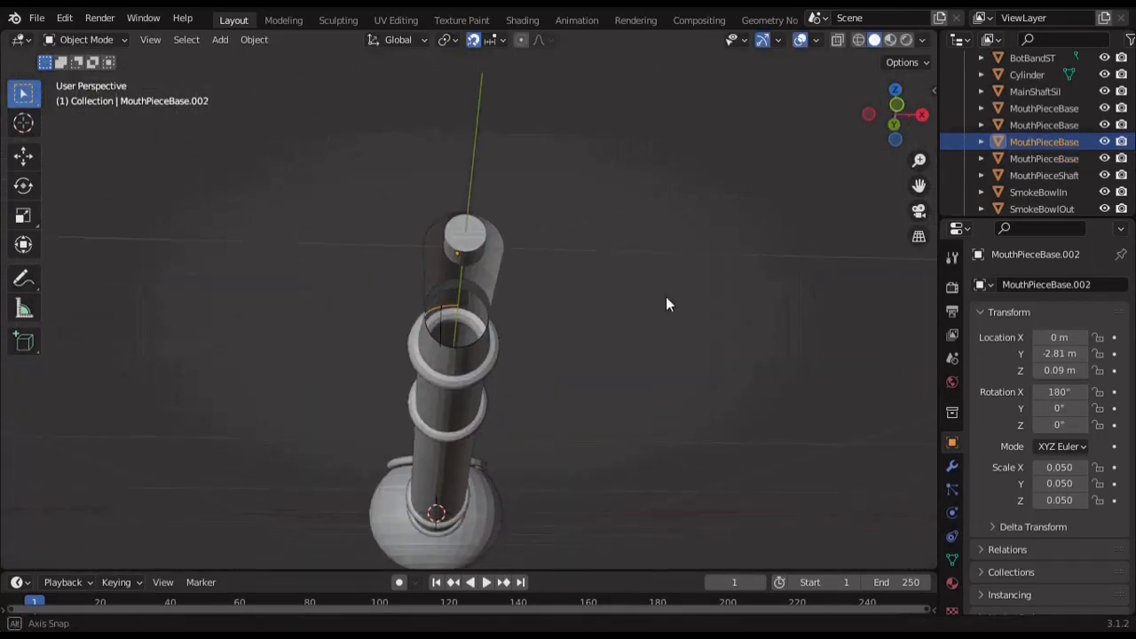
key("KP_1")
key("r")
left_click(623, 271)
key("g")
key("x")
left_click(744, 280)
key("KP_3")
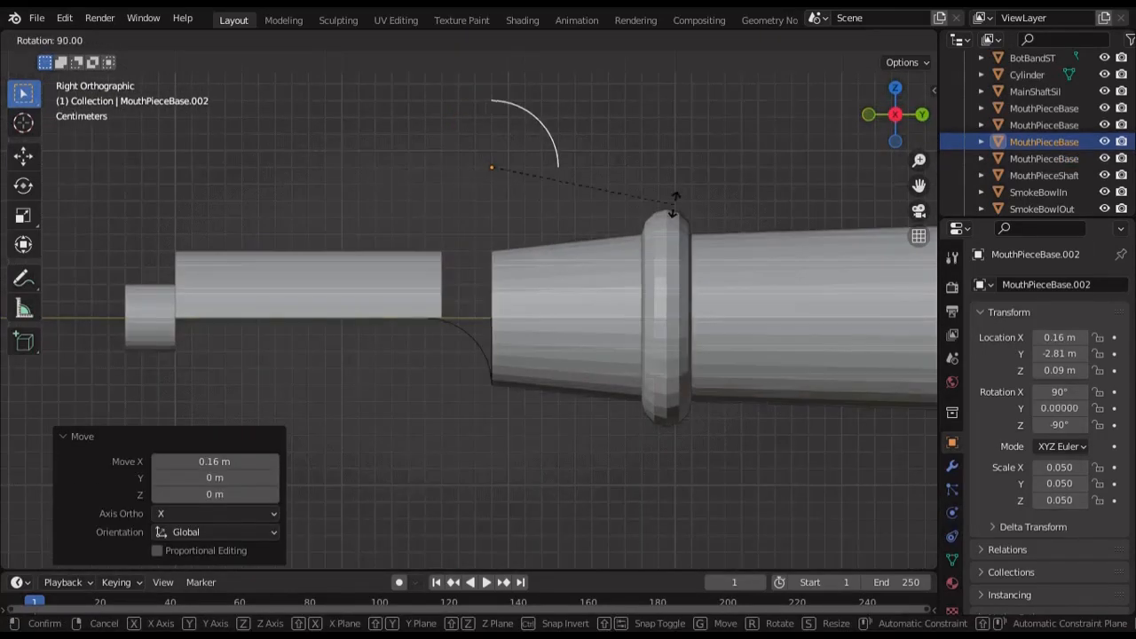
left_click(672, 204)
Move the second arc along Z and Y to line it up with the first arc
key("g")
key("z")
left_click(657, 413)
key("g")
key("y")
left_click(585, 404)
Shift both arcs together by -0.03 m along X and raise them along Z until the first arc sits at Z 0 m
left_click(484, 356, "shift")
key("KP_1")
key("shift+z")
key("g")
key("x")
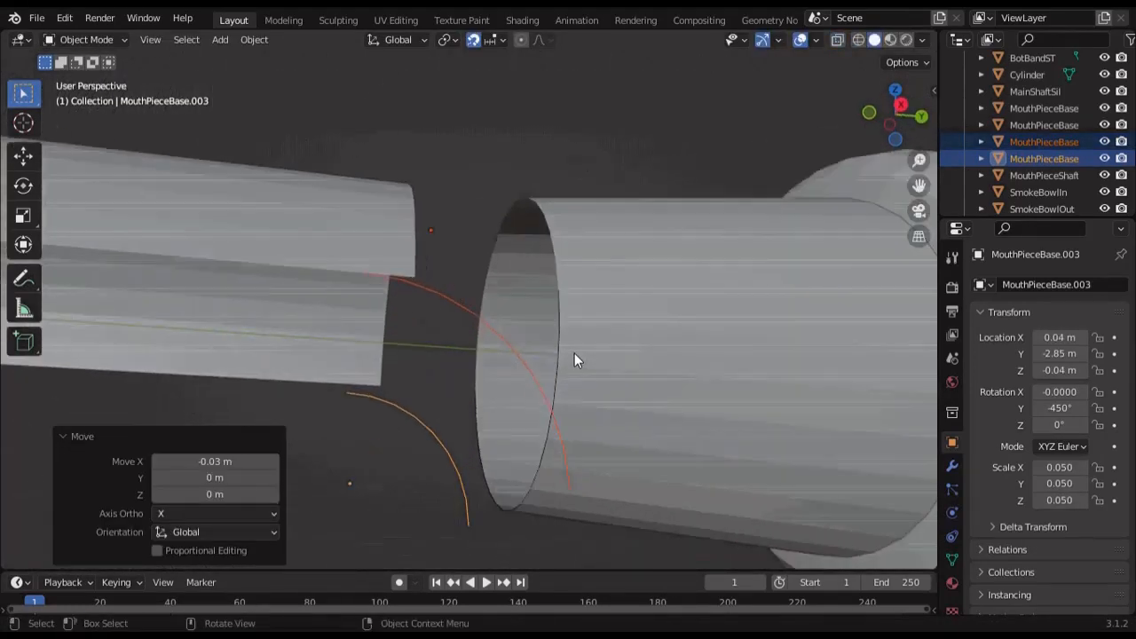
left_click(901, 105)
key("g")
key("z")
left_click(640, 206)
Move the first arc along X to the opposite edge of the mouthpiece base's open end
middle_click_drag(635, 373, 852, 276)
left_click(337, 275)
left_click(895, 97)
key("shift+z")
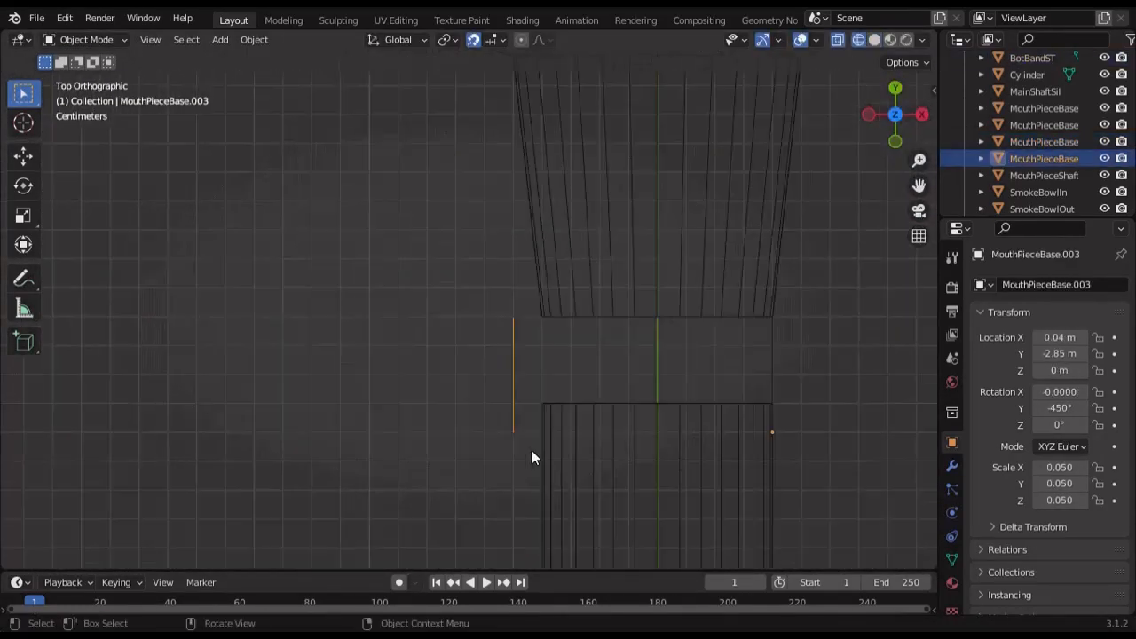
key("g")
key("x")
left_click(545, 413)
Join both arcs with the lower half loop and rename the combined object MouthPieceBend
mouse_move(545, 400)
middle_mouse_down()
mouse_move(558, 276)
mouse_move(642, 297)
middle_mouse_up()
key("shift+z")
left_click(572, 189, "shift")
left_click(491, 310, "shift")
right_click(576, 316)
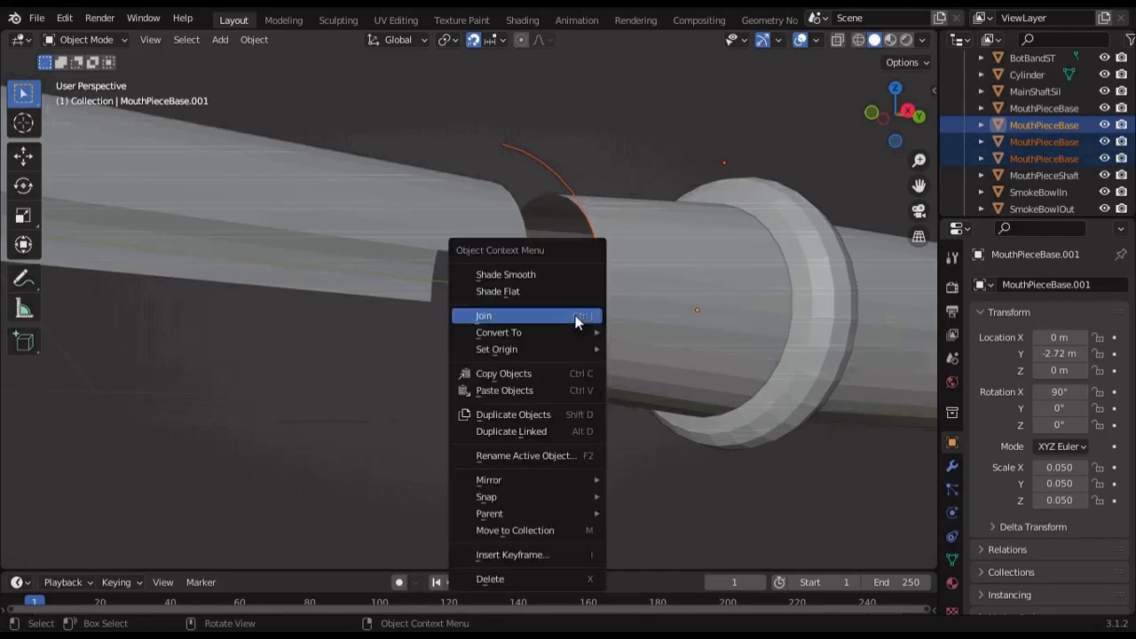
left_click(575, 317)
middle_click_drag(571, 325, 548, 299)
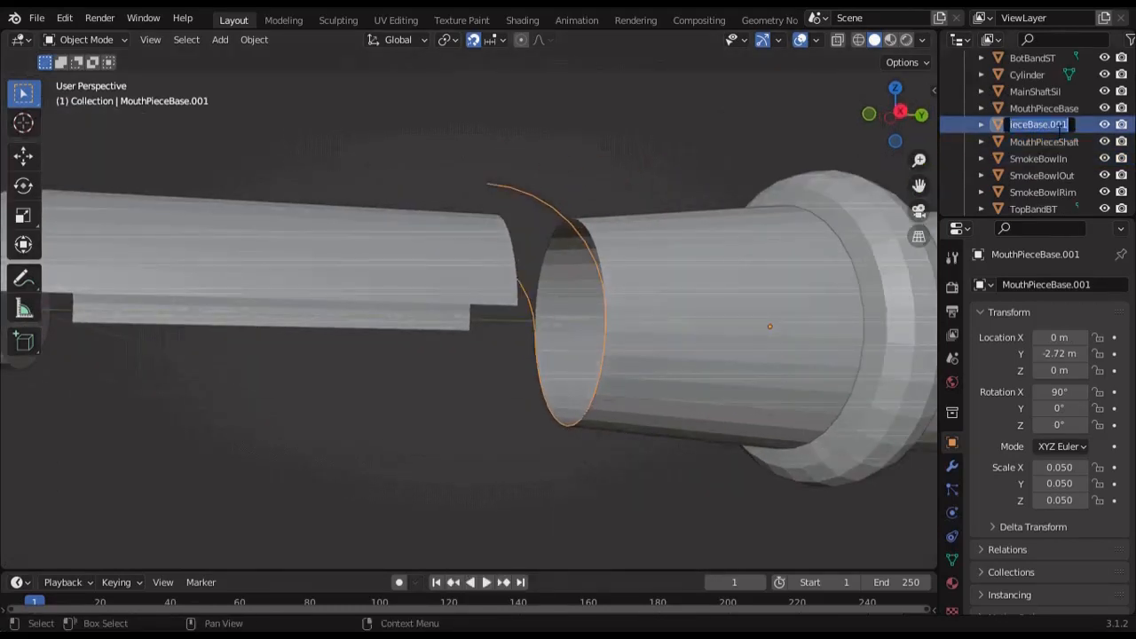
key("Tab")
Select the two arcs of MouthPieceBend and bridge their edge loops to form a curved surface
middle_click_drag(497, 266, 568, 338)
left_click(176, 40)
middle_click_drag(568, 293, 596, 228)
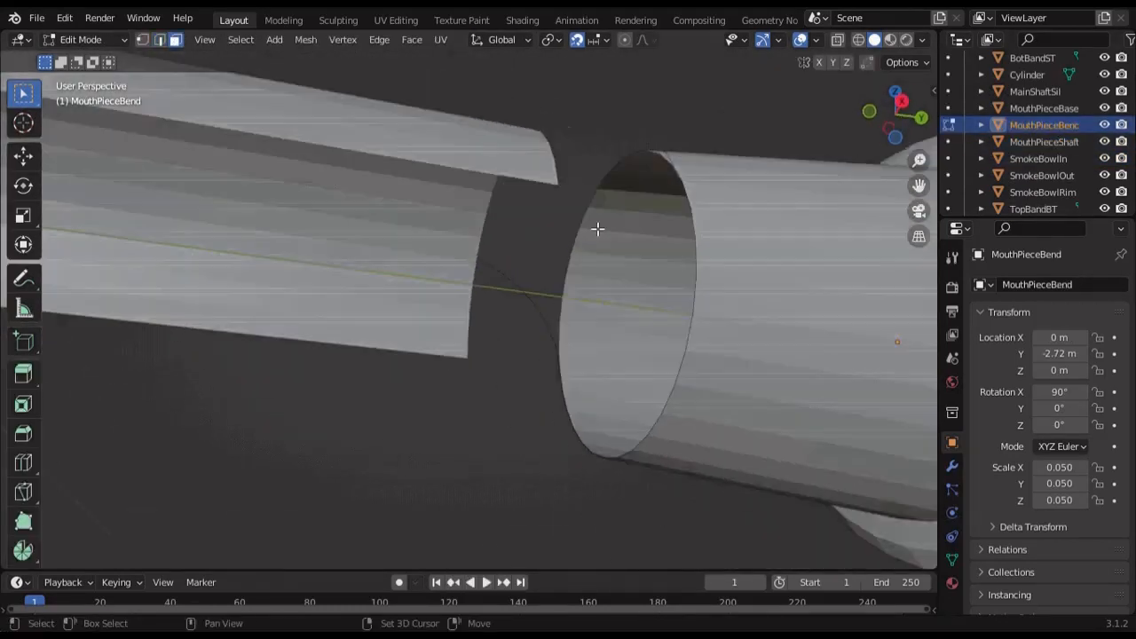
left_click(900, 104)
key("shift+z")
left_click_drag(424, 213, 630, 331)
key("shift+z")
middle_click_drag(456, 197, 639, 274)
left_click(379, 39)
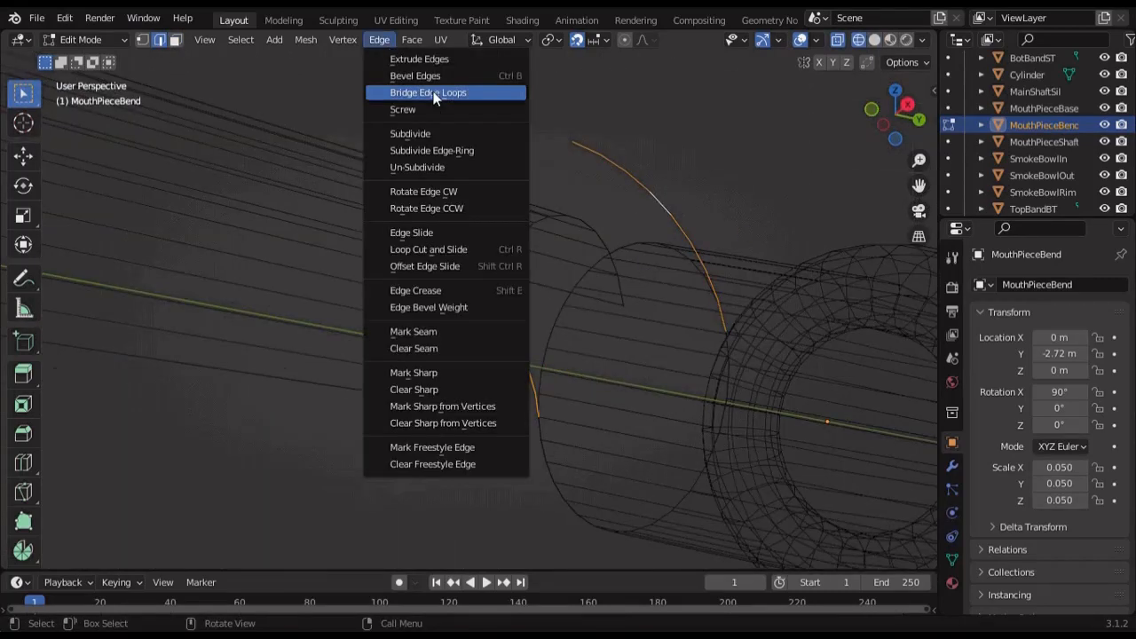
left_click(431, 91)
Divide each half of the bridged surface with seven loop cuts
middle_click_drag(707, 192, 622, 160)
key("ctrl+r")
left_click(589, 325)
right_click(590, 324)
middle_click_drag(665, 387, 719, 389)
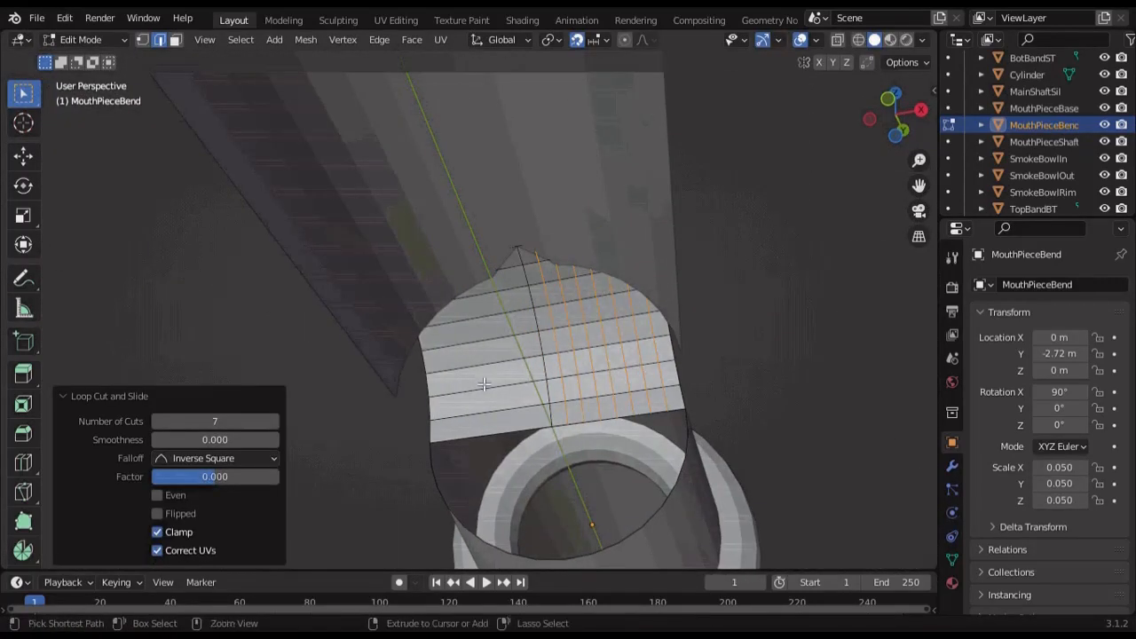
Turn snapping off and nudge the lower half loop toward the bottom corners of the bridged surface
left_click(441, 487, "alt")
left_click(888, 98)
scroll(701, 390, "up", 5)
left_click(577, 41)
scroll(690, 435, "up", 4)
key("g")
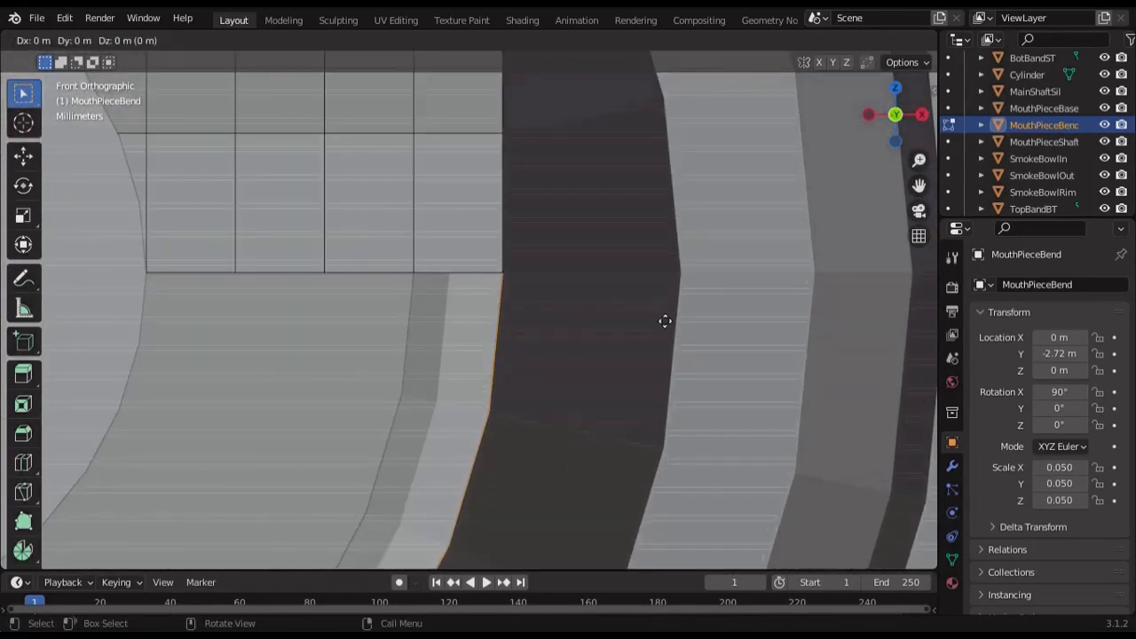
left_click(536, 339)
Scale the lower half loop slightly, starting with a factor of 1.004, to match the width of the bridged surface
key("shift+z")
key("s")
left_click(541, 343)
scroll(474, 363, "up", 4)
key("s")
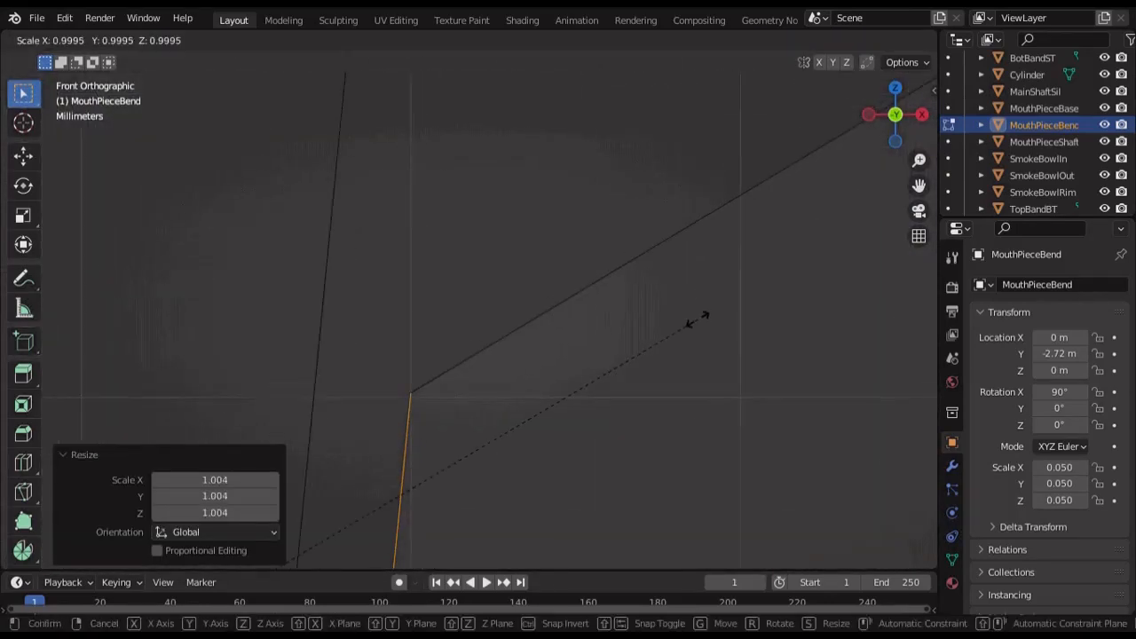
left_click(697, 322)
key("s")
left_click(619, 307)
Raise the lower half loop about 0.003 m along Z so its ends meet the bridged surface's corners
scroll(615, 319, "down", 5)
key("g")
key("z")
left_click(584, 321)
scroll(578, 325, "up", 4)
key("g")
key("z")
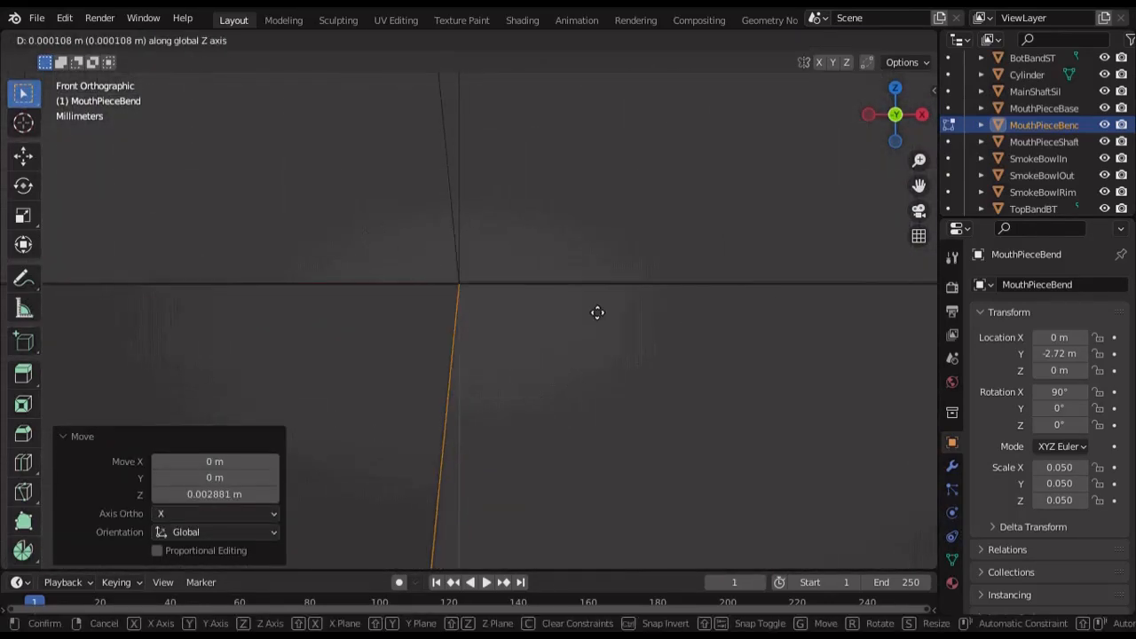
left_click(599, 313)
scroll(600, 324, "down", 10)
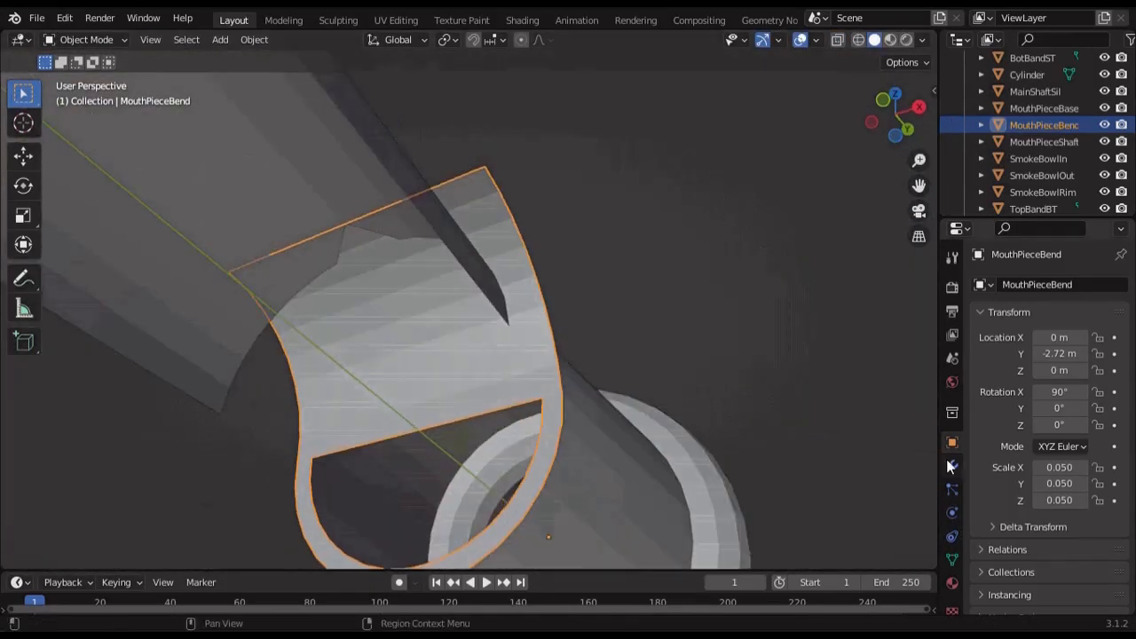
Add a Weld modifier to MouthPieceBend and apply it
left_click(952, 465)
left_click(1052, 284)
left_click(799, 609)
left_click(1045, 311)
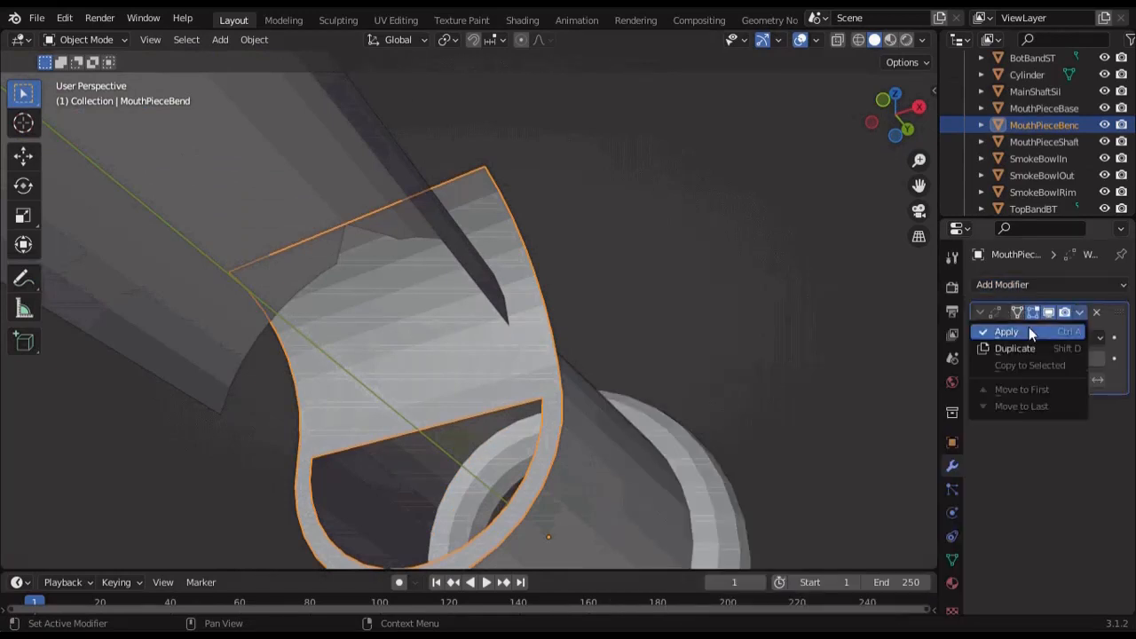
left_click(997, 332)
Fill the open edge loop in the lower part of MouthPieceBend with a face
key("Tab")
scroll(574, 416, "down", 2)
key("2")
left_click(496, 382, "alt")
key("f")
key("1")
Connect opposite boundary vertices of the filled face vertically and horizontally to divide it into a grid
left_click(883, 100)
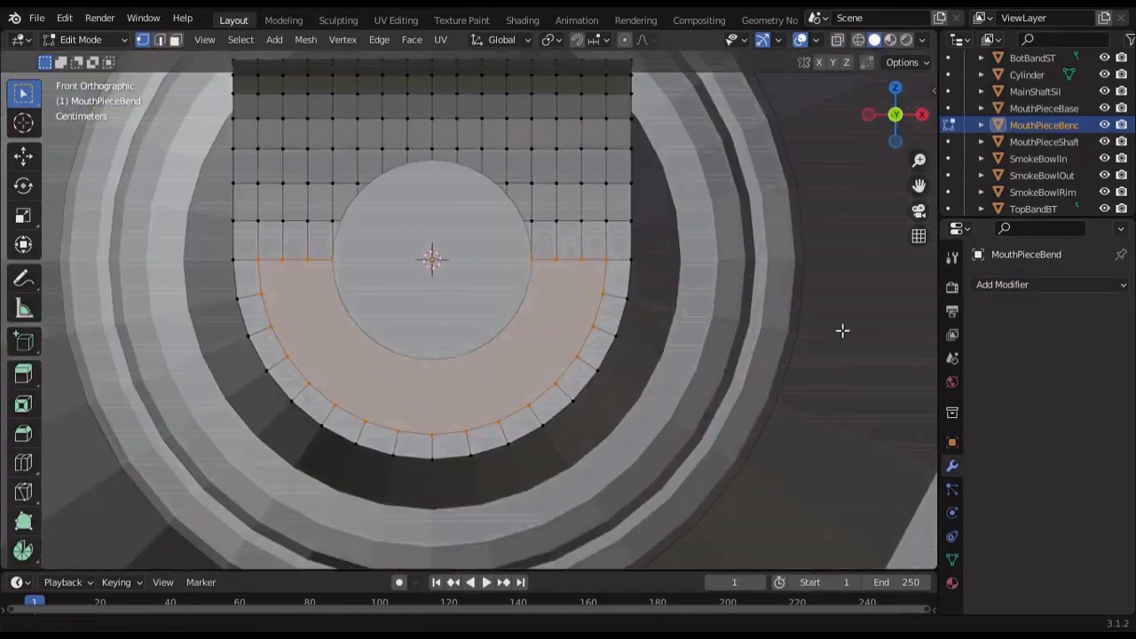
key("shift+z")
left_click(464, 276)
left_click(464, 426, "shift")
key("j")
middle_click_drag(465, 426, 511, 479, "shift")
left_click(672, 350)
left_click(346, 350, "shift")
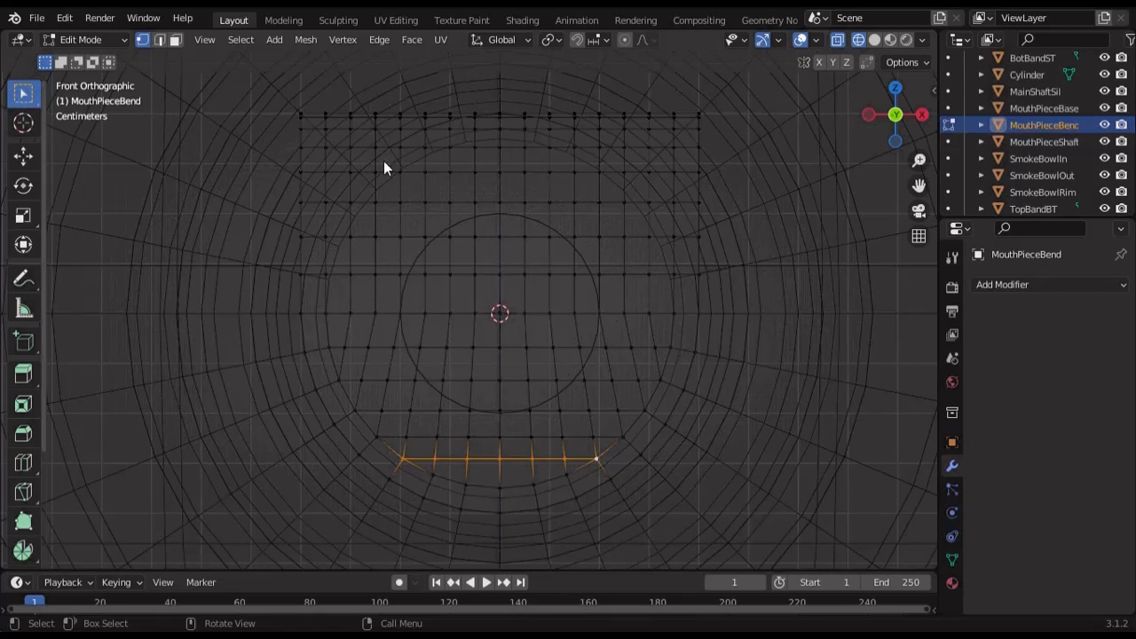
Select the centre vertex where the curved and flat parts of MouthPieceBend meet, and snap the 3D cursor to it
key("shift+z")
mouse_move(400, 377)
middle_mouse_down()
mouse_move(422, 329)
mouse_move(541, 380)
middle_mouse_up()
scroll(525, 450, "up", 2)
middle_click_drag(526, 450, 451, 398)
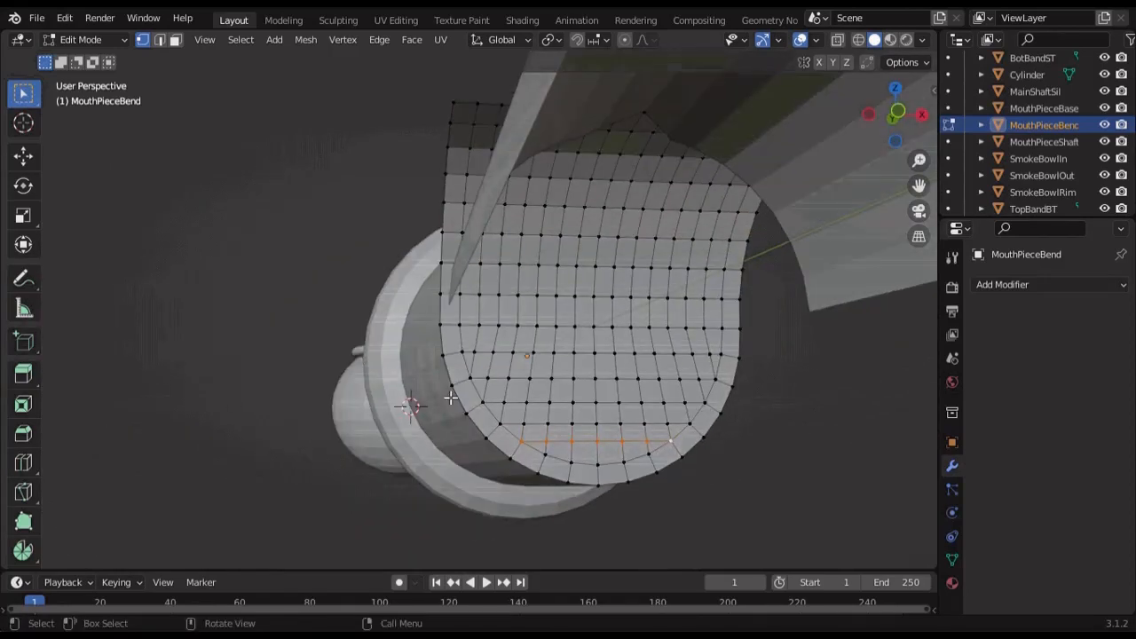
left_click(897, 113)
key("shift+z")
left_click(610, 320)
key("shift+z")
middle_click_drag(327, 119, 422, 111)
left_click(343, 40)
left_click(306, 39)
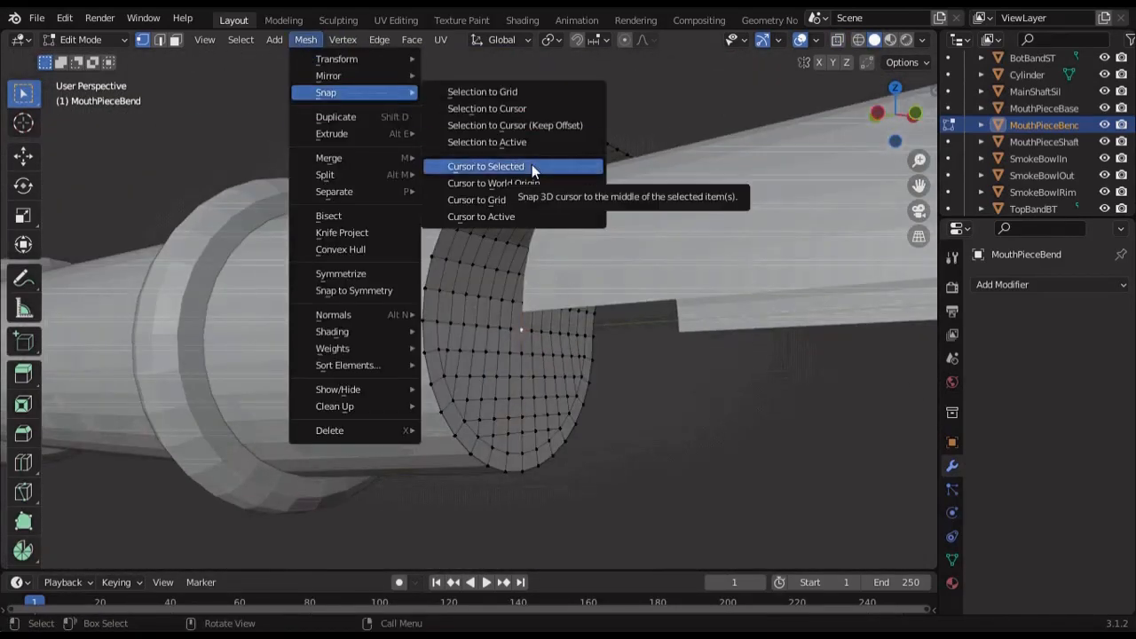
left_click(533, 167)
Set the origin of MouthPieceBend to the 3D cursor
key("Tab")
right_click(494, 381)
left_click(621, 416)
Try to scale the curved upper faces of MouthPieceBend
key("Tab")
key("3")
left_click(897, 113)
key("shift+z")
left_click_drag(728, 101, 423, 250)
key("s")
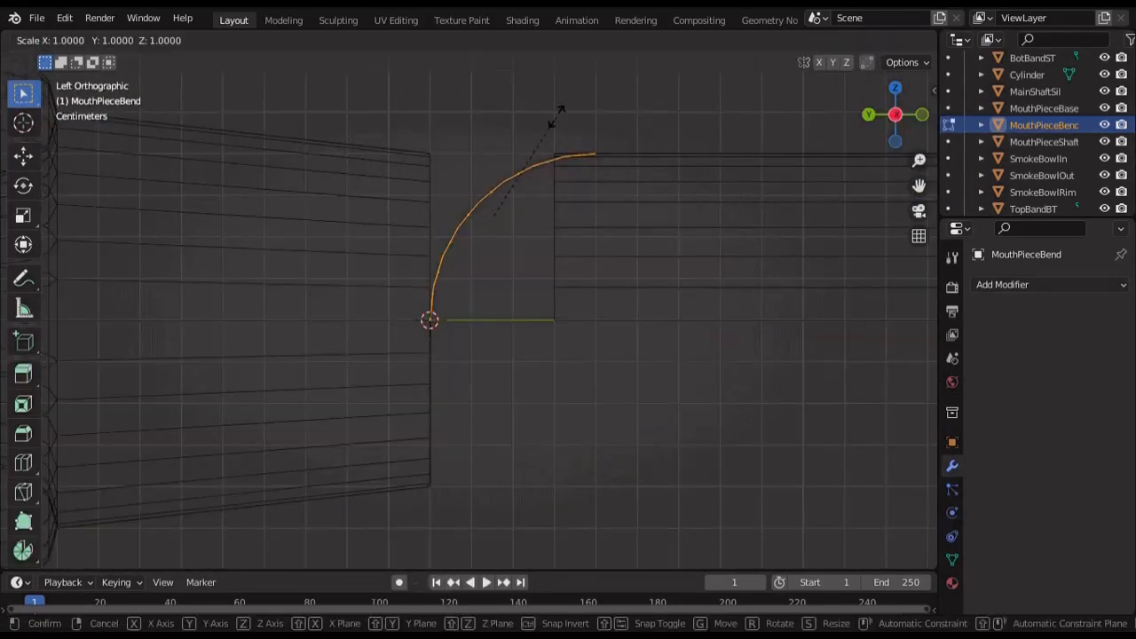
left_click(596, 205)
key("shift+z")
mouse_move(596, 205)
middle_mouse_down()
mouse_move(578, 263)
mouse_move(551, 258)
middle_mouse_up()
Try to scale MouthPieceBend by 0.5 along Z and shift it 0.01 m down along Z
key("Tab")
key("ctrl+KP_3")
key("shift+z")
key("s")
key("z")
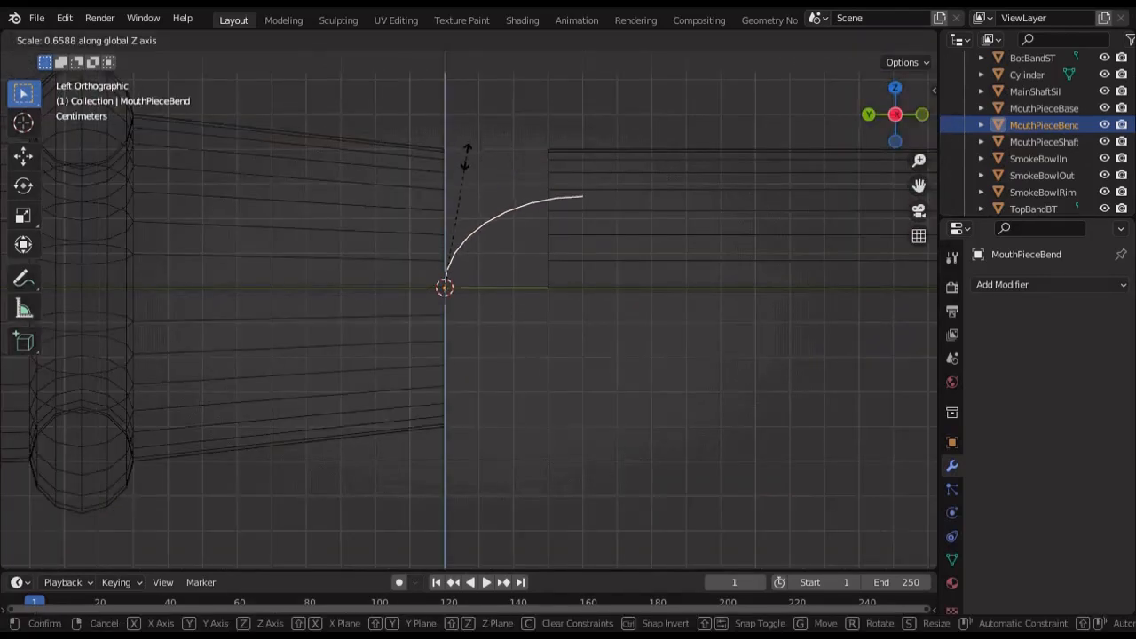
left_click(461, 189, "ctrl")
key("shift+z")
left_click(922, 114)
key("shift+z")
middle_click_drag(622, 198, 629, 124, "shift")
left_click(869, 115)
key("g")
key("z")
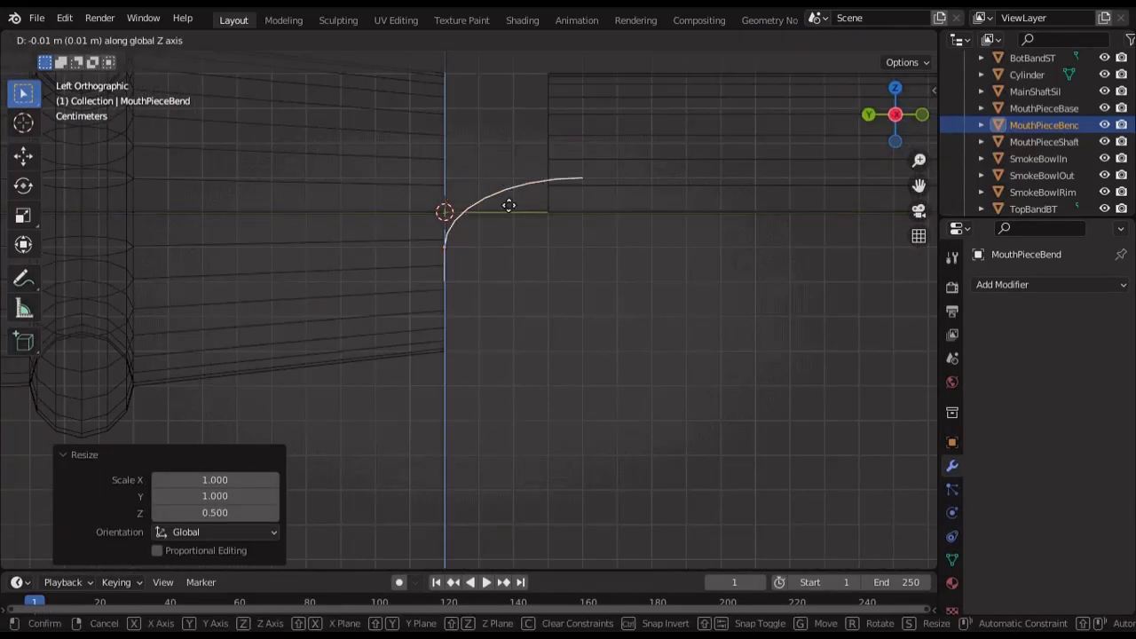
left_click(509, 205)
key("shift+z")
mouse_move(509, 205)
middle_mouse_down()
mouse_move(470, 320)
mouse_move(524, 269)
mouse_move(614, 282)
middle_mouse_up()
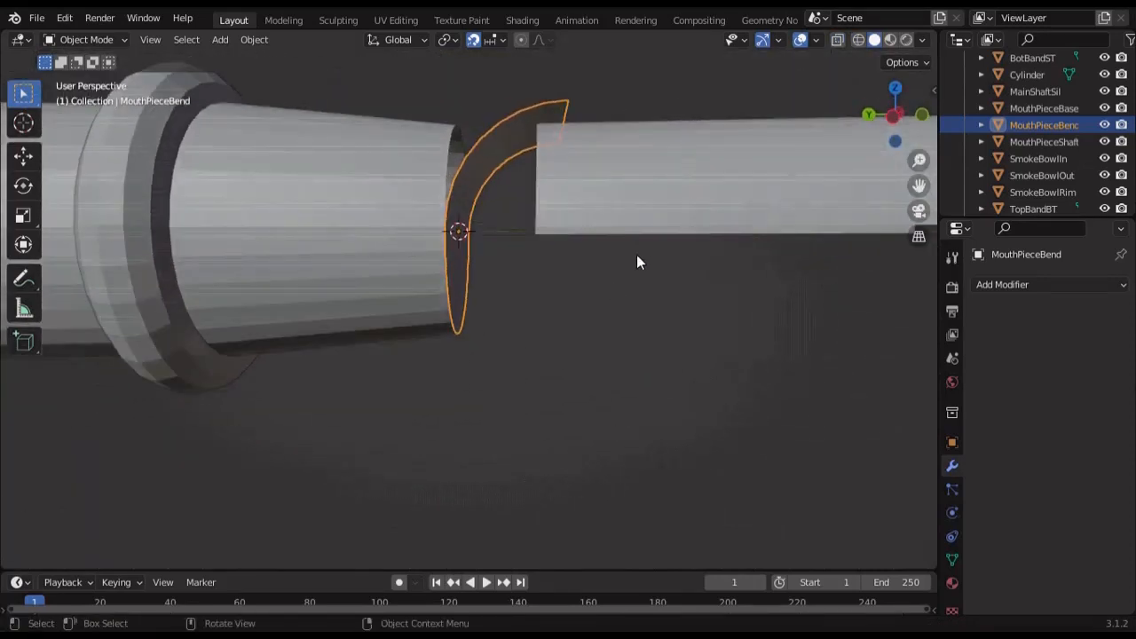
Turn off snapping and scale MouthPieceBend by about 0.745 along Y toward the near end of MouthPieceShaft
key("ctrl+KP_3")
key("shift+z")
key("Tab")
key("a")
left_click(575, 41)
key("Tab")
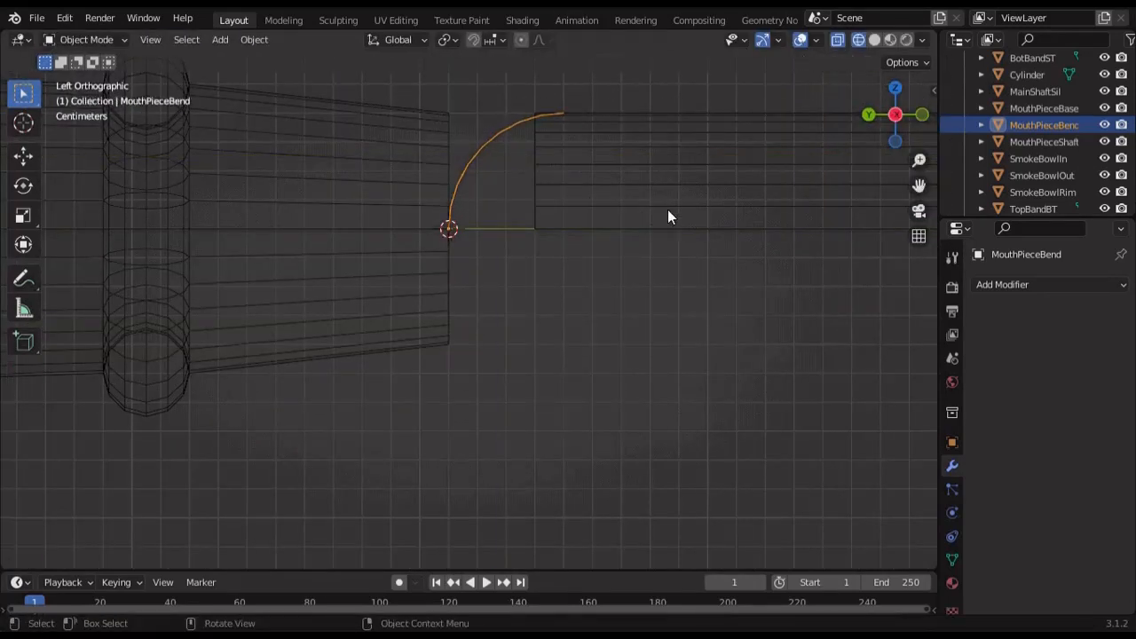
key("s")
key("y")
left_click(671, 181)
scroll(614, 305, "up", 4)
middle_click_drag(671, 181, 495, 355, "shift")
key("ctrl+KP_3")
scroll(563, 363, "up", 8)
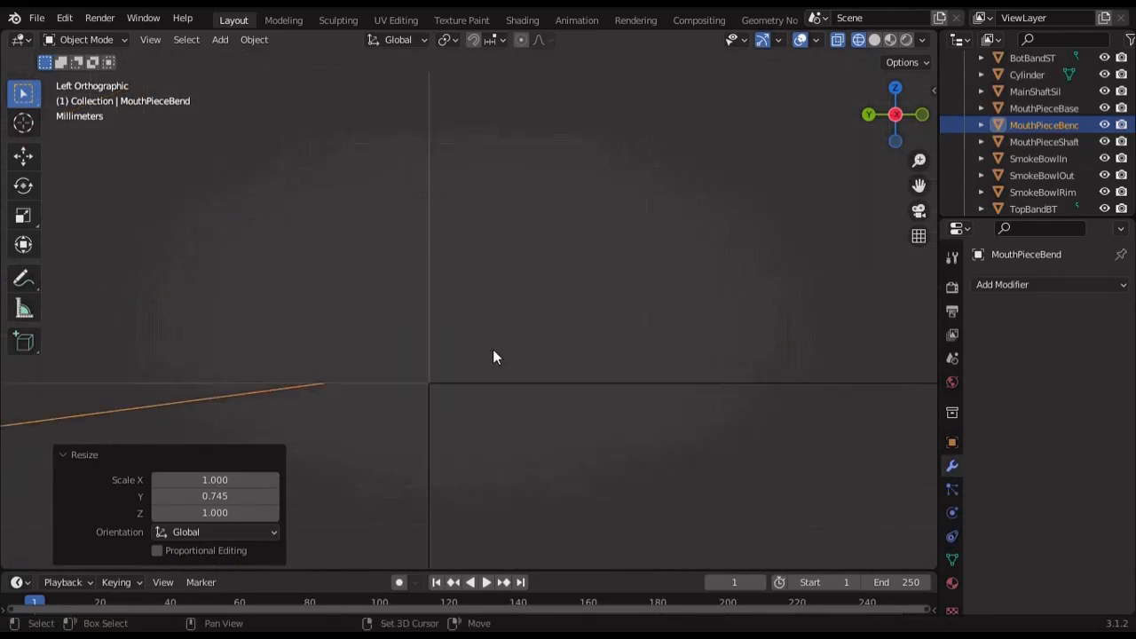
scroll(561, 346, "down", 8)
mouse_move(564, 350)
middle_mouse_down()
mouse_move(504, 356)
mouse_move(491, 297)
mouse_move(600, 306)
mouse_move(554, 277)
middle_mouse_up()
key("shift+z")
scroll(555, 277, "up", 4)
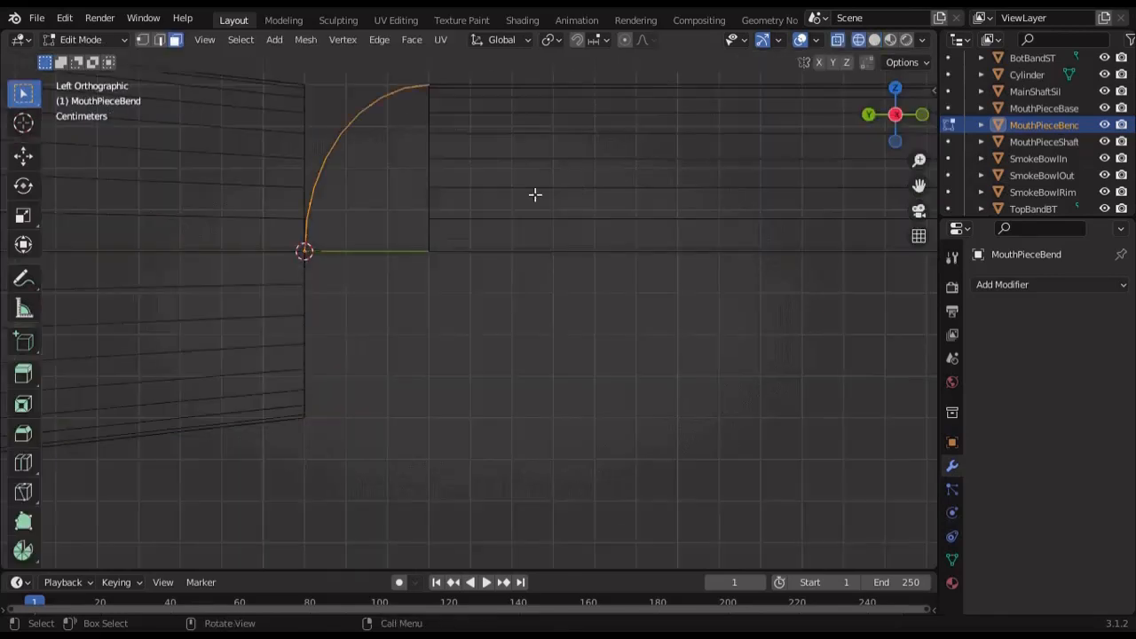
Try duplicating the curved faces of MouthPieceBend and moving the copy -0.04 m along Z and -0.03 m along Y
middle_click_drag(536, 192, 637, 157, "shift")
key("shift+d")
right_click(583, 168)
type("gz-0.04")
key("Return")
scroll(656, 396, "down", 2)
middle_click_drag(656, 396, 561, 233)
key("shift+z")
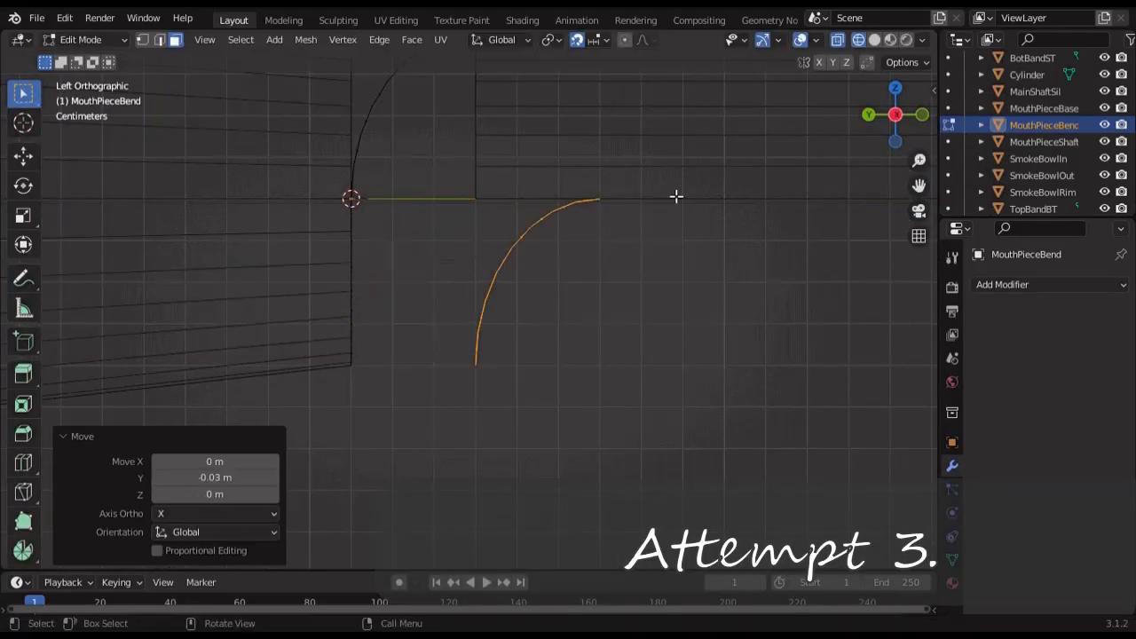
key("shift+z")
middle_click_drag(675, 196, 658, 376)
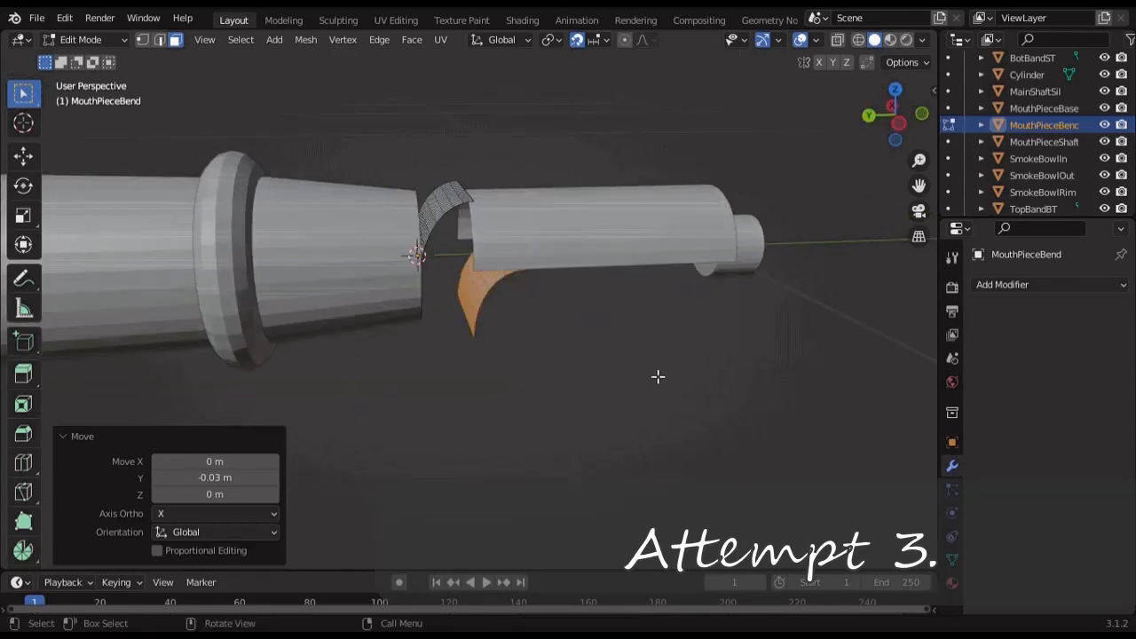
key("x")
Scale MouthPieceBend down uniformly and move it -0.02 m along Z toward the lower rim of MouthPieceBase
key("Tab")
key("s")
left_click(528, 200)
middle_click_drag(527, 200, 888, 114)
key("Tab")
middle_click_drag(568, 284, 485, 330)
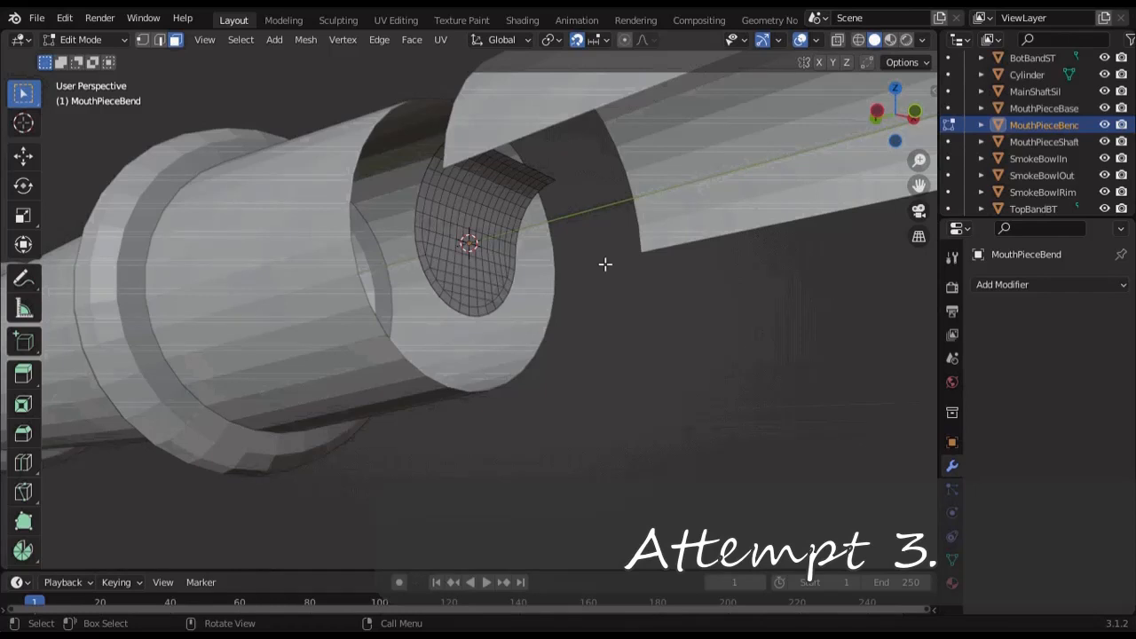
middle_click_drag(605, 264, 568, 293)
key("Tab")
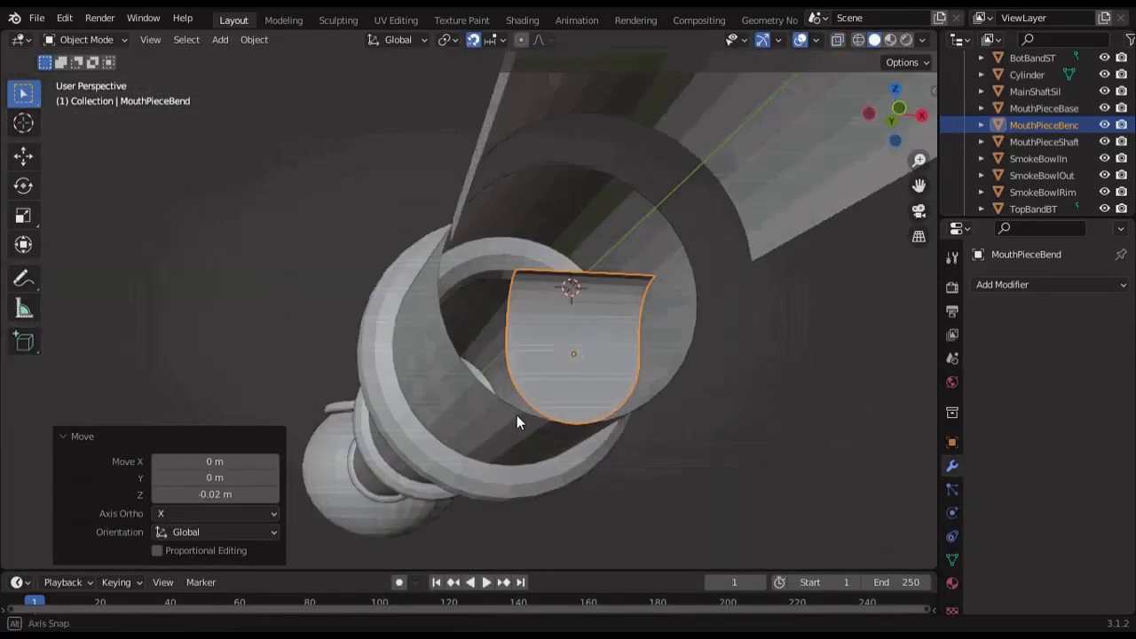
Scale MouthPieceBend by 2 along Y so its upper edge reaches the end of MouthPieceShaft
middle_click_drag(517, 415, 611, 348)
scroll(611, 348, "down", 5)
scroll(611, 354, "up", 4)
key("ctrl+KP_3")
key("shift+z")
key("Tab")
left_click_drag(641, 239, 504, 312)
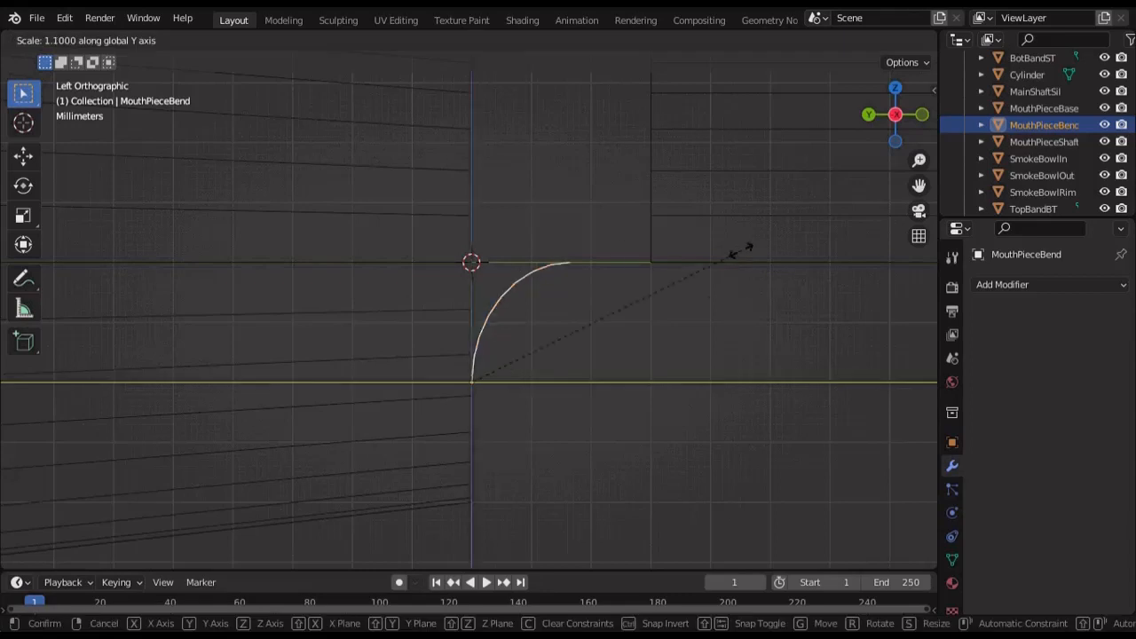
key("2")
key("Return")
scroll(313, 375, "up", 3)
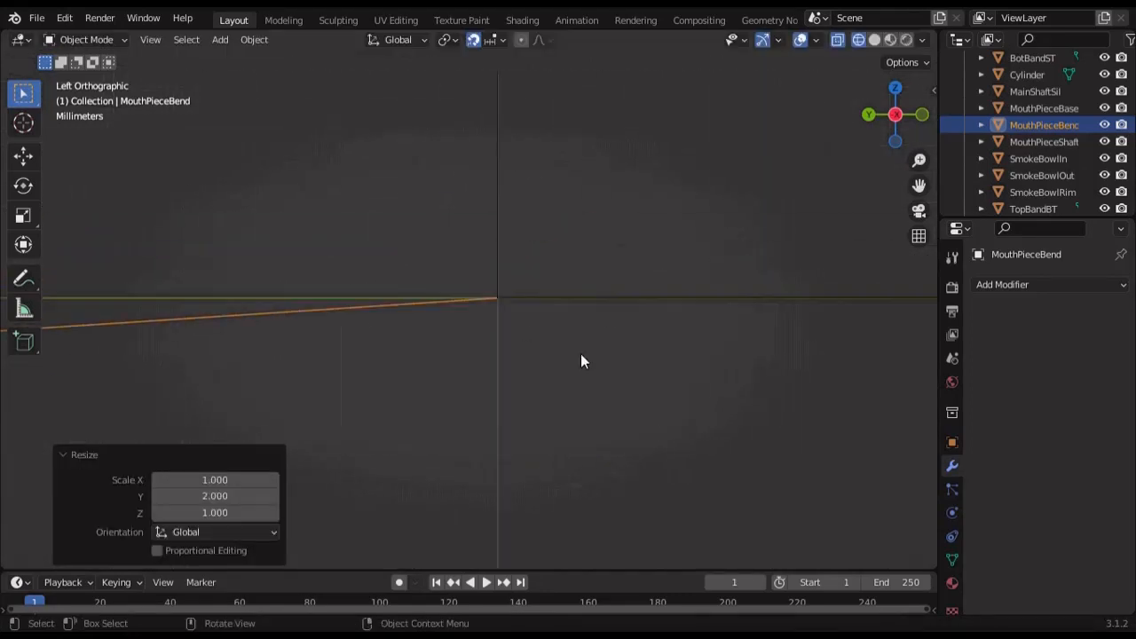
scroll(581, 356, "down", 5)
key("shift+z")
middle_click_drag(580, 355, 413, 352)
scroll(528, 381, "down", 4)
key("Tab")
key("Tab")
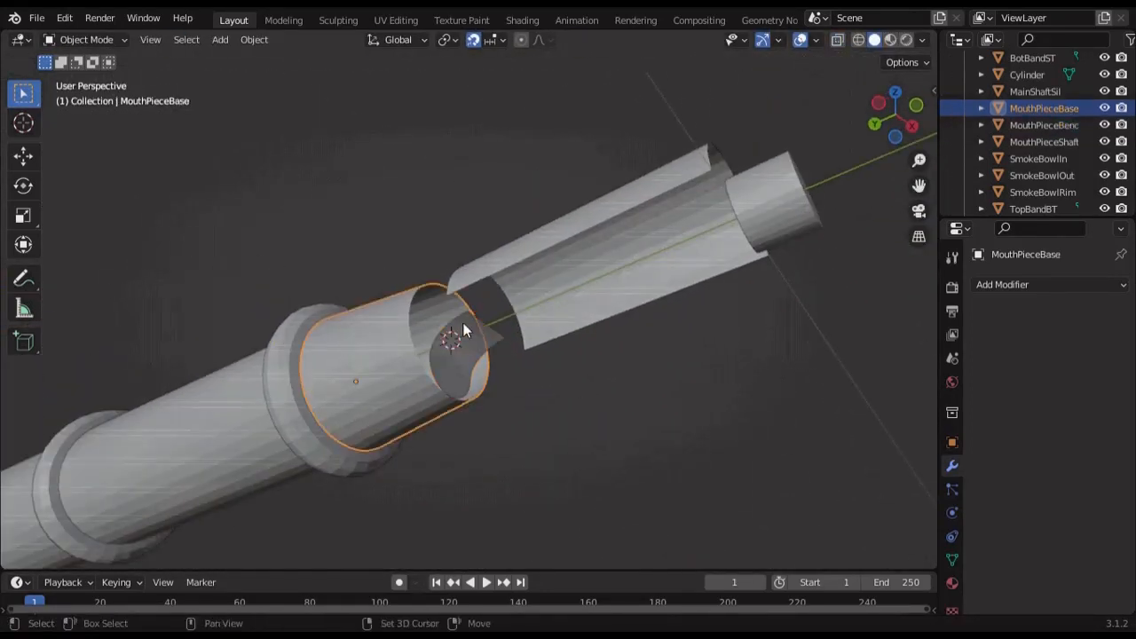
Join MouthPieceBend into MouthPieceBase
left_click(463, 325)
left_click(390, 355, "shift")
key("ctrl+j")
Merge the selected vertices at the rim of the joined MouthPieceBase mesh
key("Tab")
middle_click_drag(612, 414, 603, 269)
key("1")
middle_click_drag(678, 330, 505, 329)
scroll(485, 192, "up", 3)
scroll(505, 329, "down", 3)
left_click(426, 200)
middle_click_drag(479, 235, 391, 178)
scroll(390, 178, "up", 3)
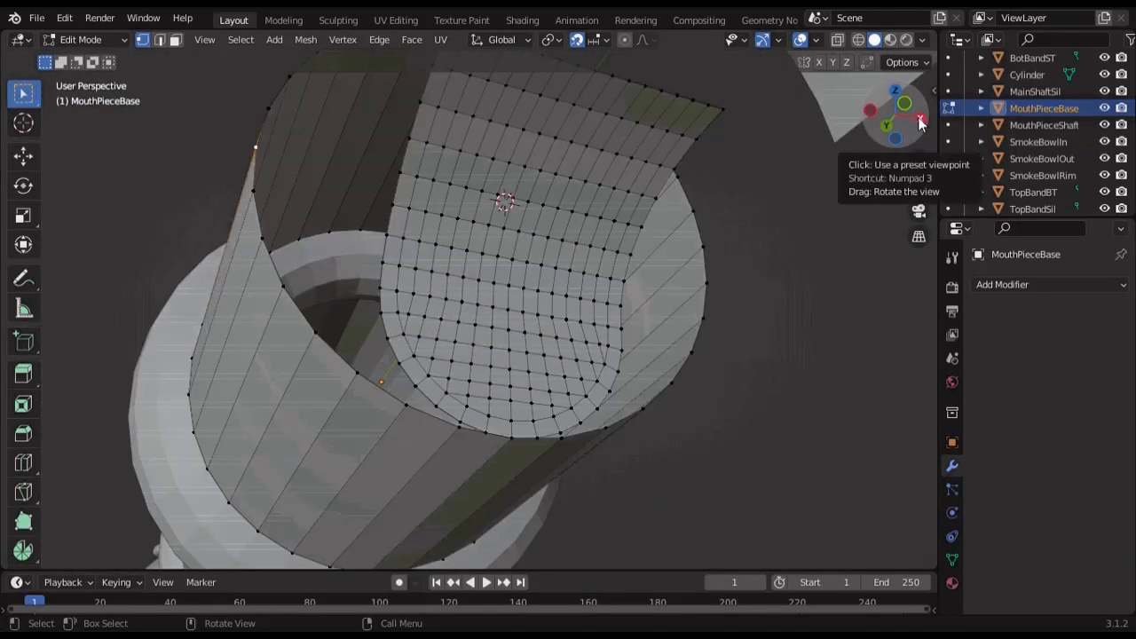
left_click(921, 123)
key("m")
left_click(510, 400)
Join MouthPieceShaft into MouthPieceBase and open the combined mesh for editing
middle_click_drag(702, 375, 610, 400)
key("Tab")
left_click(622, 222)
left_click(411, 233, "shift")
right_click(411, 233)
left_click(411, 233)
key("Tab")
Bridge the edge loop at the shaft's open end to the upper half of the base's rim
key("2")
left_click(542, 232, "alt")
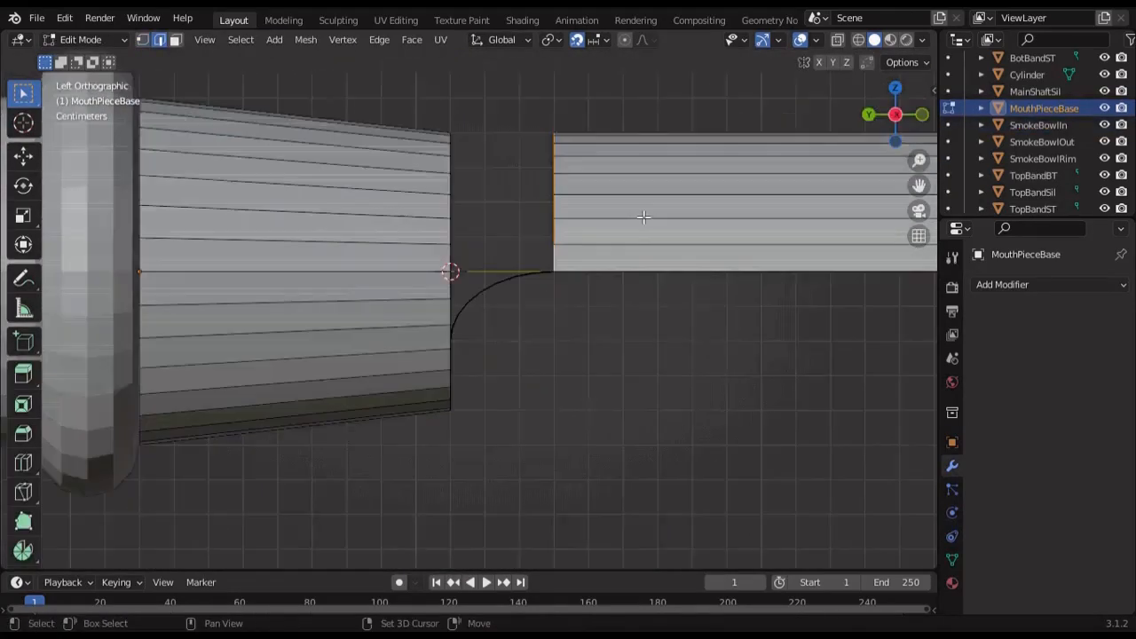
key("shift+z")
middle_click_drag(507, 282, 616, 301)
left_click_drag(507, 97, 417, 281, "shift")
key("shift+z")
middle_click_drag(417, 282, 718, 265)
left_click(378, 40)
left_click(421, 95)
key("Tab")
key("Tab")
key("3")
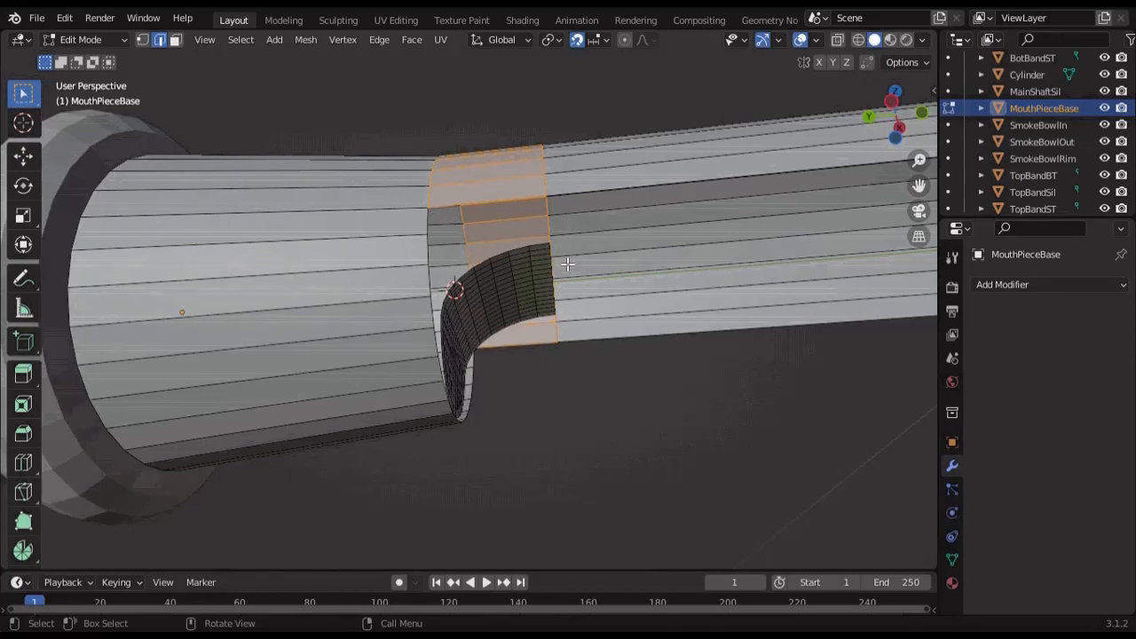
Add several evenly spaced loop cuts across the bridged strip between base and shaft
key("ctrl+r")
scroll(562, 219, "up", 5)
left_click(563, 219)
right_click(563, 219)
scroll(573, 214, "up", 2)
Bridge the side edges of the curved bend to the adjacent strip and base rim edges on both sides
left_click(573, 214)
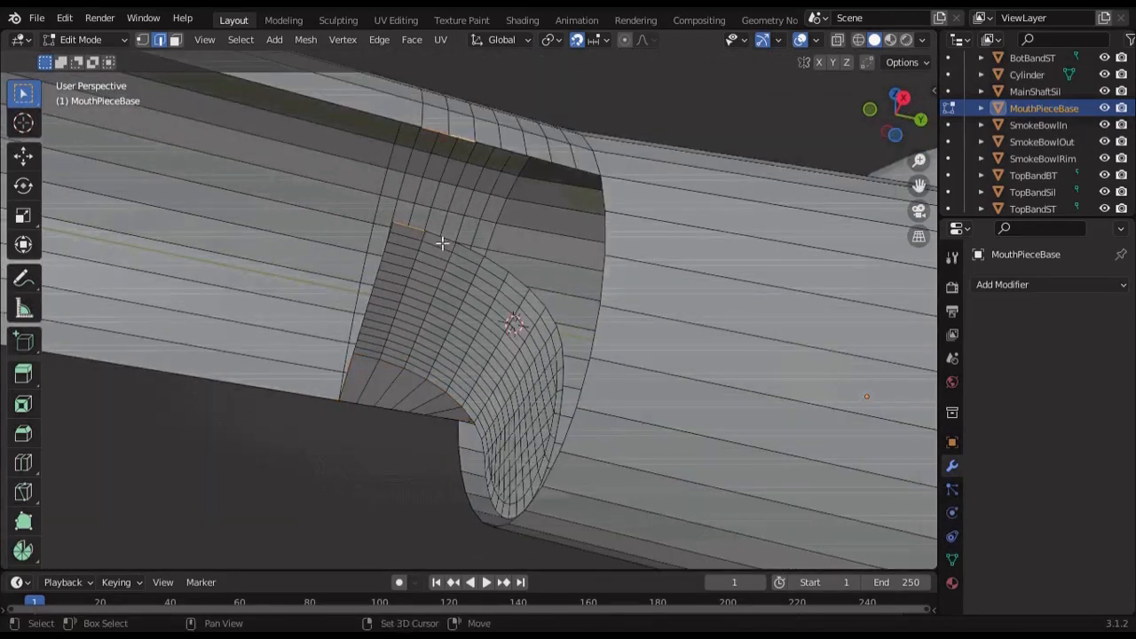
middle_click_drag(443, 242, 492, 252)
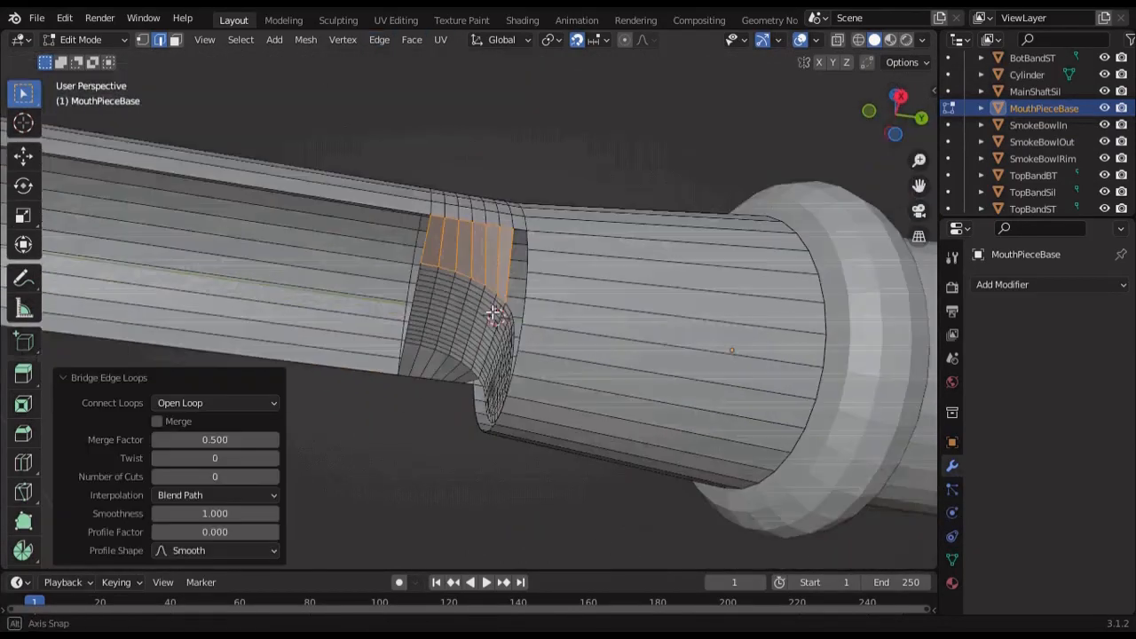
middle_click_drag(497, 310, 542, 355)
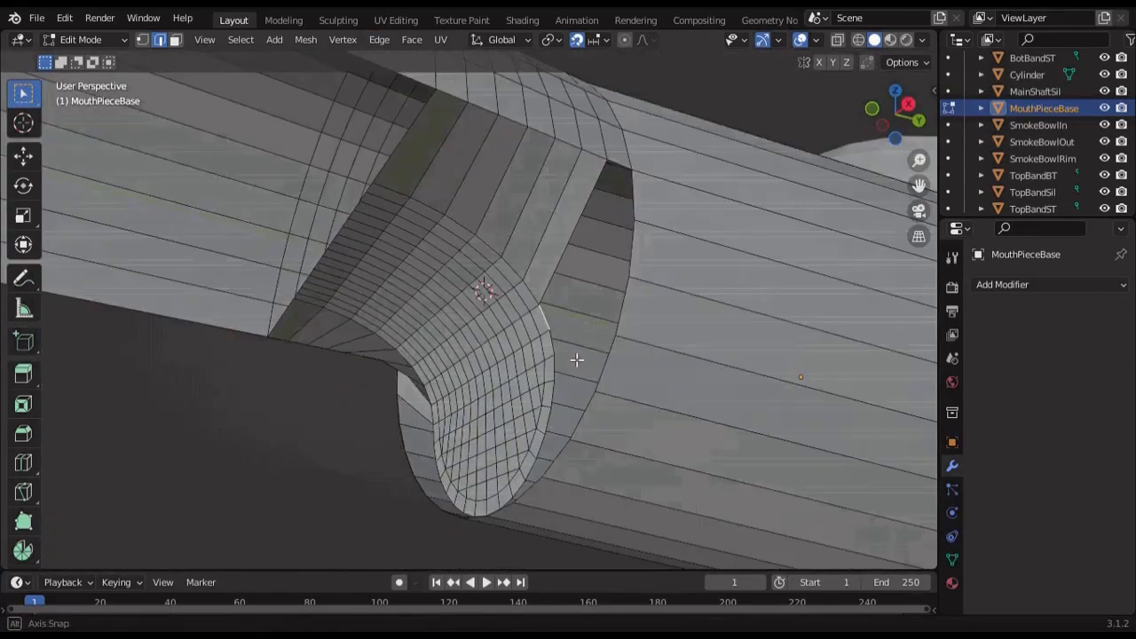
middle_click_drag(577, 359, 553, 341)
left_click(379, 39)
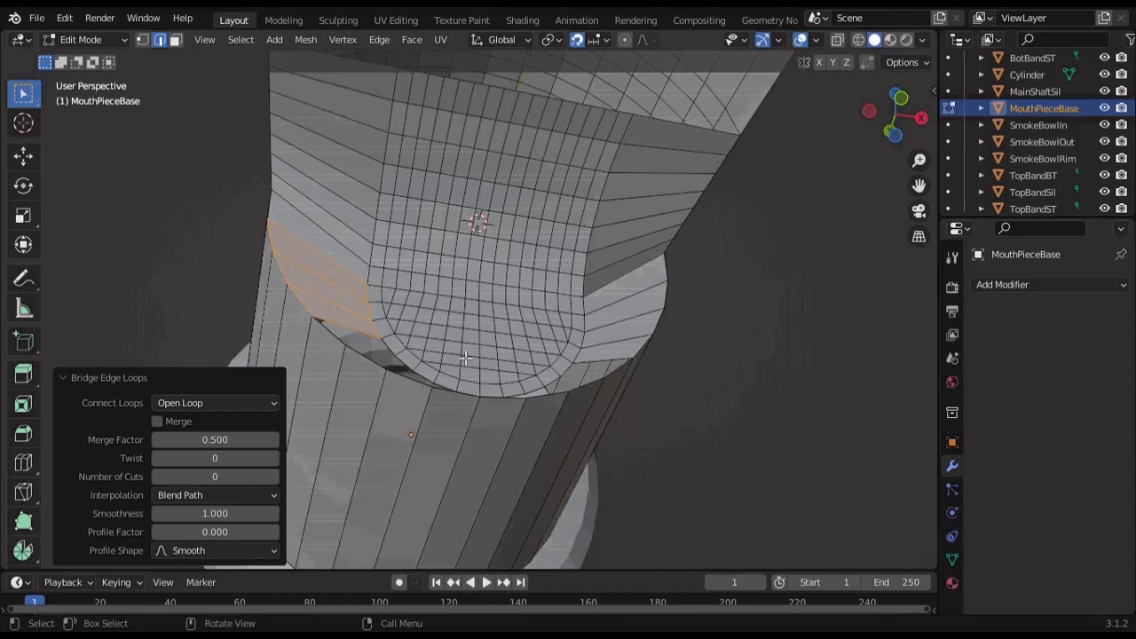
Add one lengthwise loop cut on the underside of the base and merge the selected vertices at the bend's lower edge
key("1")
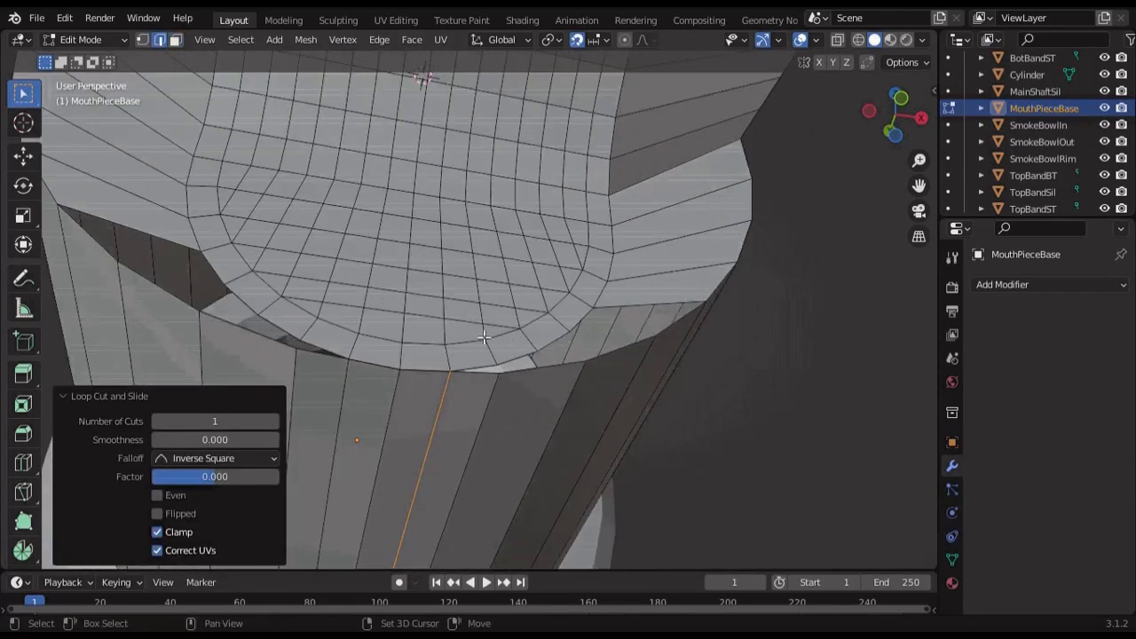
left_click(720, 322, "alt")
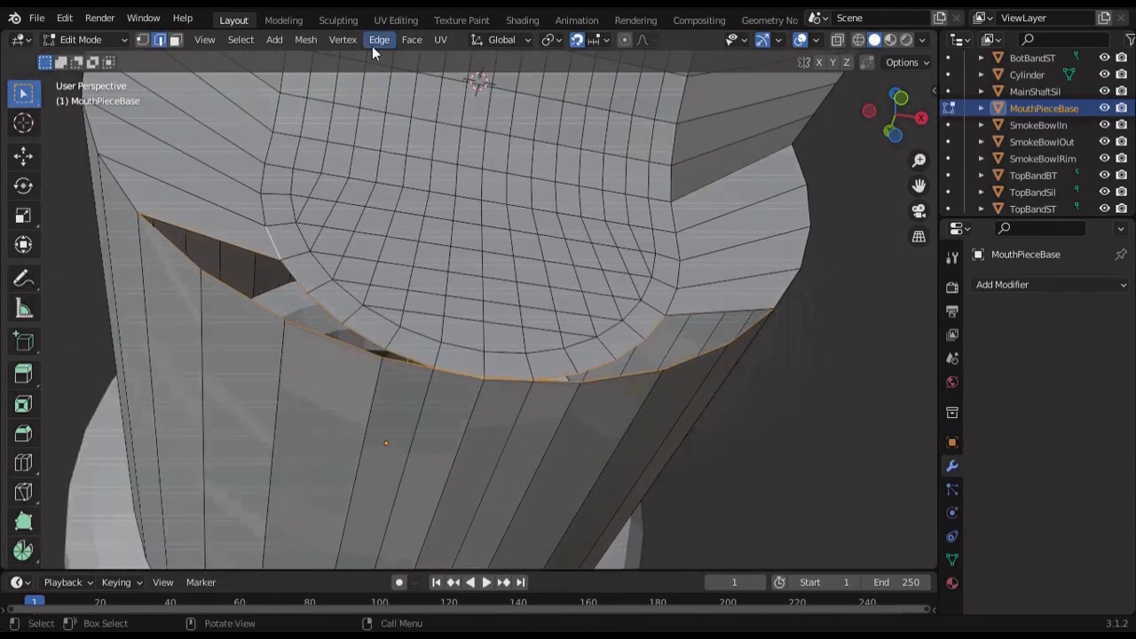
key("m")
left_click(515, 437)
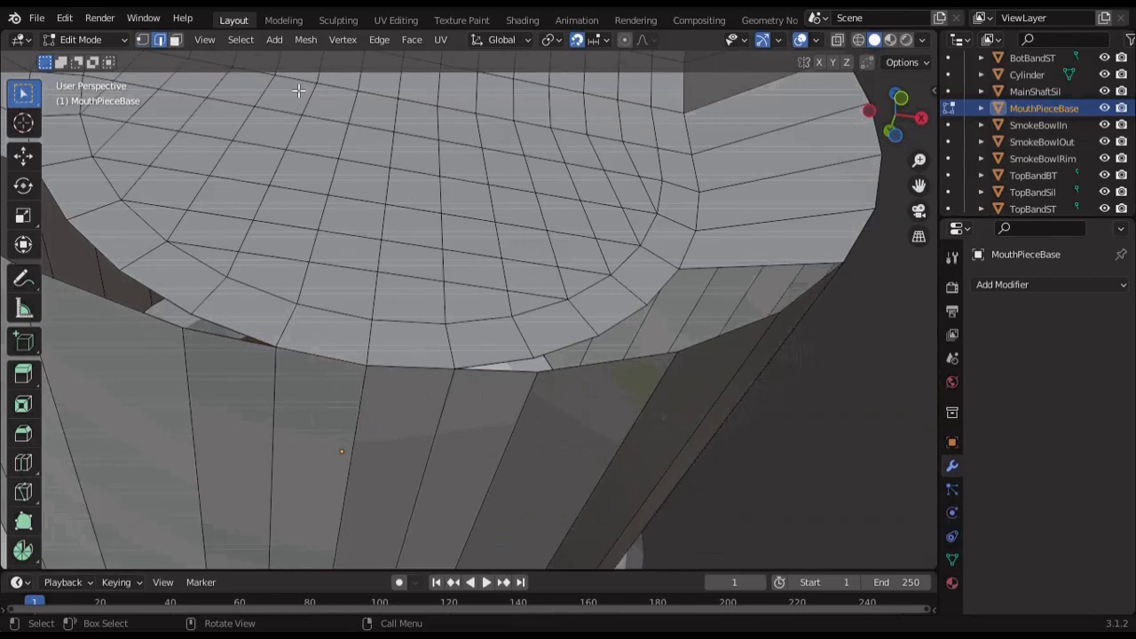
Bridge the remaining gaps between the bend's lower edge and the base's rim on both sides
middle_click_drag(299, 91, 627, 256, "shift")
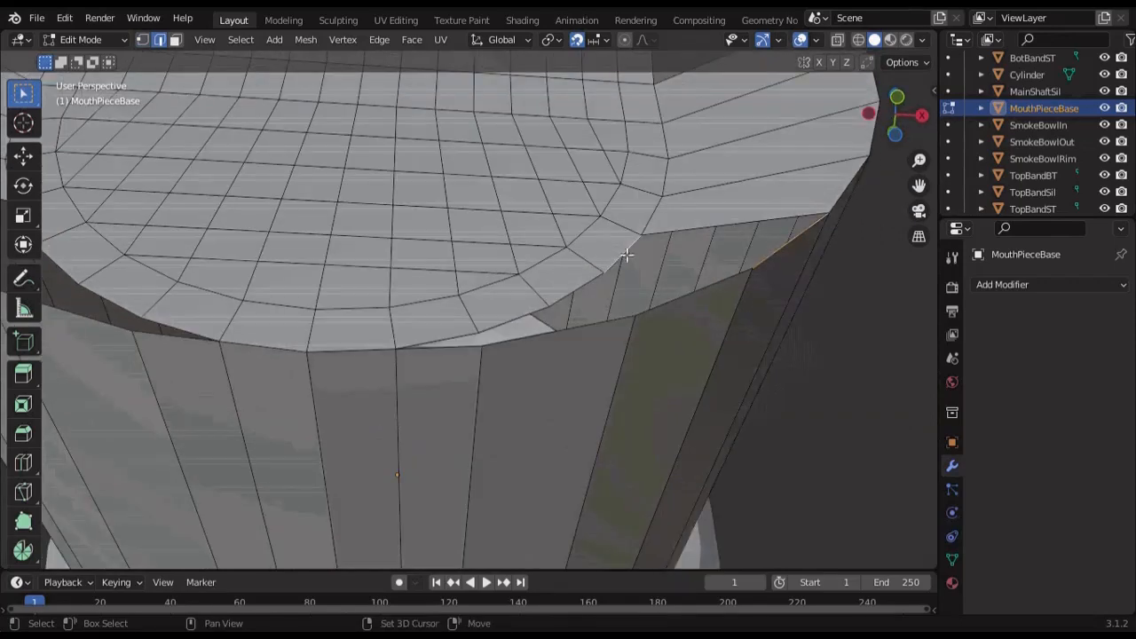
left_click(379, 40)
left_click(417, 93)
middle_click_drag(373, 231, 844, 306, "shift")
left_click(406, 355)
left_click(523, 388, "shift")
left_click(379, 40)
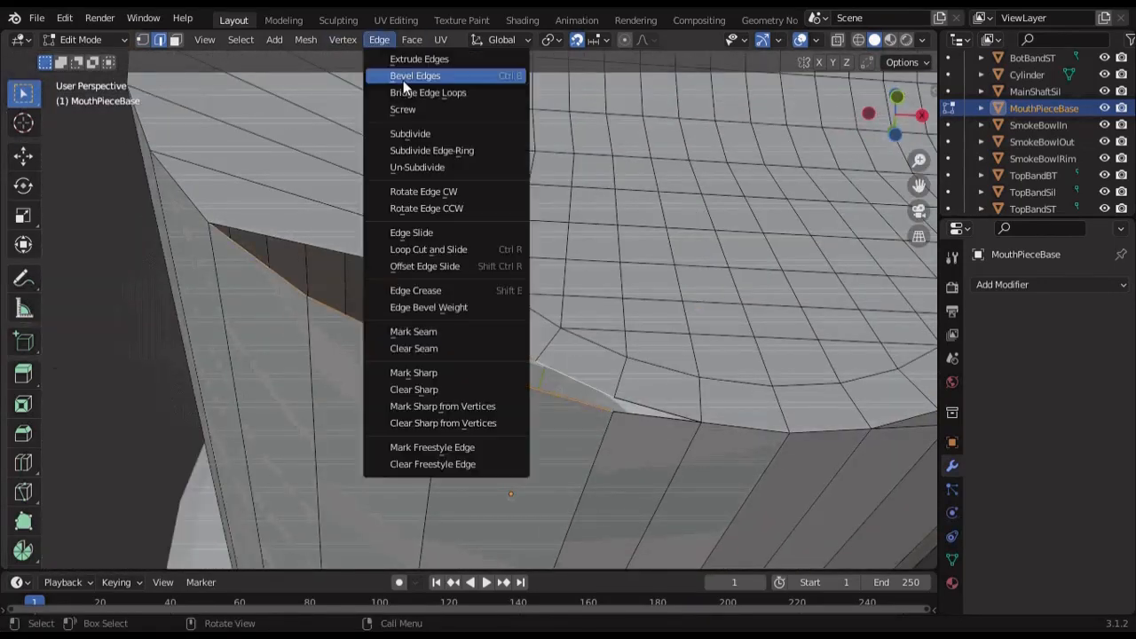
left_click(410, 93)
Select all faces of the curved bend insert, including its central columns and corner triangles
middle_click_drag(711, 284, 421, 255, "shift")
middle_click_drag(565, 395, 372, 201)
key("3")
left_click_drag(372, 200, 399, 239)
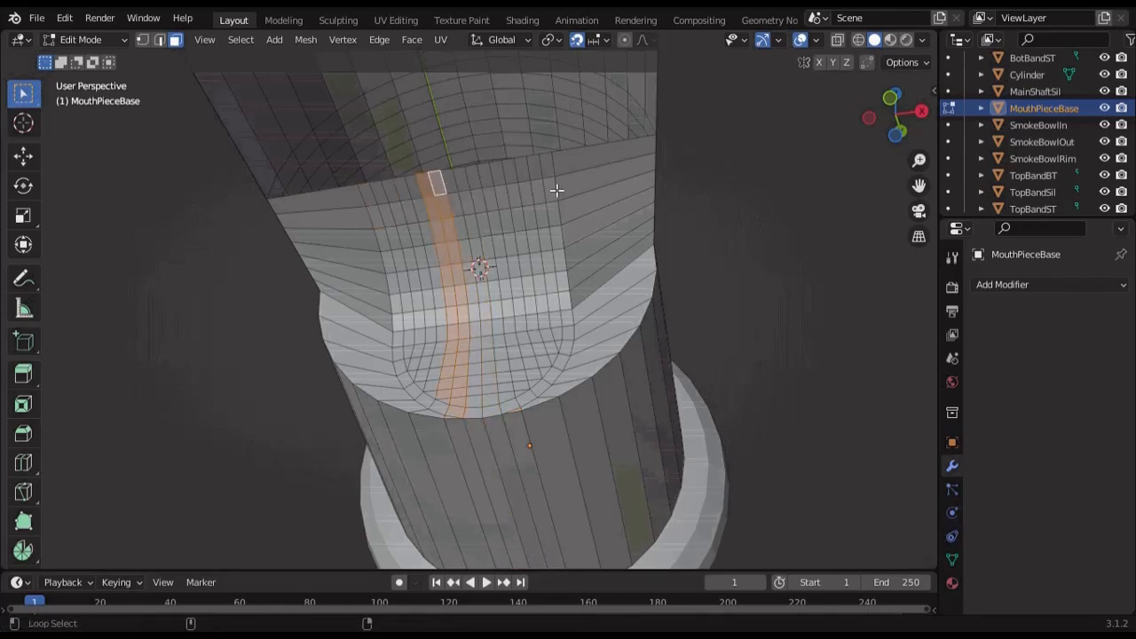
key("KP_Decimal")
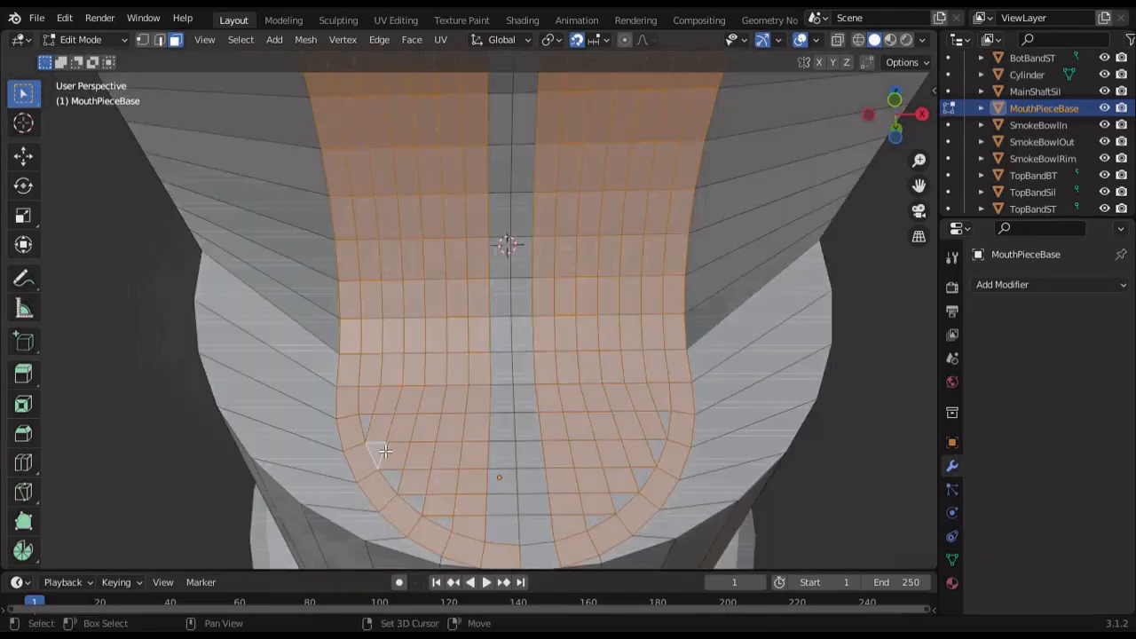
middle_click_drag(594, 510, 642, 393)
left_click_drag(575, 293, 577, 168, "shift")
middle_click_drag(568, 160, 524, 231)
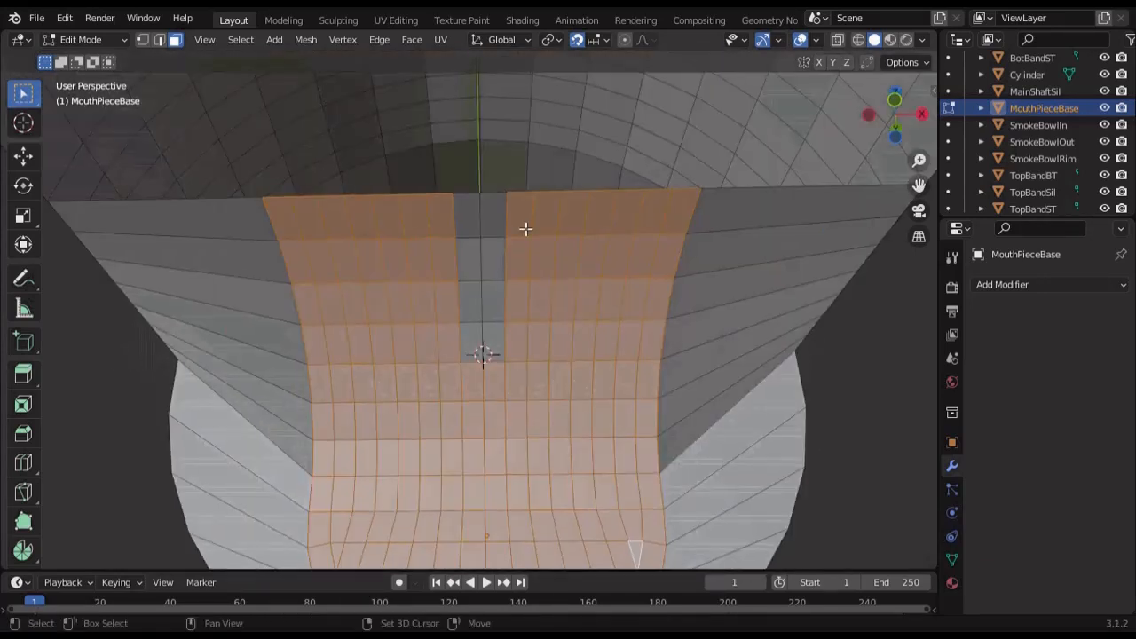
From the front view, scale the selected bend faces down along Z and by 1.3 along X
key("KP_1")
scroll(804, 271, "down", 6)
scroll(782, 293, "up", 3)
middle_click_drag(645, 425, 639, 335, "shift")
key("s")
key("z")
right_click(474, 455)
key("shift+z")
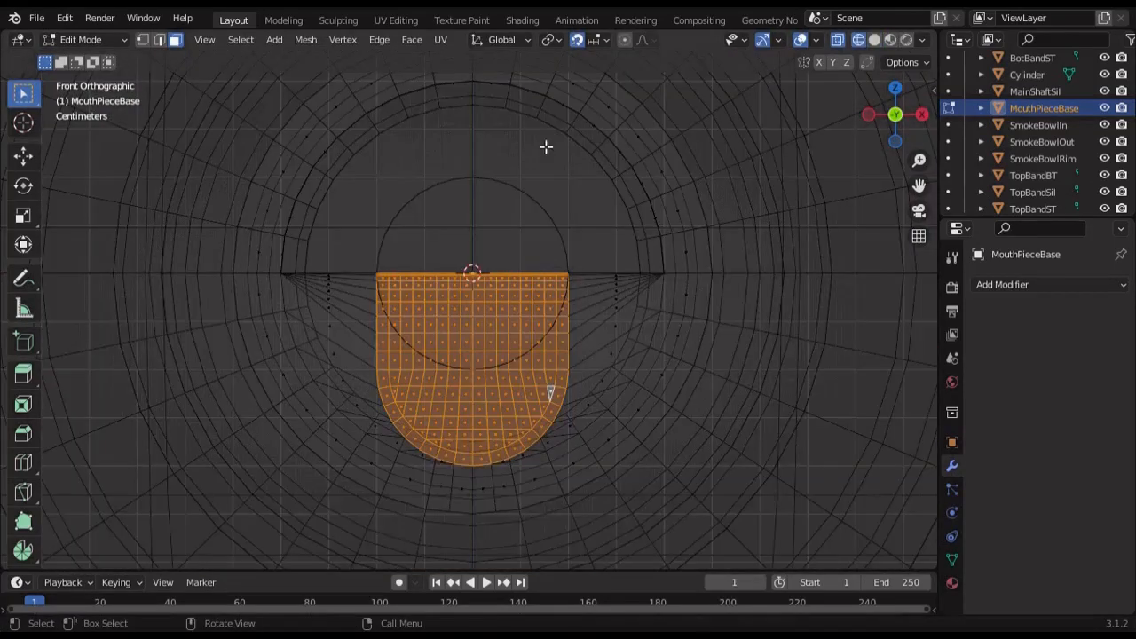
key("Tab")
key("Tab")
type("szx1.3")
key("Return")
key("shift+z")
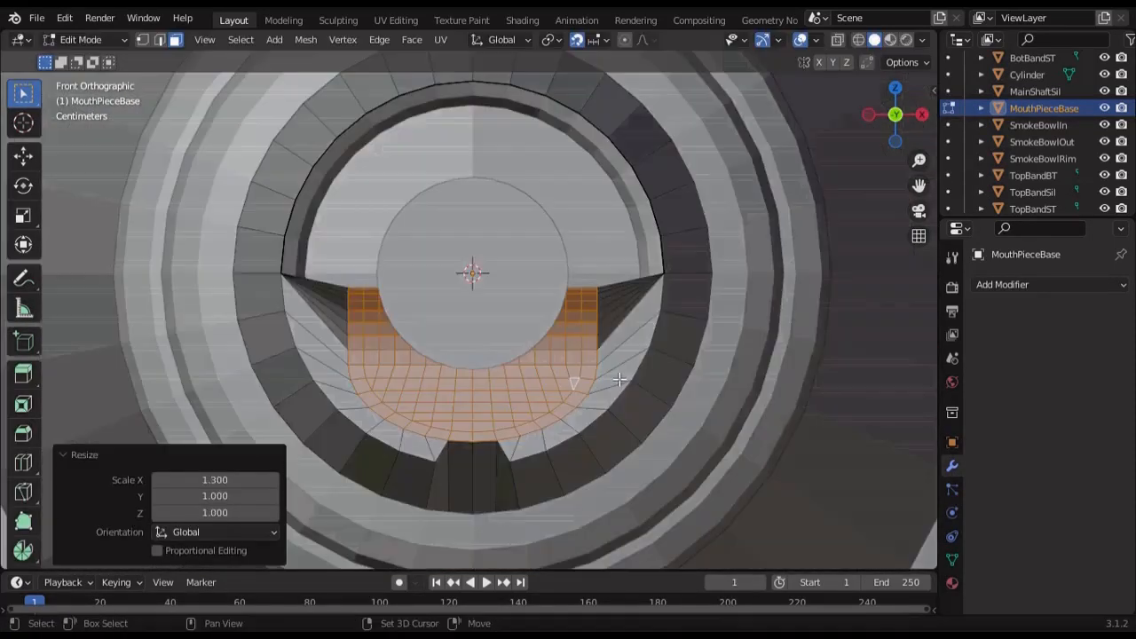
Move the selected bend faces 0.003 m up along Z
key("z")
left_click(655, 284)
scroll(629, 376, "up", 4)
scroll(613, 391, "down", 7)
middle_click_drag(524, 462, 515, 383)
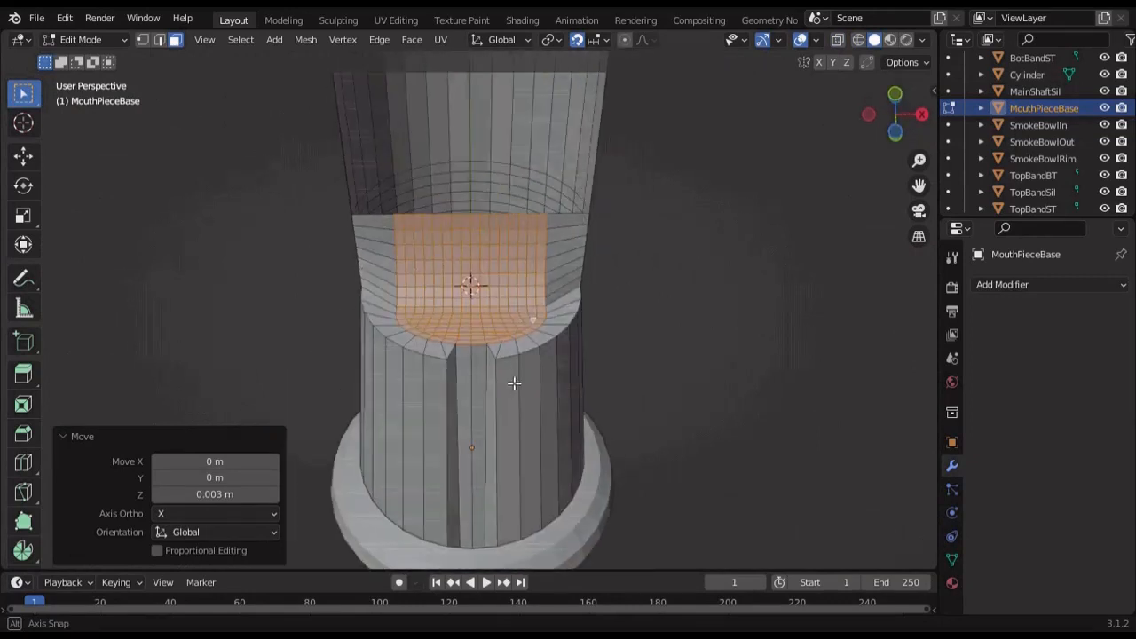
Delete the narrow recessed side faces and the central strip of faces on the base's underside below the bend
scroll(511, 428, "up", 3)
scroll(499, 443, "down", 3)
middle_click_drag(499, 443, 534, 441)
left_click(451, 426)
left_click(532, 413, "shift")
key("x")
key("2")
scroll(535, 441, "up", 2)
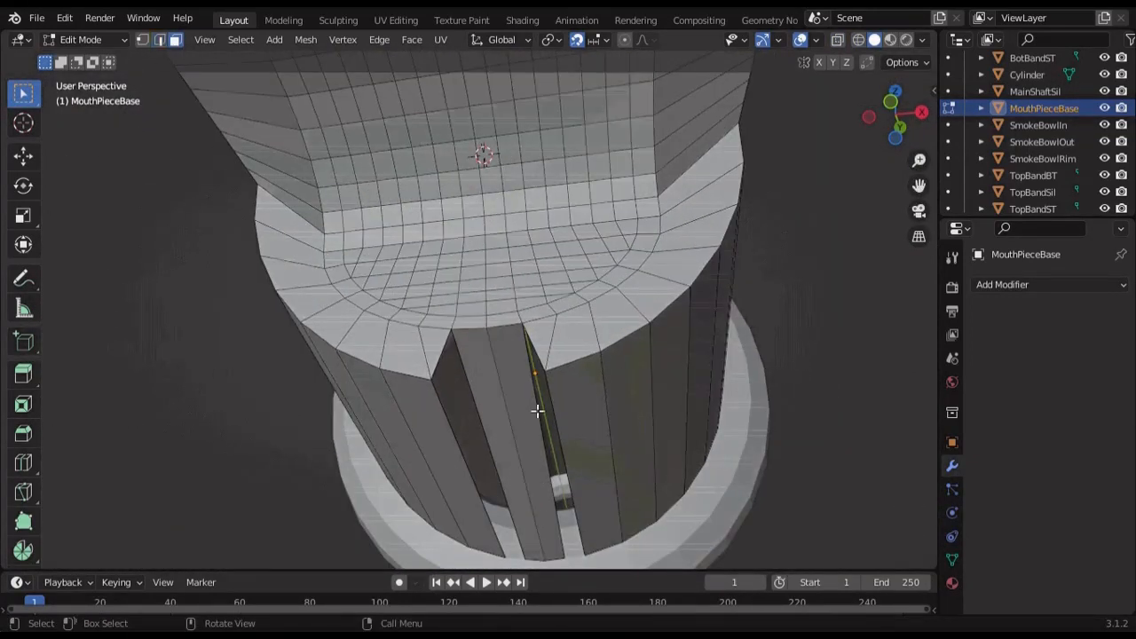
key("x")
left_click(537, 411)
left_click(379, 40)
left_click(419, 95)
key("ctrl+z")
Fill the opening left below the bend with a face and connect the rim vertices on either side across it
middle_click_drag(543, 373, 304, 132)
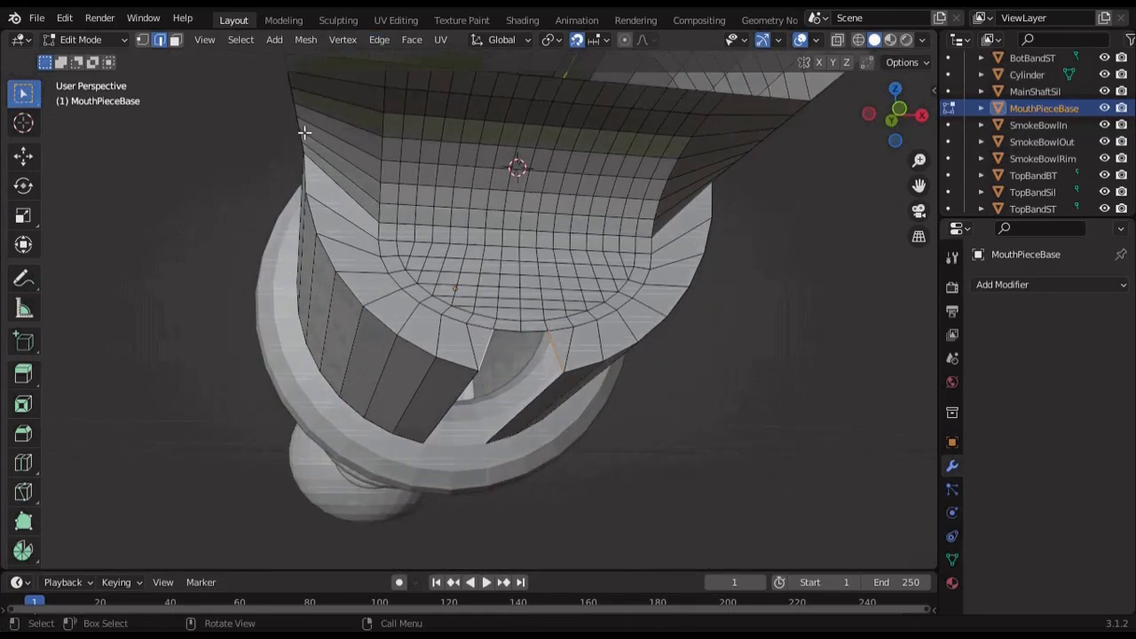
left_click(492, 346, "alt")
key("shift+z")
key("shift+z")
key("f")
left_click(474, 368)
left_click(575, 370, "shift")
key("j")
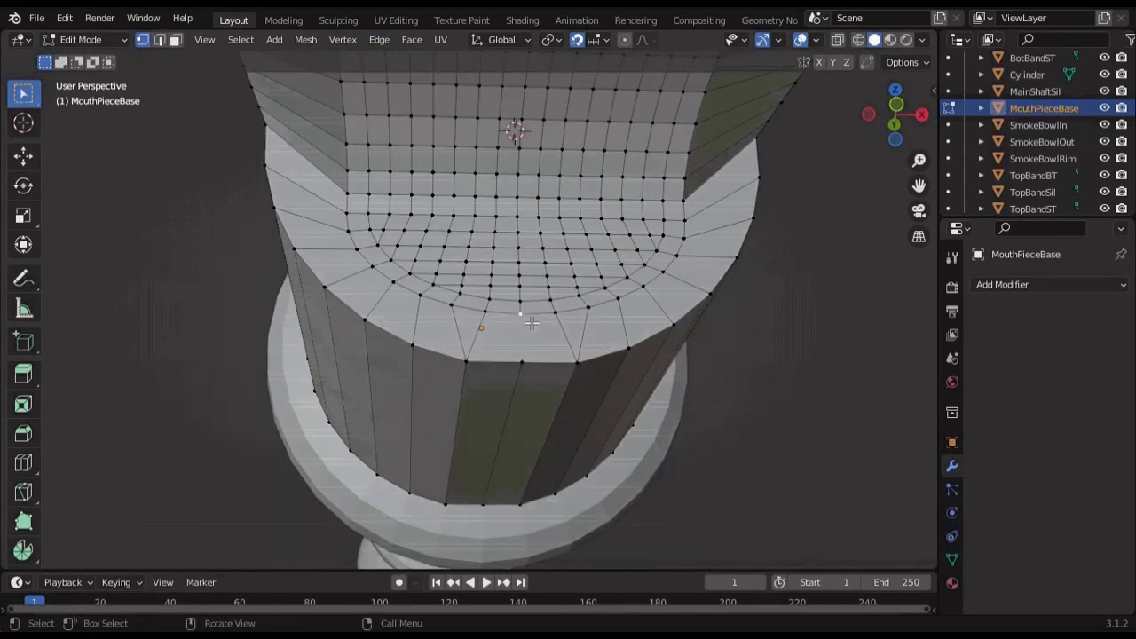
scroll(531, 323, "down", 3)
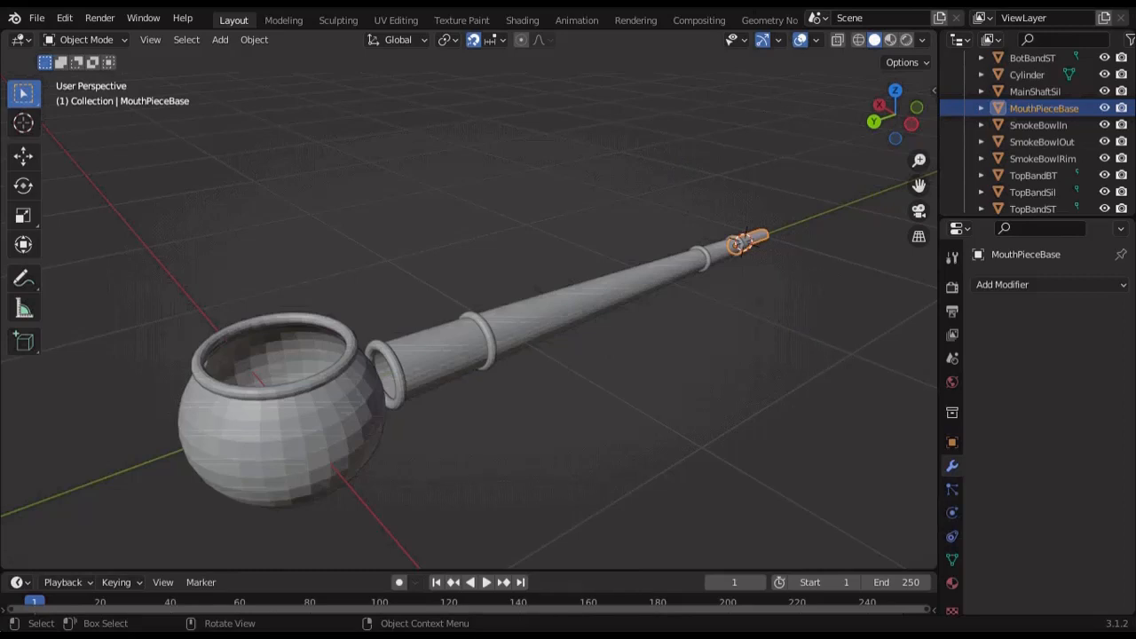
From the front view, turn snapping off and adjust the height of the centre edge under the base along Z
middle_click_drag(844, 307, 621, 249)
middle_click_drag(657, 337, 527, 320, "shift")
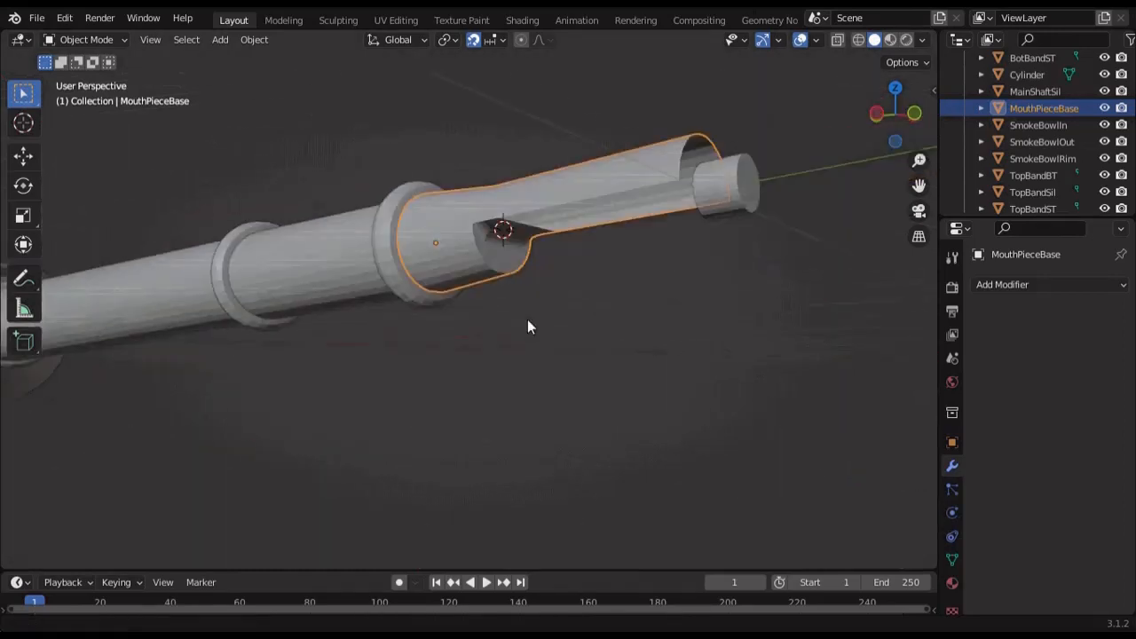
scroll(646, 285, "up", 3)
key("Tab")
key("KP_1")
scroll(592, 383, "up", 8)
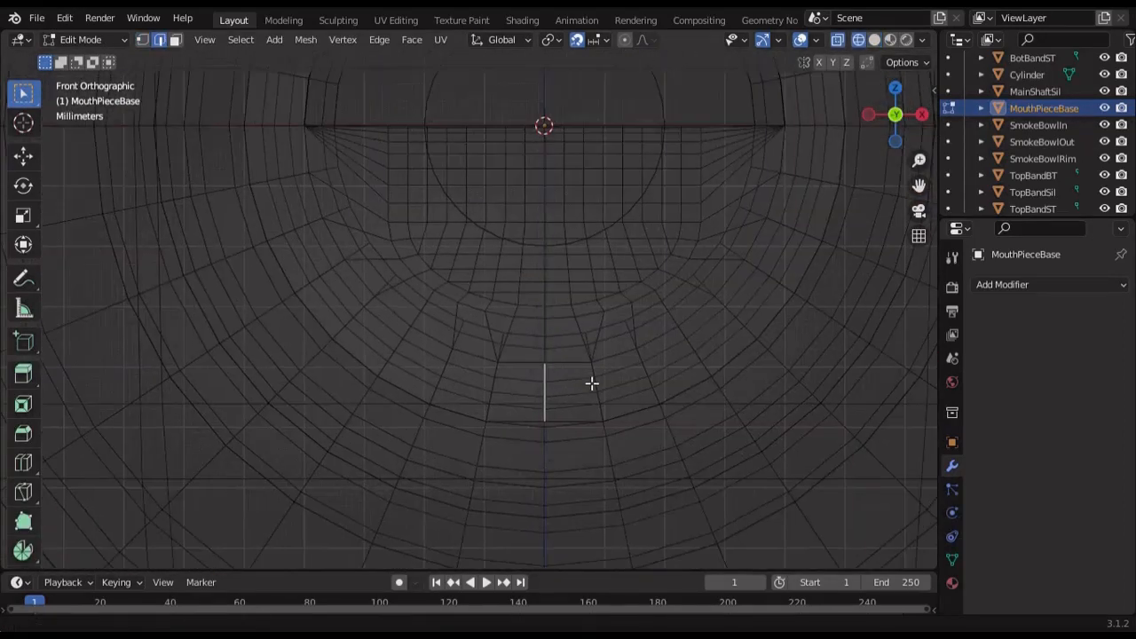
key("shift+Tab")
key("g")
key("z")
left_click(603, 320)
scroll(568, 404, "up", 4)
scroll(577, 399, "up", 10)
key("g")
key("z")
left_click(637, 317)
scroll(494, 365, "up", 3)
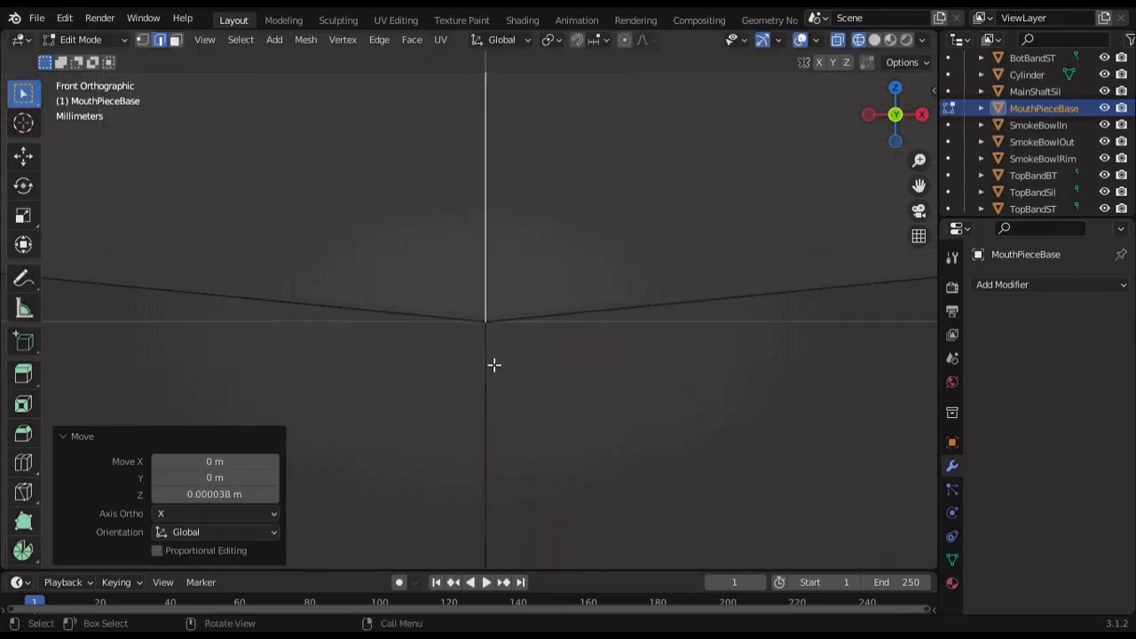
left_click(657, 399)
scroll(655, 396, "down", 15)
Scale the bend's uppermost row of cross edges wider along X where it meets the shaft
middle_click_drag(655, 396, 586, 302)
scroll(580, 441, "up", 6)
left_click(899, 114)
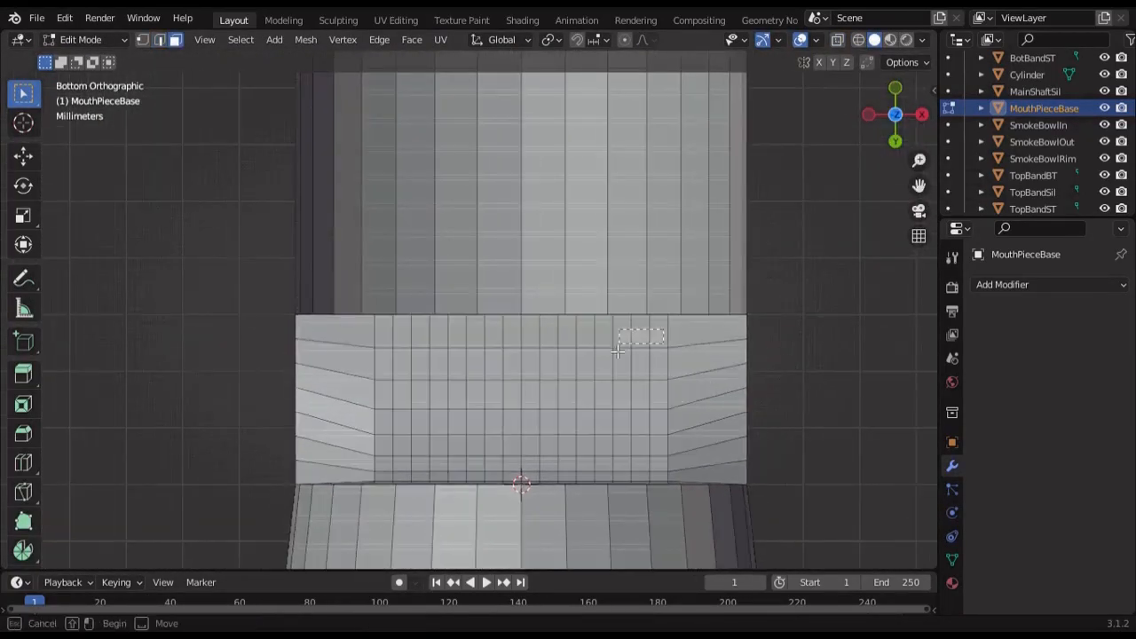
left_click(159, 39)
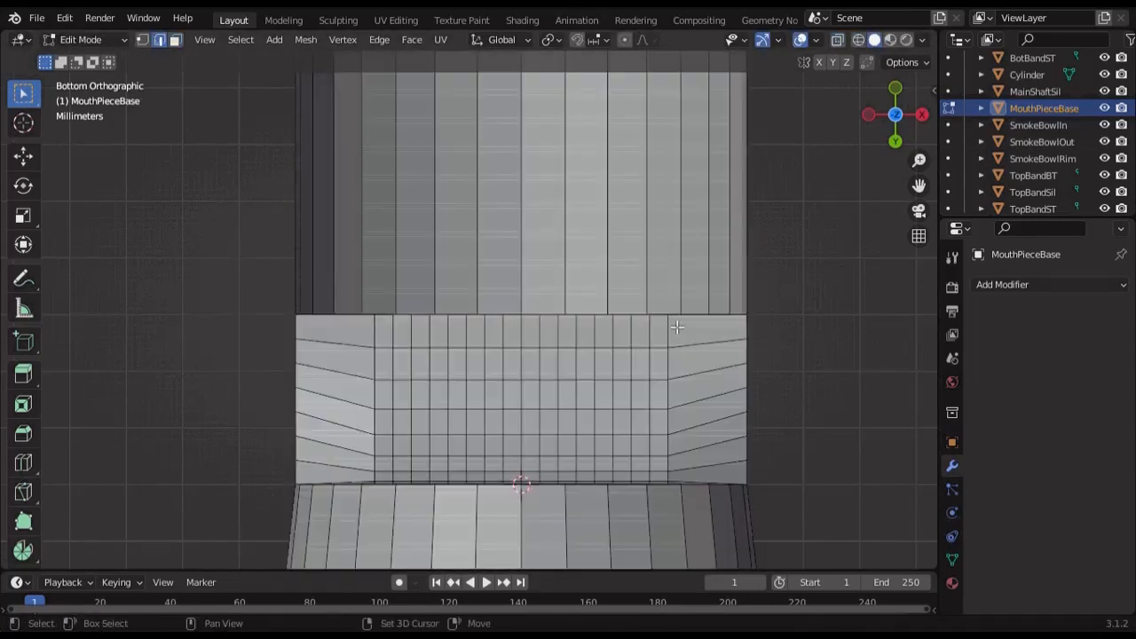
middle_click_drag(678, 328, 778, 350)
scroll(779, 349, "down", 5)
scroll(687, 317, "up", 4)
middle_click_drag(687, 317, 701, 222, "shift")
left_click(714, 364, "alt")
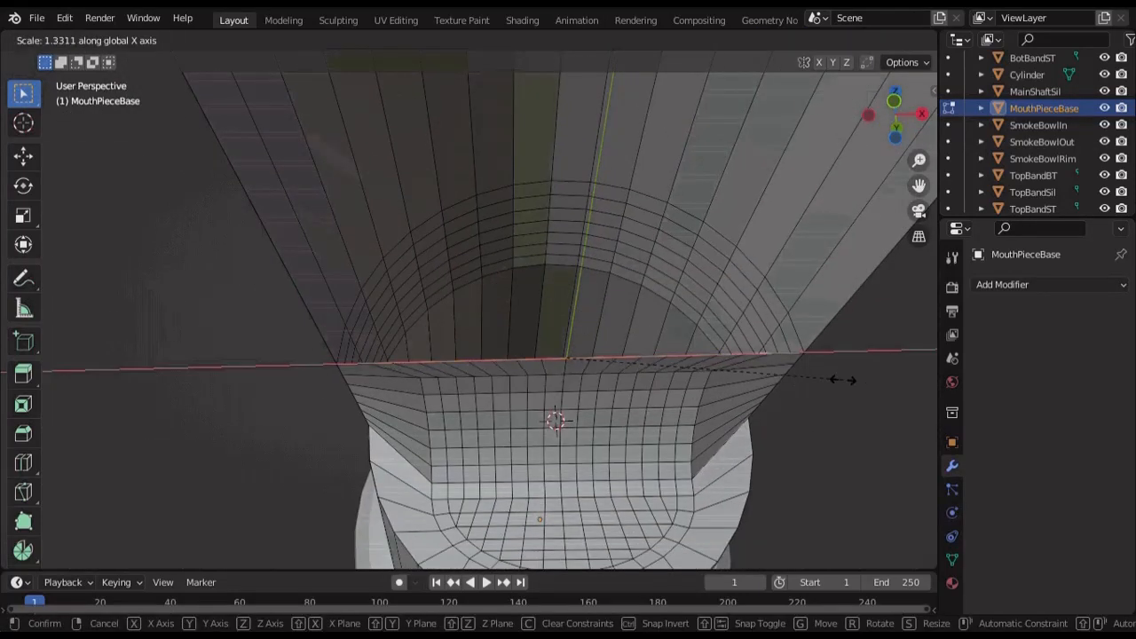
key("Return")
From the bottom view, select the next four rows of cross edges on the bend and scale them by 1.25 along X
middle_click_drag(432, 386, 434, 272, "shift")
left_click(515, 264)
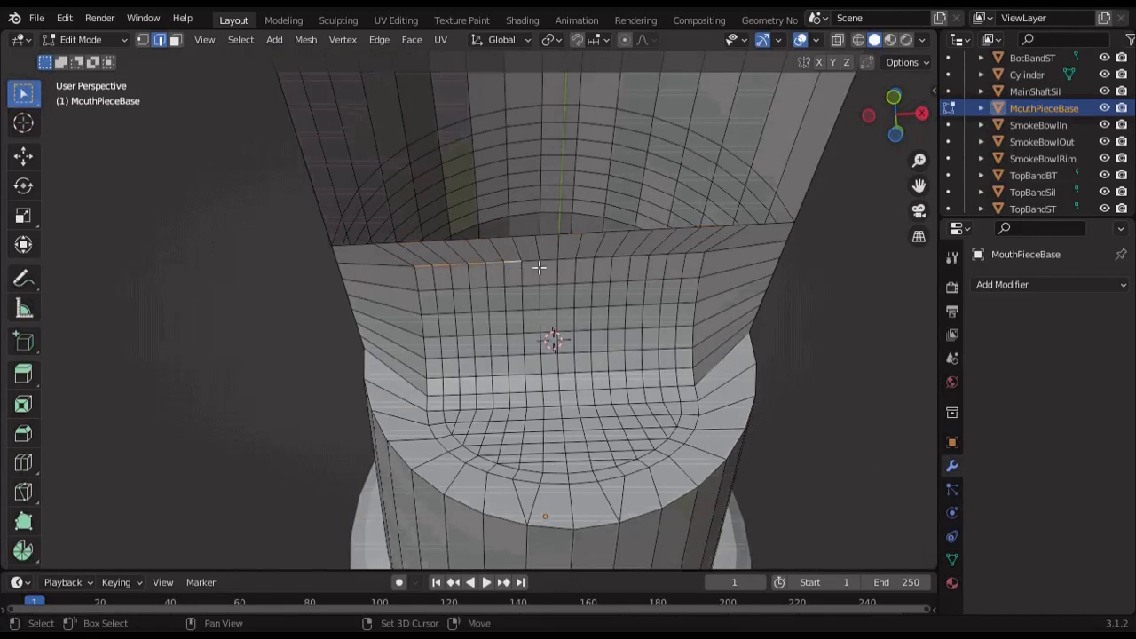
key("ctrl+KP_7")
middle_click_drag(453, 98, 450, 267, "shift")
scroll(448, 260, "up", 5)
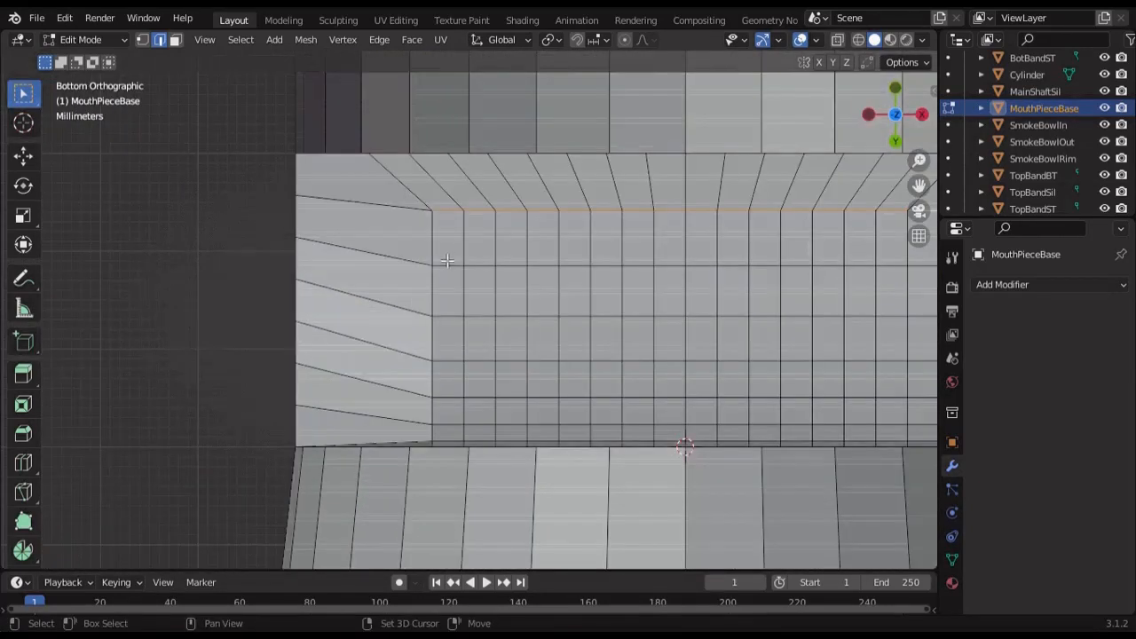
middle_click_drag(666, 267, 583, 282, "shift")
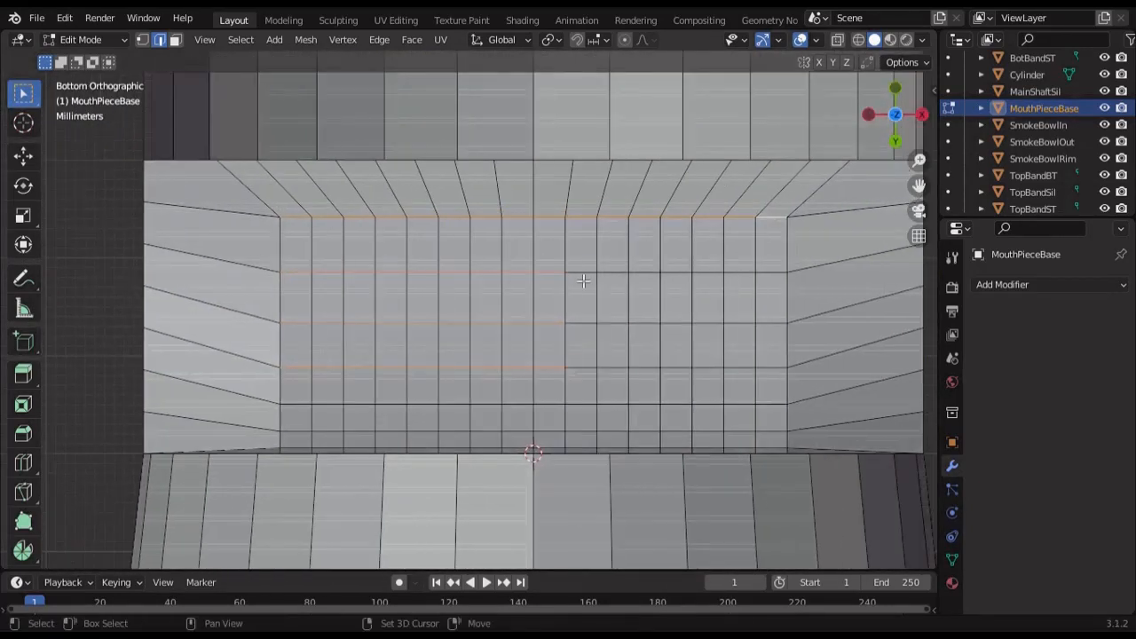
type("sx1.25")
key("Return")
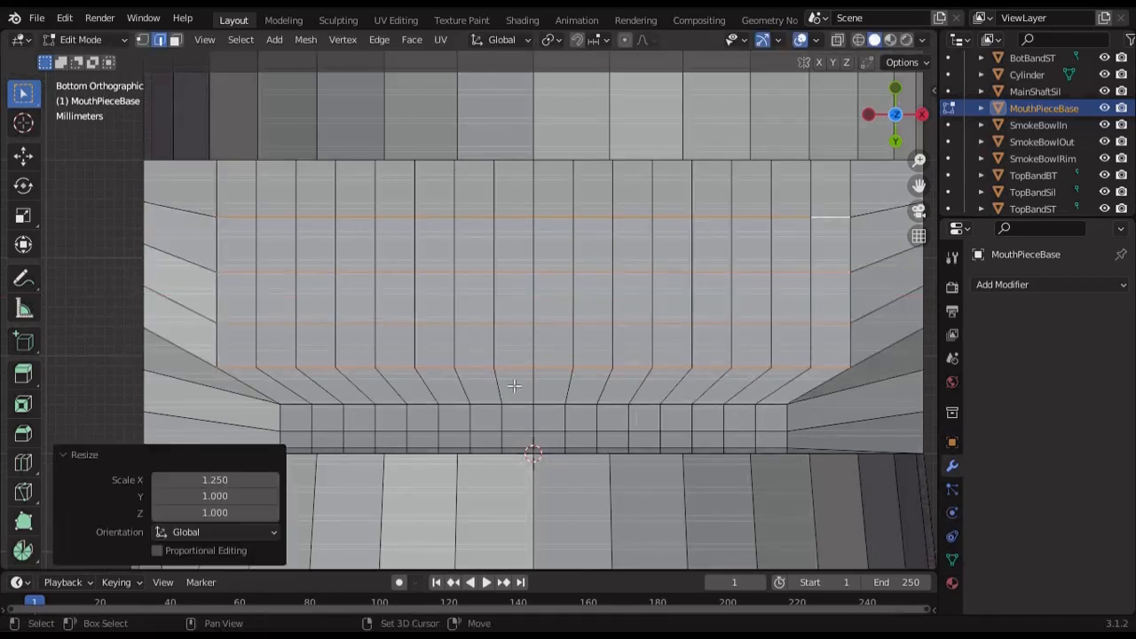
Widen the bend's remaining lower edge rows one by one along X with decreasing factors, ending at 1.025
middle_click_drag(517, 385, 550, 293)
left_click(543, 280, "shift")
left_click(582, 288, "shift")
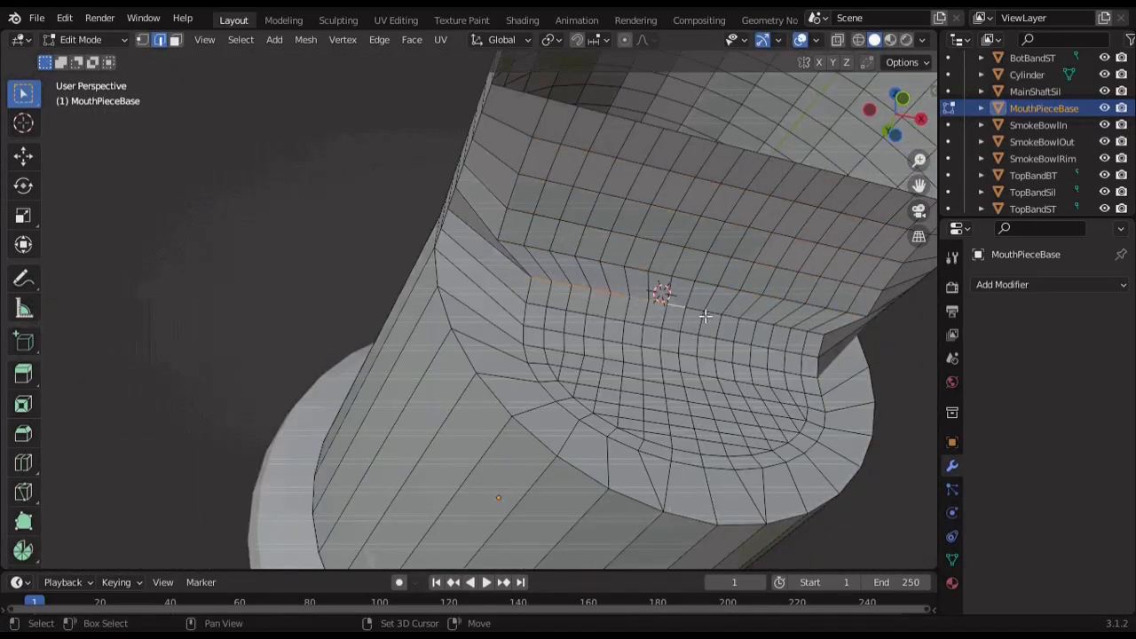
key("s")
key("x")
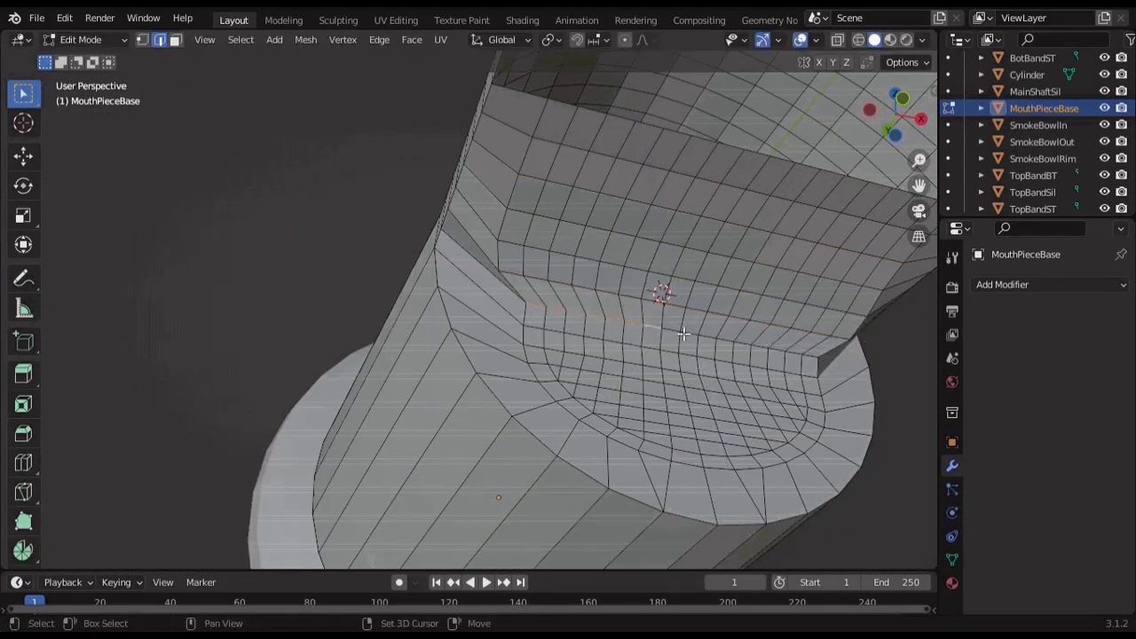
key("s")
key("x")
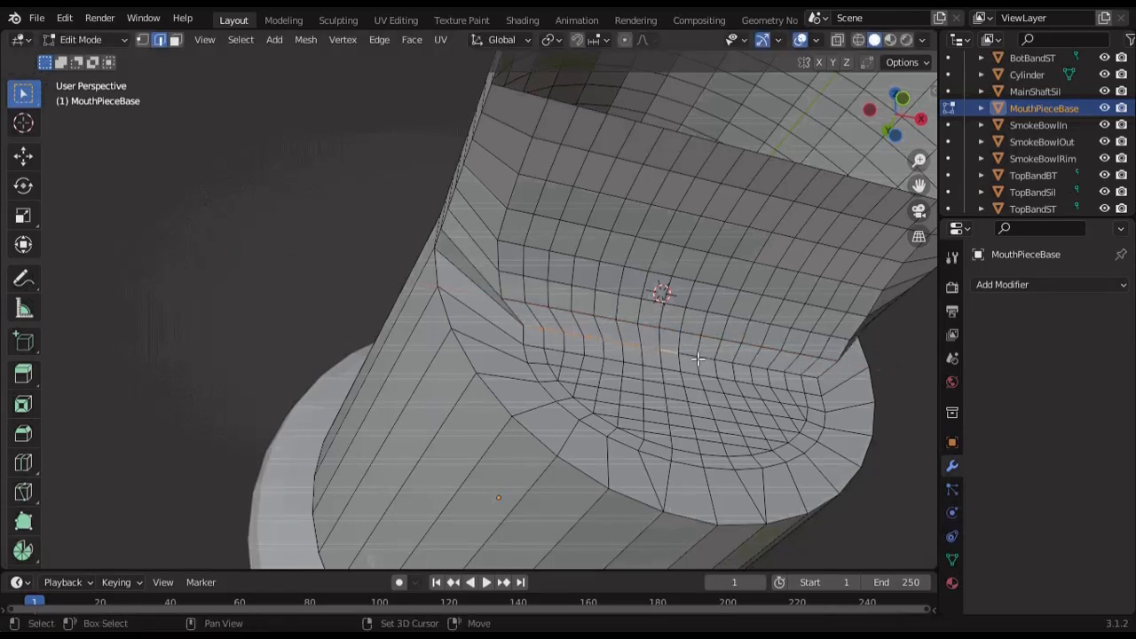
key("Return")
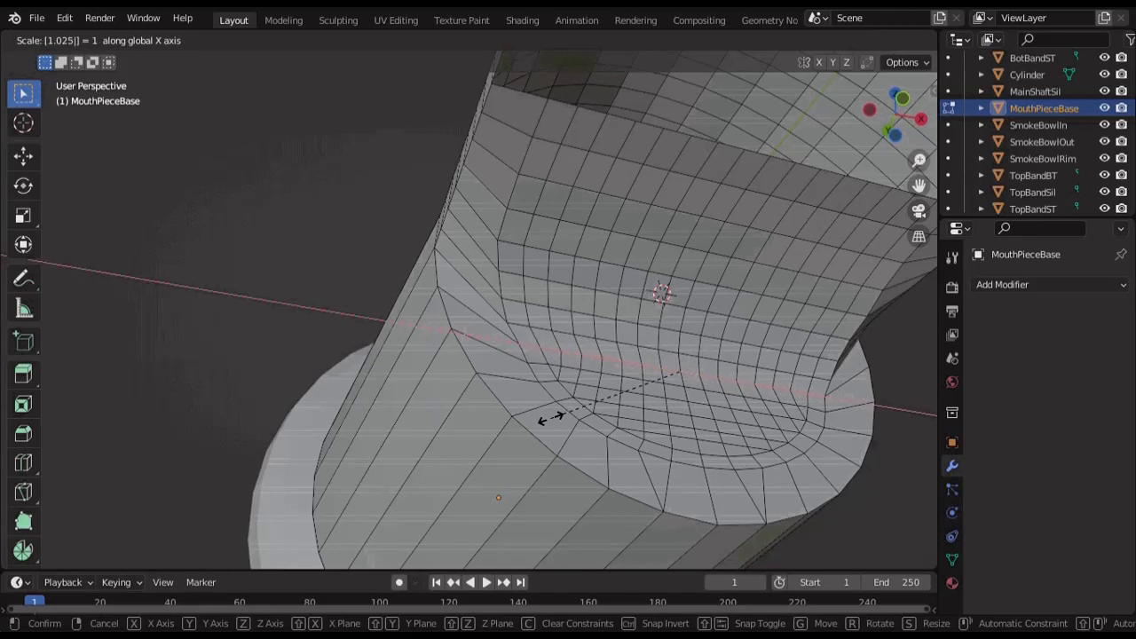
key("Return")
Inspect the reshaped bend and the open underside of the mouthpiece shaft
scroll(552, 418, "down", 4)
key("Tab")
scroll(577, 293, "up", 4)
middle_click_drag(577, 293, 672, 376)
scroll(672, 376, "down", 4)
key("Tab")
middle_click_drag(753, 389, 670, 285)
scroll(669, 285, "up", 2)
left_click(528, 350, "alt+shift")
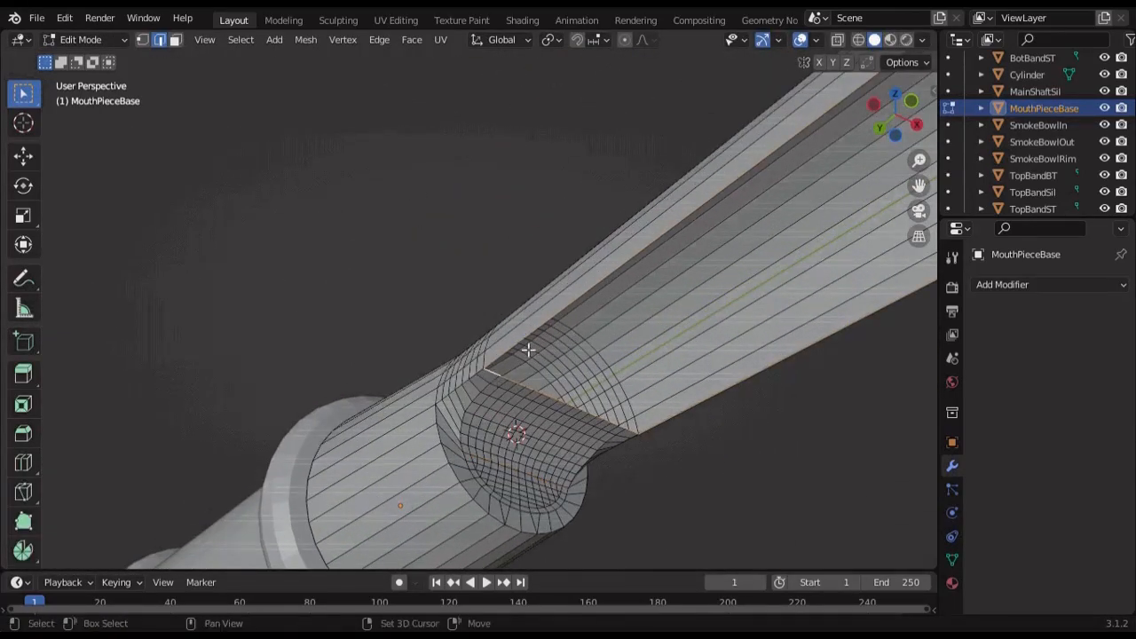
mouse_move(528, 350)
middle_mouse_down()
mouse_move(558, 358)
mouse_move(625, 215)
mouse_move(630, 316)
middle_mouse_up()
key("ctrl+z")
Extend the bend's uppermost edge row along Y with snapping to the shaft's far end, closing the shaft's underside
key("KP_7")
key("shift+z")
key("g")
key("y")
right_click(555, 249)
left_click(576, 40)
key("g")
key("y")
left_click(547, 360)
key("shift+z")
key("ctrl+z")
left_click(99, 18)
scroll(494, 330, "up", 2)
key("ctrl+z")
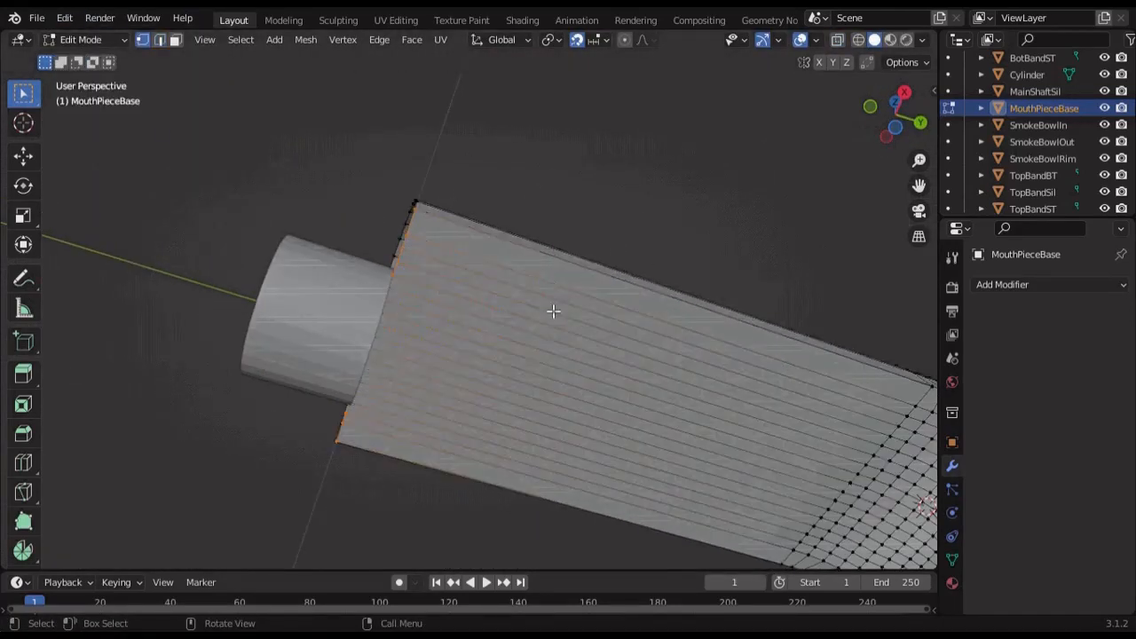
Merge the overlapping vertices at both lower corners of the shaft's far end
key("shift+z")
middle_click_drag(553, 310, 586, 313)
left_click_drag(585, 313, 565, 347)
key("m")
left_click(567, 347)
mouse_move(566, 348)
middle_mouse_down()
mouse_move(581, 222)
mouse_move(552, 245)
middle_mouse_up()
left_click_drag(454, 255, 496, 355)
key("m")
left_click(497, 355)
key("Tab")
middle_click_drag(497, 355, 545, 351)
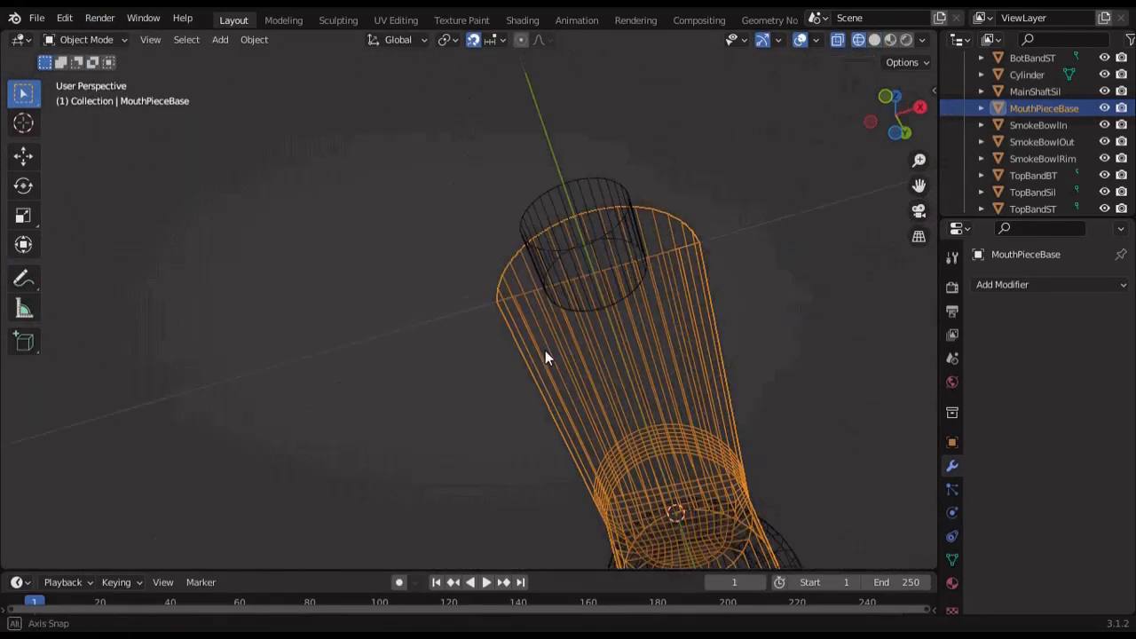
key("shift+z")
mouse_move(415, 467)
middle_mouse_down()
mouse_move(453, 381)
mouse_move(393, 356)
middle_mouse_up()
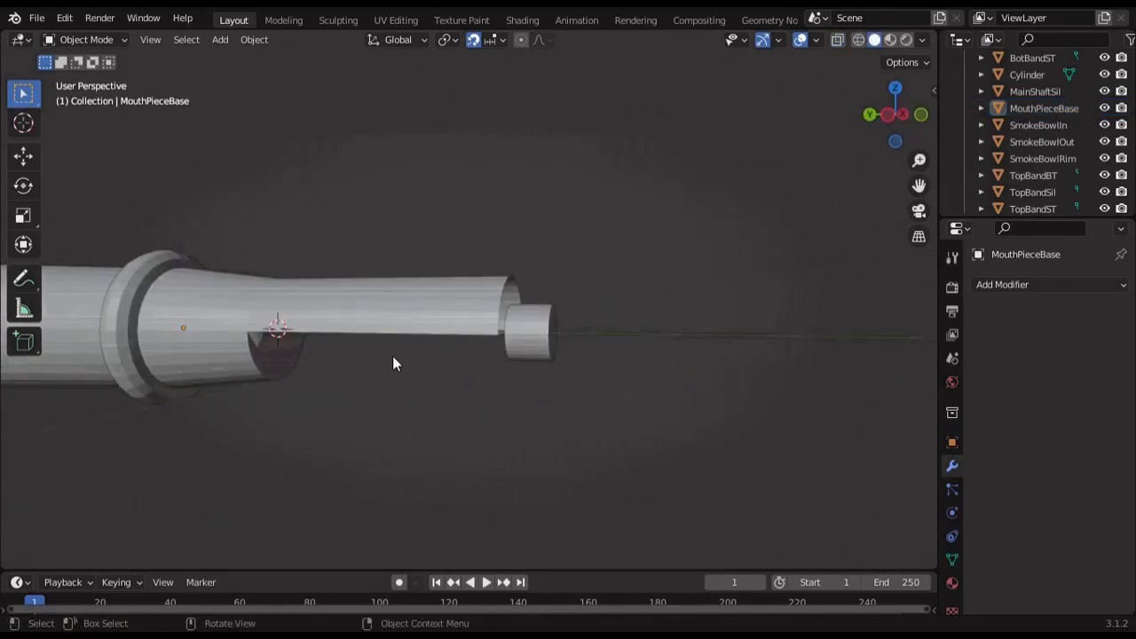
Extrude the shaft's end loop along Y to the small cylinder's outer end and try scaling it by 0.8
middle_click_drag(385, 477, 530, 345)
key("Tab")
left_click(884, 116)
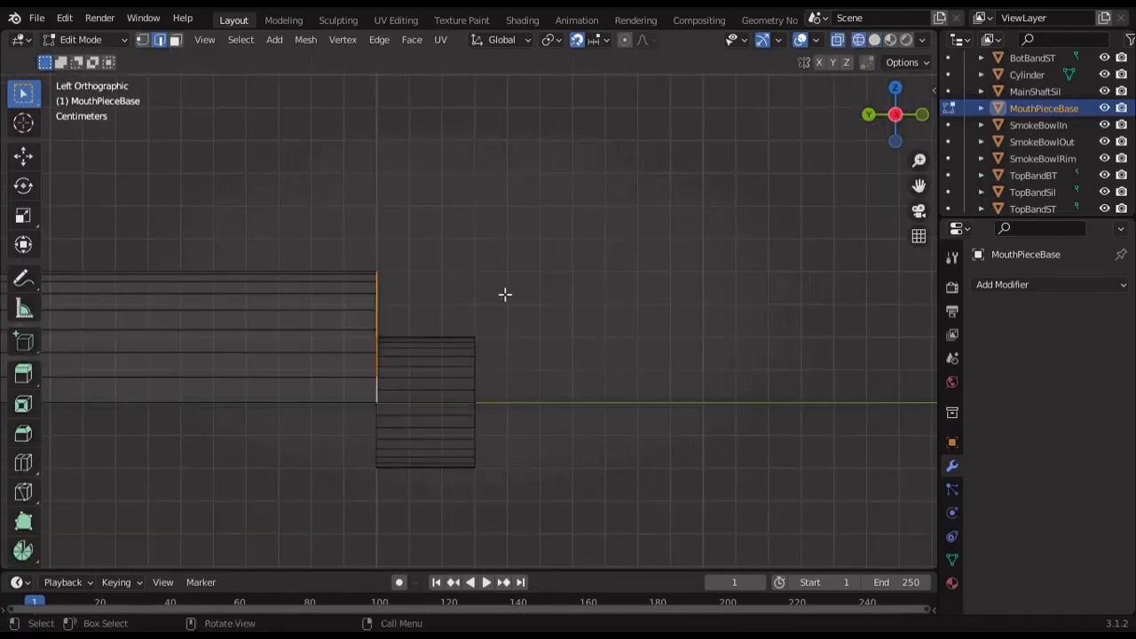
left_click(608, 368)
key("s")
left_click(607, 341)
scroll(593, 390, "up", 4)
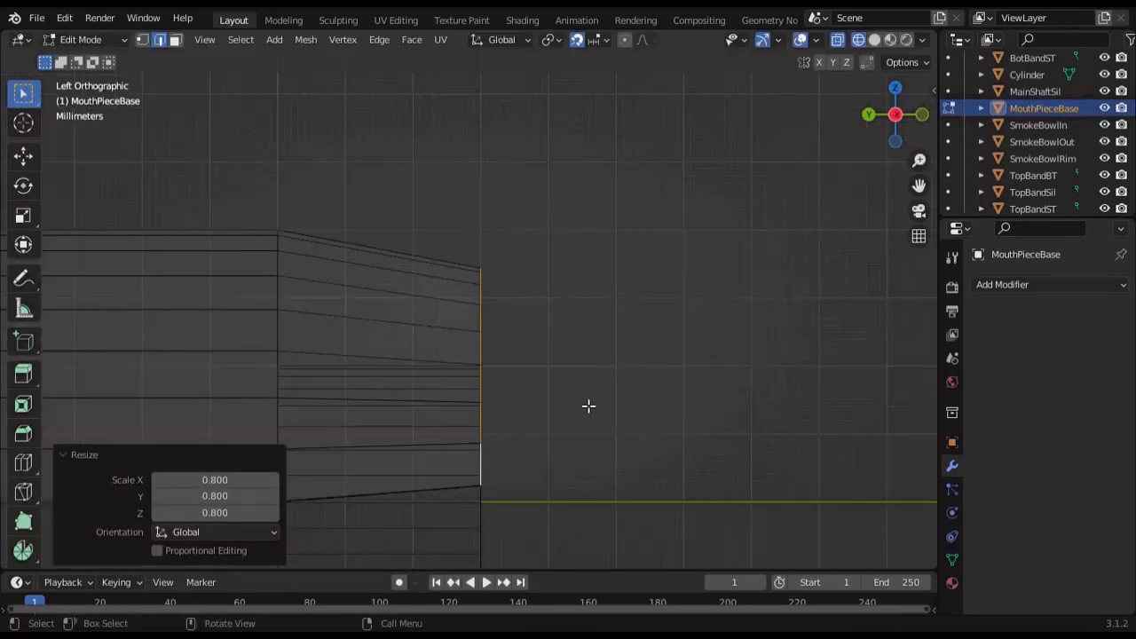
scroll(593, 408, "down", 2)
key("ctrl+z")
Try shifting the scaled end loop along Z, down to the shaft's underside and then 0.00793 m up
left_click(622, 424)
key("g")
key("z")
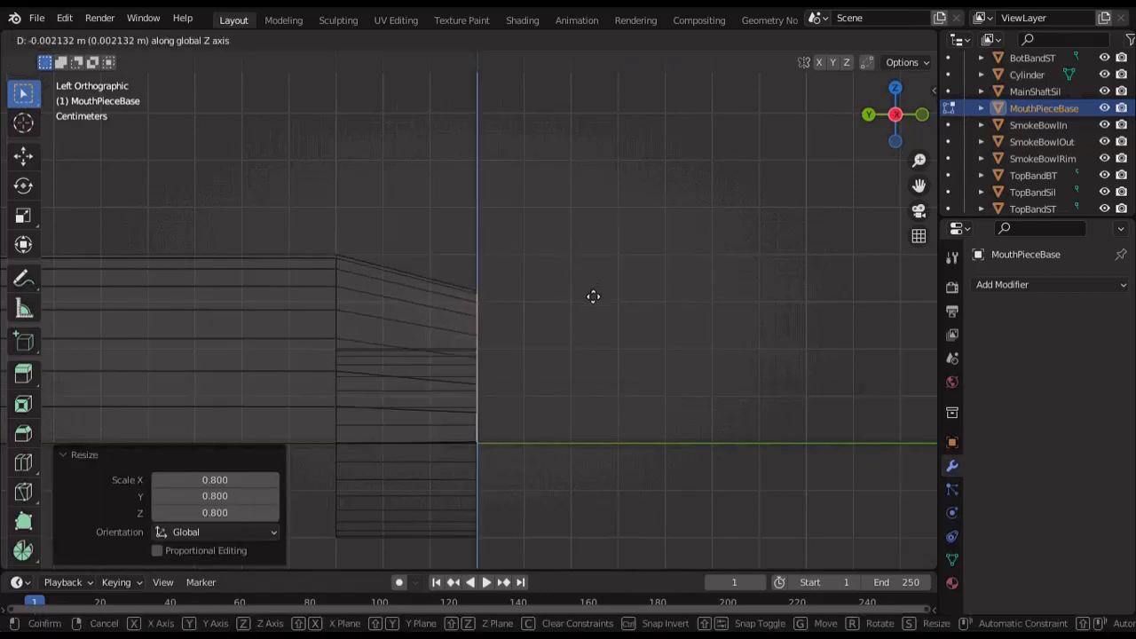
left_click(469, 399)
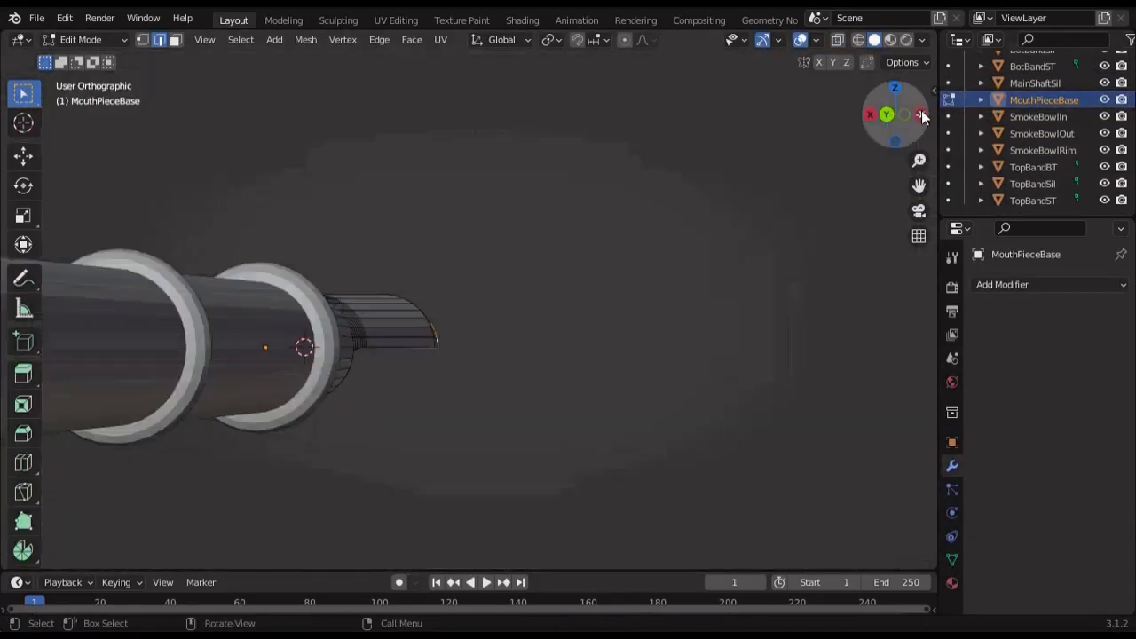
key("ctrl+KP_3")
key("g")
key("z")
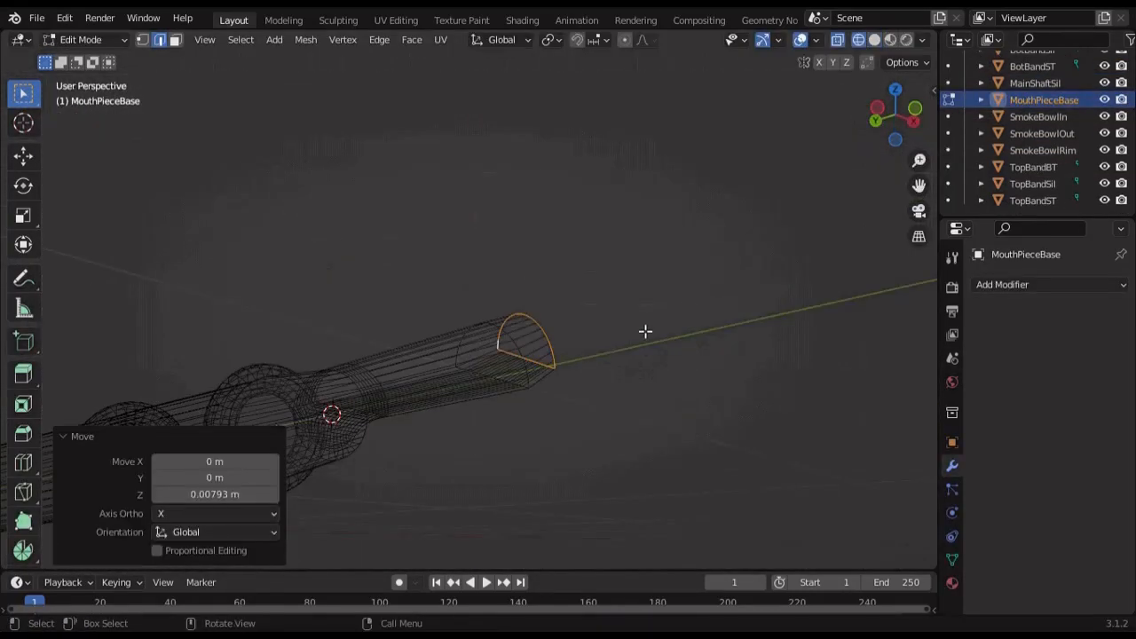
key("Tab")
key("shift+z")
middle_click_drag(645, 331, 606, 430)
scroll(787, 444, "down", 6)
Delete the leftover small cylinder at the mouthpiece's tip
left_click(612, 443)
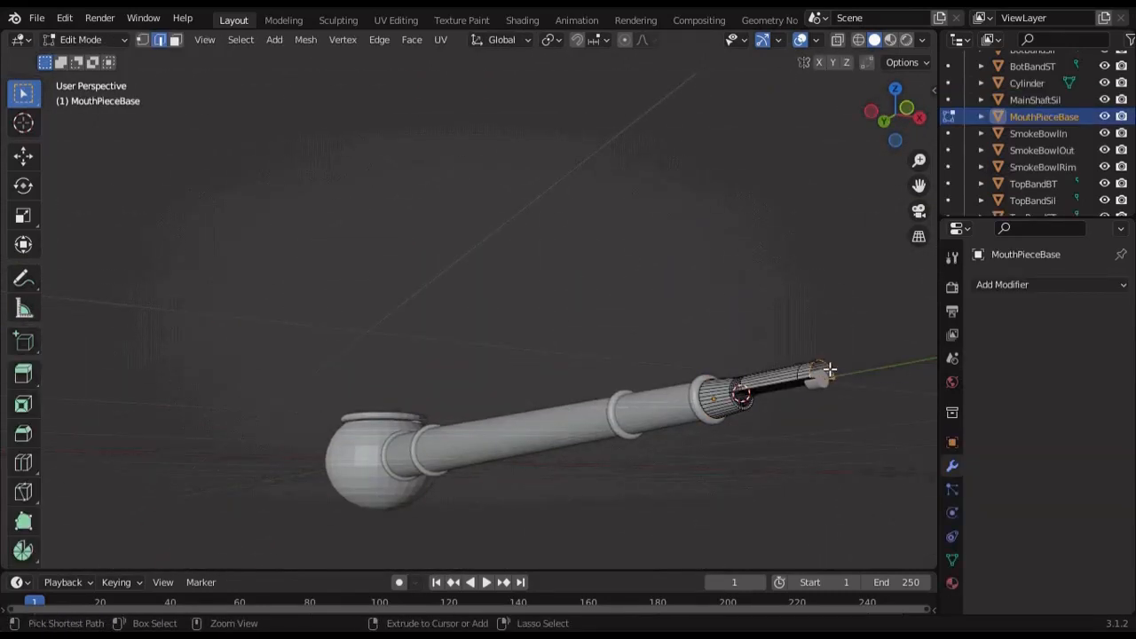
key("Tab")
key("Delete")
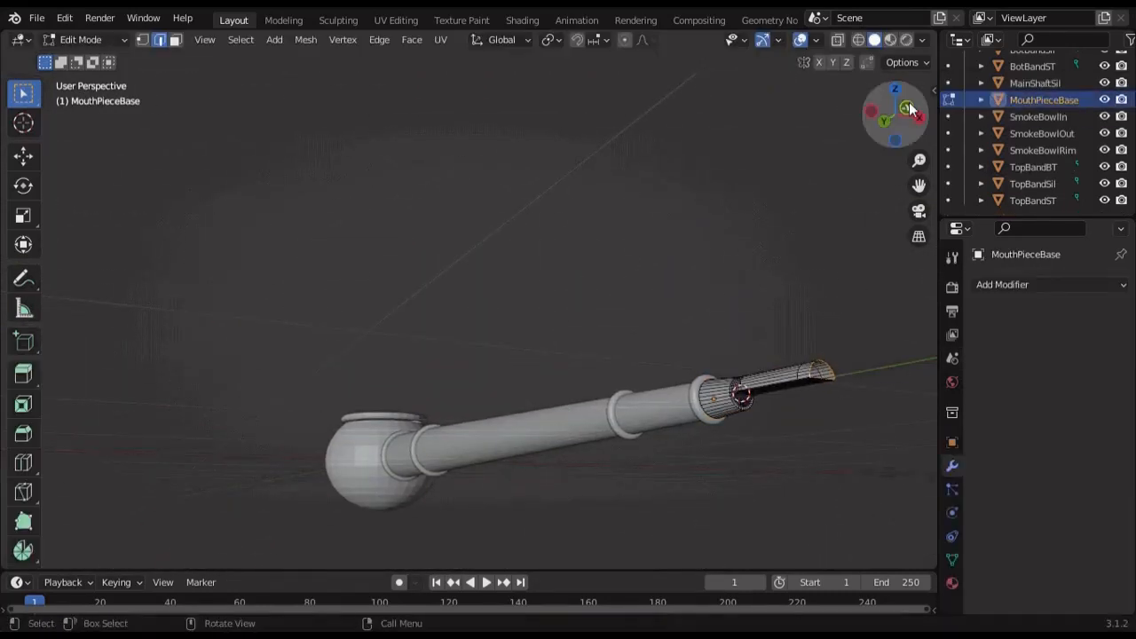
From the left view, scale the mouthpiece's end loop by 0.6 and raise it along Z to the shaft's top line
left_click(909, 108)
key("KP_Decimal")
key("s")
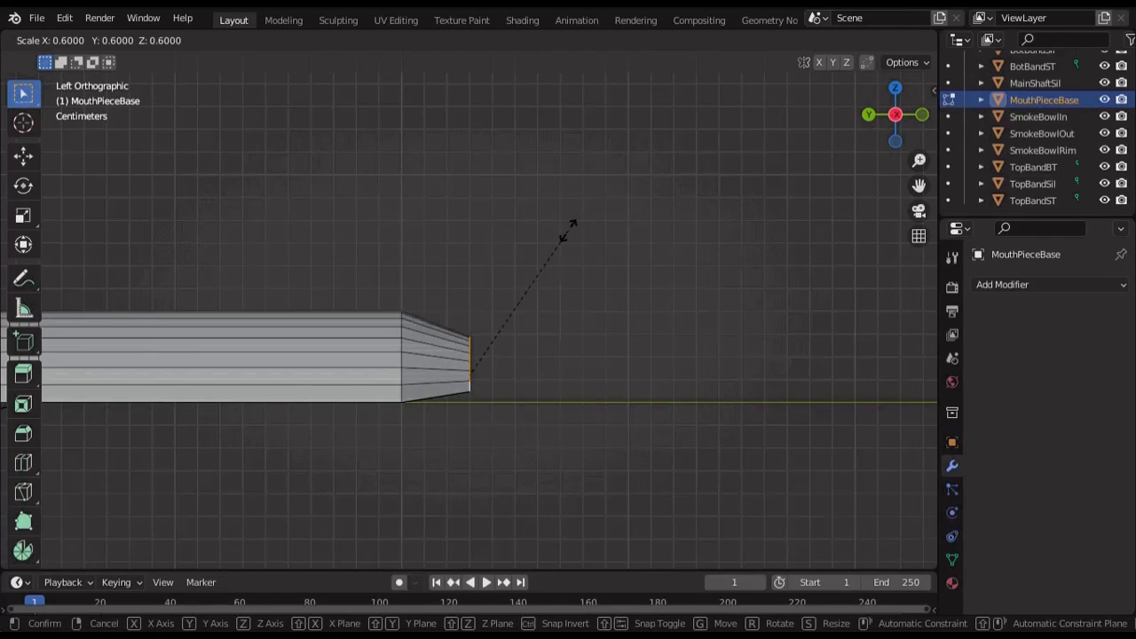
left_click(568, 231)
scroll(575, 266, "up", 7)
key("g")
key("z")
left_click(578, 305)
scroll(573, 346, "up", 5)
key("g")
key("z")
left_click(566, 394)
scroll(577, 346, "up", 6)
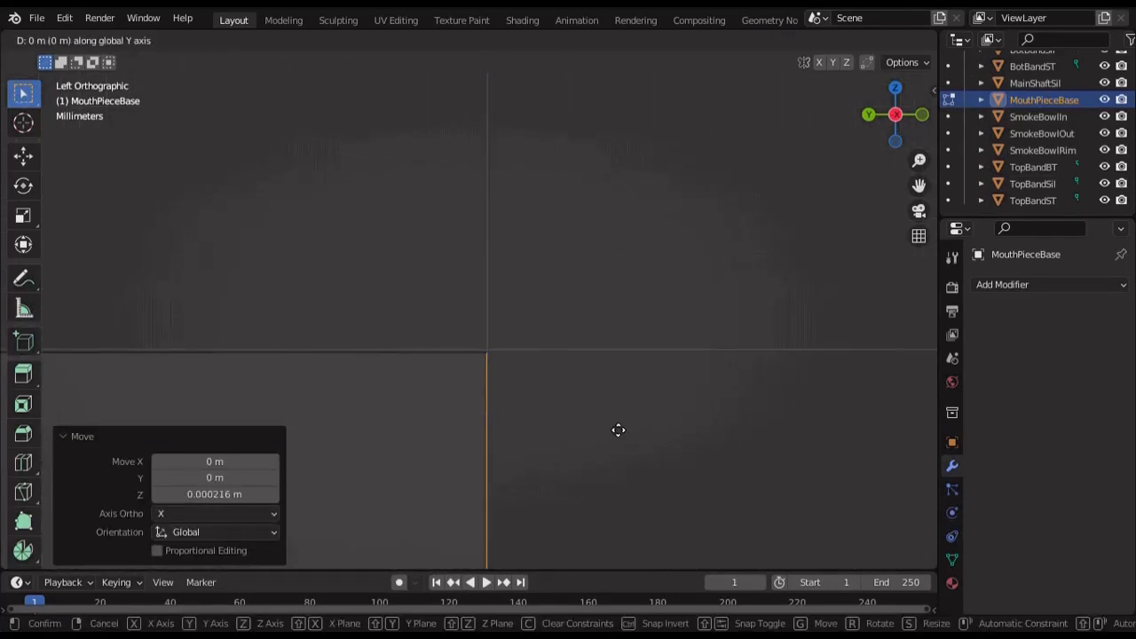
left_click(36, 18)
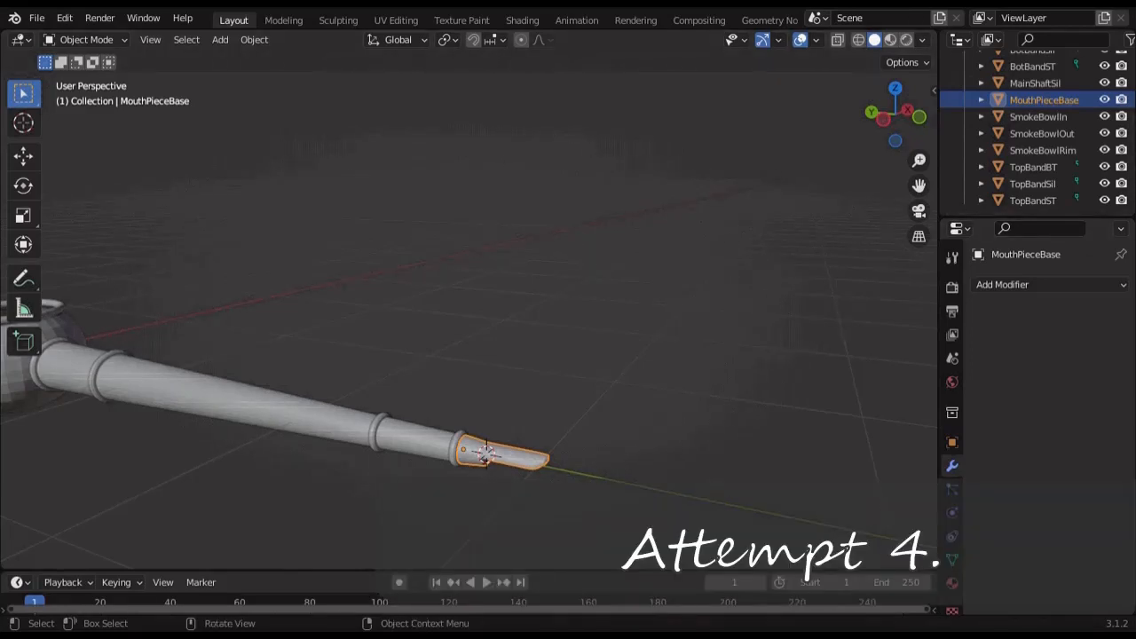
Add a mesh circle at the 3D cursor on the mouthpiece
middle_click_drag(550, 408, 641, 413)
key("shift+a")
mouse_move(639, 289)
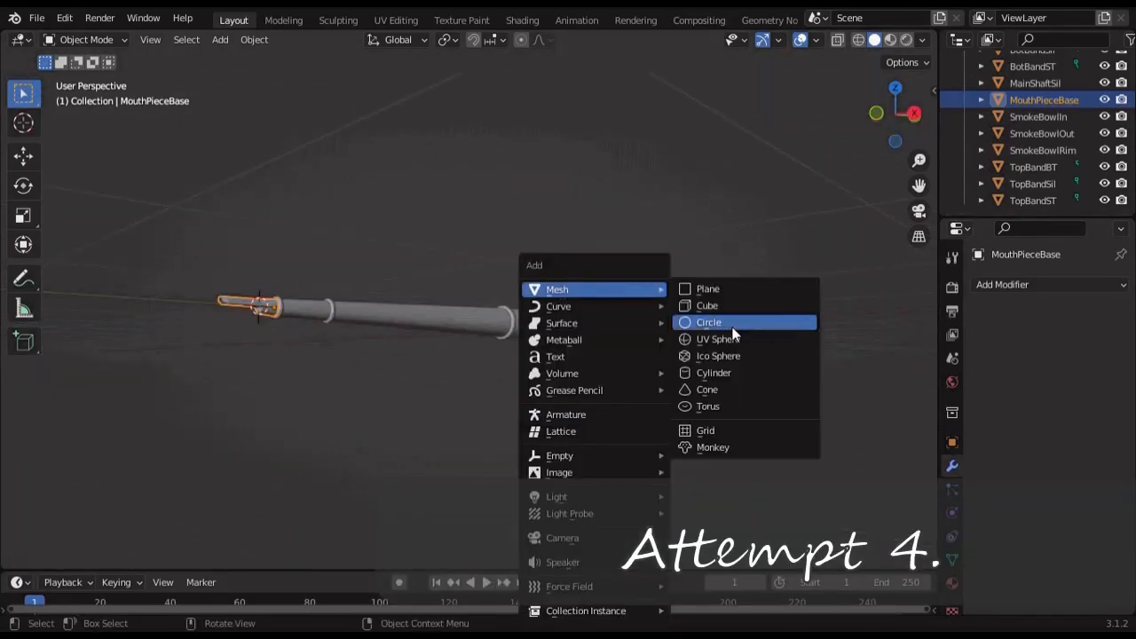
left_click(732, 327)
middle_click_drag(692, 342, 652, 383)
middle_click_drag(382, 426, 568, 418, "shift")
Add a second 32-vertex mesh circle at the same spot and scale it by 0.5
key("shift+a")
left_click(695, 329)
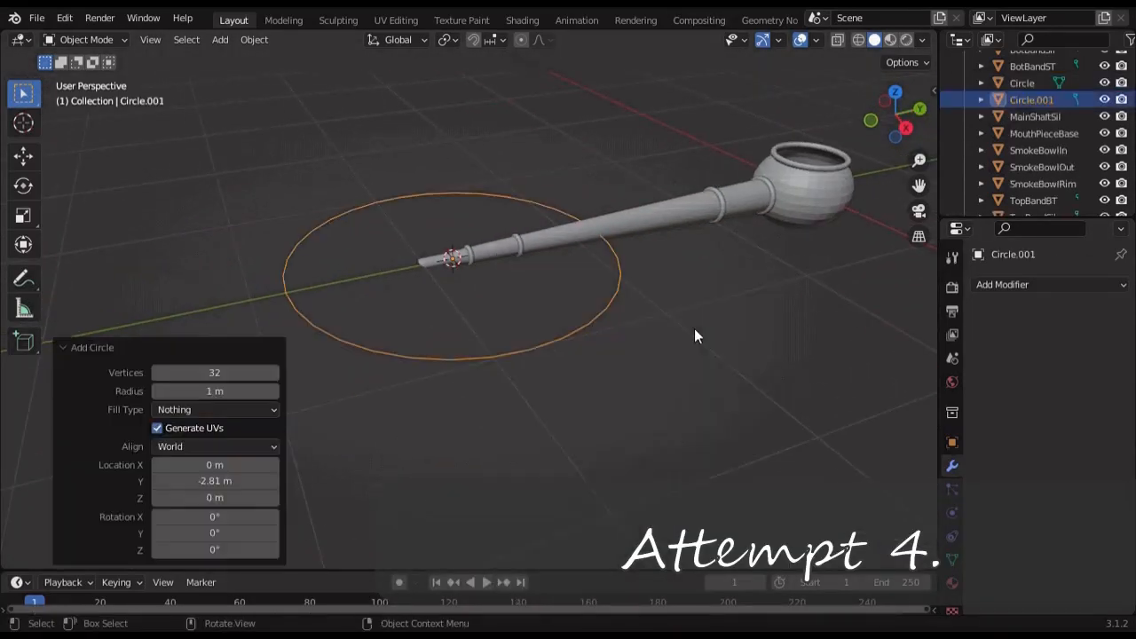
type("s.5")
key("Return")
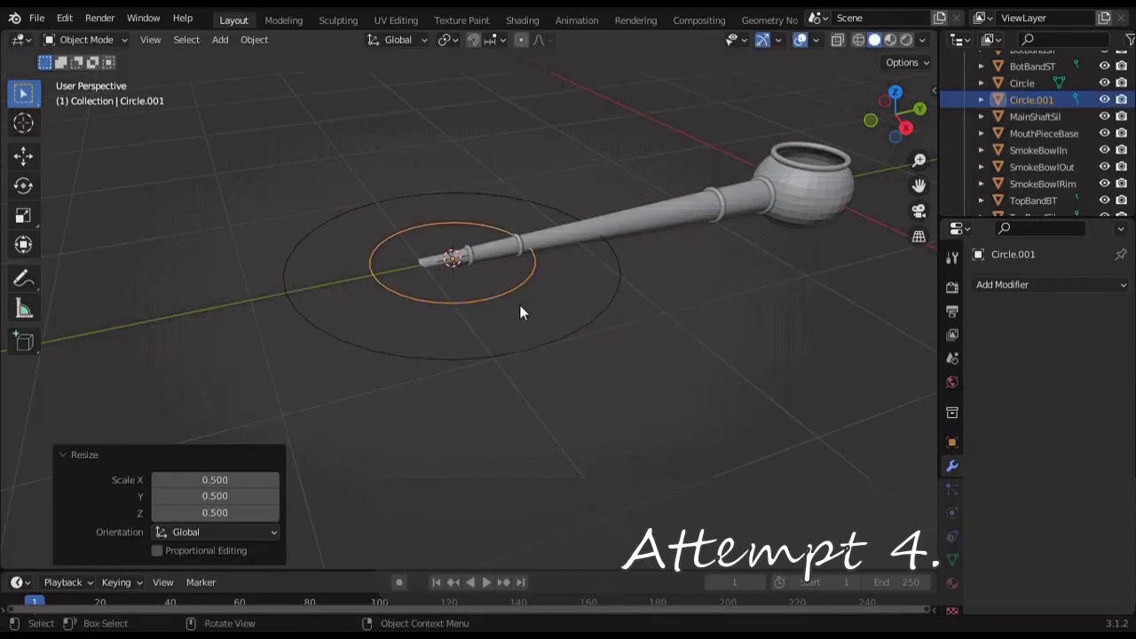
From the top view, delete the lower half of the smaller circle in Edit Mode
middle_click_drag(523, 309, 497, 315)
key("Tab")
middle_click_drag(456, 414, 453, 389)
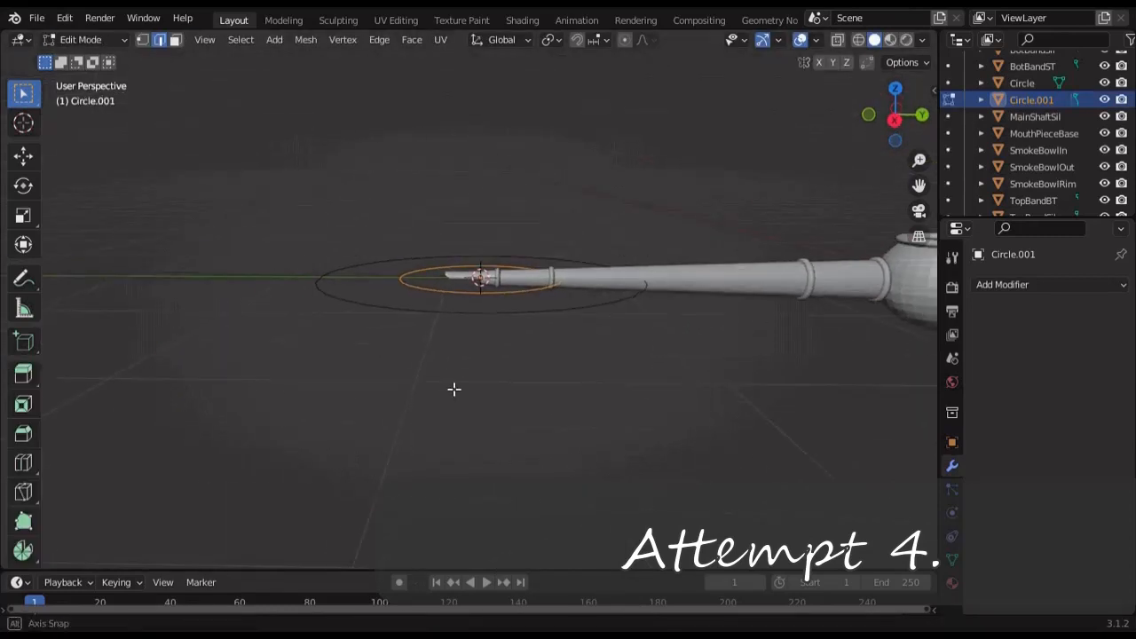
left_click(894, 89)
left_click_drag(280, 293, 577, 422)
key("x")
left_click(682, 432)
Separate the right-hand quarter of the small half circle into its own object
key("shift+z")
left_click_drag(394, 312, 546, 199)
key("shift+z")
right_click(471, 232)
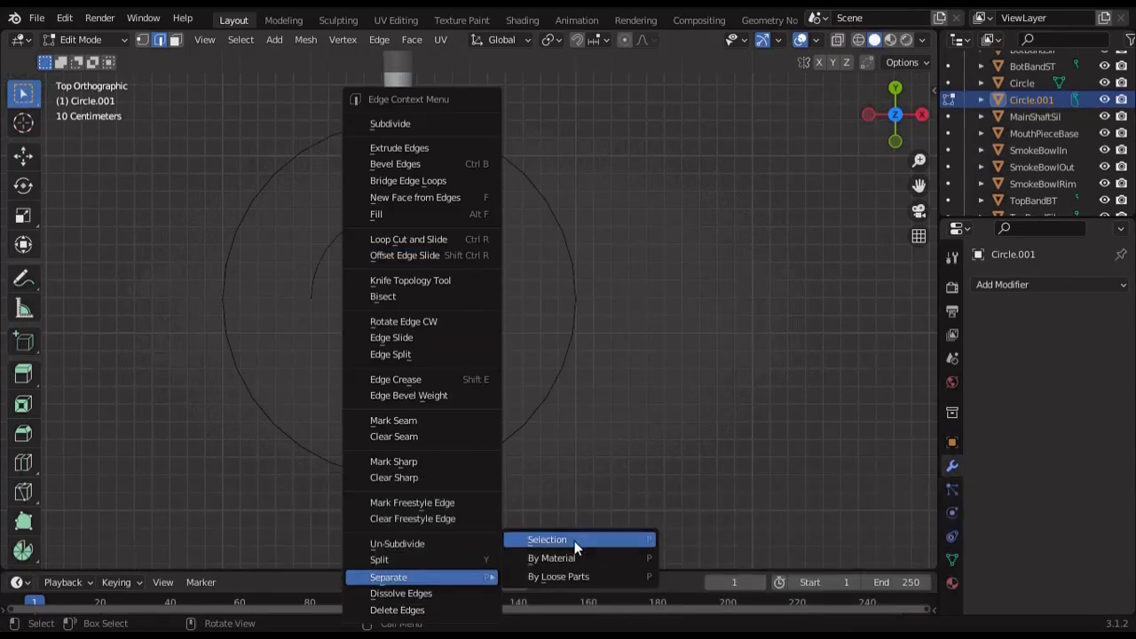
left_click(574, 543)
key("Tab")
Rotate the large circle and both quarter arcs together by 90° so that the circle stands upright
middle_click_drag(603, 426, 497, 316)
left_click(890, 120)
key("r")
left_click(489, 231)
middle_click_drag(462, 200, 556, 331)
left_click(682, 240, "shift")
left_click(907, 131)
type("r90")
key("Return")
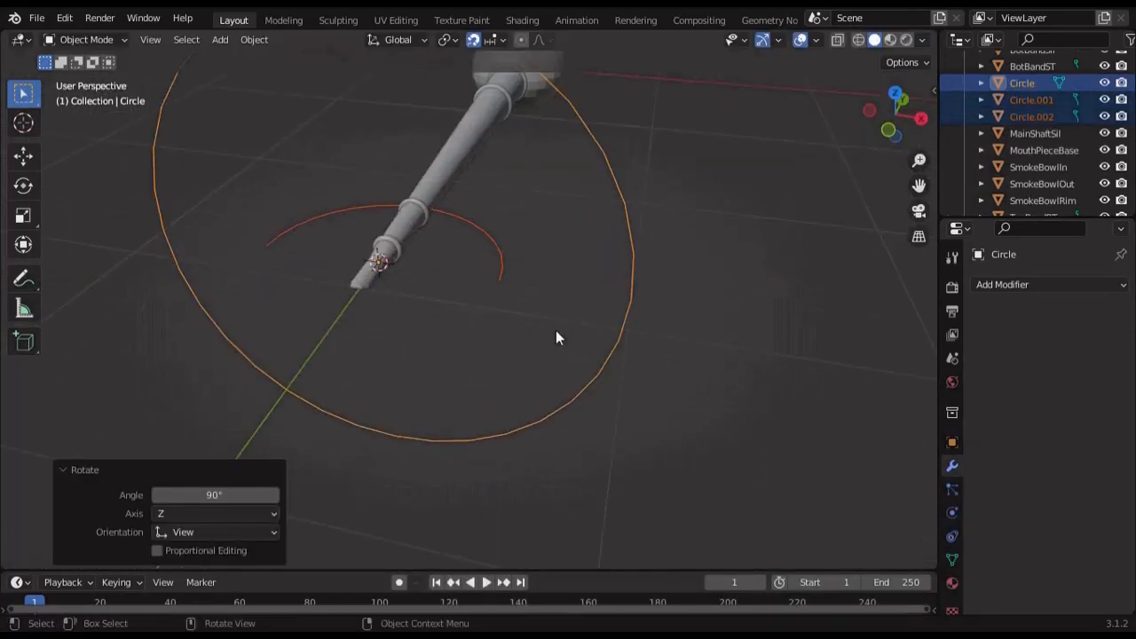
Rotate the two quarter arcs by 180° from the side view
left_click(489, 235)
left_click(355, 210, "shift")
left_click(921, 118)
type("r180")
key("Return")
From the front view, turn the right quarter arc upright and move it along X to the large circle's right edge
left_click(458, 381)
left_click(891, 135)
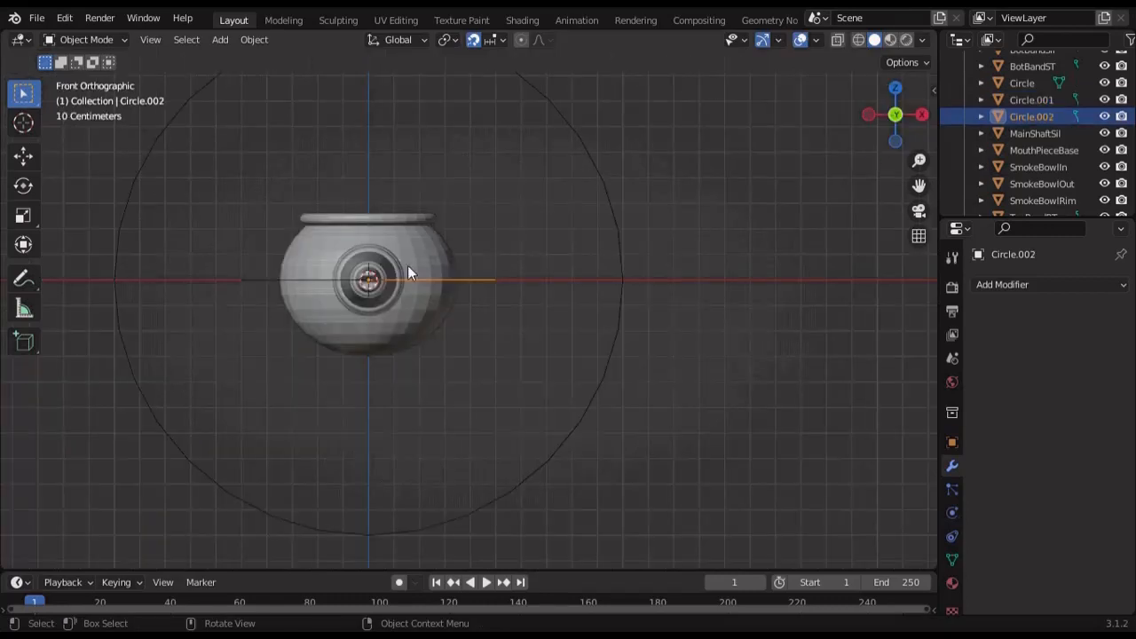
key("r")
left_click(332, 163)
key("g")
key("x")
left_click(596, 284)
From the front view, rotate the left quarter arc by 90° and move it along X to the large circle's left edge
middle_click_drag(604, 297, 500, 327)
left_click(326, 235)
left_click(883, 123)
key("r")
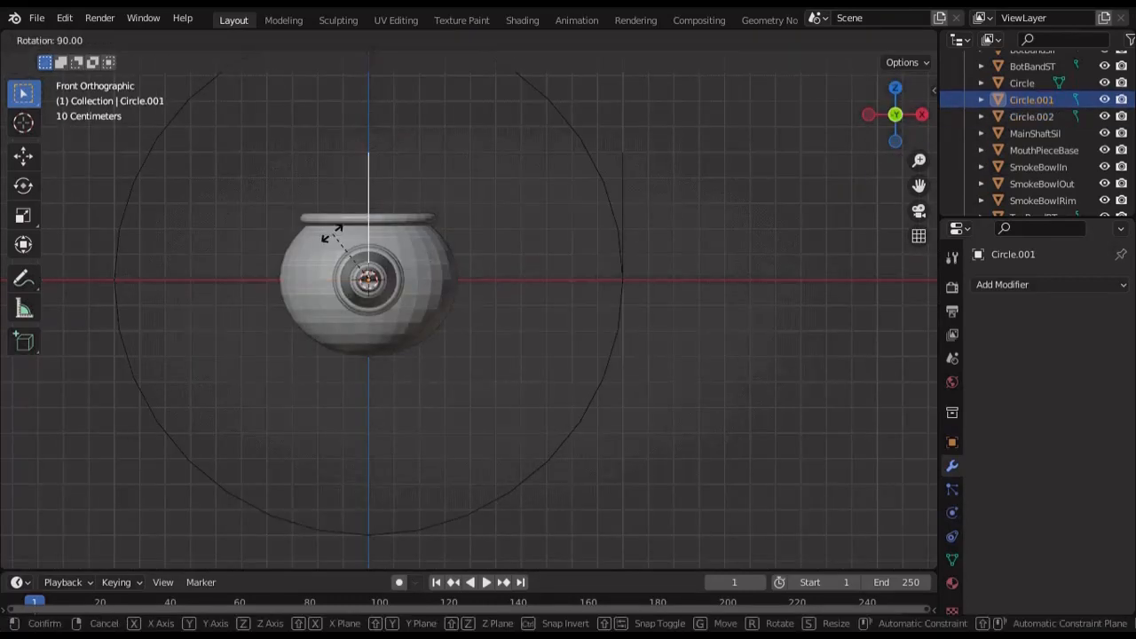
left_click(332, 234)
key("g")
key("x")
From the right view, rotate both arcs by 85° and a further 5°, and move them along Y onto the circle's sides
middle_click_drag(444, 253, 348, 281)
left_click(479, 236, "shift")
key("r")
left_click(541, 160)
scroll(603, 288, "up", 5)
key("shift+z")
key("r")
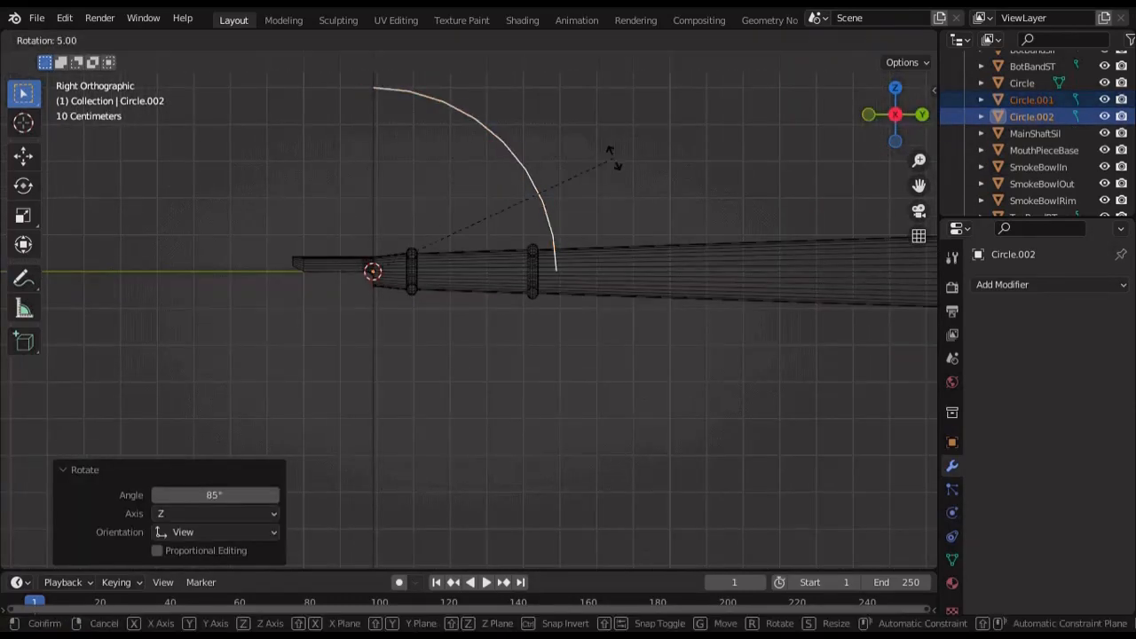
left_click(613, 160)
key("g")
key("y")
left_click(426, 250)
Delete the upper half of the large circle in Edit Mode
middle_click_drag(399, 252, 477, 272)
left_click(296, 73)
key("Tab")
left_click(877, 122)
left_click_drag(135, 90, 744, 337)
key("x")
left_click(612, 241)
middle_click_drag(621, 400, 538, 401)
key("Tab")
Join both quarter arcs with the large half circle into one object and apply a modifier to it
left_click(535, 275, "shift")
left_click(286, 311, "shift")
key("ctrl+j")
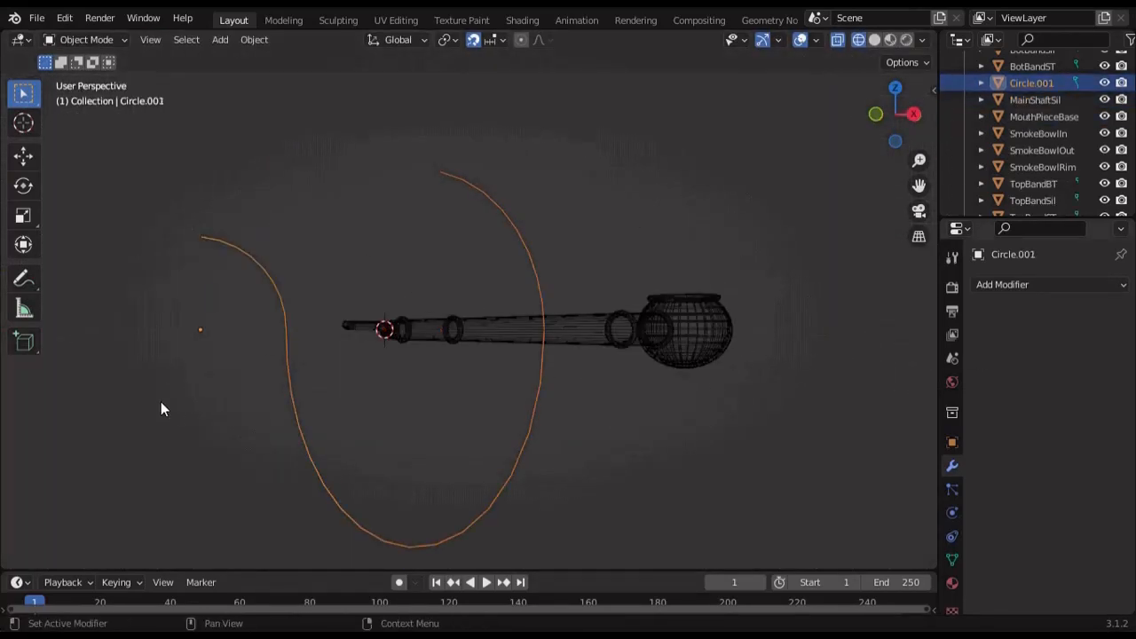
left_click(1112, 291)
left_click(790, 606)
left_click(1079, 314)
left_click(1010, 332)
middle_click_drag(622, 337, 524, 366)
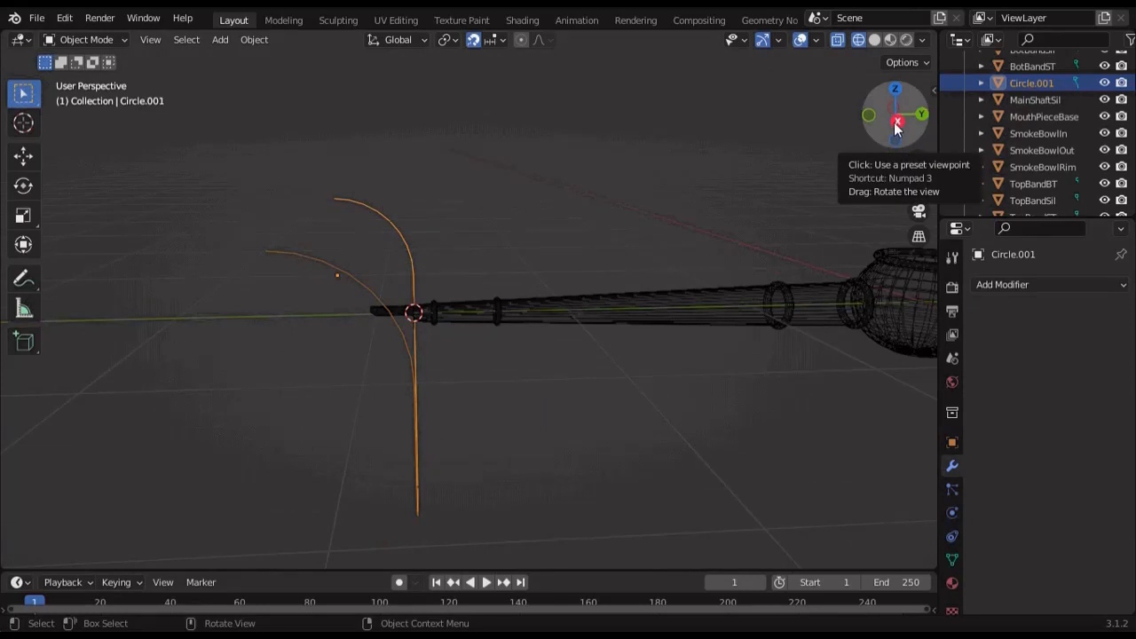
Set the joined curve's origin to the 3D cursor
left_click(869, 115)
left_click(874, 40)
right_click(597, 380)
right_click(612, 319)
mouse_move(611, 320)
left_click(710, 355)
Scale the joined curve down towards the mouthpiece's end size, finishing with a factor of 0.4
key("s")
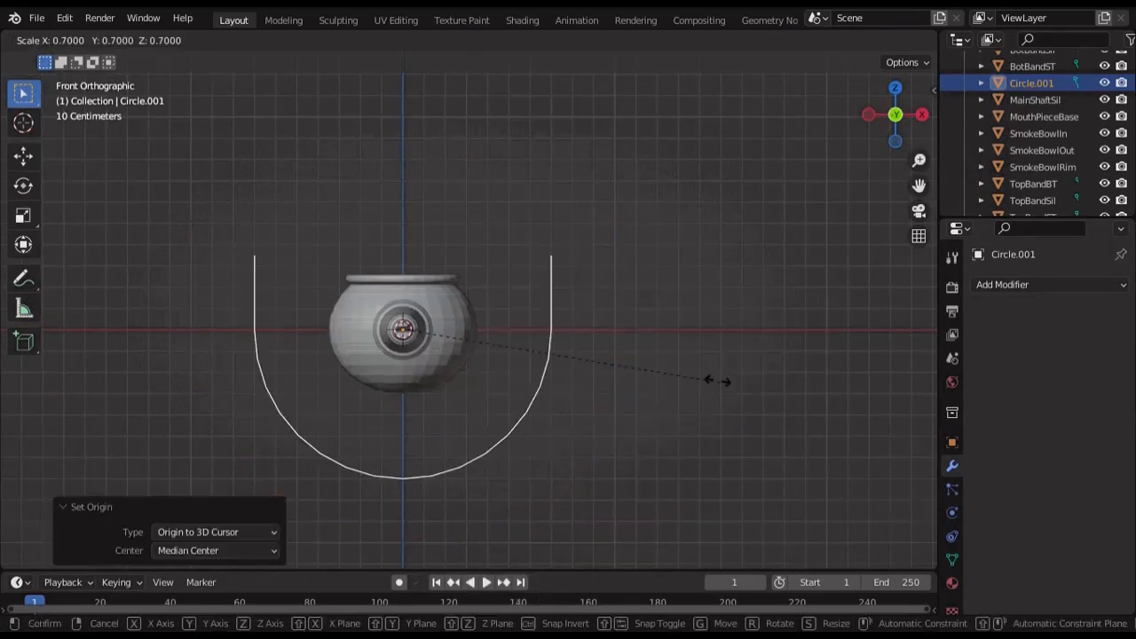
left_click(539, 311)
scroll(537, 300, "up", 12)
key("s")
left_click(602, 343)
left_click(859, 40)
left_click(922, 115)
scroll(686, 287, "down", 8)
scroll(686, 286, "up", 8)
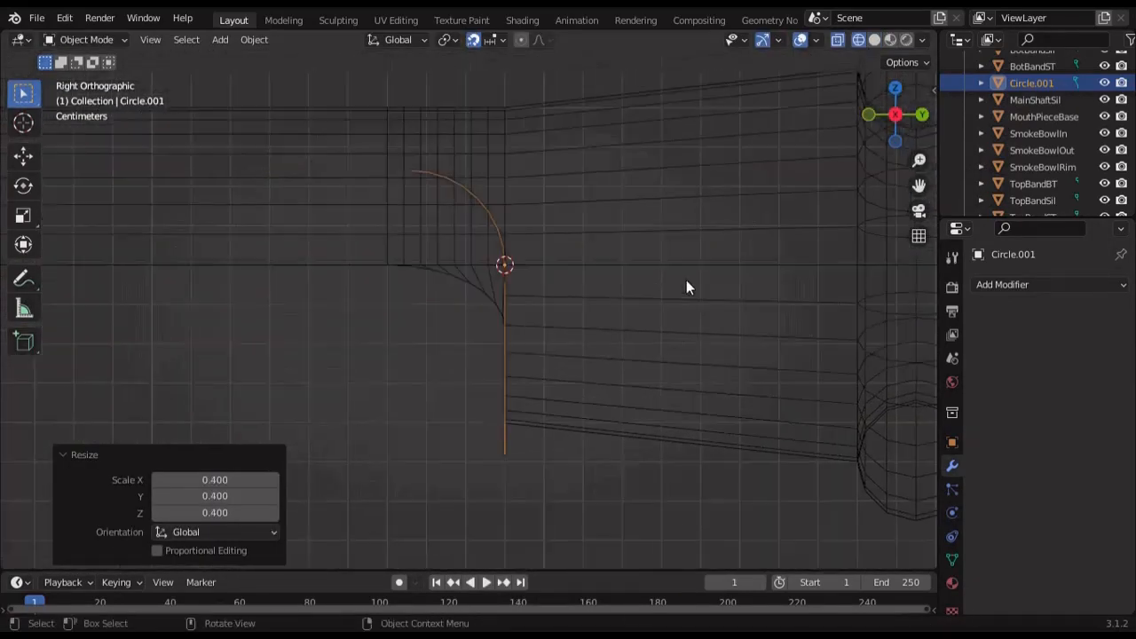
Shrink the curve further by 0.8 and 0.9 to fit it inside the mouthpiece's end face
left_click(720, 224)
left_click(869, 115)
left_click(875, 40)
middle_click_drag(698, 300, 835, 274)
key("s")
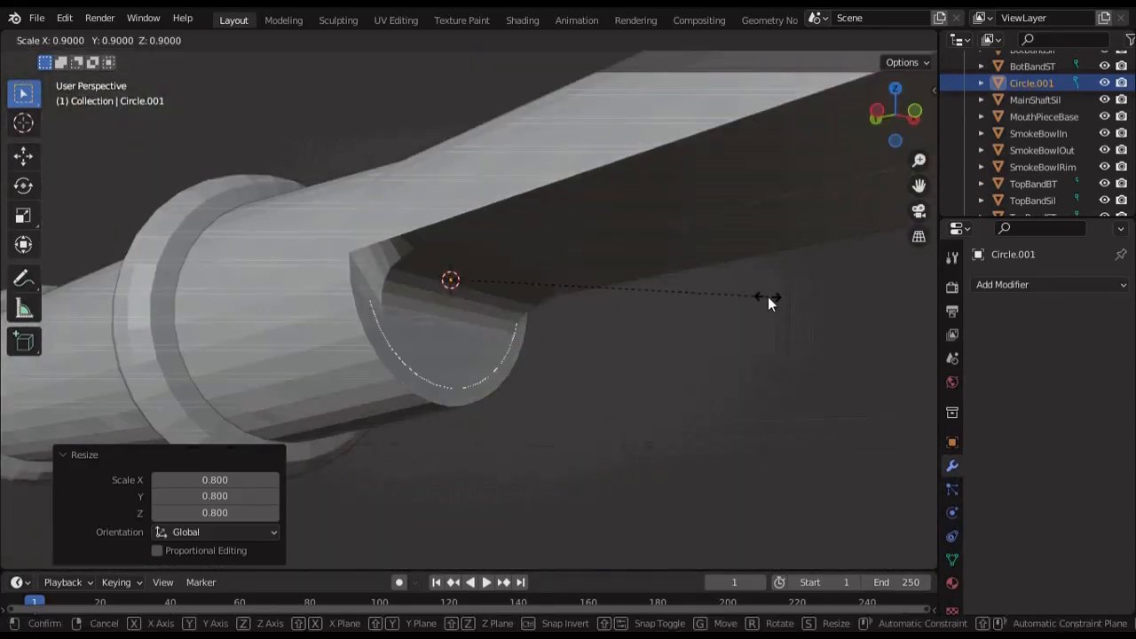
left_click(769, 299)
left_click(859, 40)
key("s")
left_click(648, 324)
From the left view, lower the curve along Z by about 0.01 m at the mouthpiece's end face
left_click(953, 442)
scroll(503, 342, "down", 2)
key("g")
left_click(504, 383)
scroll(538, 288, "up", 9)
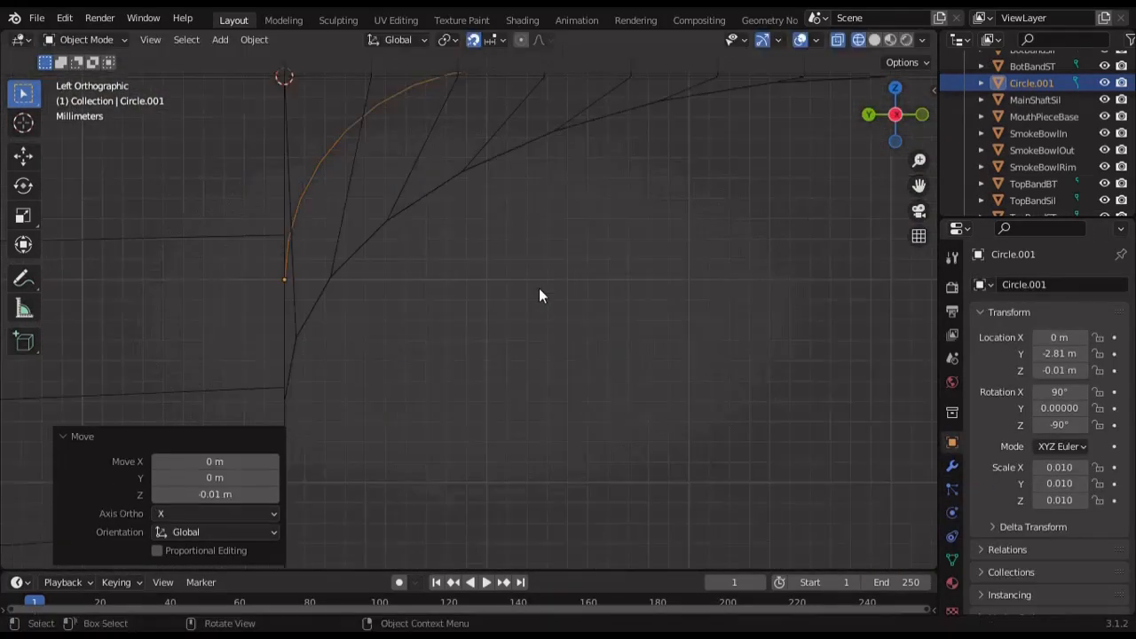
middle_click_drag(539, 287, 536, 515, "shift")
scroll(537, 515, "up", 12)
left_click(749, 249)
scroll(743, 246, "down", 10)
mouse_move(743, 246)
middle_mouse_down()
mouse_move(526, 297)
mouse_move(545, 307)
middle_mouse_up()
Enlarge the curve to match the recess outline on the end face, finishing with a factor of 1.019
left_click(874, 40)
scroll(619, 388, "up", 2)
scroll(596, 396, "down", 5)
middle_click_drag(595, 396, 480, 364)
left_click(858, 40)
key("s")
left_click(564, 421)
left_click(874, 40)
left_click(894, 114)
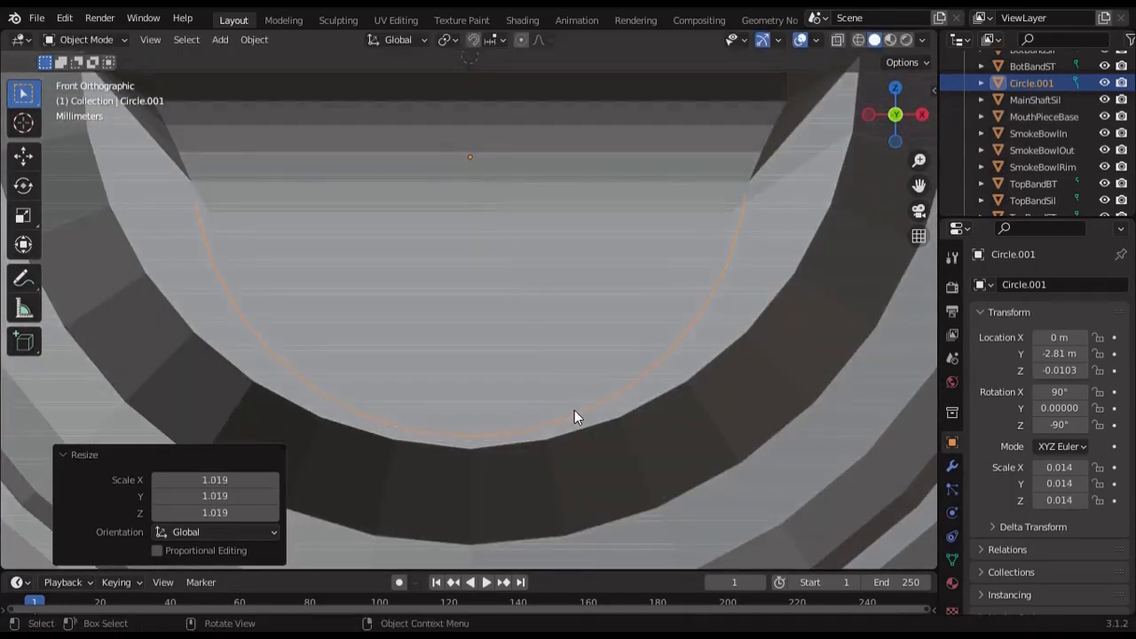
Widen the curve along X by 1.168 in the front view
scroll(574, 418, "down", 5)
key("shift+z")
left_click(716, 249)
key("shift+z")
middle_click_drag(715, 250, 690, 257)
Check the curve against the recess in the left view and delete the curve
key("shift+z")
key("ctrl+KP_3")
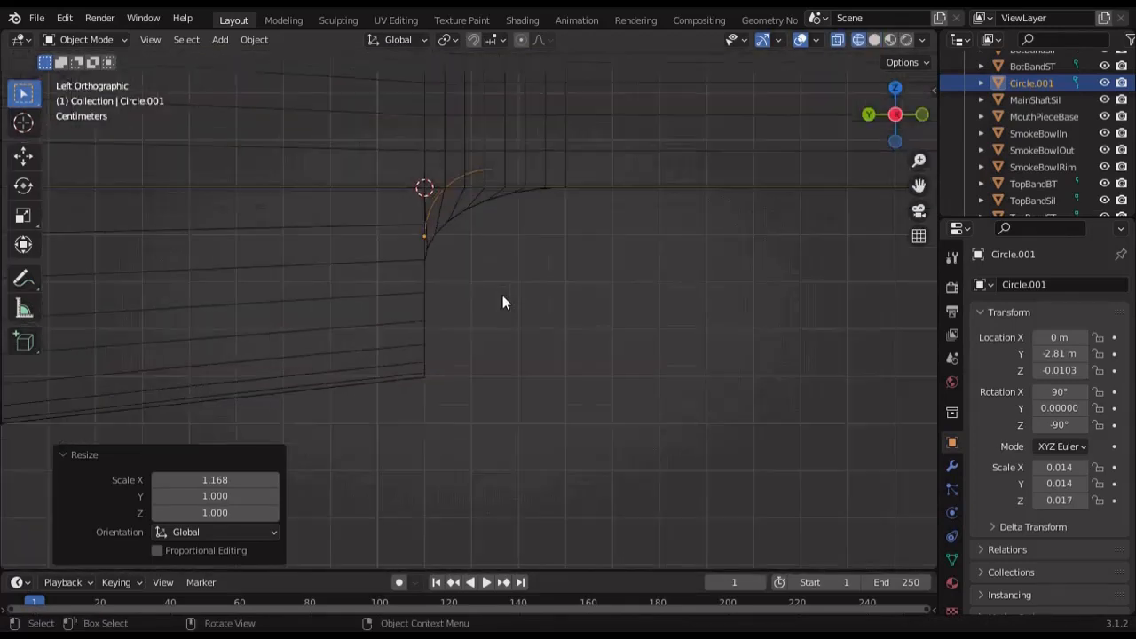
scroll(503, 294, "down", 4)
key("Delete")
Delete the mouthpiece's end cap, recess and underside faces in face select mode
middle_click_drag(733, 401, 536, 396)
key("shift+z")
left_click(493, 318)
key("Tab")
key("3")
middle_click_drag(470, 351, 406, 360)
scroll(395, 338, "up", 3)
left_click(364, 264, "alt")
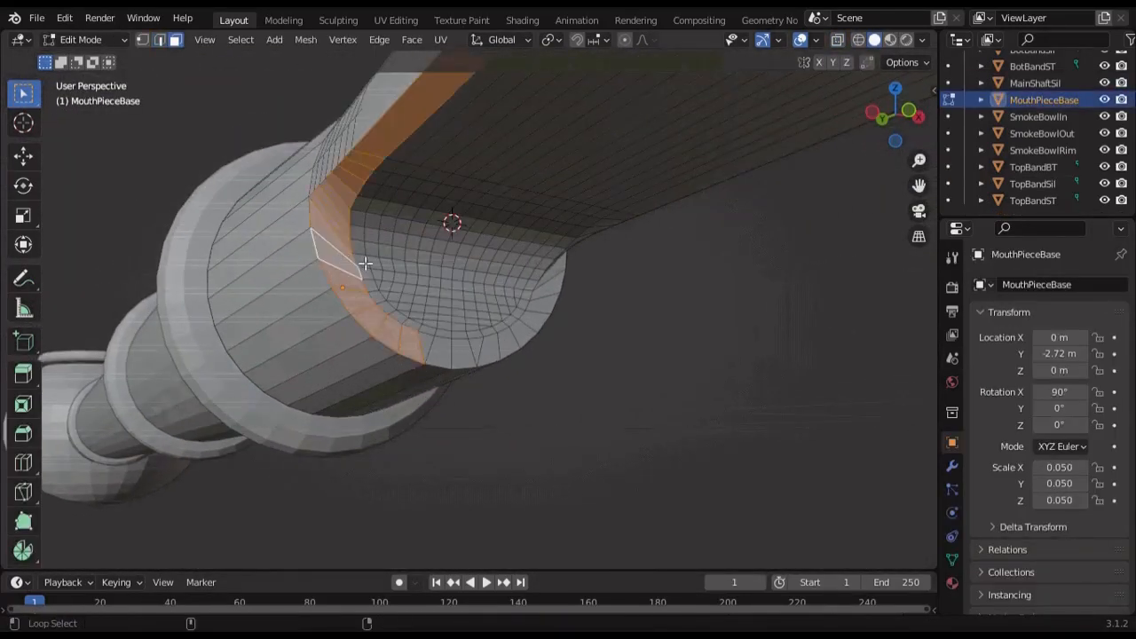
middle_click_drag(433, 269, 450, 401)
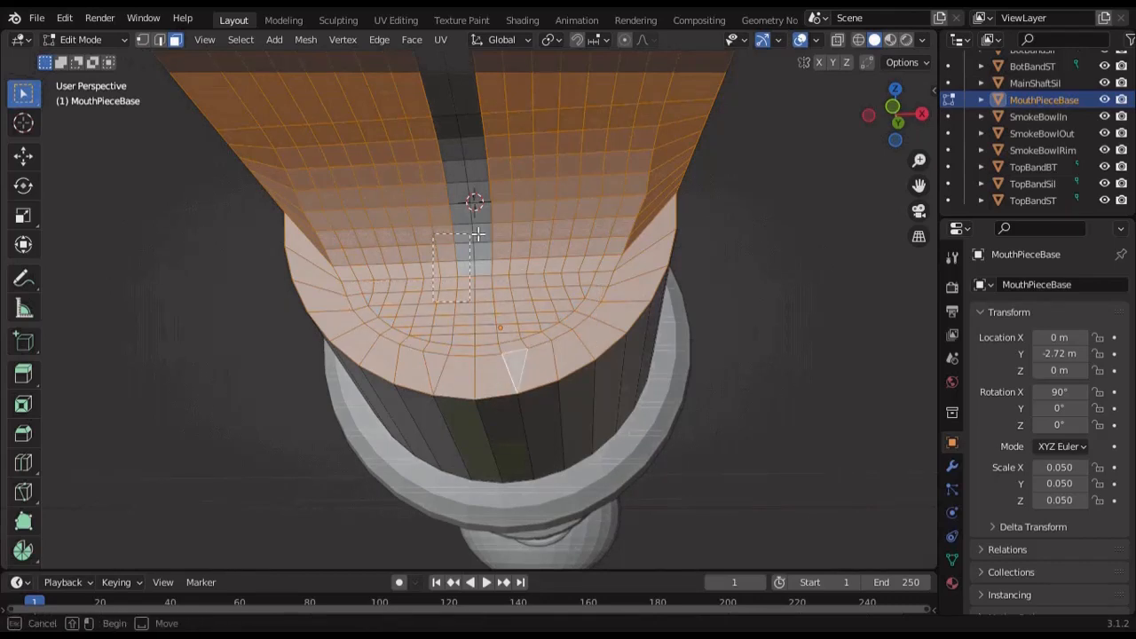
left_click_drag(478, 234, 488, 215, "shift")
scroll(447, 238, "down", 5)
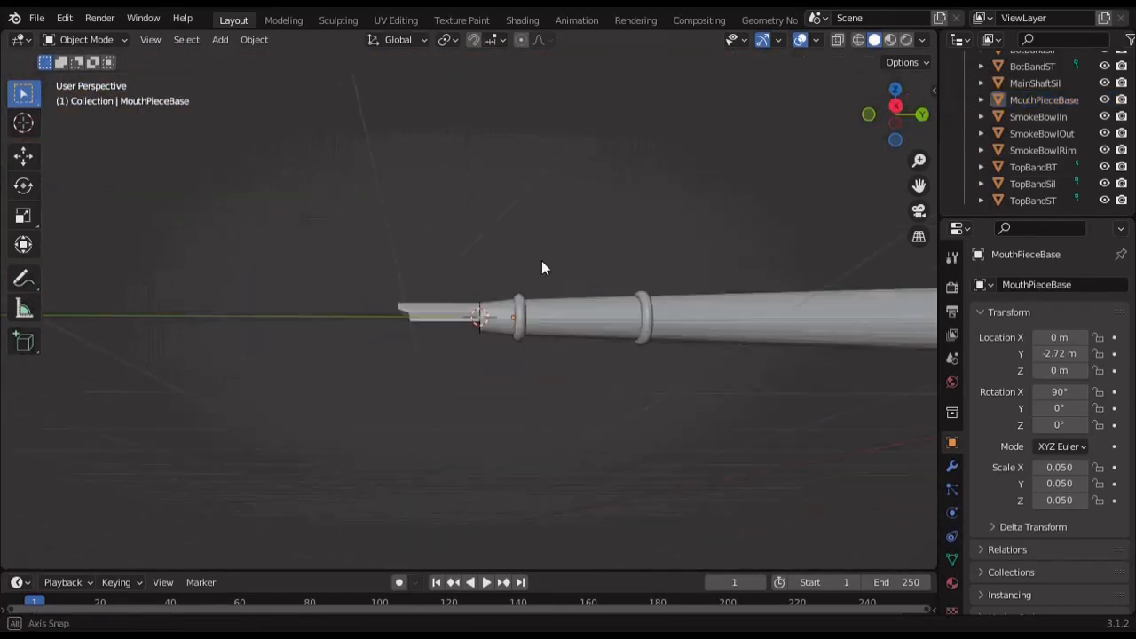
Add a 32-vertex cylinder at the 3D cursor, rotate it by -90° in the right view and scale it to 0.02
key("shift+a")
mouse_move(533, 241)
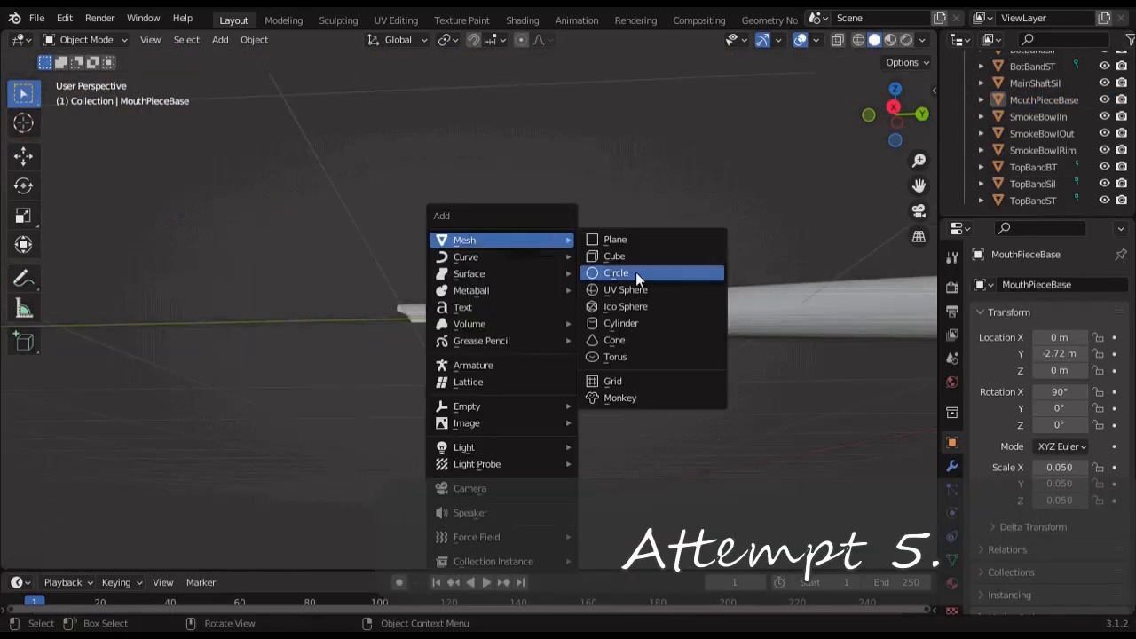
left_click(620, 323)
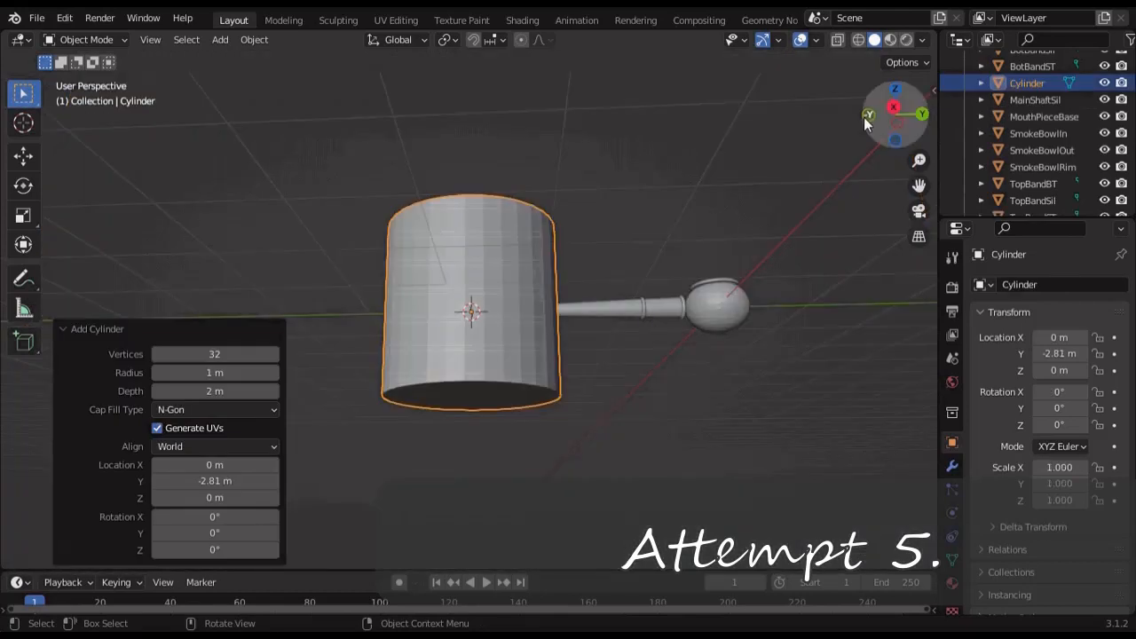
left_click(893, 107)
type("r-90")
key("Return")
key("s")
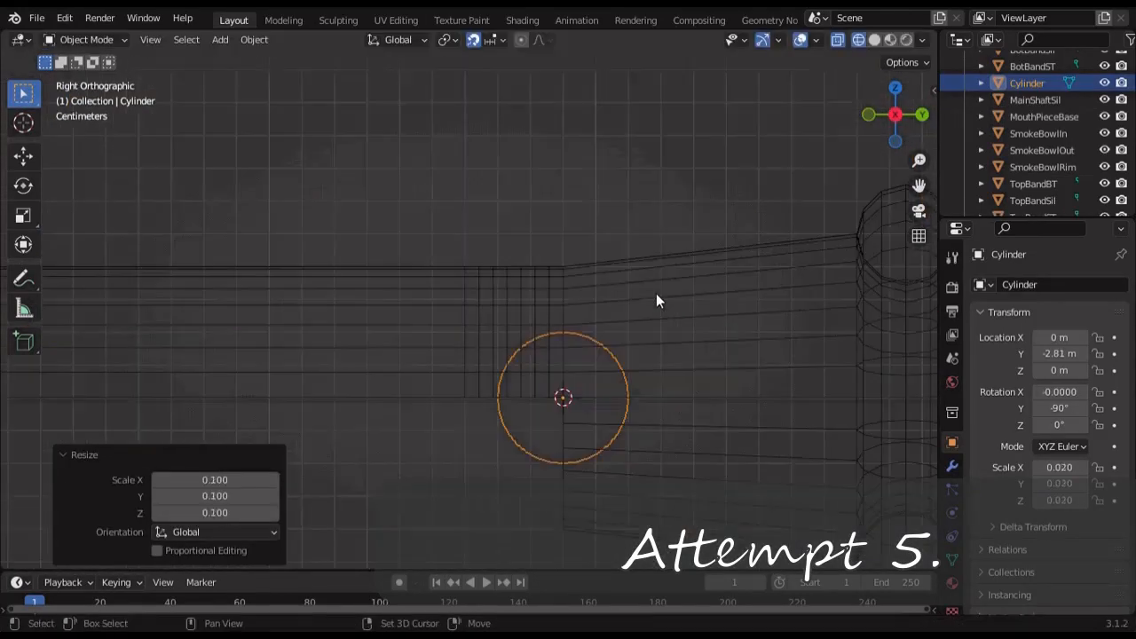
Move the cylinder down to Z -0.02 m and along Y to -2.83 m, below the mouthpiece beside the stem's end
middle_click_drag(656, 299, 598, 173, "shift")
scroll(598, 172, "up", 4)
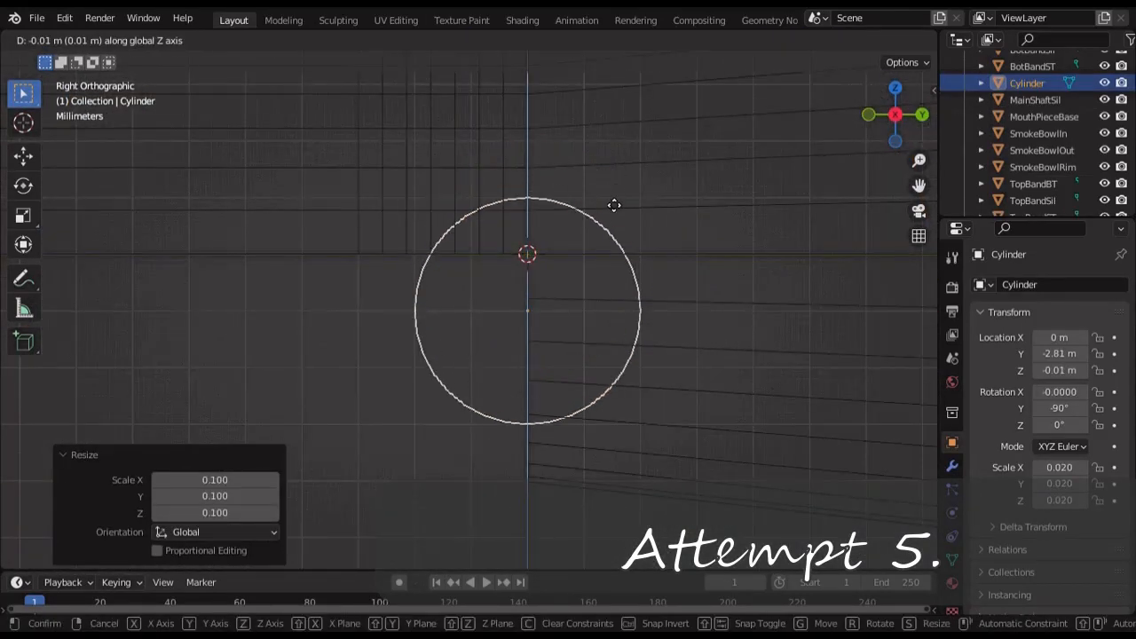
left_click(604, 250)
key("g")
key("y")
left_click(596, 258)
middle_click_drag(596, 258, 569, 337)
Delete the cylinder's end cap faces in Edit Mode
key("Tab")
left_click(517, 347)
key("x")
From the left view, delete the half of the cylinder's wall that faces the mouthpiece's tip
left_click(893, 116)
left_click(858, 40)
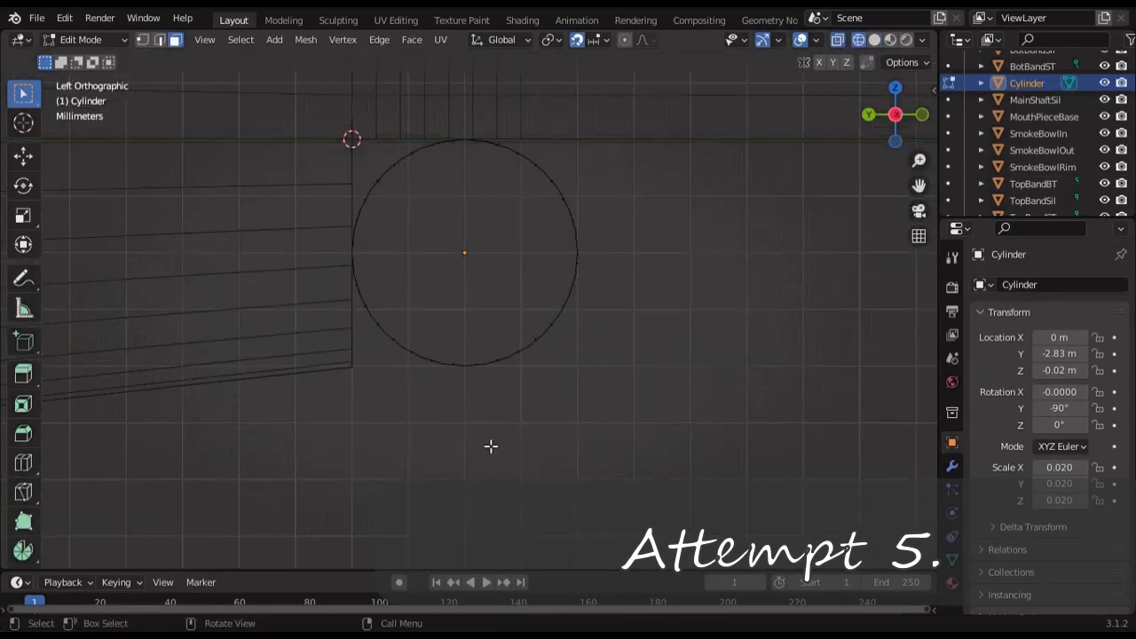
key("x")
middle_click_drag(488, 409, 784, 334)
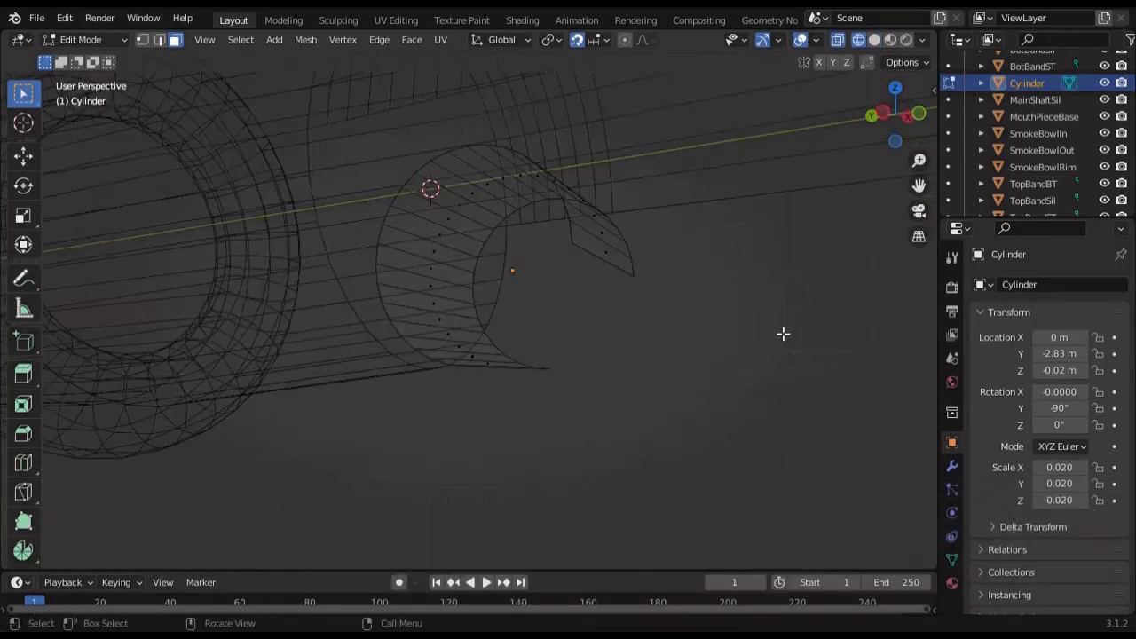
left_click(893, 115)
left_click_drag(470, 114, 682, 307)
left_click(874, 40)
middle_click_drag(459, 368, 568, 342)
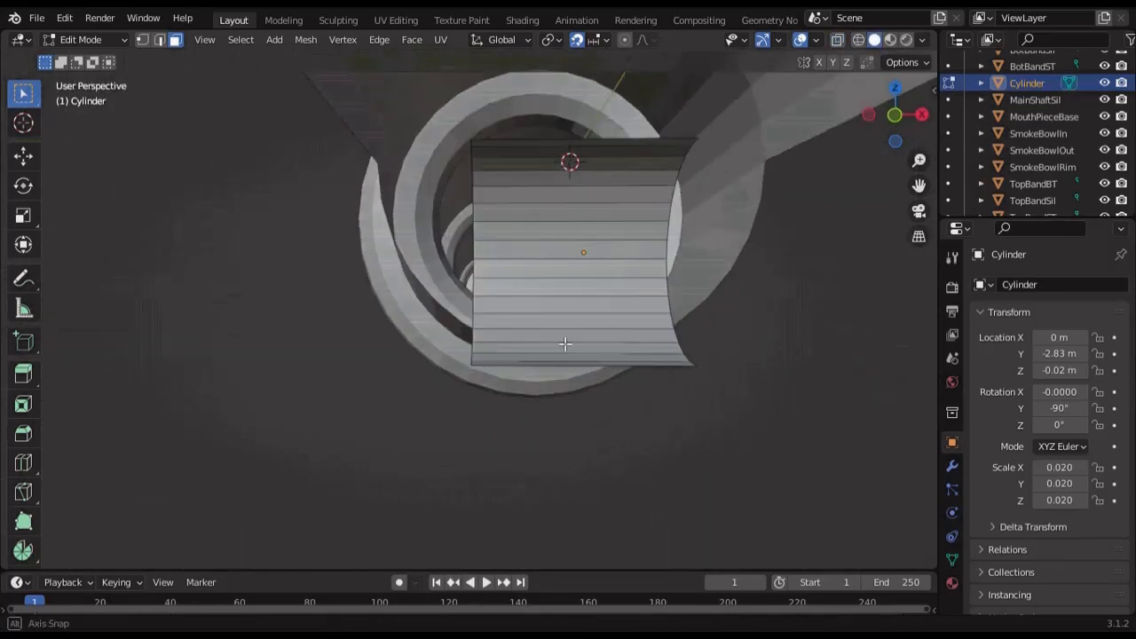
Add one centred loop cut running around the half-cylinder strip's curve and scale the strip along X
key("ctrl+r")
left_click(615, 255)
key("Tab")
left_click(894, 115)
key("s")
key("x")
left_click(704, 288)
middle_click_drag(704, 288, 474, 296)
Join the half-cylinder strip into the mouthpiece base mesh and start editing its vertices
key("Tab")
scroll(553, 274, "up", 5)
key("Tab")
left_click(359, 366, "shift")
key("ctrl+j")
key("Tab")
key("1")
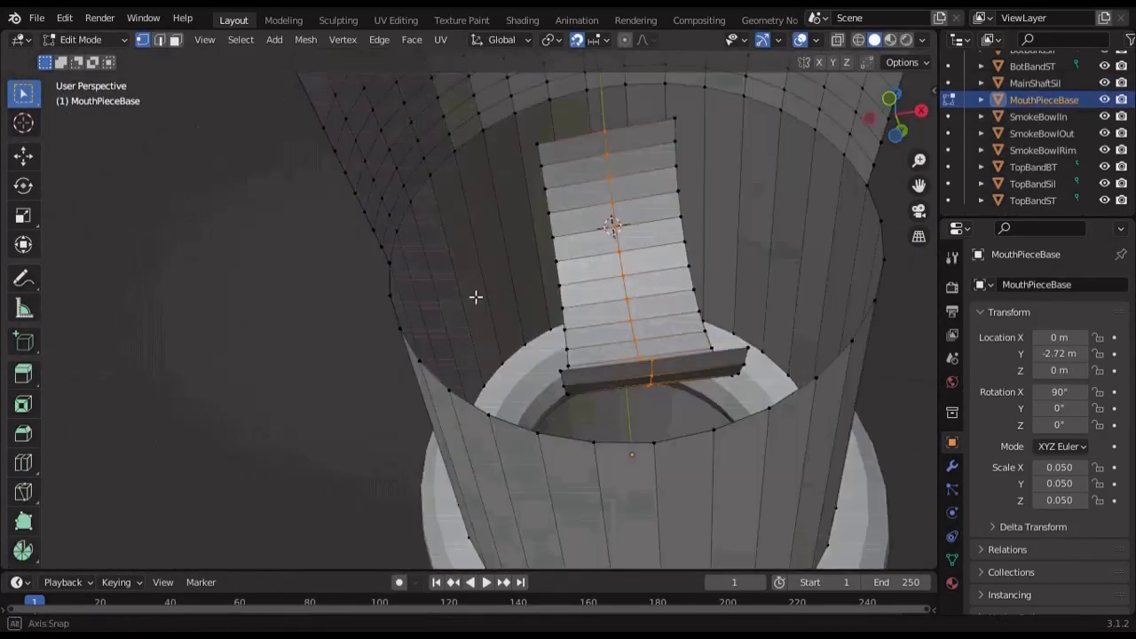
Try to bridge the edges of the curved strip and the mouthpiece tip
left_click(655, 355)
left_click(675, 455, "shift")
right_click(524, 163)
left_click(530, 524)
middle_click_drag(604, 259, 409, 228)
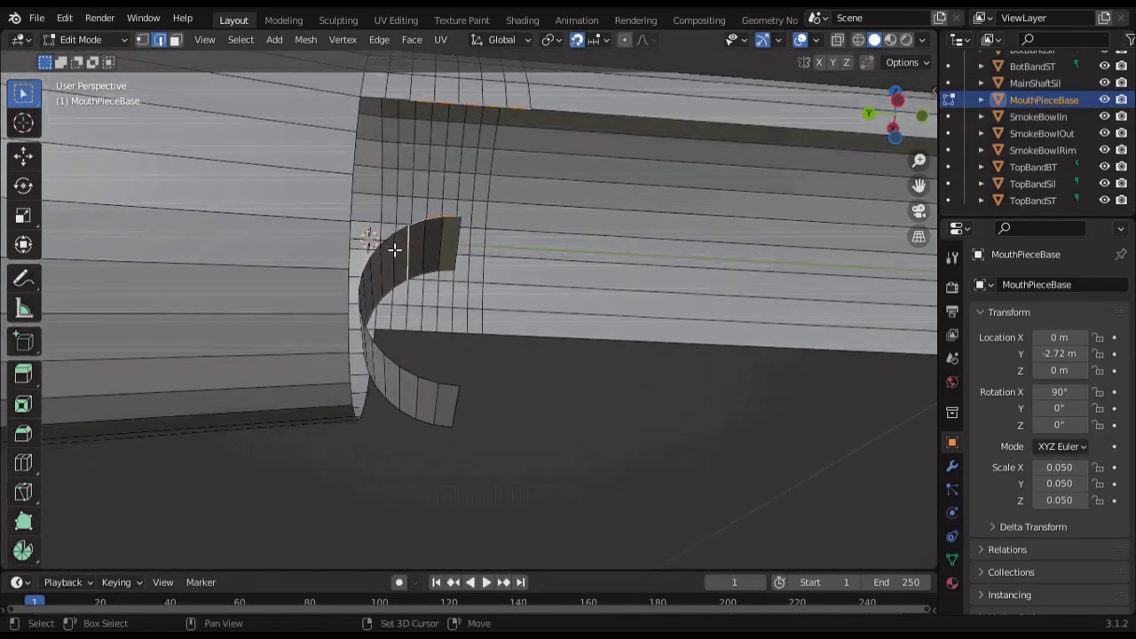
left_click(379, 40)
left_click(411, 94)
middle_click_drag(444, 177, 459, 157)
key("ctrl+z")
Delete the lower half of the curved strip's faces, keeping the quarter arc between shoulder and flat tip
scroll(557, 257, "down", 5)
scroll(582, 243, "up", 4)
key("ctrl+KP_3")
key("3")
key("alt+z")
left_click_drag(347, 258, 622, 435)
key("x")
key("f")
key("alt+z")
middle_click_drag(622, 435, 516, 311)
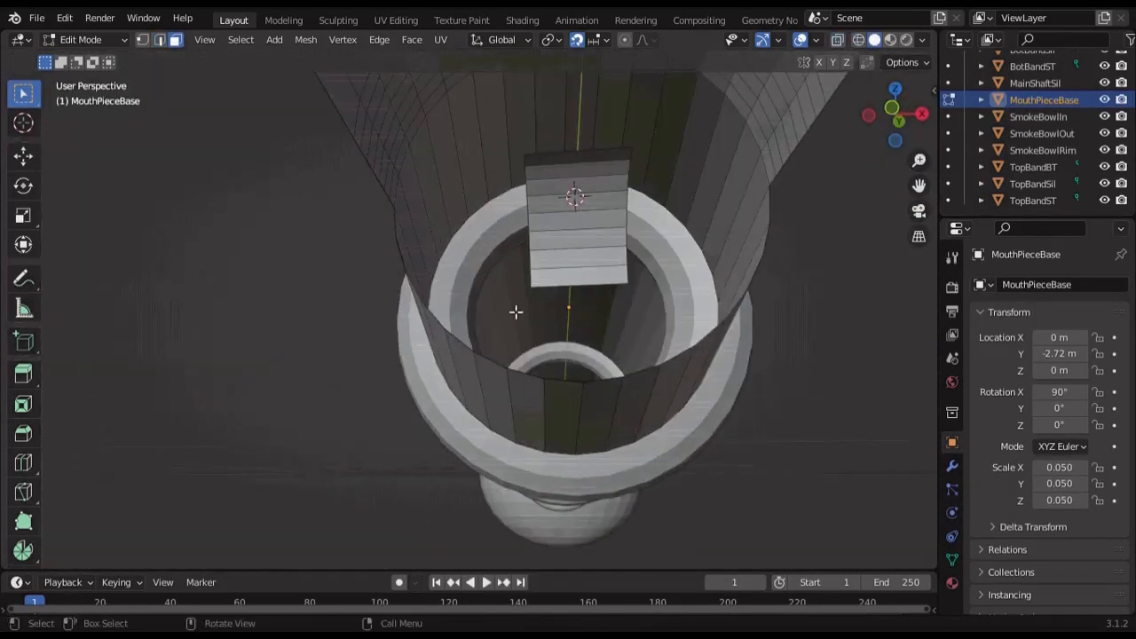
Scale the quarter-arc strip by 3.2 along X to widen it across the mouthpiece
middle_click_drag(315, 165, 602, 304)
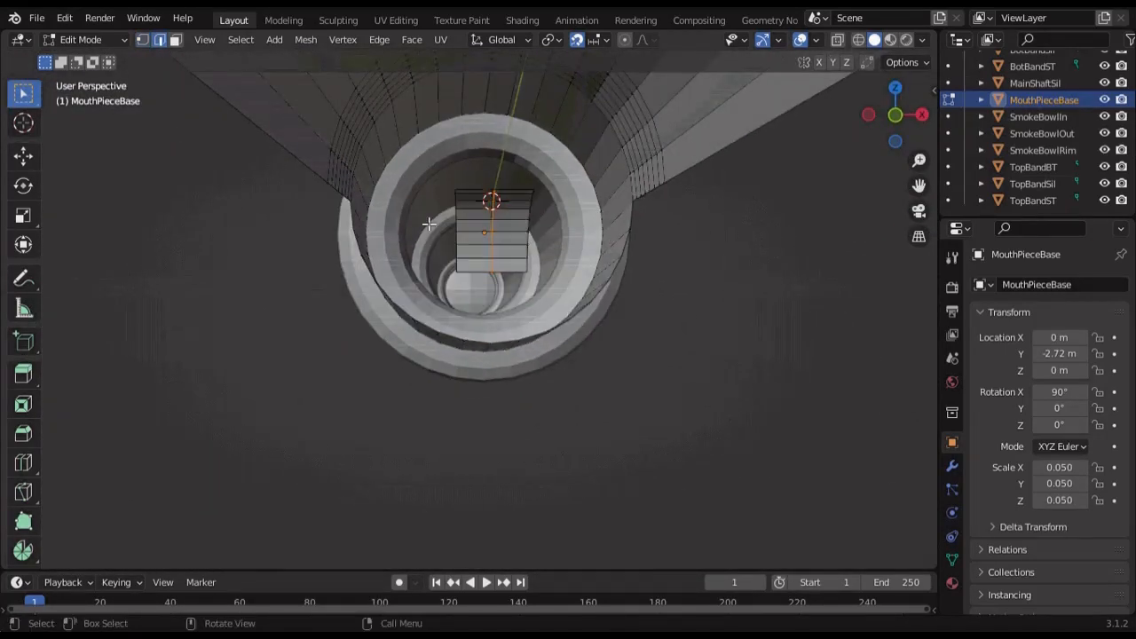
key("KP_1")
key("s")
key("x")
left_click(133, 222)
middle_click_drag(675, 253, 417, 213)
middle_click_drag(324, 306, 485, 307)
scroll(525, 275, "down", 4)
scroll(391, 213, "up", 4)
left_click(895, 118)
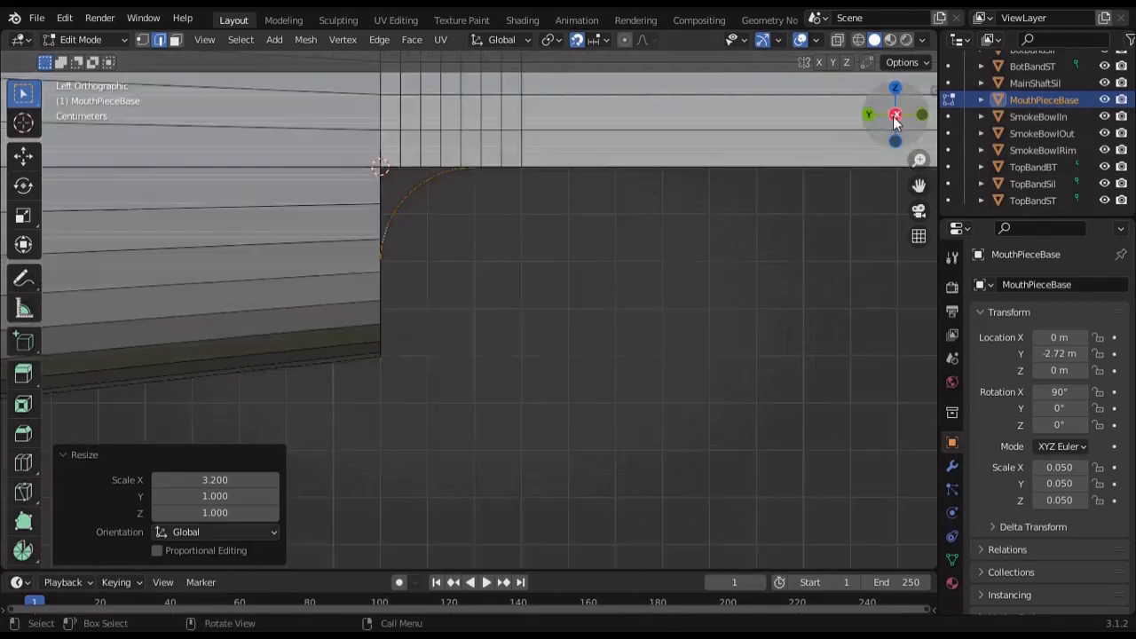
Dissolve the surplus edge loops on the mouthpiece tip beside the shoulder
scroll(390, 204, "up", 4)
key("1")
key("shift+z")
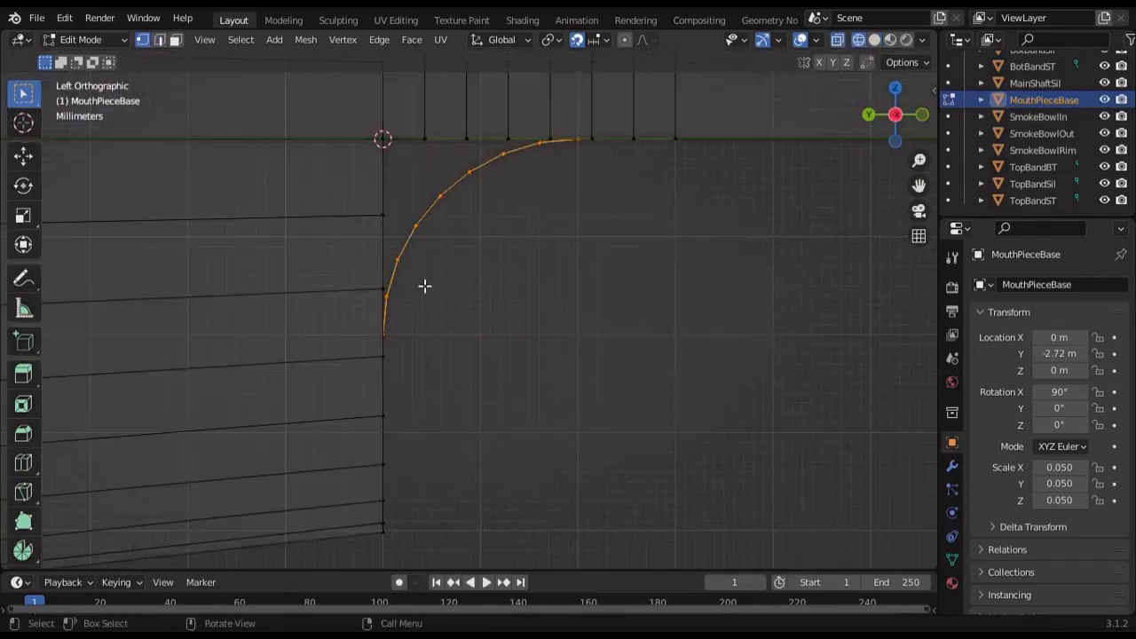
key("2")
middle_click_drag(345, 120, 345, 180, "shift")
scroll(462, 213, "down", 4)
left_click(577, 238, "alt")
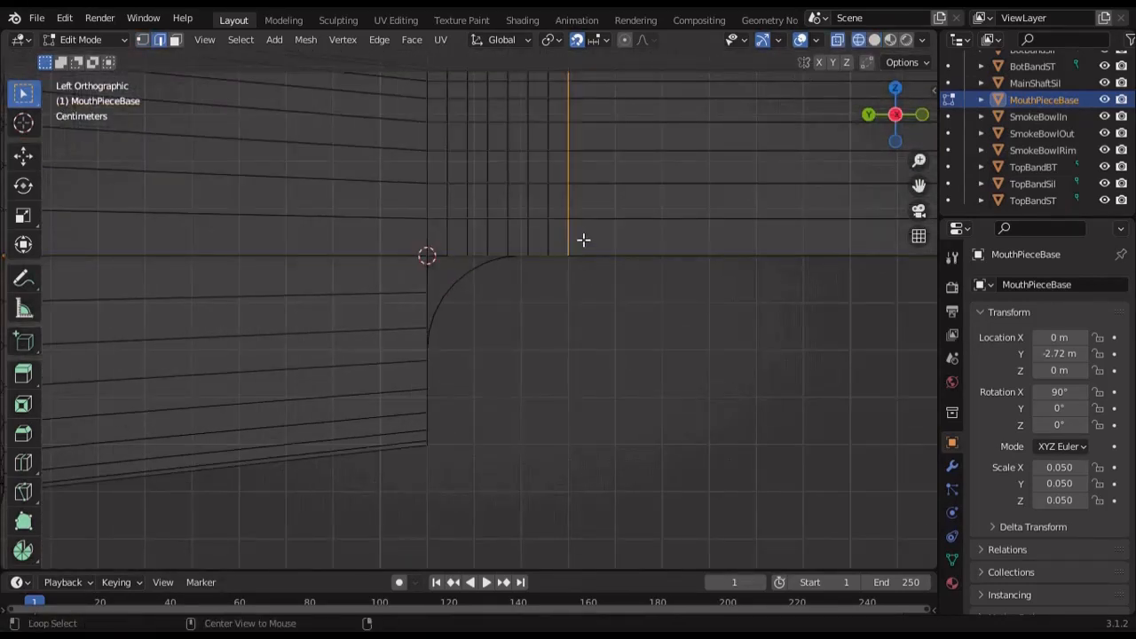
right_click(550, 240)
left_click(511, 522)
key("shift+z")
middle_click_drag(497, 426, 488, 382)
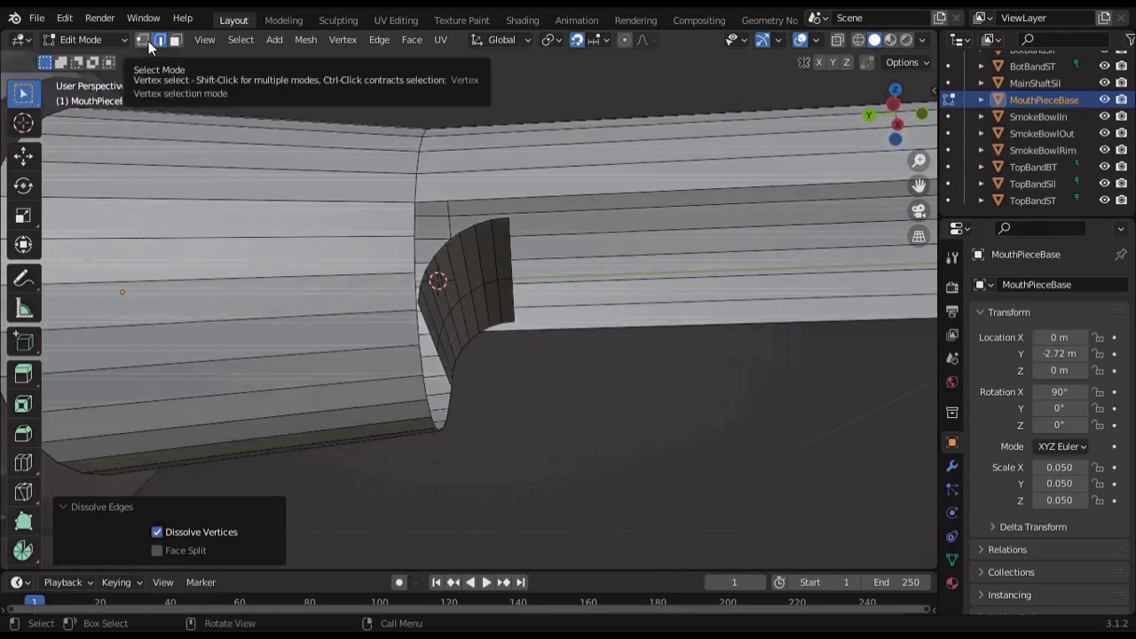
Move the mouthpiece tip's edge loop -0.001 m along Y to line up with the end of the arc
left_click(144, 41)
left_click(893, 105)
key("shift+z")
scroll(378, 253, "up", 3)
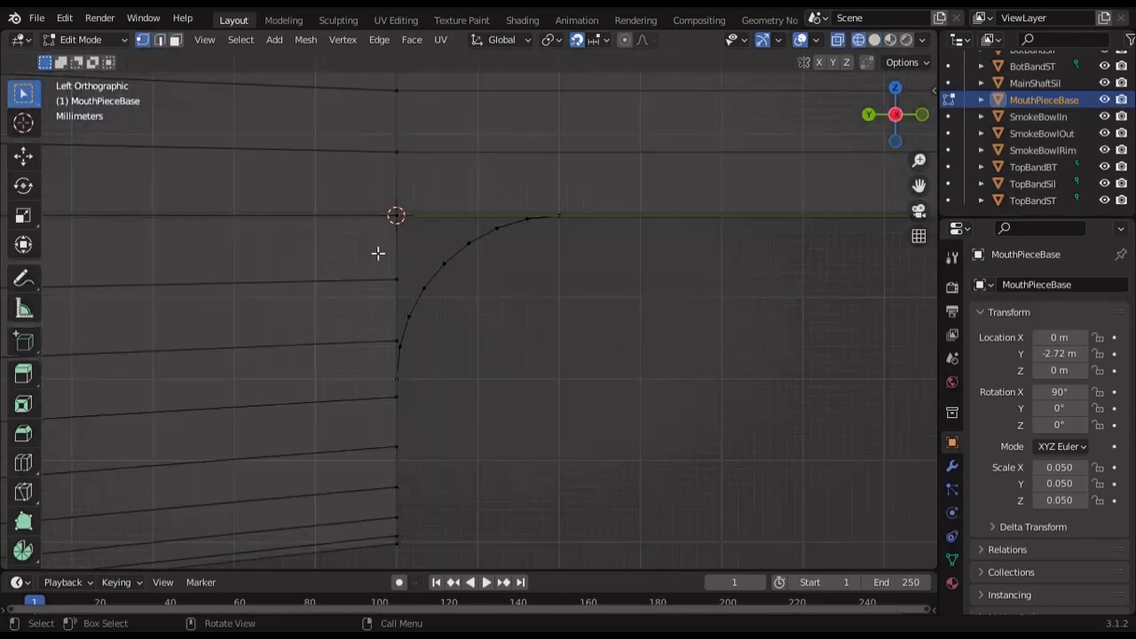
left_click(549, 224)
scroll(532, 222, "up", 3)
left_click(143, 42)
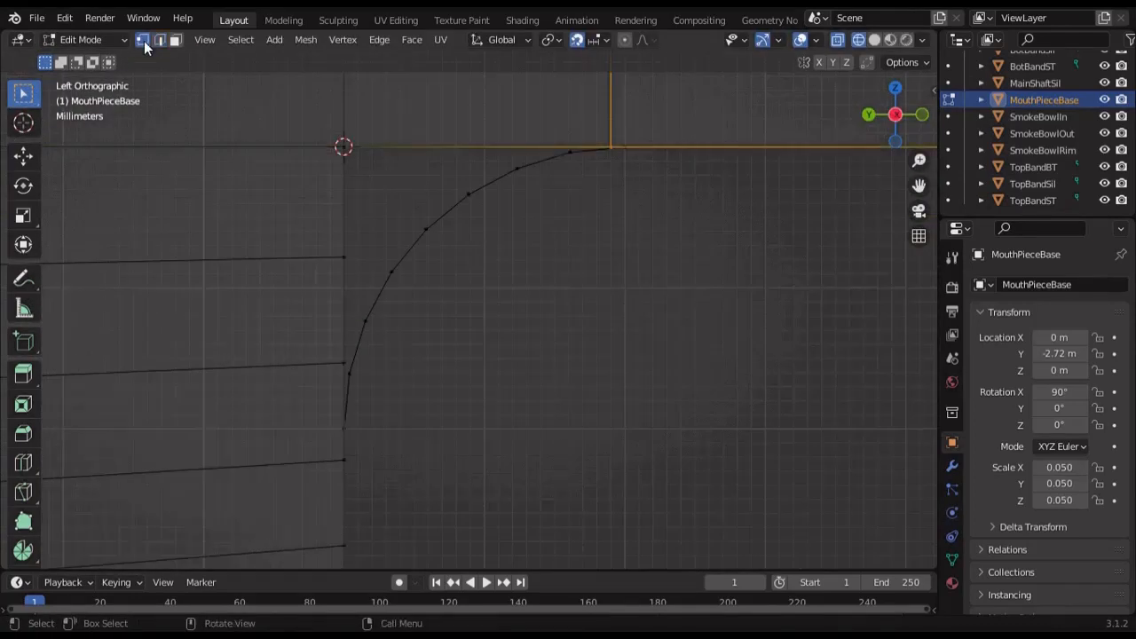
scroll(524, 275, "up", 7)
key("g")
key("y")
left_click(535, 262)
scroll(554, 306, "down", 11)
scroll(629, 319, "up", 2)
middle_click_drag(615, 348, 671, 396)
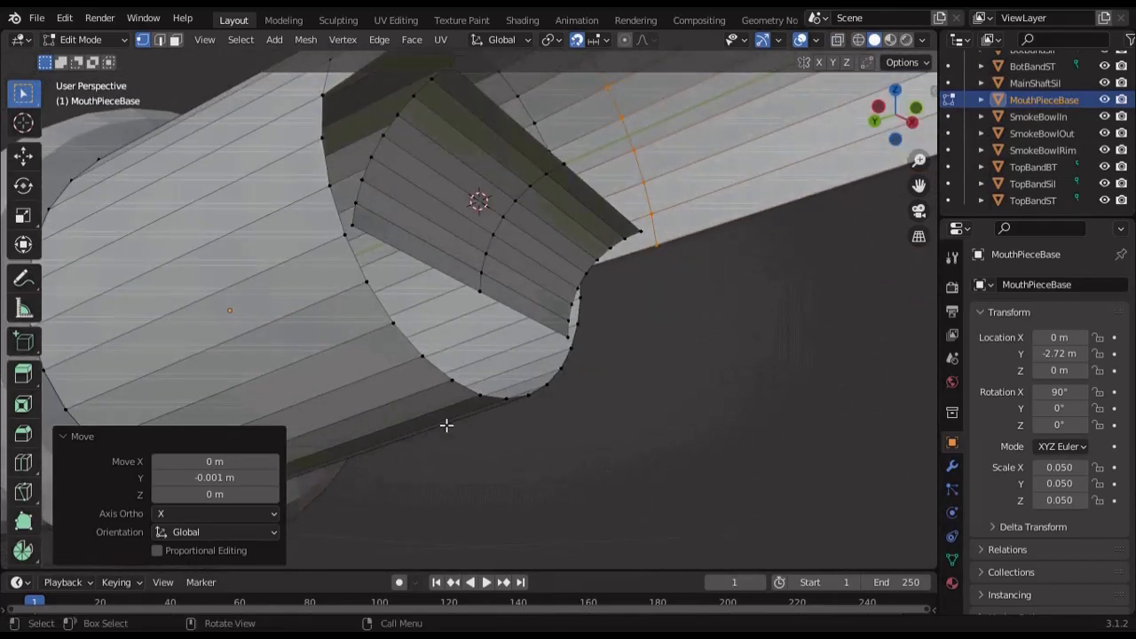
Undo the recent loop and strip edits, and try separating the mouthpiece mesh by loose parts
key("ctrl+z")
key("ctrl+z")
key("ctrl+z")
key("ctrl+z")
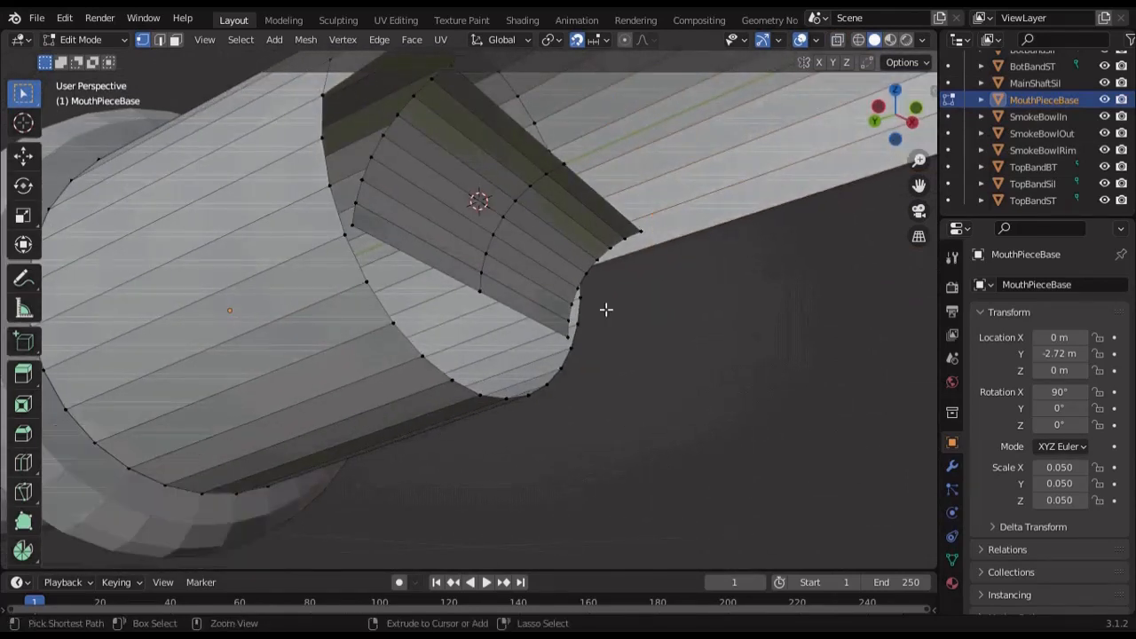
key("ctrl+z")
right_click(524, 355)
mouse_move(554, 505)
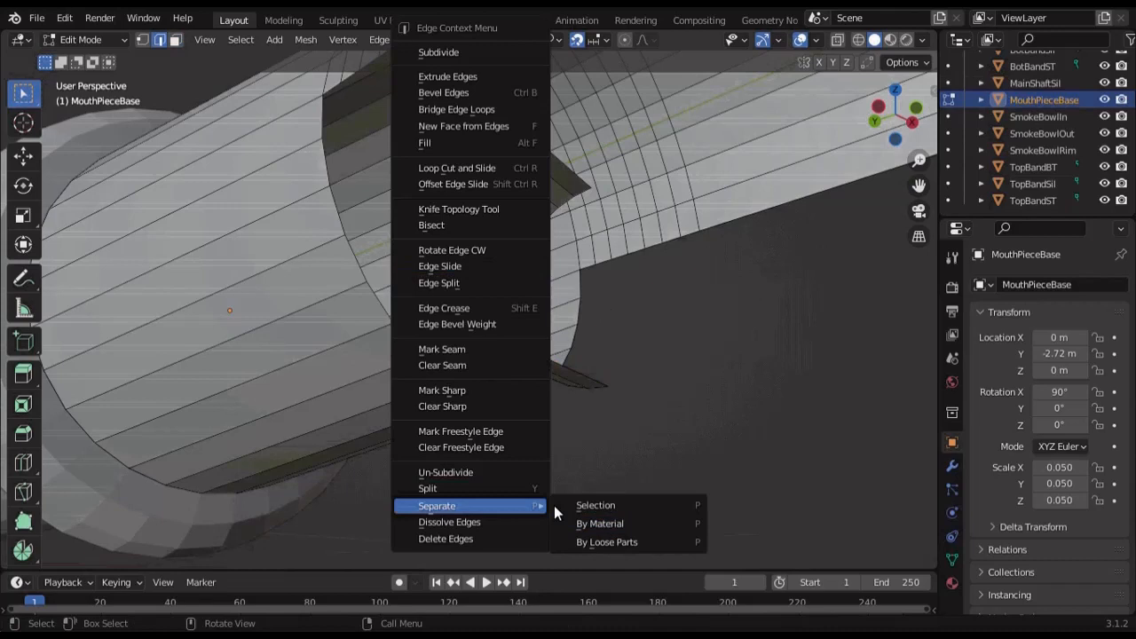
left_click(612, 550)
key("a")
key("a")
Add a new cylinder at the 3D cursor and rotate it by -90° in the front view
key("shift+a")
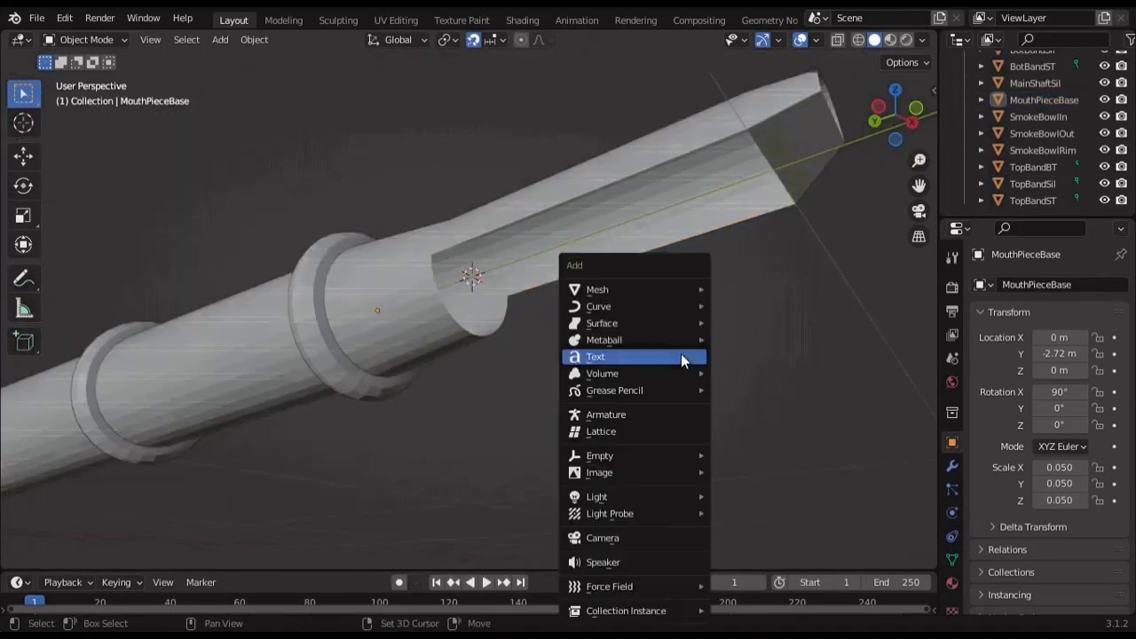
mouse_move(681, 289)
left_click(741, 365)
scroll(714, 380, "down", 8)
left_click(878, 107)
left_click(922, 114)
key("r")
key("9")
key("0")
key("Return")
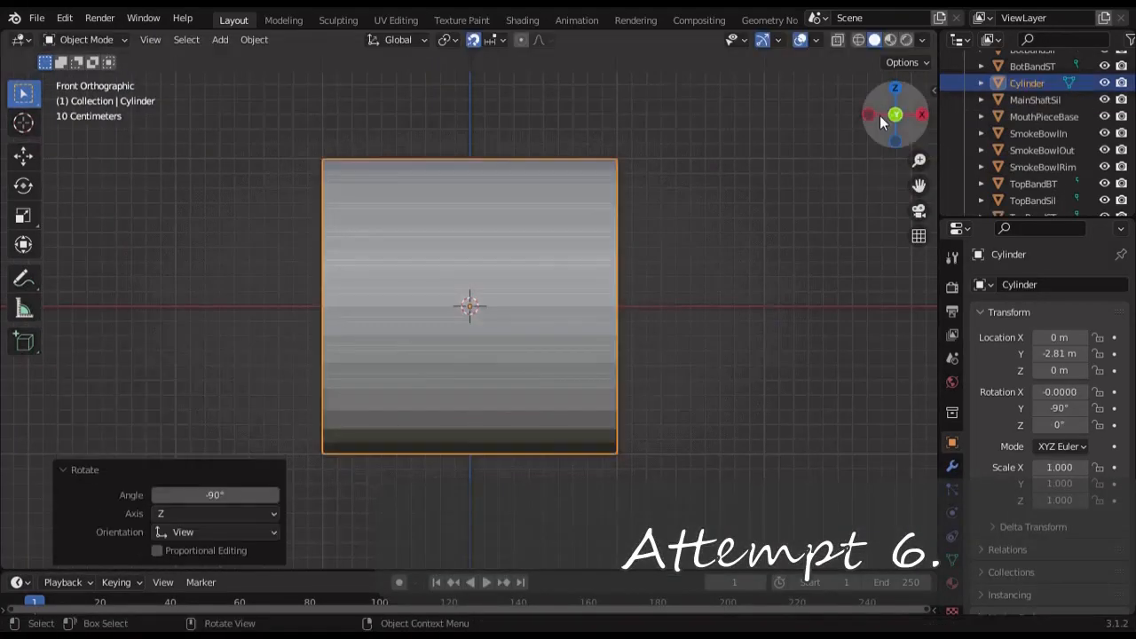
From the left view in wireframe, scale the new cylinder down to 0.025
left_click(870, 114)
left_click(859, 40)
key("s")
key("s")
left_click(589, 238)
key("s")
scroll(726, 150, "up", 9)
key("s")
left_click(641, 164)
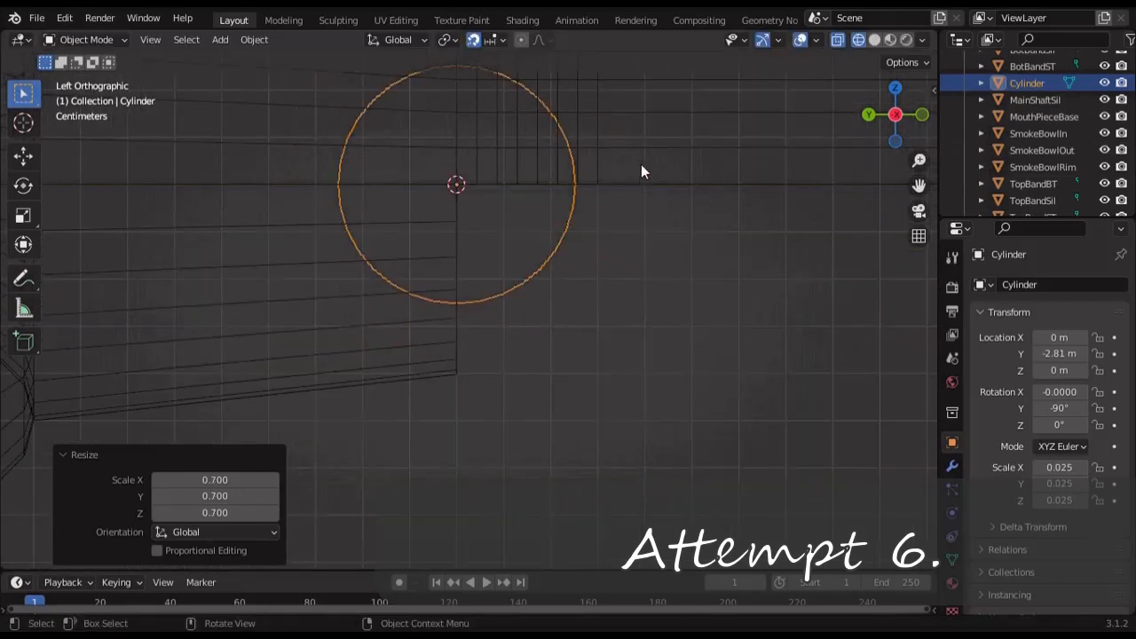
Scale the cylinder to 0.02 and move it to Y -2.83 m, Z -0.02 m, below the flat tip beside the shoulder
key("g")
key("z")
left_click(659, 243)
key("s")
left_click(651, 251)
key("g")
key("y")
left_click(707, 219)
scroll(718, 222, "up", 1)
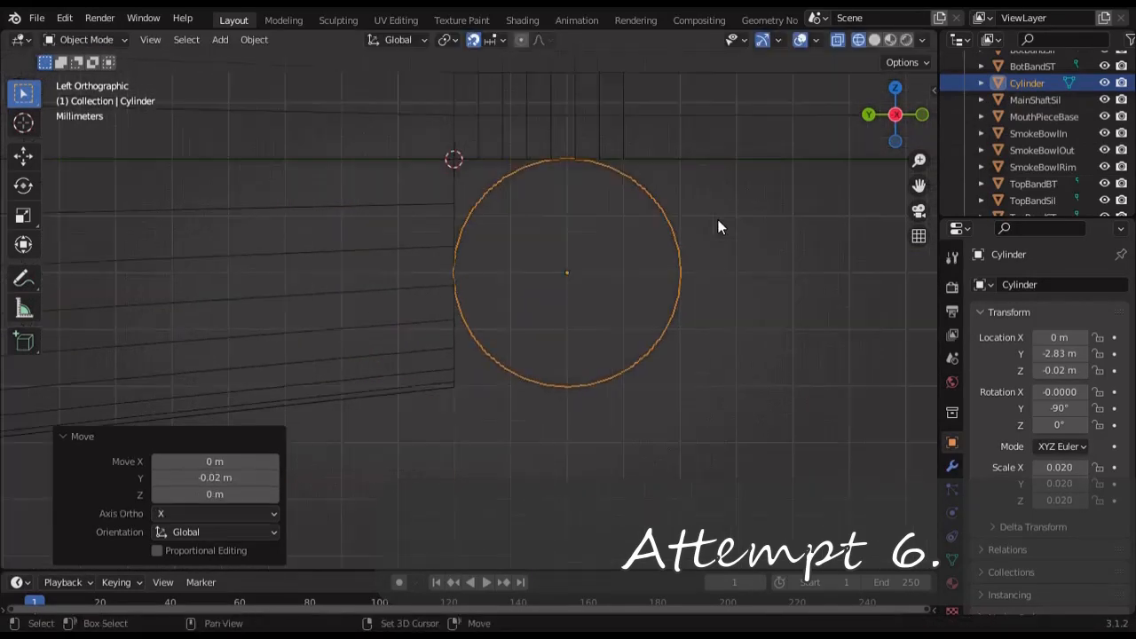
Scale the cylinder uniformly up to 0.04
middle_click_drag(743, 223, 619, 233, "shift")
key("s")
left_click(669, 240)
left_click_drag(1071, 469, 1071, 501)
type("0.")
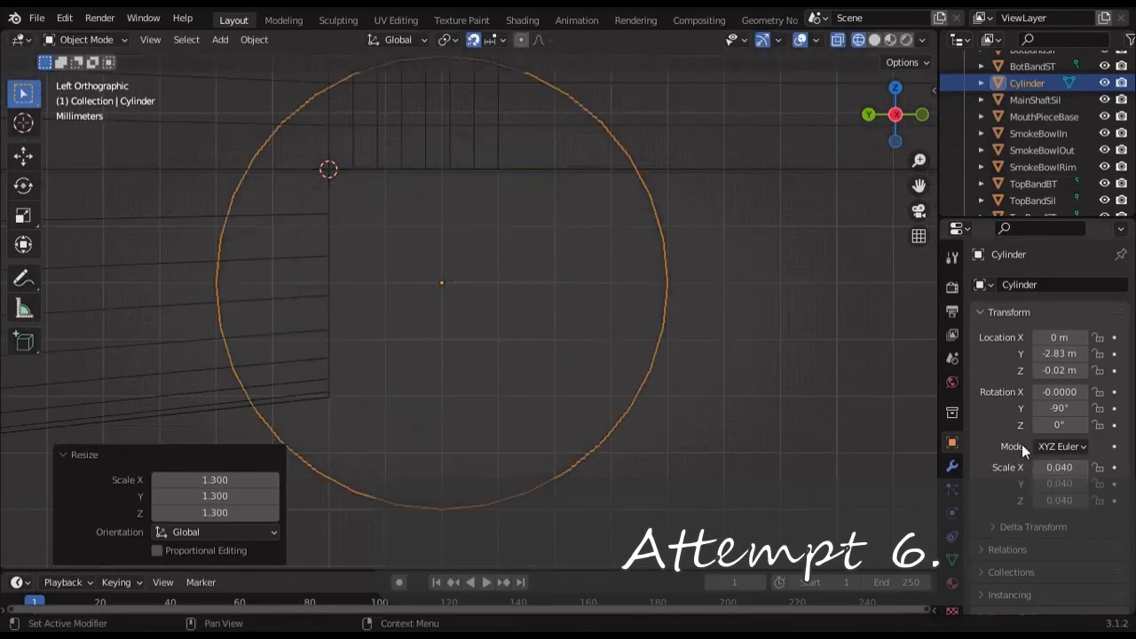
Move the cylinder to Z -0.04 m and Y -2.85 m so it touches the shoulder and the tip's underside
scroll(563, 254, "down", 1)
key("g")
key("z")
left_click(568, 334)
key("g")
key("y")
left_click(667, 328)
scroll(667, 327, "down", 5)
Delete the cylinder's faces except the quarter arc between the shoulder and the tip's underside
key("Tab")
left_click(890, 115)
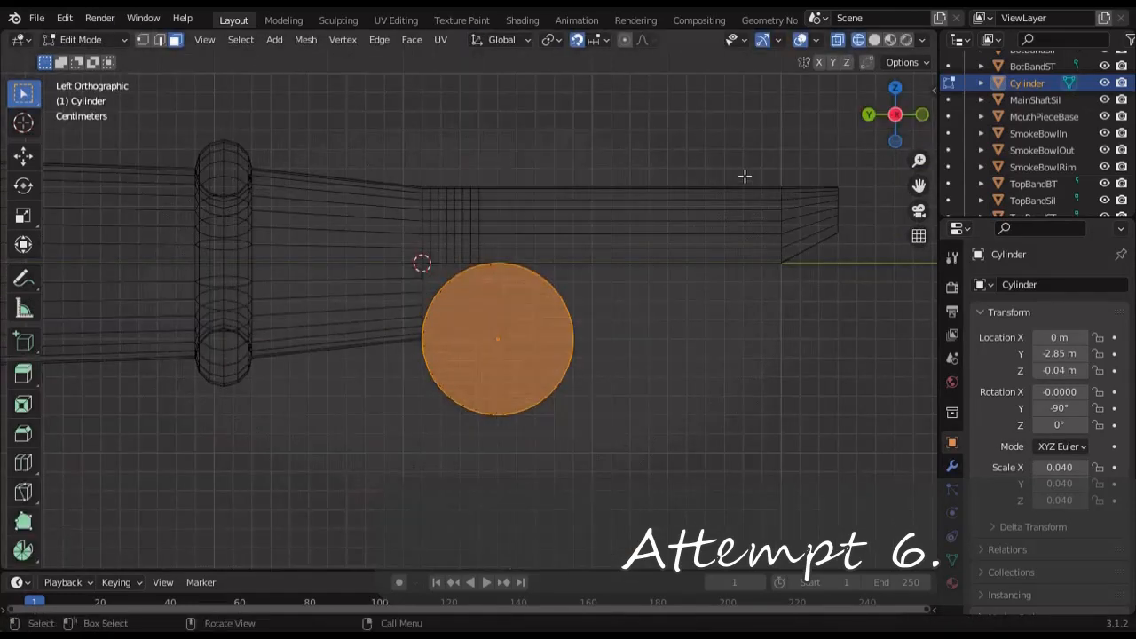
scroll(672, 363, "up", 2)
key("x")
left_click(481, 431)
key("Tab")
In the mouthpiece base, move the outermost tip edge loop -0.01 m along Y to the end of the arc
scroll(505, 216, "up", 4)
left_click(505, 215)
scroll(505, 216, "down", 6)
mouse_move(505, 215)
middle_mouse_down()
mouse_move(529, 333)
mouse_move(610, 356)
mouse_move(518, 391)
mouse_move(595, 257)
middle_mouse_up()
key("shift+z")
scroll(529, 333, "up", 6)
key("Tab")
left_click(457, 173, "alt")
left_click(888, 105)
key("shift+z")
scroll(522, 344, "up", 3)
key("g")
key("y")
left_click(581, 231)
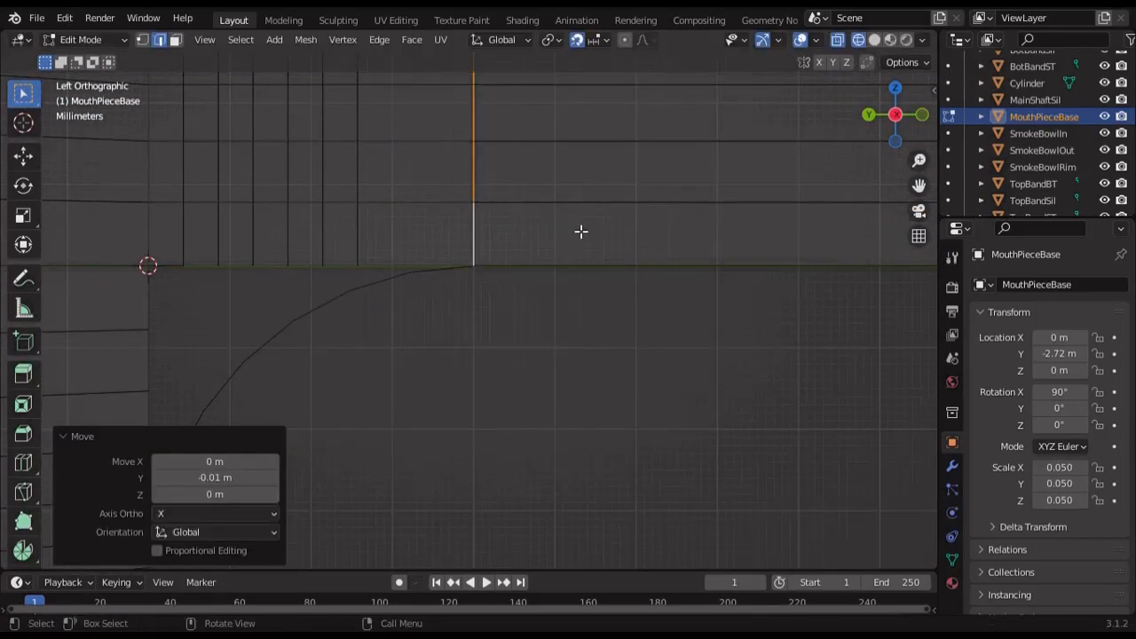
Move the neighbouring tip edge loop -0.007 m along Y to line up with the arc's next vertex
left_click(360, 246, "alt")
scroll(362, 247, "up", 3)
key("g")
key("y")
left_click(423, 229)
middle_click_drag(424, 229, 658, 235, "shift")
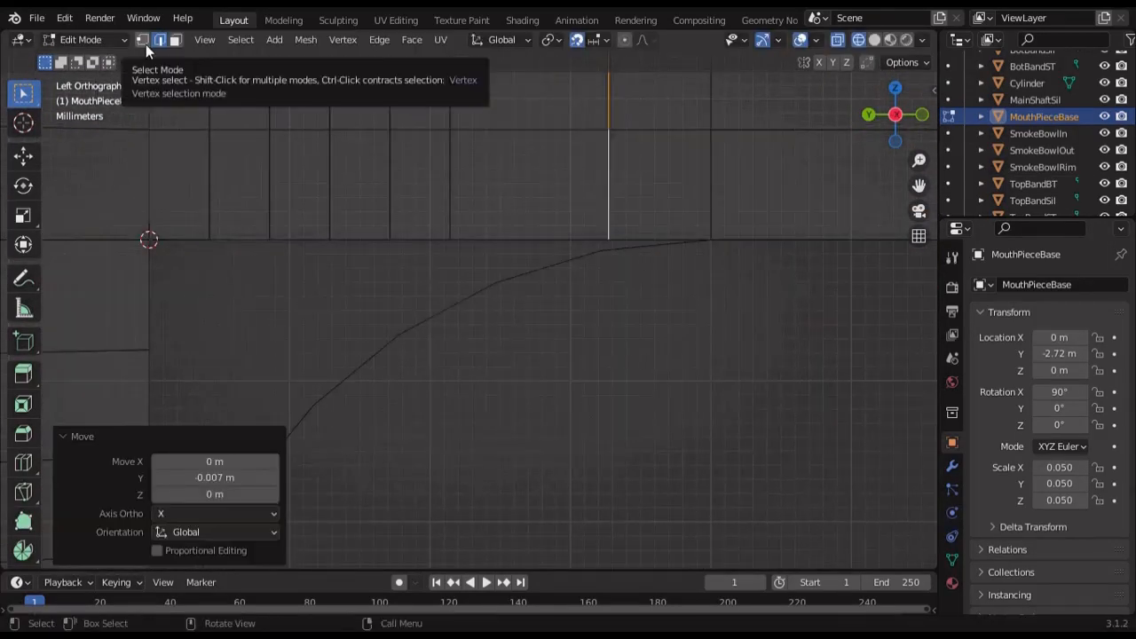
Dissolve the unneeded edge loops between the shoulder and the two repositioned loops on the tip
left_click(450, 187, "alt")
left_click(213, 193, "alt+shift")
right_click(649, 311)
left_click(612, 525)
key("shift+z")
scroll(548, 319, "down", 5)
middle_click_drag(548, 320, 576, 256)
mouse_move(574, 299)
middle_mouse_down()
mouse_move(461, 391)
mouse_move(523, 299)
mouse_move(524, 170)
middle_mouse_up()
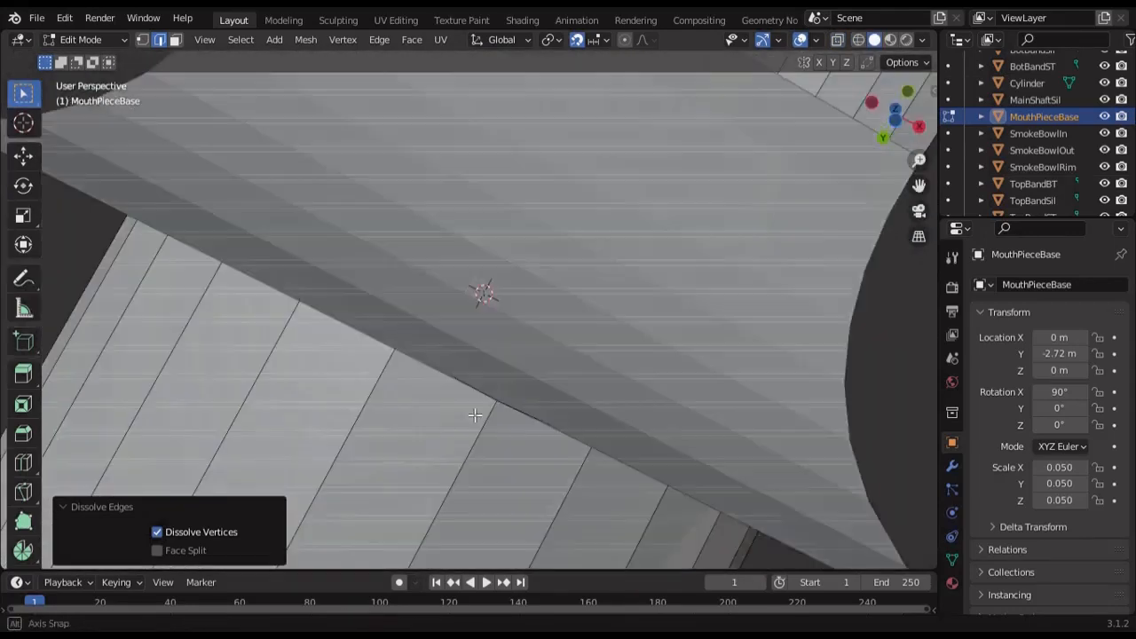
Add one centred loop cut along the curve of the quarter-arc cylinder strip
key("Tab")
left_click(524, 169)
key("Tab")
key("ctrl+r")
left_click(520, 186)
middle_click_drag(515, 246, 595, 365)
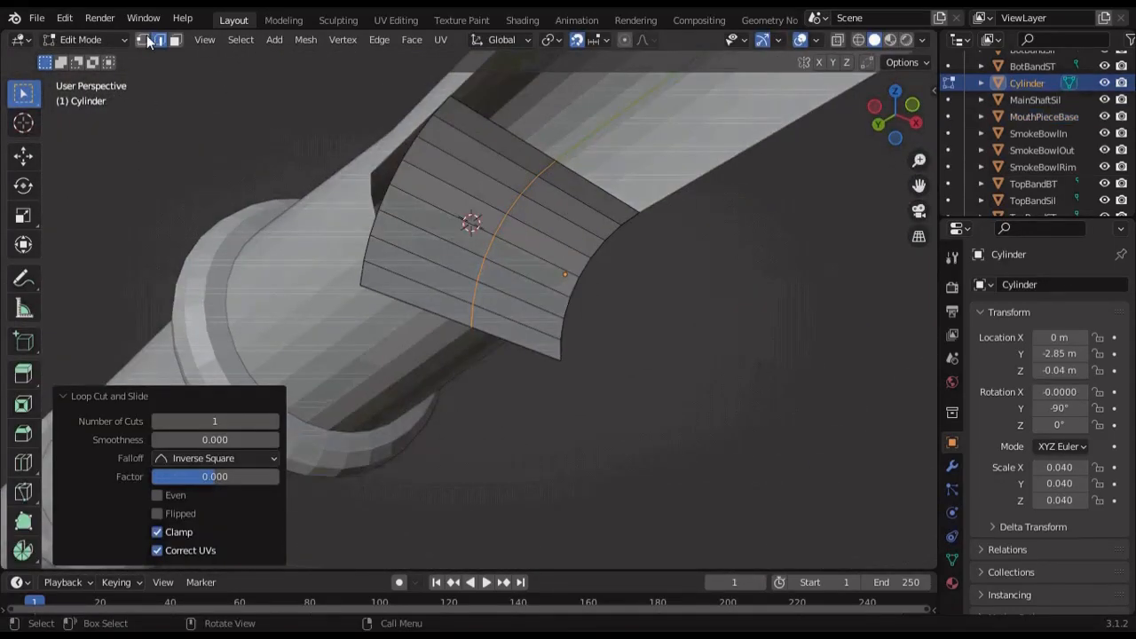
Join the quarter-arc strip to MouthPieceBase and merge its bottom centre vertex with the lowest vertex of the stem's shoulder
key("Tab")
left_click(329, 279, "shift")
key("ctrl+j")
key("Tab")
middle_click_drag(443, 251, 568, 310)
scroll(568, 315, "up", 4)
left_click(482, 320, "shift")
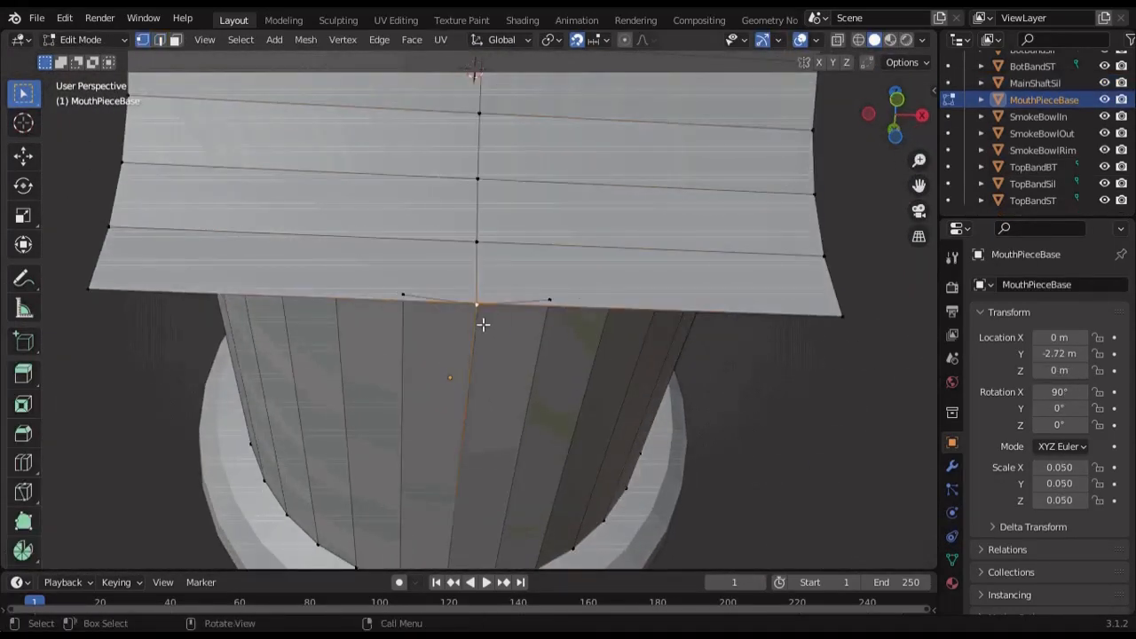
key("m")
left_click(471, 385)
Merge the overlapping corner vertices where the strip's top edge meets the outermost edge loop of the tip
mouse_move(475, 302)
middle_mouse_down()
mouse_move(470, 190)
mouse_move(469, 325)
mouse_move(468, 266)
mouse_move(426, 167)
mouse_move(497, 231)
middle_mouse_up()
scroll(497, 229, "up", 3)
left_click(497, 222)
key("shift+z")
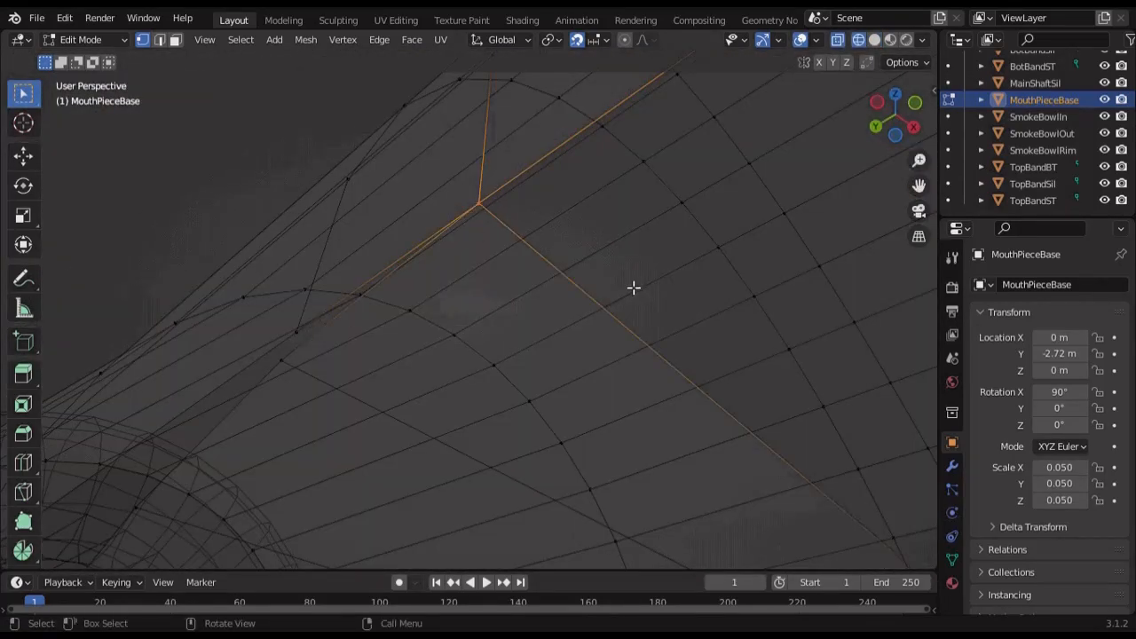
mouse_move(634, 286)
middle_mouse_down()
mouse_move(776, 335)
mouse_move(399, 249)
middle_mouse_up()
left_click_drag(874, 271, 920, 310)
key("m")
left_click(920, 310)
Merge the strip's next vertex below the top edge with the matching vertex on the tip's neighbouring edge loop
key("shift+z")
mouse_move(761, 338)
middle_mouse_down()
mouse_move(705, 350)
mouse_move(719, 327)
middle_mouse_up()
scroll(705, 350, "down", 4)
scroll(719, 327, "up", 2)
left_click(517, 230)
left_click(549, 243, "shift")
key("m")
left_click(548, 246)
Examine from the side, in wireframe and solid shading, how the strip's rows line up with the shoulder's vertices
middle_click_drag(549, 246, 557, 222)
scroll(557, 222, "down", 2)
key("ctrl+KP_3")
key("shift+z")
scroll(667, 363, "up", 3)
middle_click_drag(639, 361, 550, 240, "shift")
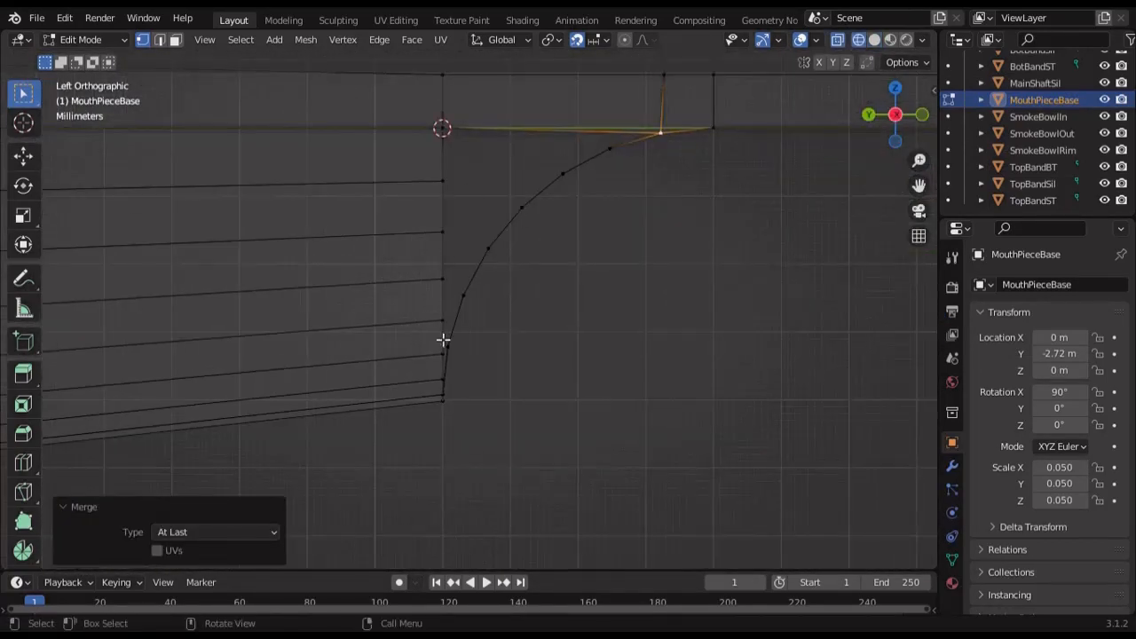
key("shift+z")
scroll(444, 423, "down", 4)
middle_click_drag(444, 423, 517, 376)
key("ctrl+KP_3")
key("shift+z")
mouse_move(648, 282)
middle_mouse_down()
mouse_move(510, 274)
mouse_move(479, 381)
middle_mouse_up()
left_click(510, 274, "alt")
key("shift+z")
key("ctrl+KP_3")
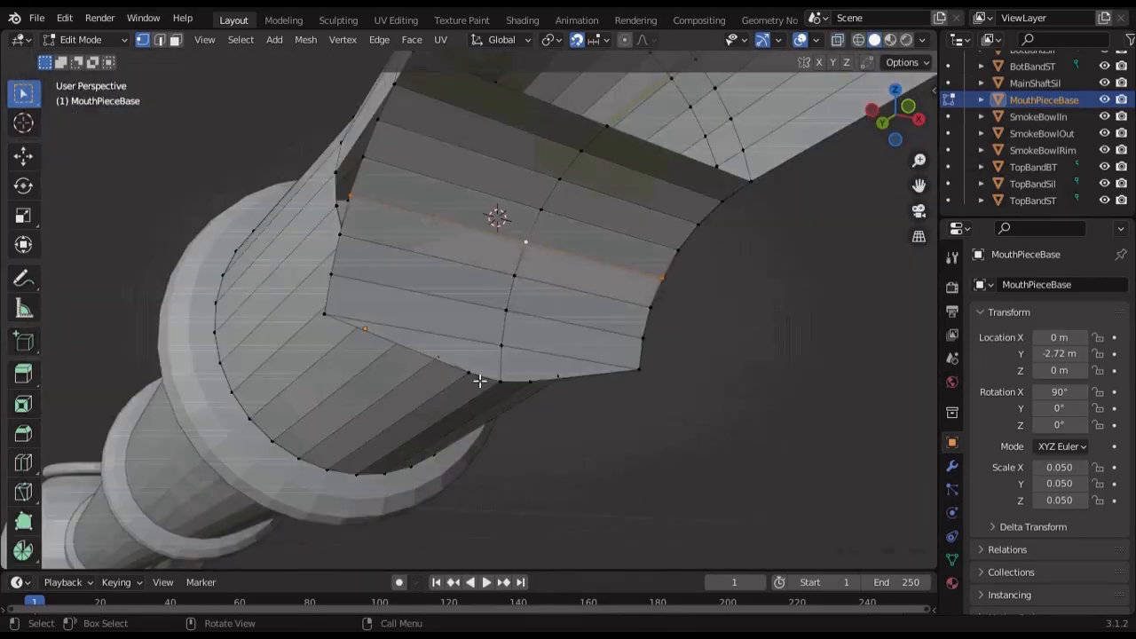
middle_click_drag(447, 240, 502, 248)
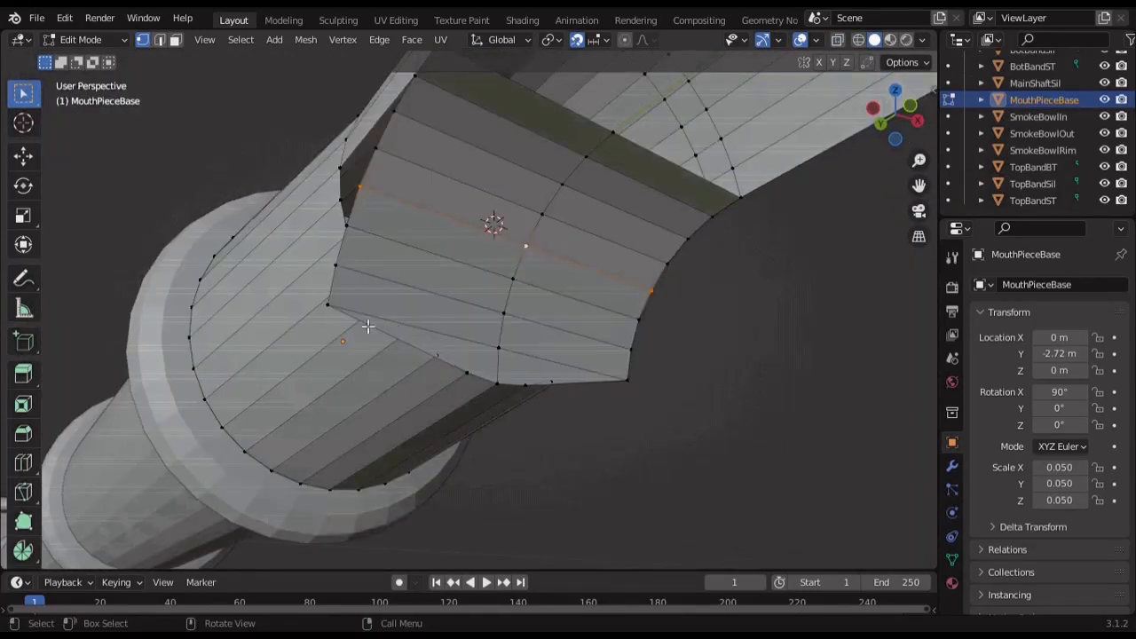
Scale the end vertices of the strip's three lowest rows inward to follow the shoulder's rounded outline
left_click(329, 306)
left_click(627, 380, "shift")
key("s")
left_click(618, 347)
left_click(335, 265)
left_click(631, 350, "shift")
key("s")
left_click(664, 326)
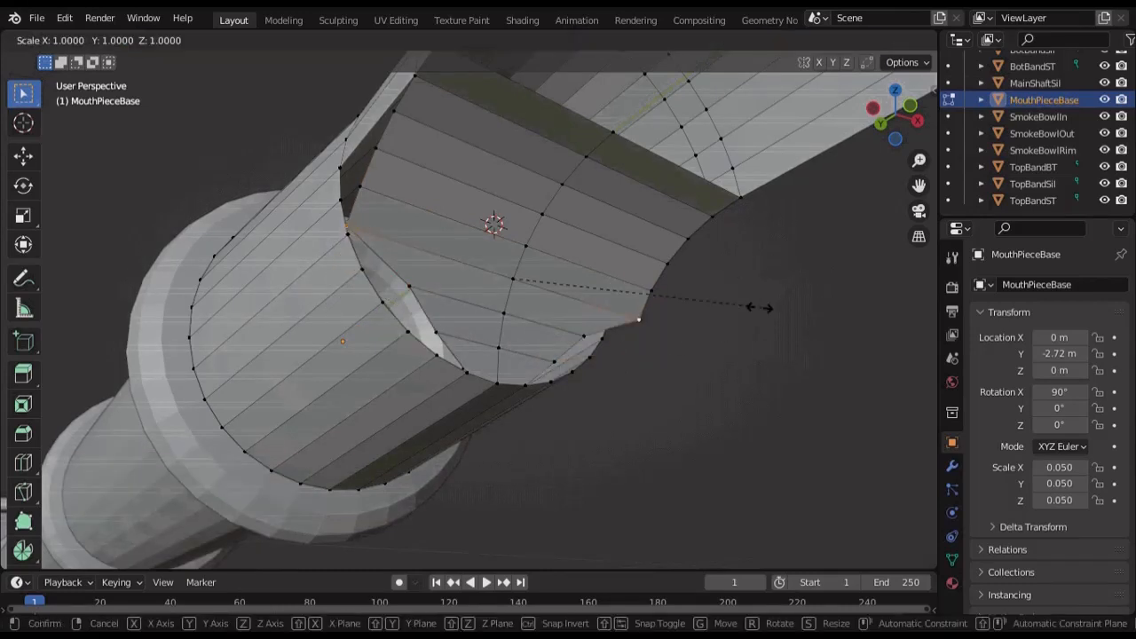
left_click(686, 300)
Add an edge loop across the lower part of the strip and merge the nearby strip vertices into the shoulder's outline
middle_click_drag(657, 300, 565, 259)
key("ctrl+r")
left_click(582, 363)
left_click(586, 365)
scroll(581, 363, "up", 2)
key("ctrl+KP_3")
left_click(442, 218)
left_click(480, 315, "shift")
middle_click_drag(561, 329, 590, 391)
key("m")
left_click(516, 313)
left_click(563, 94)
key("m")
left_click(754, 274)
Cut another edge loop across the strip and merge its end vertices with the adjacent shoulder vertices on both sides
key("ctrl+r")
left_click(463, 182)
left_click(456, 191)
left_click(430, 163, "shift")
key("m")
left_click(430, 164)
middle_click_drag(432, 165, 587, 438)
left_click(531, 255, "shift")
key("m")
left_click(488, 259)
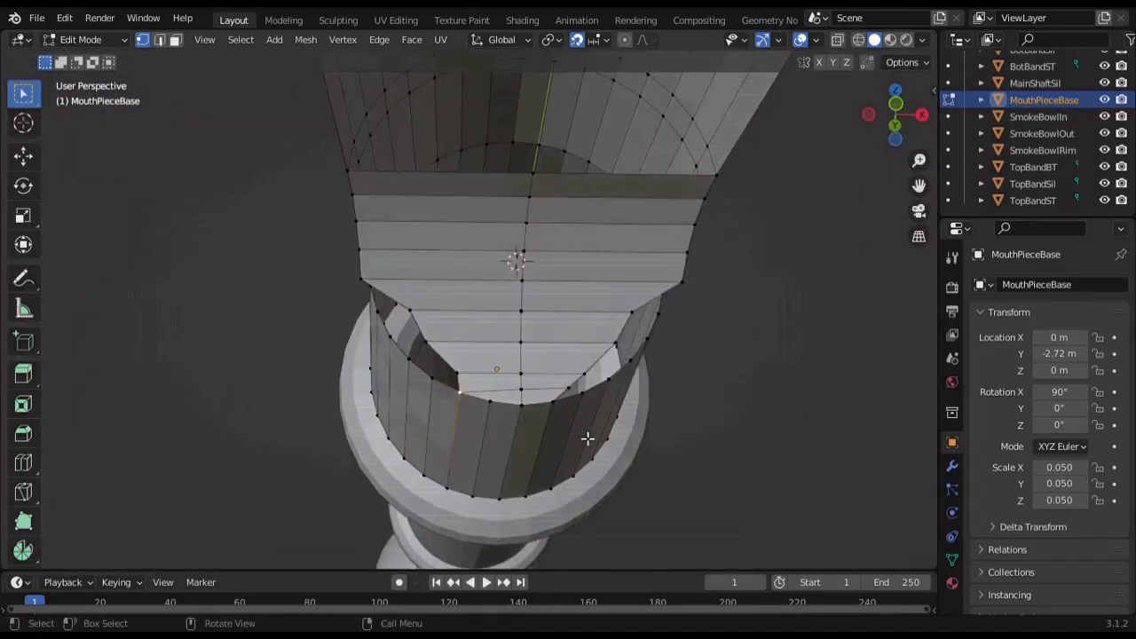
Continue stitching the strip higher up the shoulder's outline with one more cut and vertices merged at last
scroll(587, 437, "up", 4)
key("m")
left_click(309, 316)
middle_click_drag(309, 316, 484, 291)
left_click(492, 282)
key("ctrl+r")
left_click(510, 263)
key("m")
left_click(408, 281)
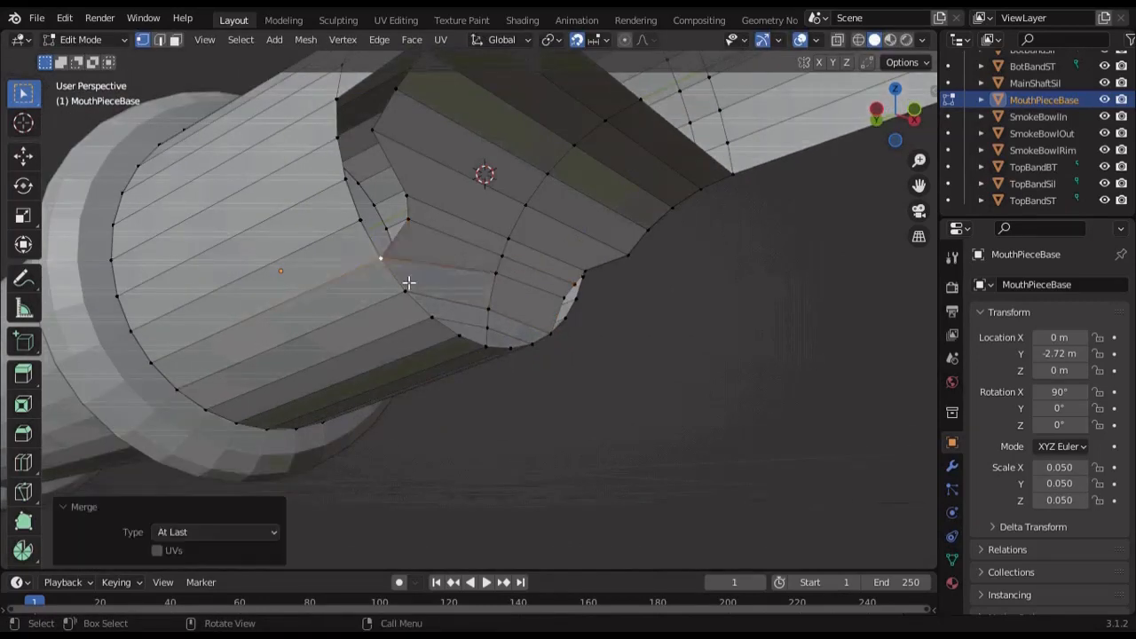
Try one more vertex merge on the strip, then undo the latest merges and cuts
middle_click_drag(408, 281, 629, 292)
key("m")
left_click(908, 111)
key("ctrl+z")
key("ctrl+z")
key("ctrl+z")
middle_click_drag(470, 319, 621, 293)
key("ctrl+z")
scroll(519, 231, "down", 3)
key("ctrl+z")
left_click(907, 115)
scroll(505, 375, "up", 7)
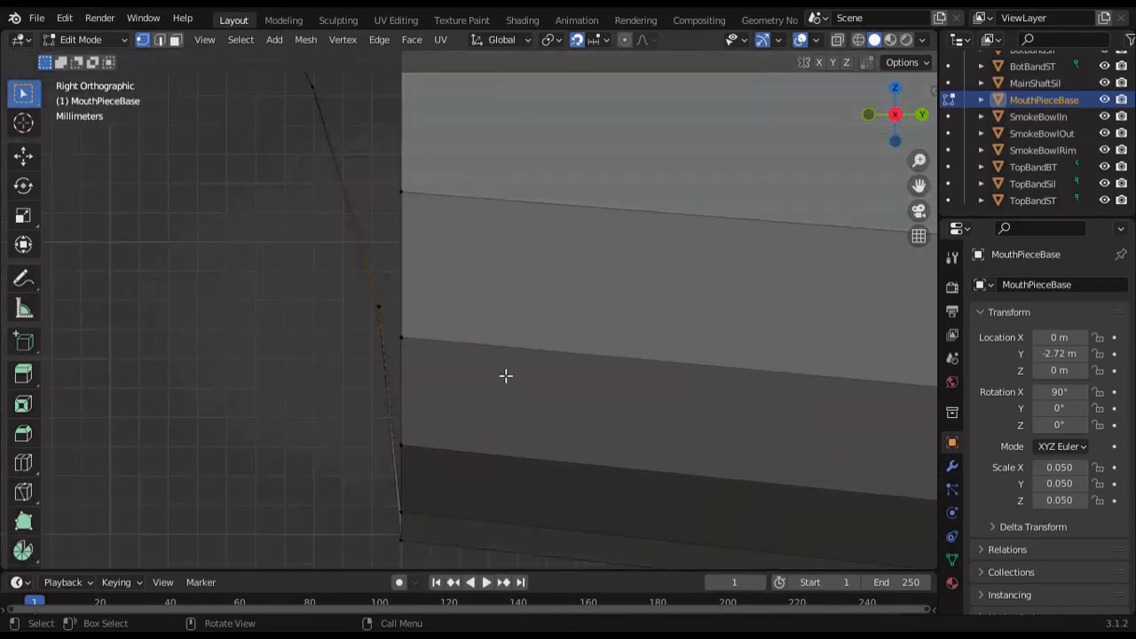
middle_click_drag(452, 532, 556, 284, "shift")
scroll(556, 284, "down", 7)
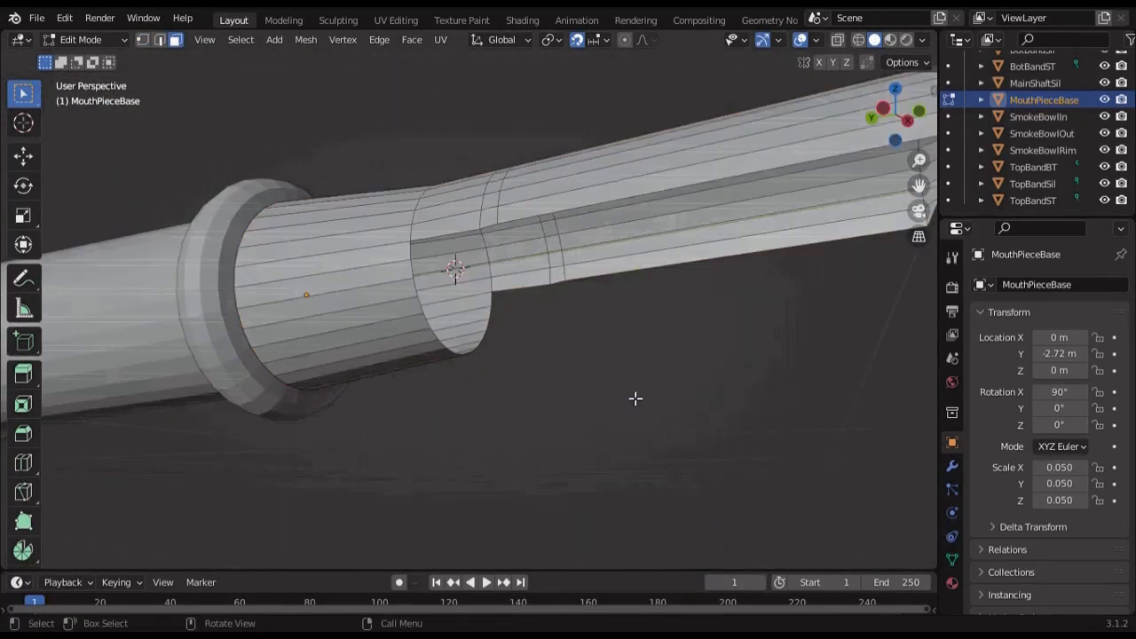
Add a 32-vertex cylinder at the 3D cursor and rotate it 90° about the Y axis
key("Tab")
key("shift+a")
left_click(701, 373)
scroll(701, 373, "down", 3)
key("KP_1")
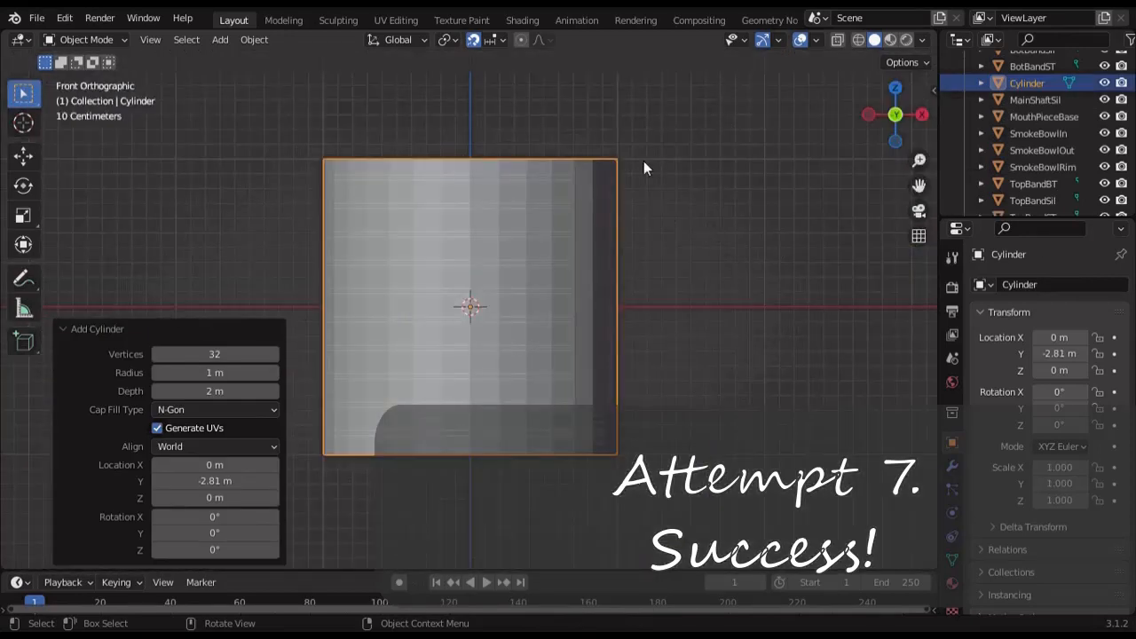
type("r90")
key("Return")
key("ctrl+KP_3")
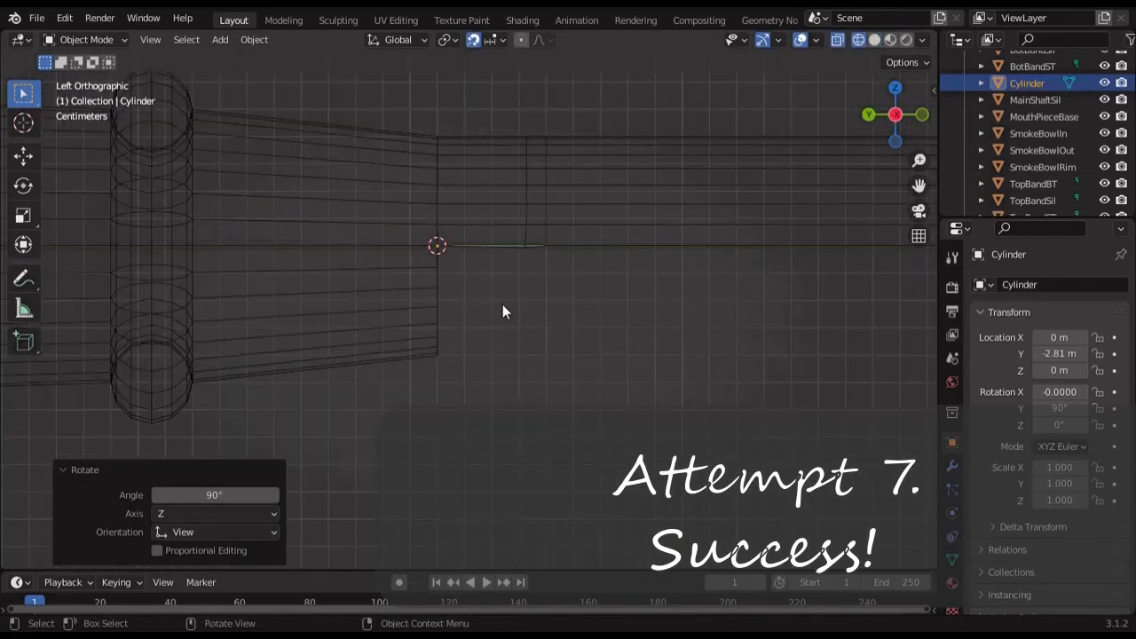
Move the cylinder beneath the tip to Y -2.83 m and Z -0.02 m and scale it down to 0.020
left_click(511, 357)
key("g")
key("y")
left_click(572, 359)
key("s")
left_click(517, 314)
key("s")
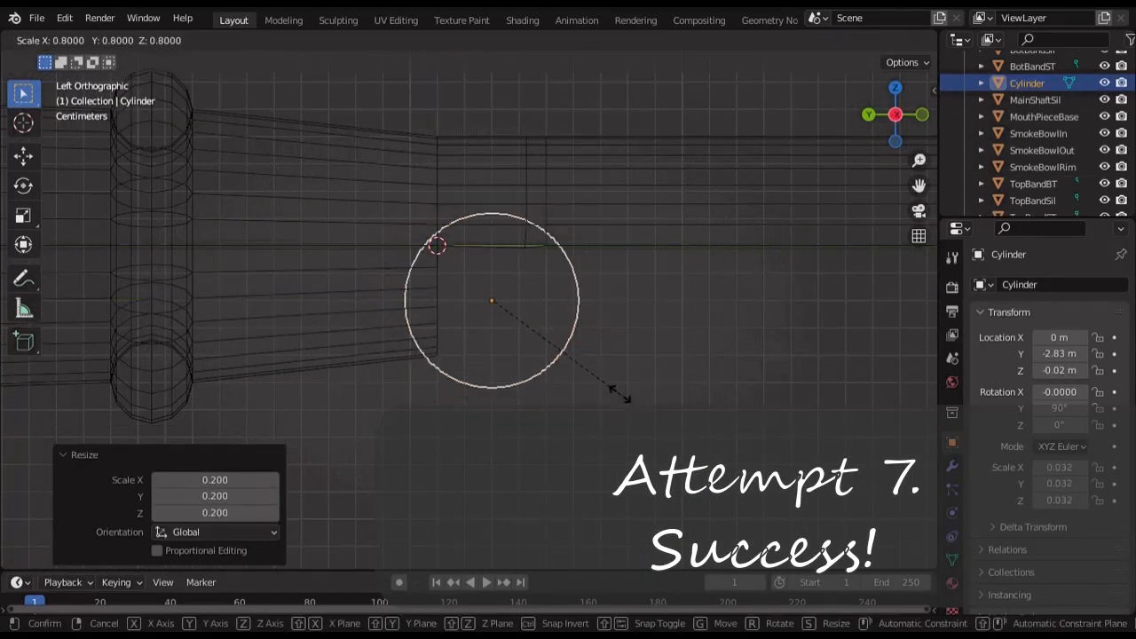
left_click(588, 352)
scroll(587, 352, "up", 4)
scroll(617, 372, "down", 4)
key("Tab")
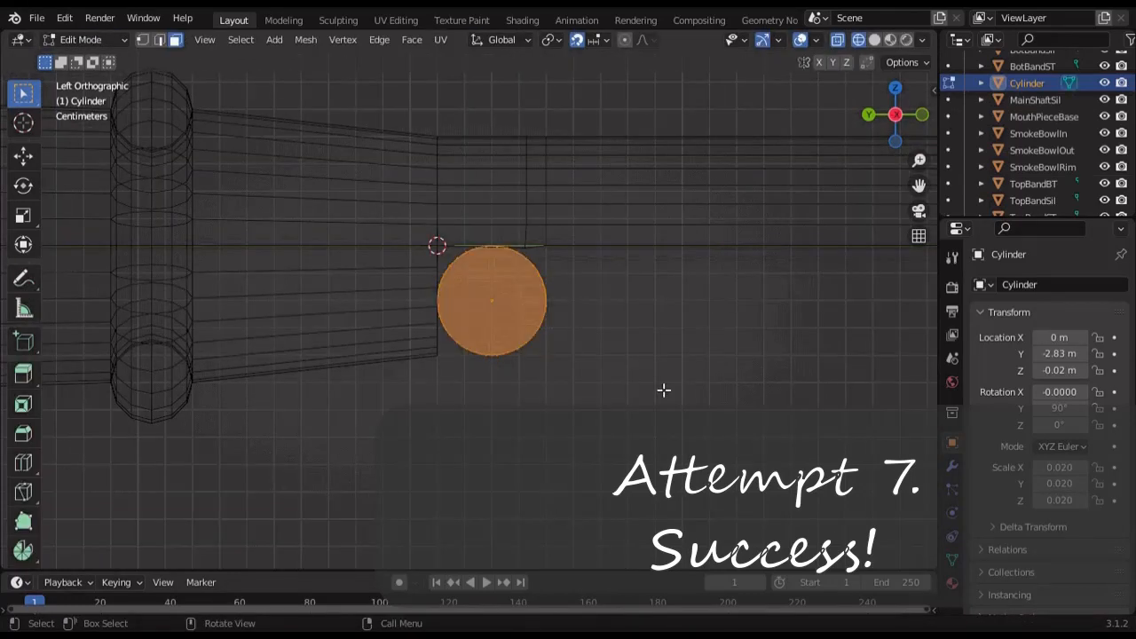
key("Tab")
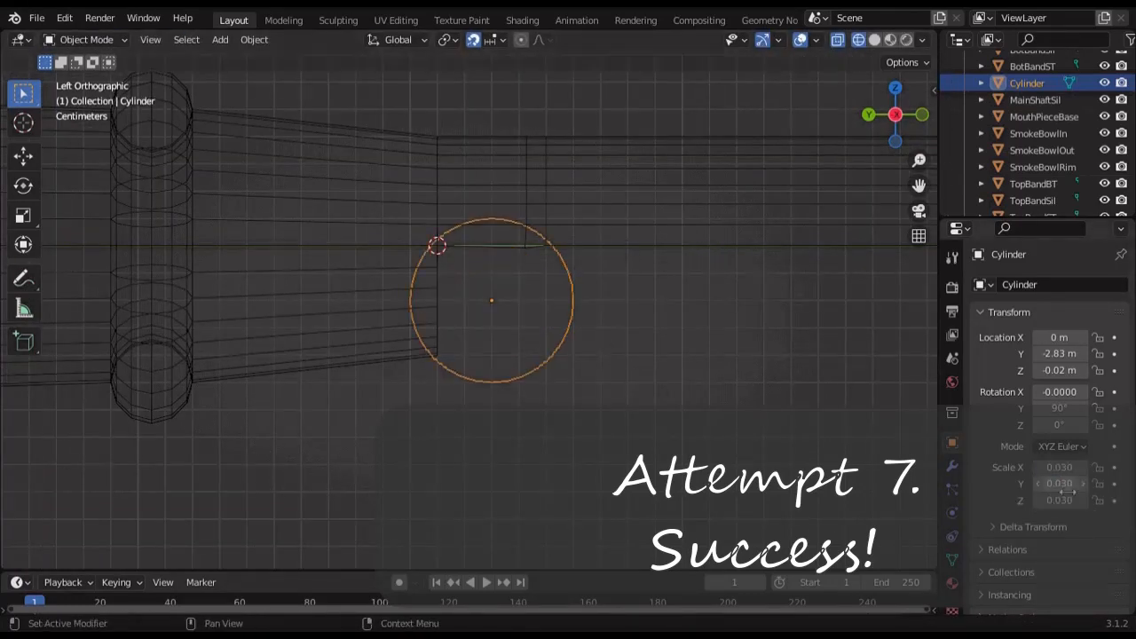
Set the cylinder's scale to 0.04 on all axes and move it to Y -2.85 m and Z -0.04 m
left_click_drag(1065, 467, 1065, 500)
type("0.04")
key("Return")
scroll(535, 318, "up", 3)
key("g")
key("y")
left_click(609, 272)
key("g")
key("z")
left_click(622, 348)
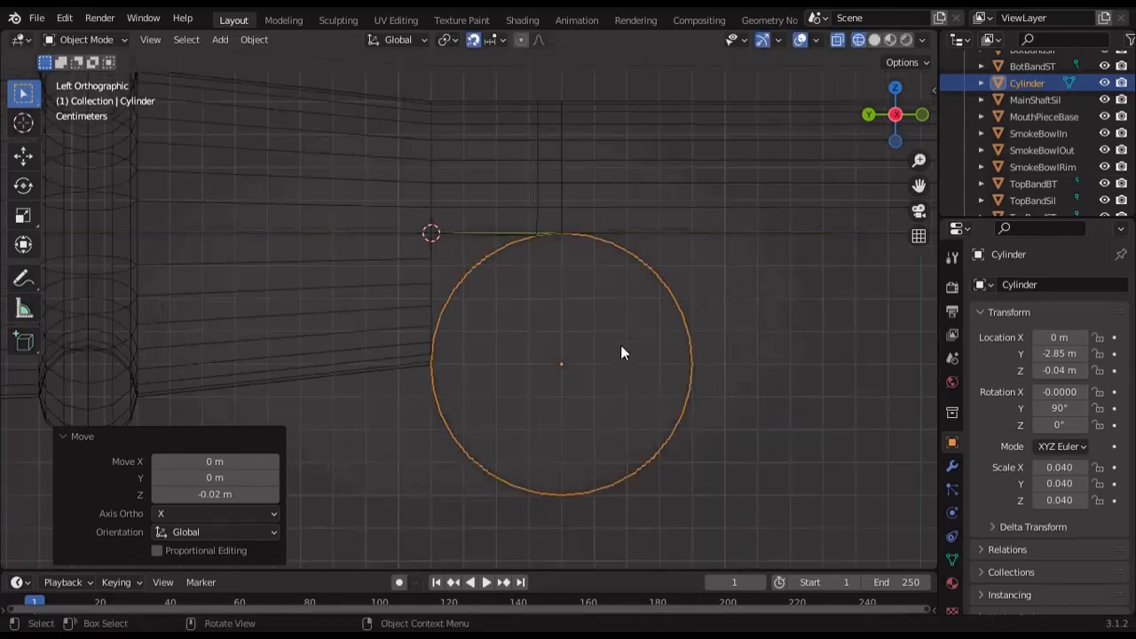
In MouthPieceBase, dissolve the tip's edge loop nearest the shoulder, keeping the one above the cylinder's centre
key("shift+z")
scroll(650, 377, "up", 1)
middle_click_drag(650, 376, 613, 373)
key("Tab")
key("Tab")
left_click(545, 152)
key("Tab")
key("2")
left_click(518, 131, "alt")
right_click(517, 131)
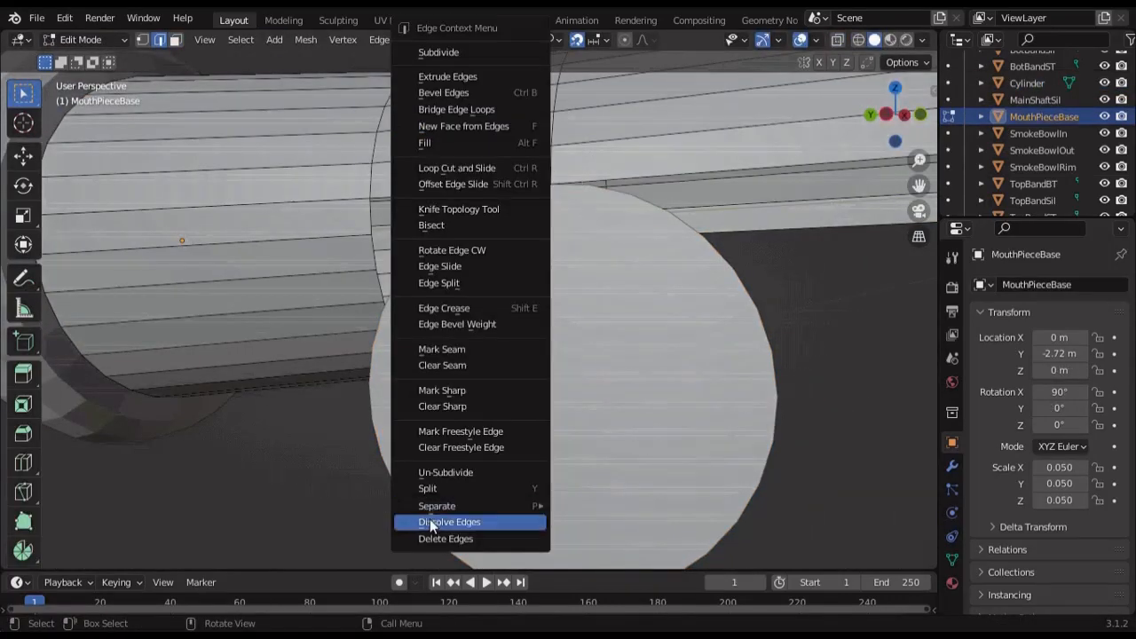
left_click(429, 522)
key("Tab")
scroll(562, 379, "down", 5)
scroll(562, 378, "up", 5)
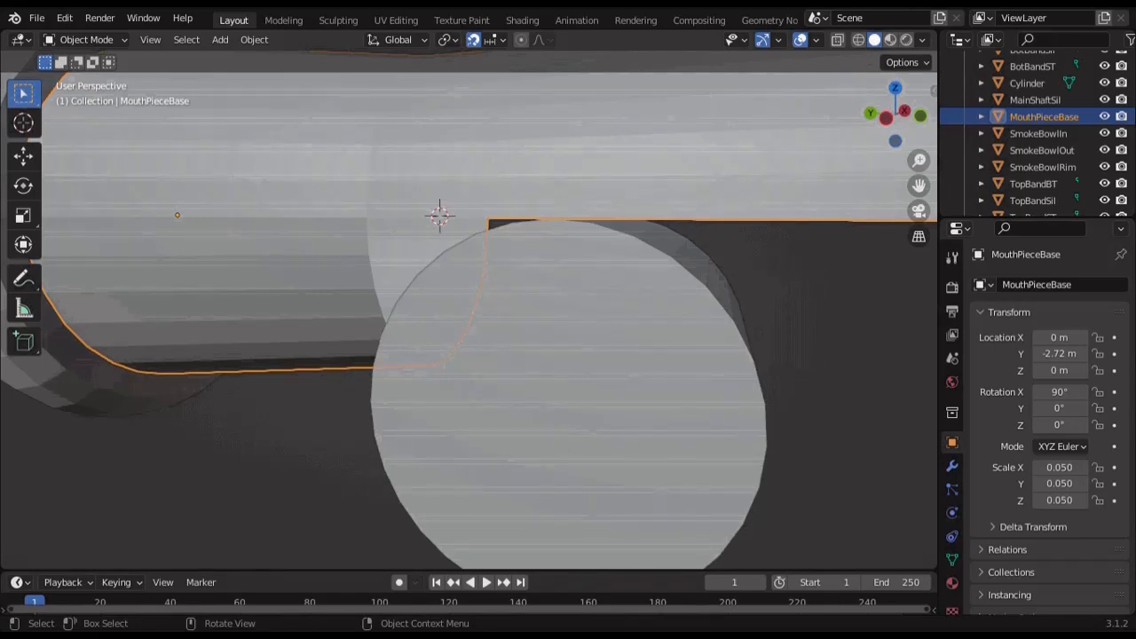
Delete the cylinder's end caps and the lower quarter of its side faces farthest from the shoulder
middle_click_drag(585, 246, 615, 290)
scroll(616, 290, "down", 1)
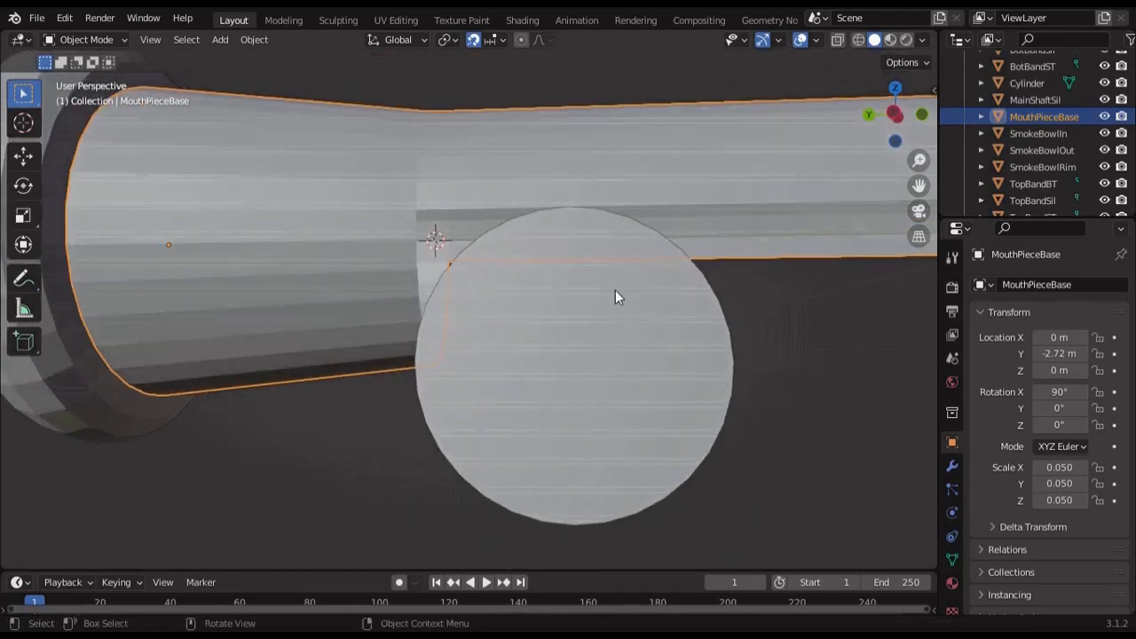
left_click(615, 290)
key("ctrl+KP_3")
key("Tab")
left_click(175, 40)
key("shift+z")
middle_click_drag(463, 253, 276, 207, "shift")
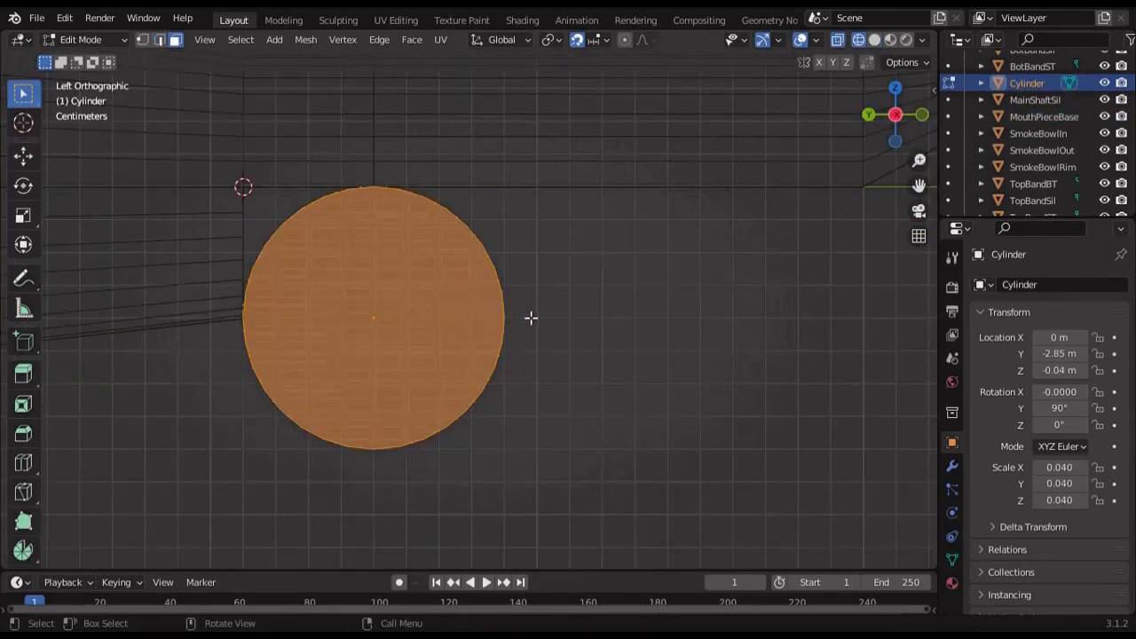
left_click_drag(527, 310, 361, 505)
key("x")
left_click(308, 454)
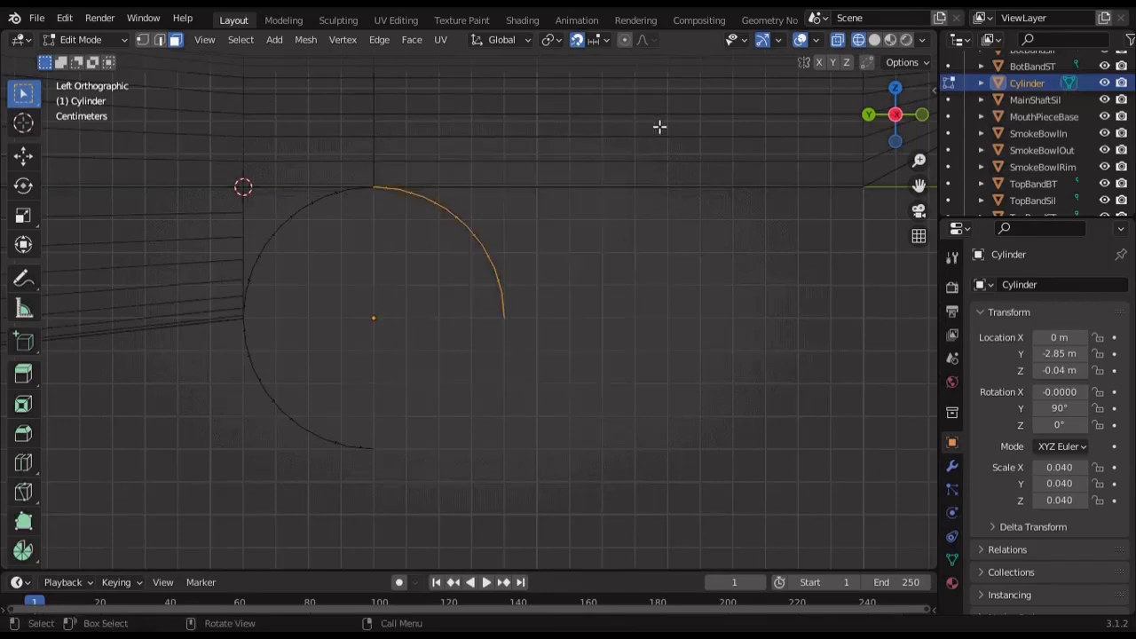
Delete two more quarters of the cylinder's side faces, leaving only the quarter arc between shoulder and tip
left_click_drag(149, 526, 444, 336, "shift")
key("x")
left_click(427, 398)
key("shift+z")
scroll(523, 383, "down", 3)
mouse_move(424, 401)
middle_mouse_down()
mouse_move(523, 382)
mouse_move(560, 279)
mouse_move(499, 533)
mouse_move(466, 382)
mouse_move(379, 356)
middle_mouse_up()
scroll(523, 383, "up", 3)
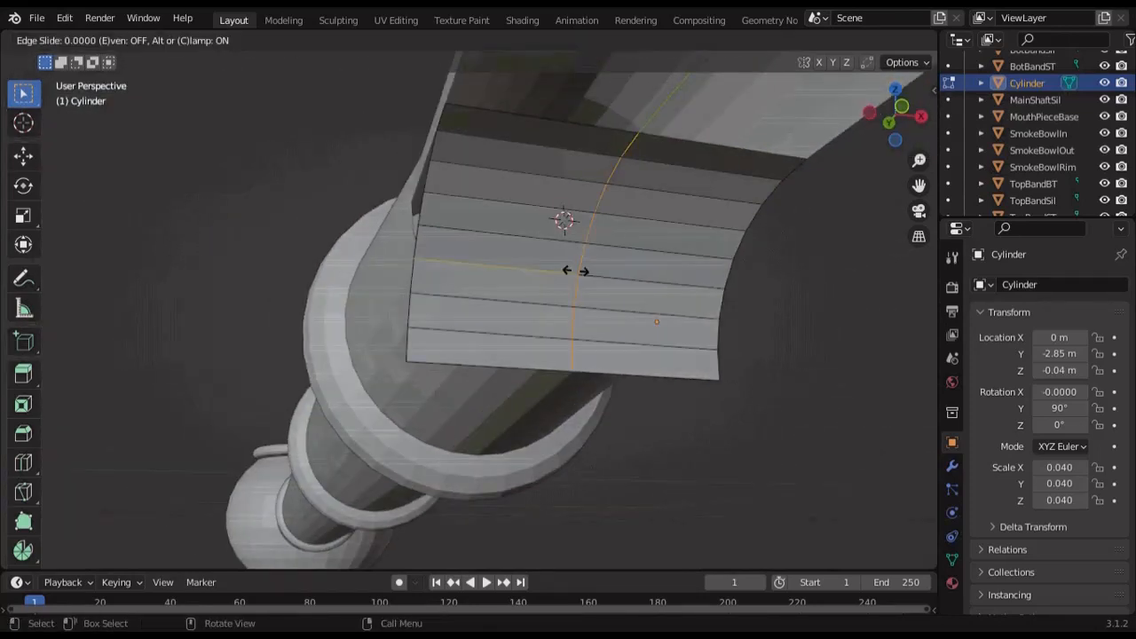
Add a centred edge loop along the cylinder's quarter arc and join the cylinder into MouthPieceBase
left_click(575, 271)
key("Tab")
middle_click_drag(460, 370, 326, 266)
left_click(181, 243, "shift")
right_click(181, 243)
left_click(181, 243)
key("Tab")
In MouthPieceBase, merge the arc's upper corner vertex on the -X side with the adjoining tip vertex, using At Center
middle_click_drag(449, 372, 568, 444)
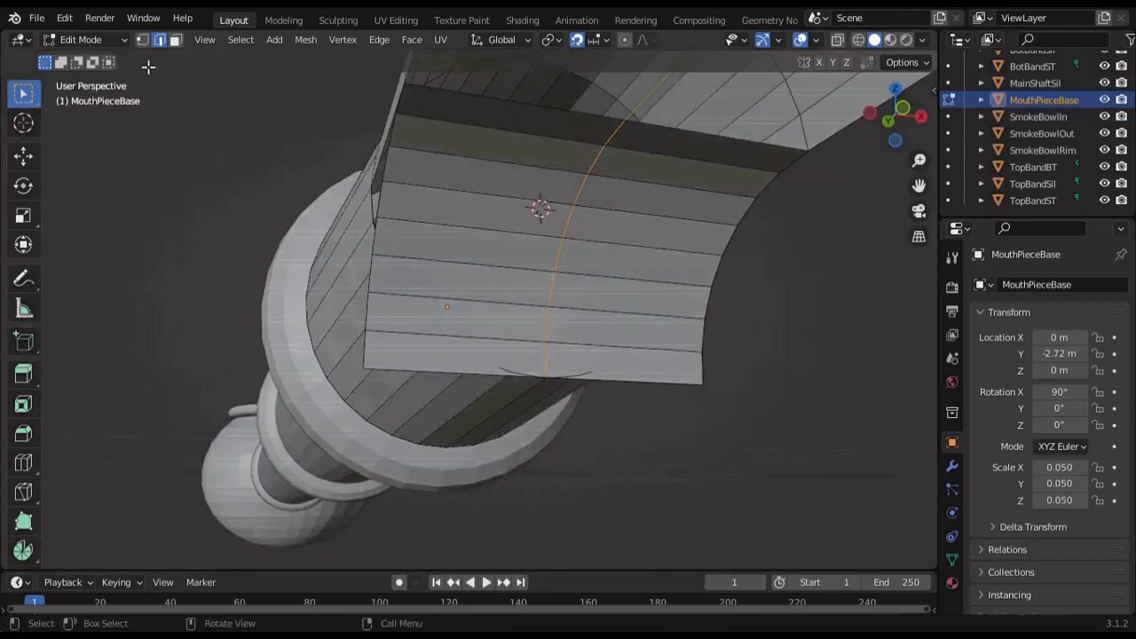
left_click(143, 40)
mouse_move(310, 298)
middle_mouse_down()
mouse_move(353, 370)
mouse_move(444, 347)
middle_mouse_up()
key("shift+z")
middle_click_drag(444, 346, 513, 327)
left_click(540, 220)
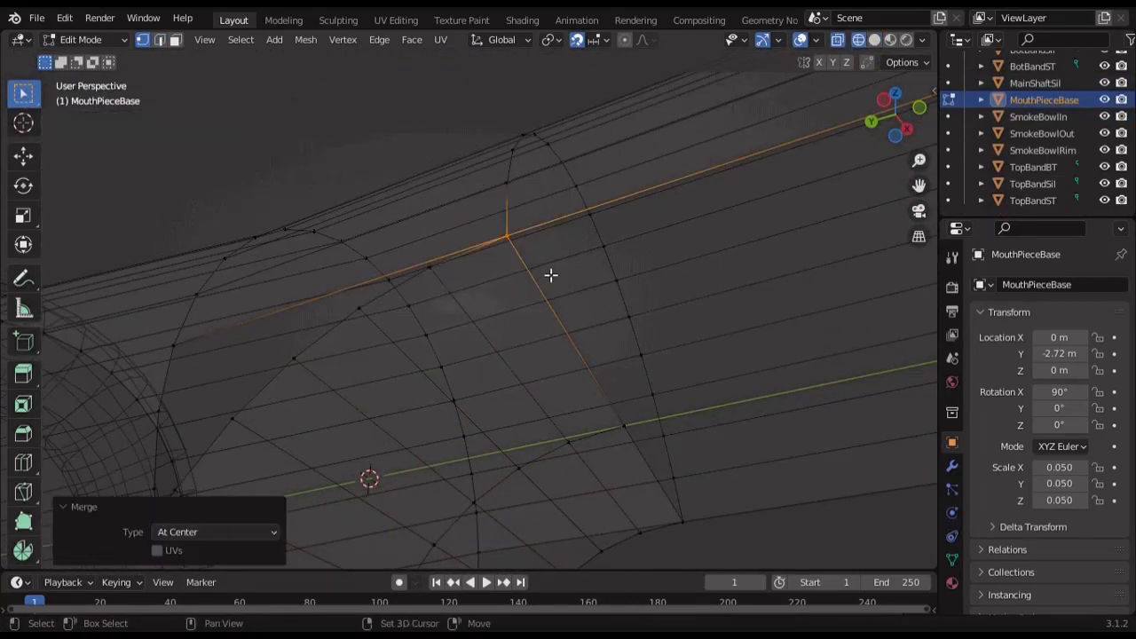
Merge the overlapping vertices where the arc's opposite upper corner meets the tip
key("shift+z")
mouse_move(507, 256)
middle_mouse_down()
mouse_move(401, 317)
mouse_move(504, 353)
middle_mouse_up()
key("shift+z")
left_click_drag(525, 286, 571, 252)
key("shift+z")
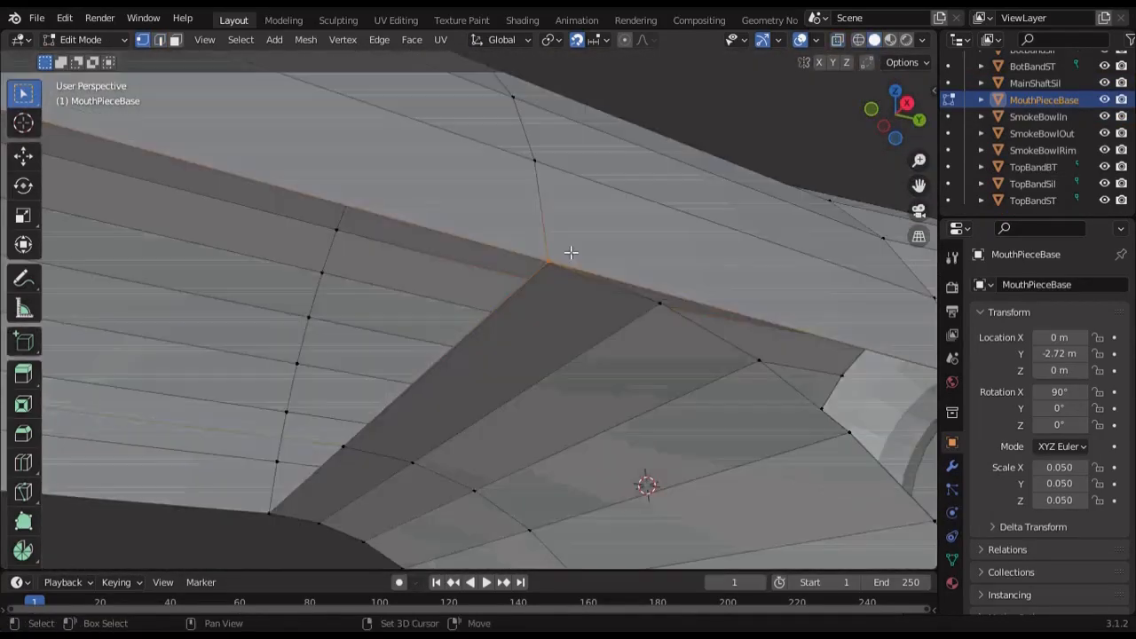
middle_click_drag(571, 254, 398, 287)
key("shift+z")
left_click_drag(424, 328, 515, 289)
key("shift+z")
key("m")
left_click(479, 310)
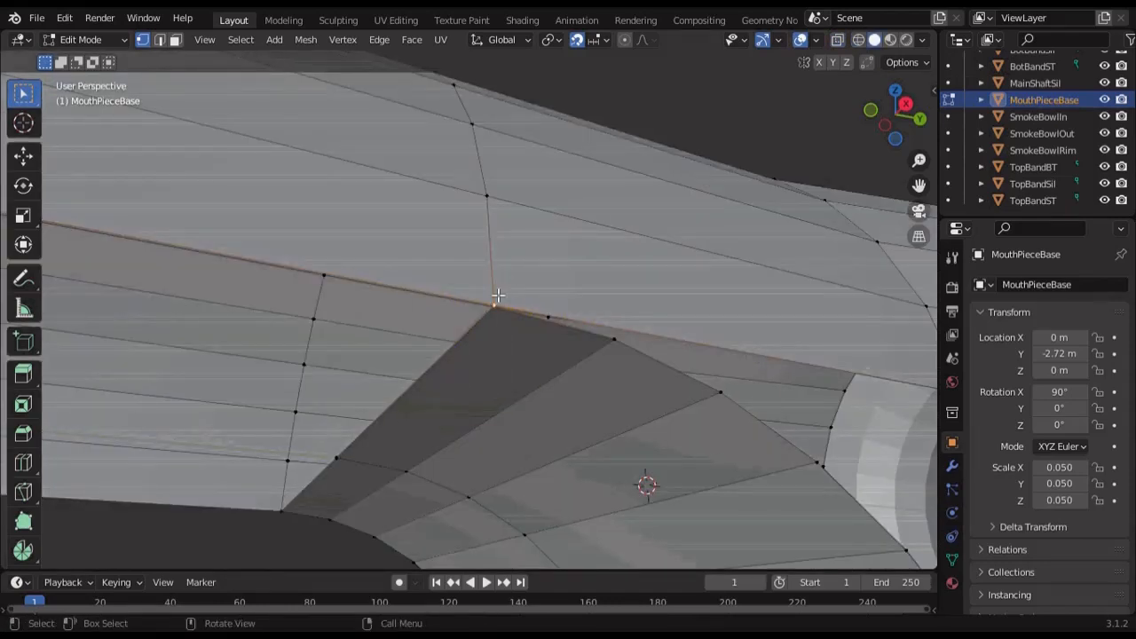
Merge the centre vertex of the arc's lower edge with the stem's centre vertex using At Last
middle_click_drag(498, 299, 417, 385)
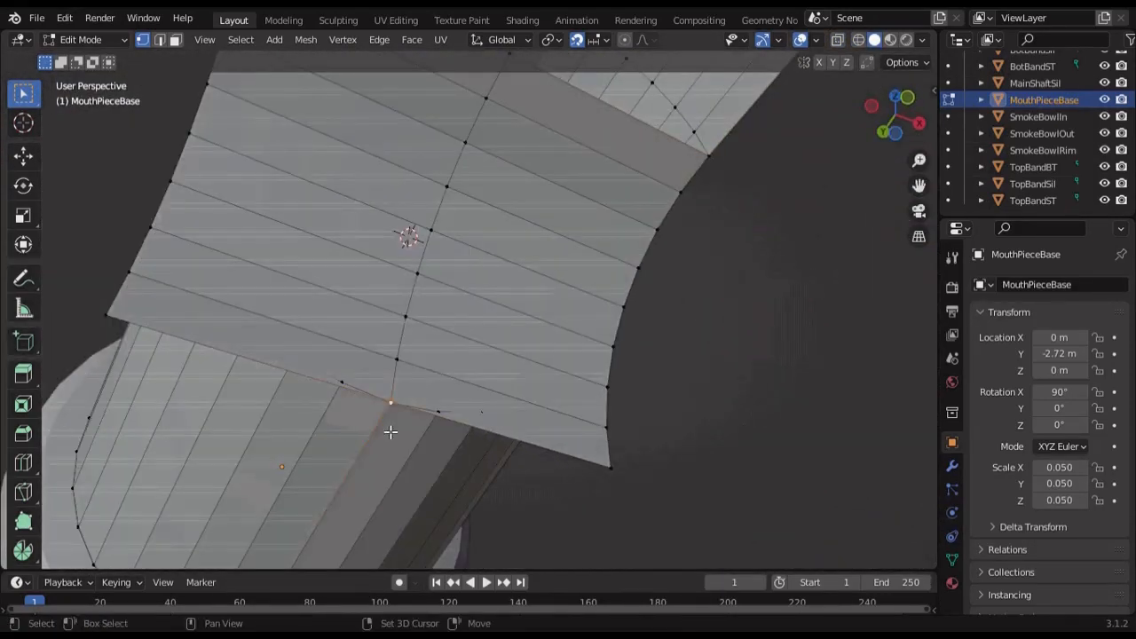
key("m")
left_click(350, 502)
middle_click_drag(541, 208, 407, 318)
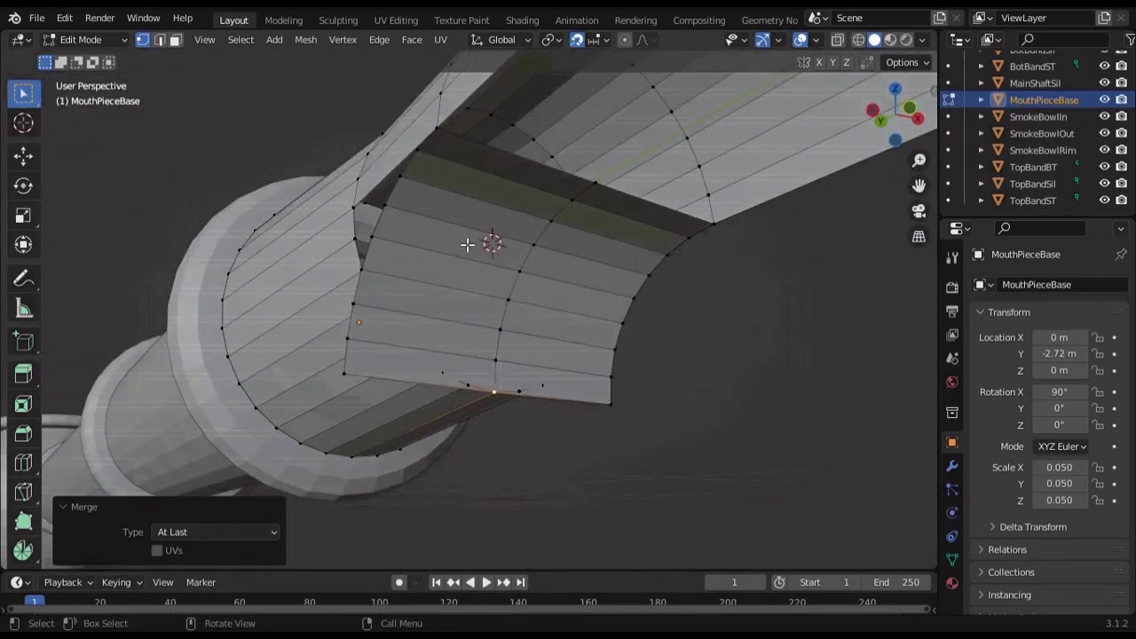
Try to narrow the arc's lower edge by scaling its two corner vertices inward along X
left_click(910, 108)
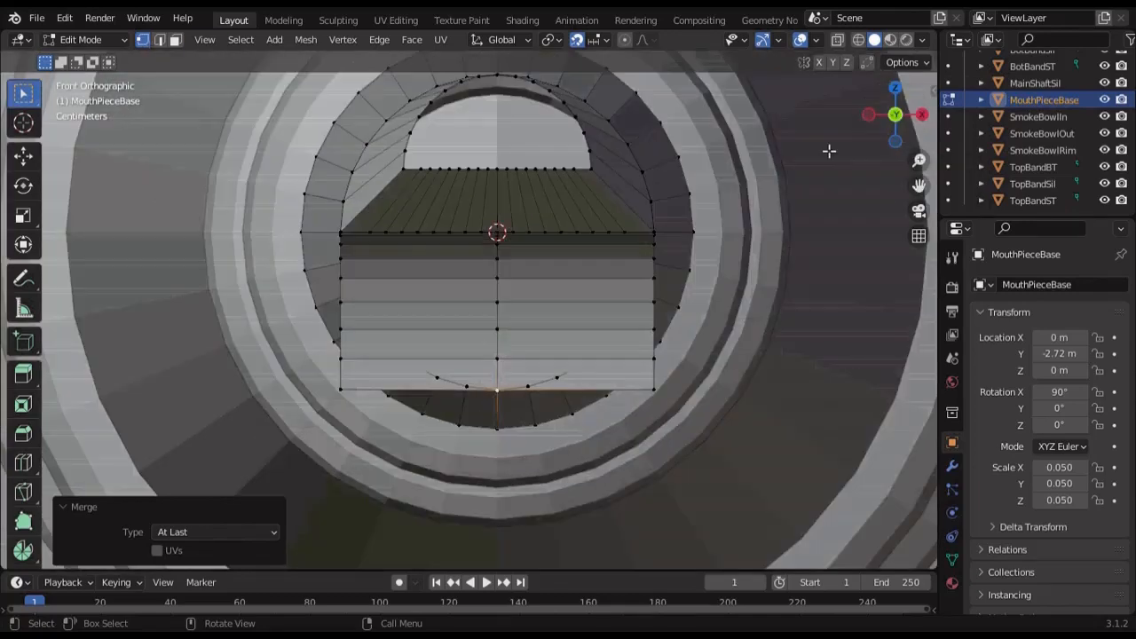
left_click(345, 392)
middle_click_drag(661, 391, 647, 318, "shift")
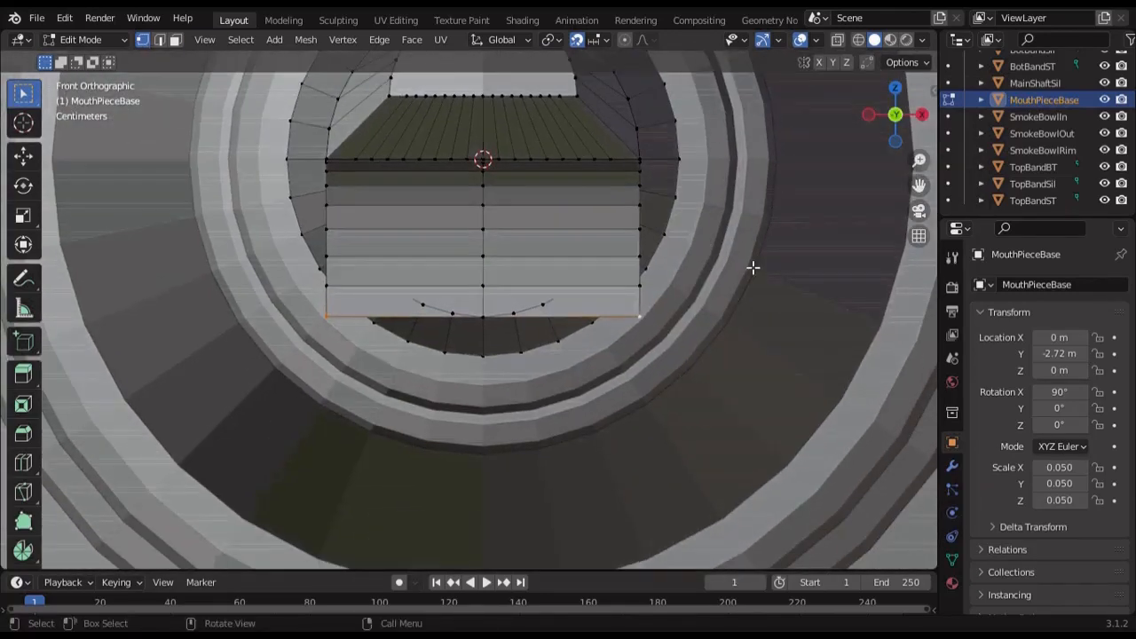
key("s")
key("x")
right_click(649, 273)
key("s")
key("x")
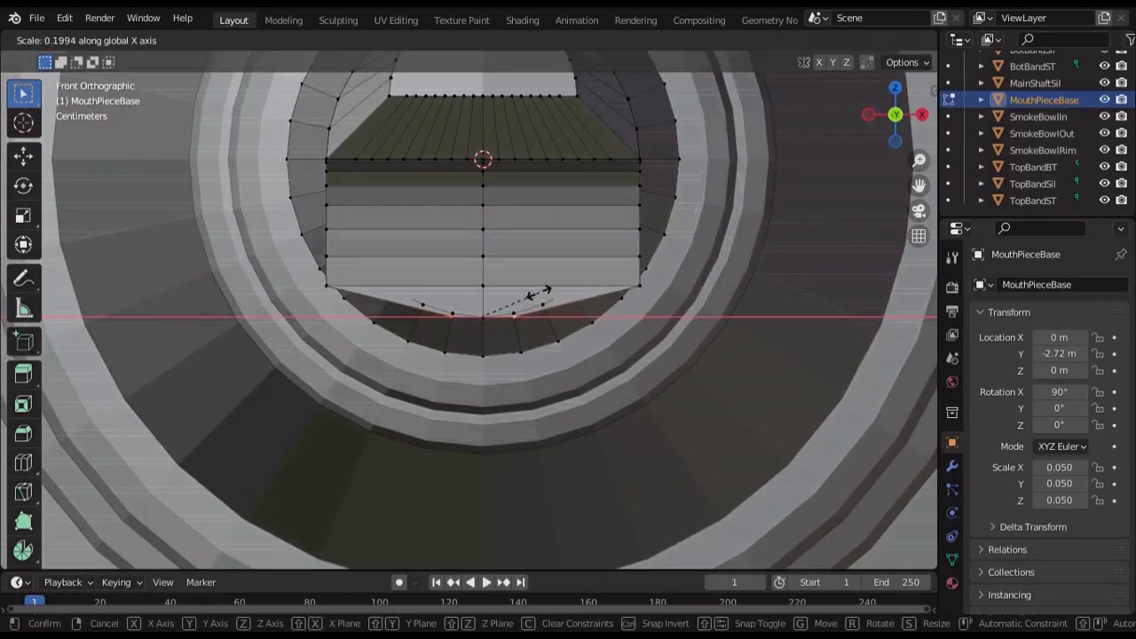
left_click(539, 294)
scroll(559, 320, "up", 6)
key("ctrl+z")
scroll(561, 321, "down", 8)
middle_click_drag(563, 320, 558, 293)
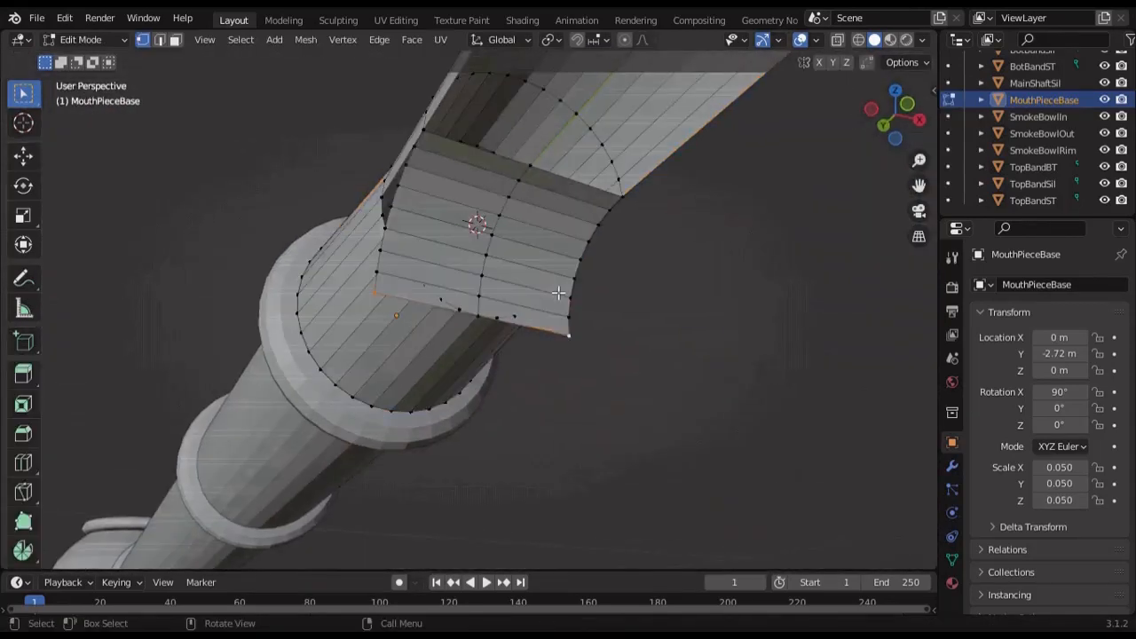
Subdivide the arc's faces to double its rows and dissolve the two extra loops beside its centre line
left_click(445, 200, "alt")
left_click(547, 232, "alt+shift")
right_click(547, 232)
left_click(547, 232)
key("2")
left_click(437, 262, "alt")
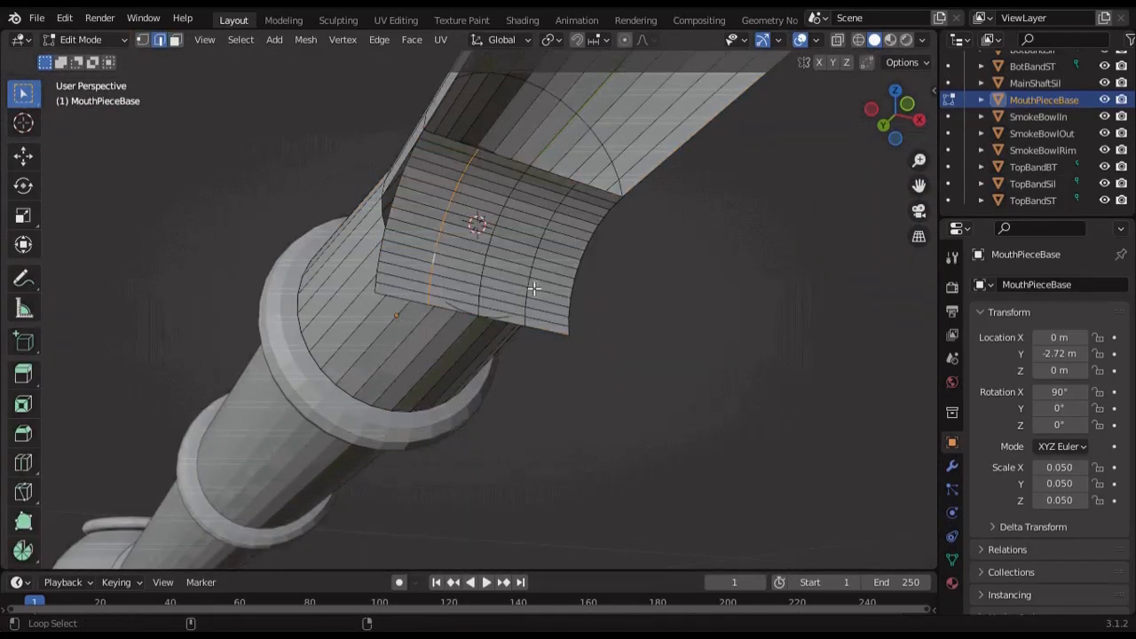
right_click(533, 289)
left_click(508, 578)
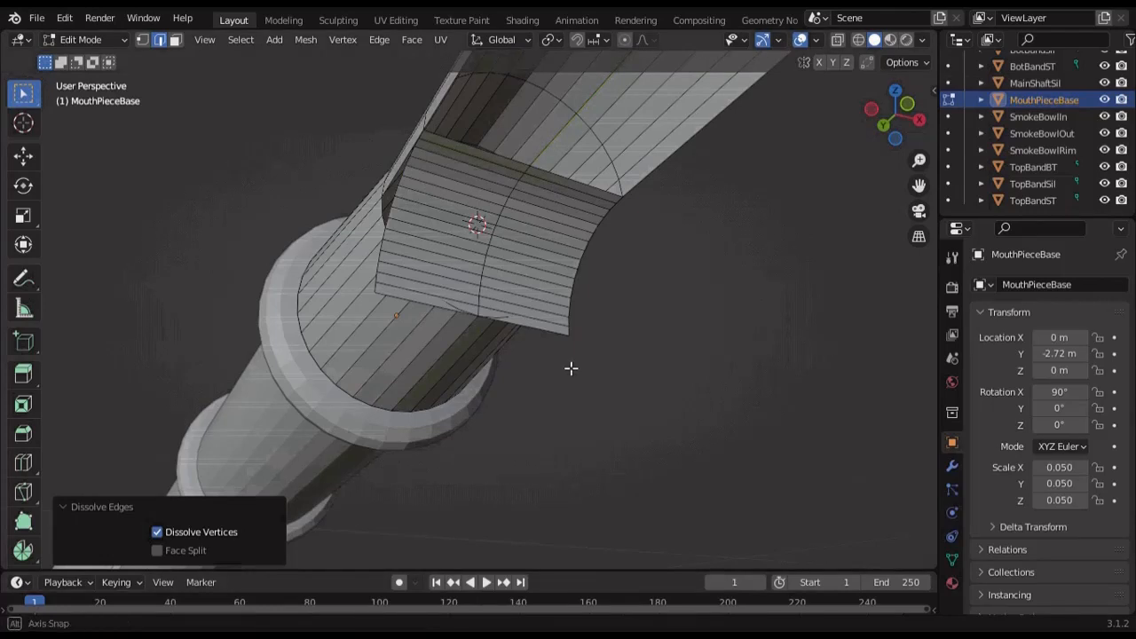
middle_click_drag(571, 367, 551, 392)
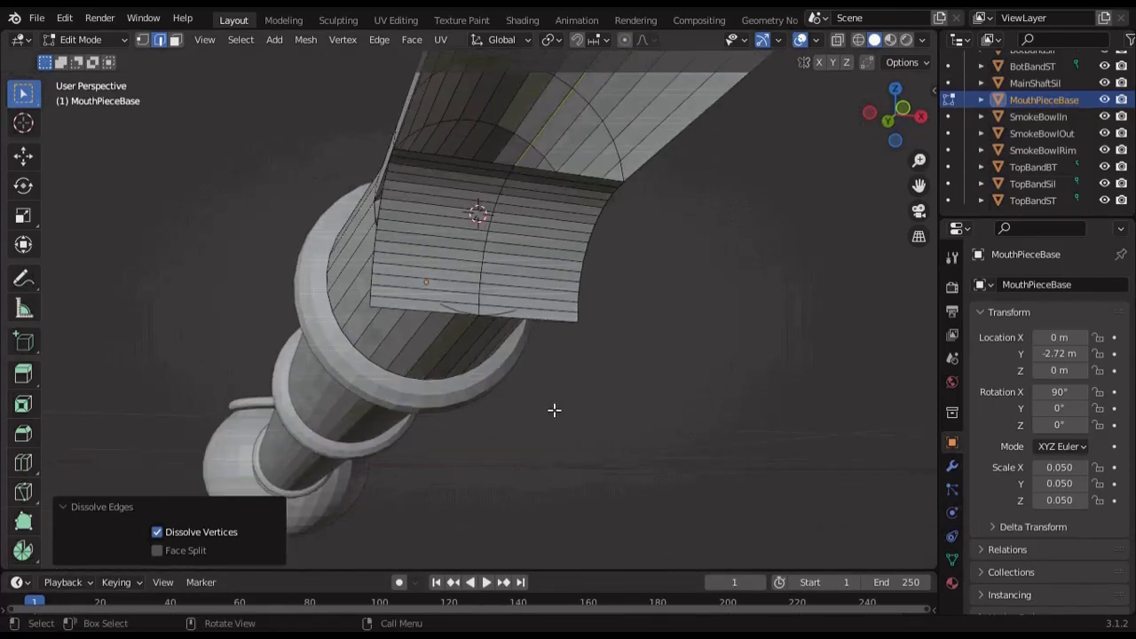
Scale the arc's lowest pair of outer vertices to 0.248 along X and the pair above to 0.476
key("1")
left_click(903, 108)
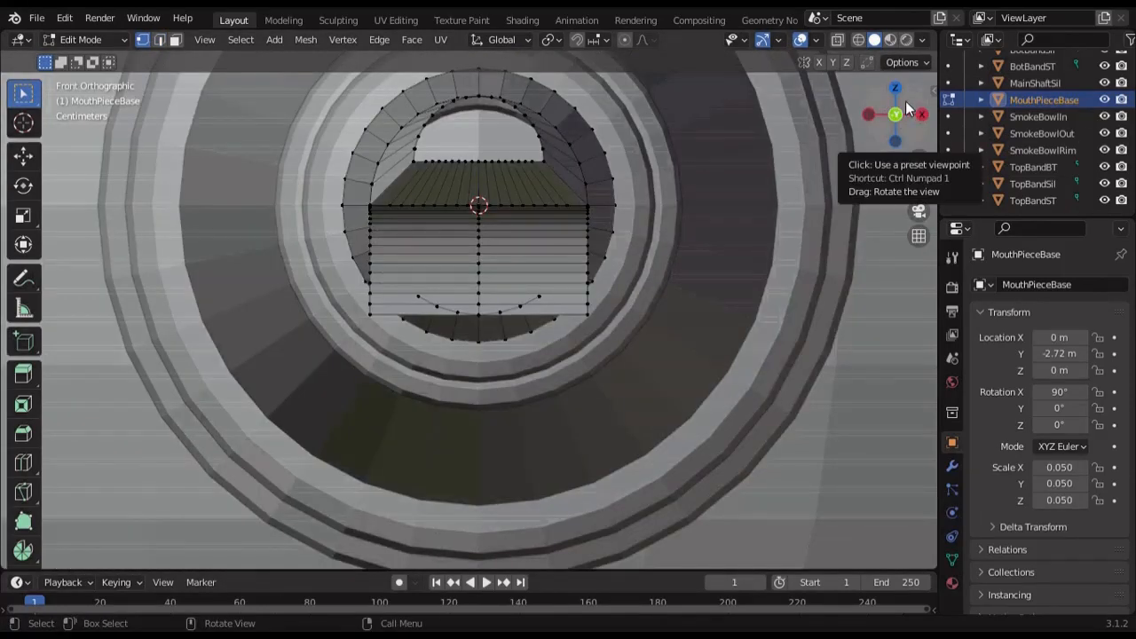
scroll(559, 342, "up", 4)
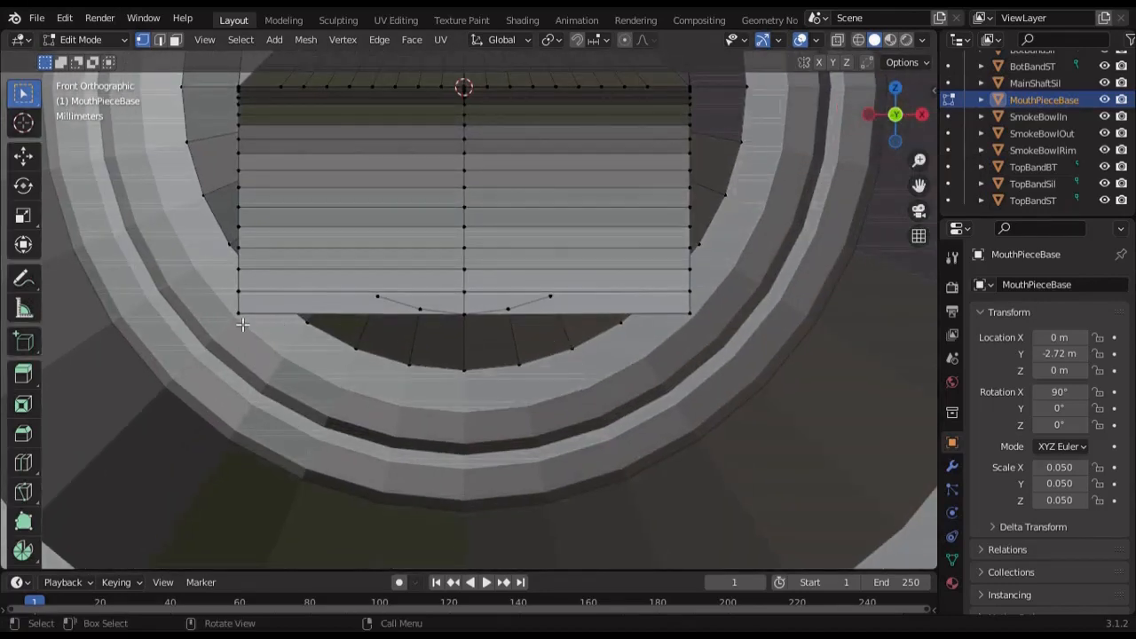
key("x")
left_click(538, 334)
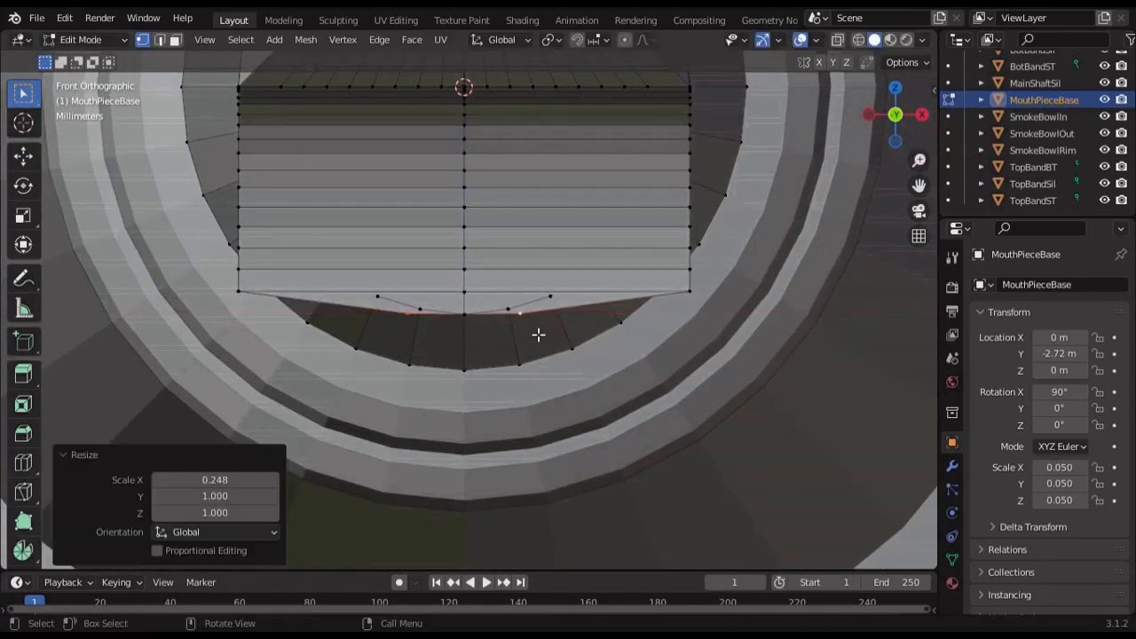
left_click(697, 300)
left_click(238, 294, "shift")
key("s")
key("x")
left_click(596, 335)
key("shift+z")
key("shift+z")
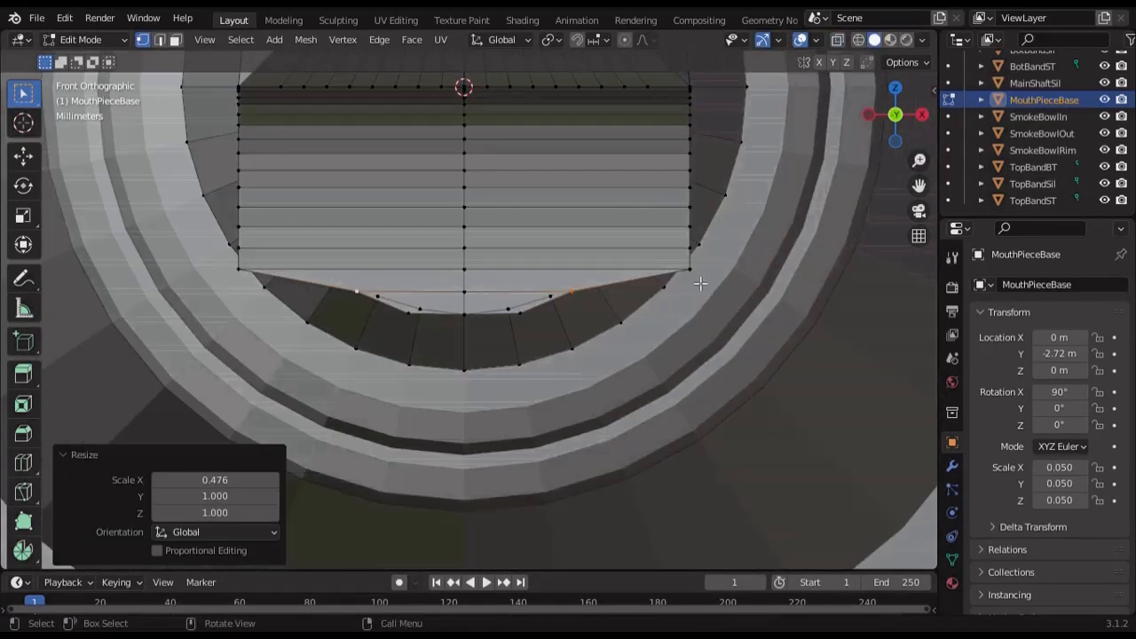
Narrow the third-lowest pair of outer vertices along X and scale the fourth-lowest pair to 0.737 along X
left_click(696, 277)
left_click(268, 288, "shift")
key("shift+z")
key("s")
key("x")
left_click(658, 292)
left_click(685, 251)
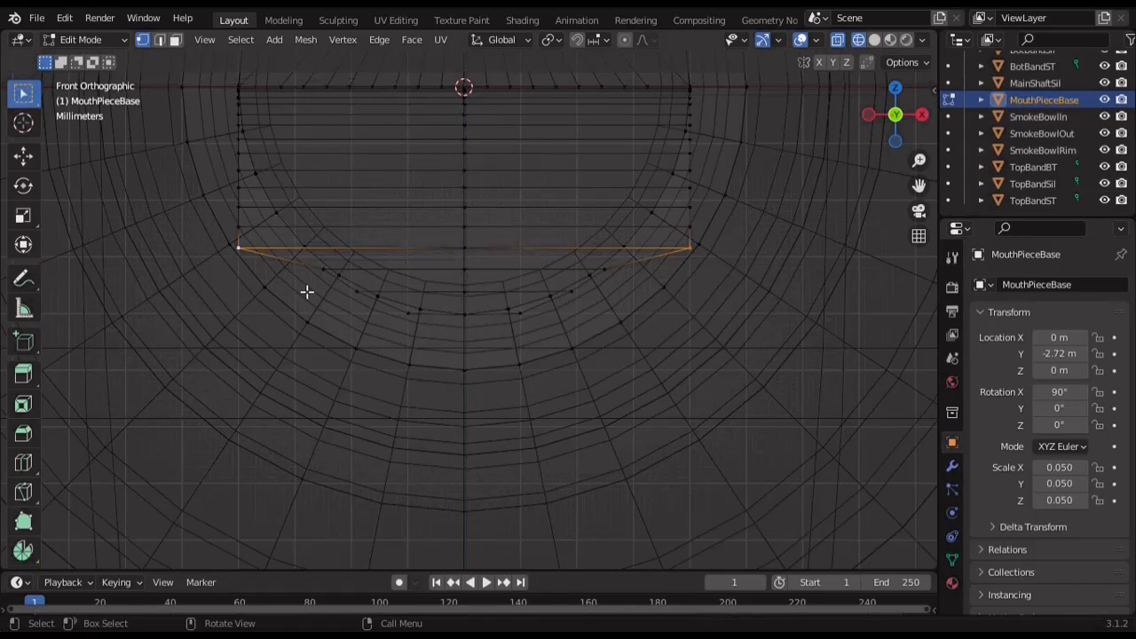
key("s")
key("x")
left_click(686, 281)
key("shift+z")
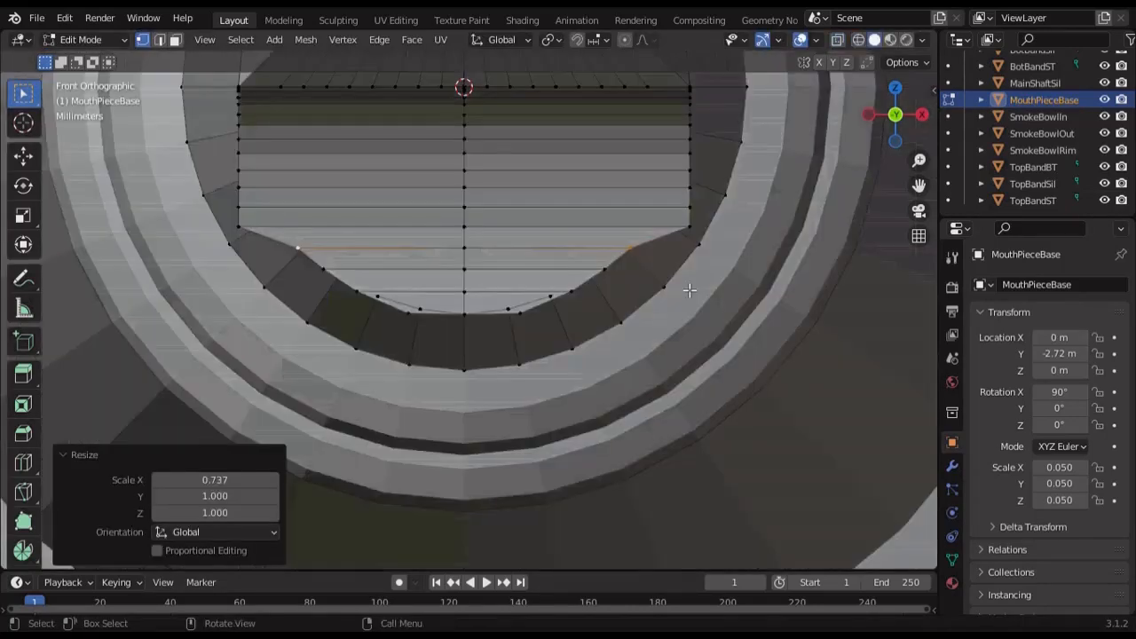
Scale the arc's fourth-lowest pair of outer vertices by a further 0.959 along X
scroll(620, 295, "up", 2)
mouse_move(619, 296)
middle_mouse_down("shift")
mouse_move(624, 355)
mouse_move(607, 348)
middle_mouse_up("shift")
scroll(626, 348, "down", 1)
key("shift+z")
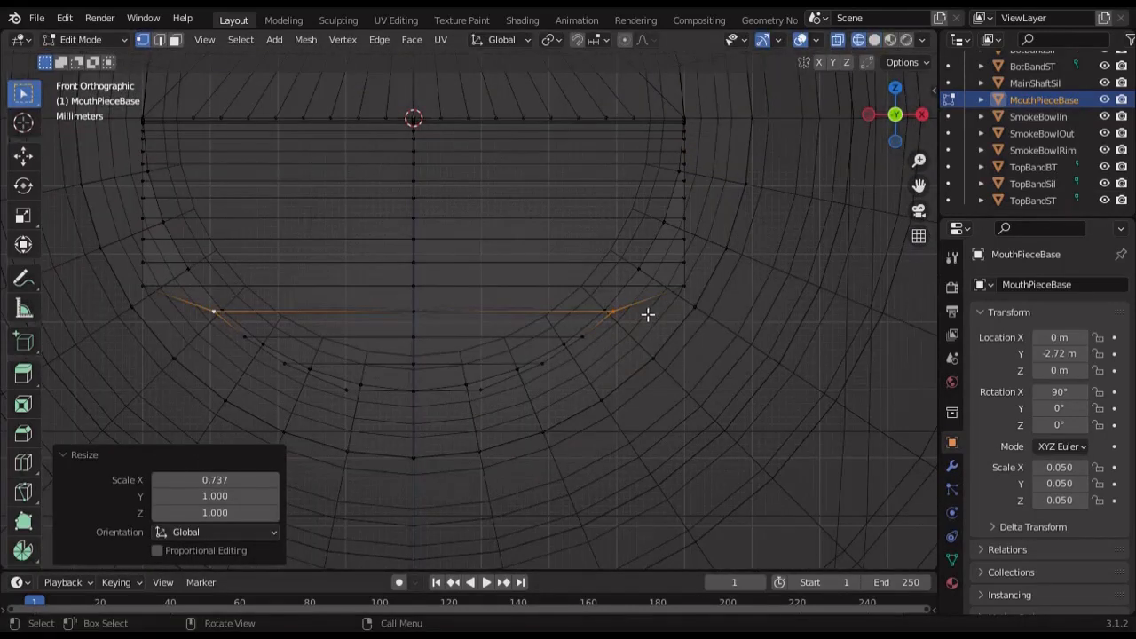
scroll(661, 331, "up", 1)
key("s")
key("x")
left_click(694, 319)
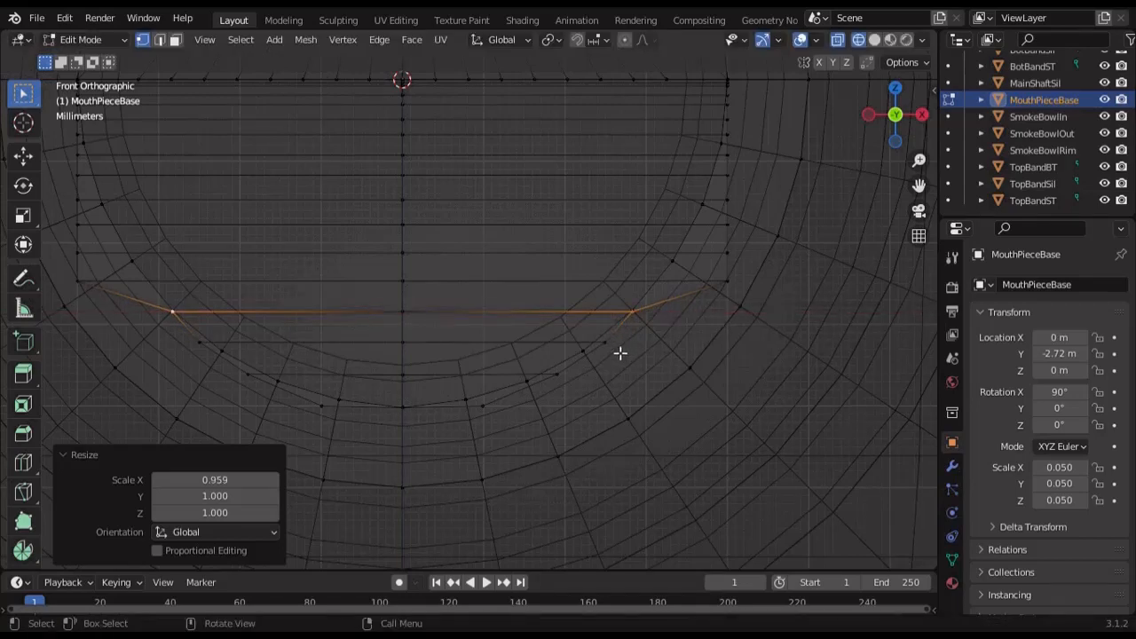
Fine-tune the arc's third-lowest row along X and scale the second-lowest row by 0.894 along X
left_click(619, 353)
key("s")
key("x")
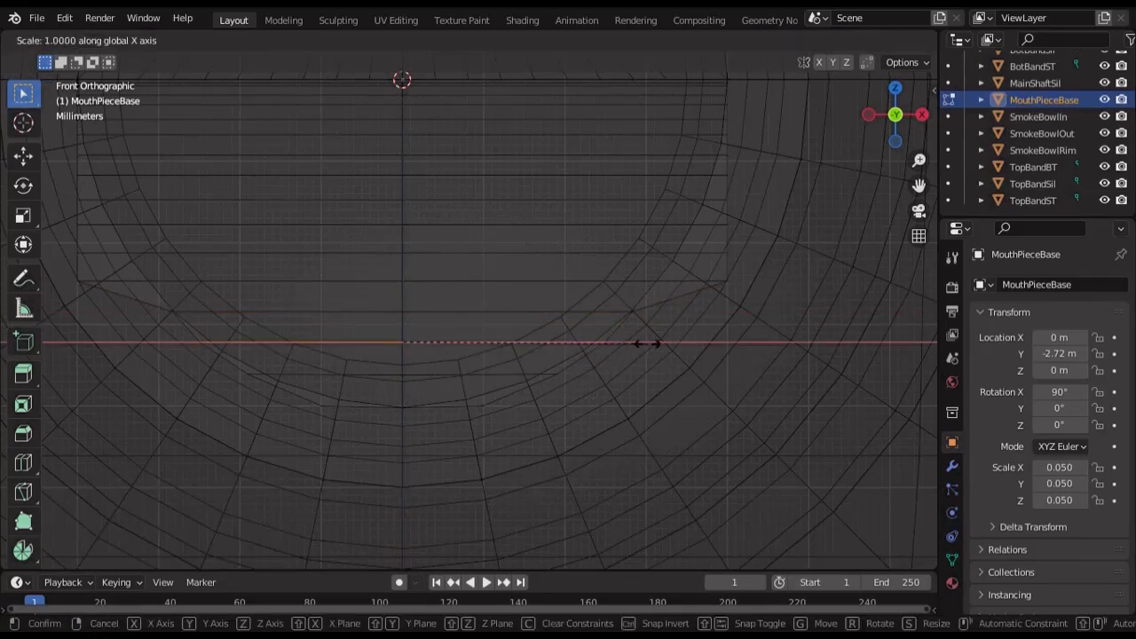
left_click(634, 345)
scroll(631, 346, "up", 3)
middle_click_drag(738, 396, 657, 278, "shift")
left_click(534, 319, "alt")
key("s")
key("x")
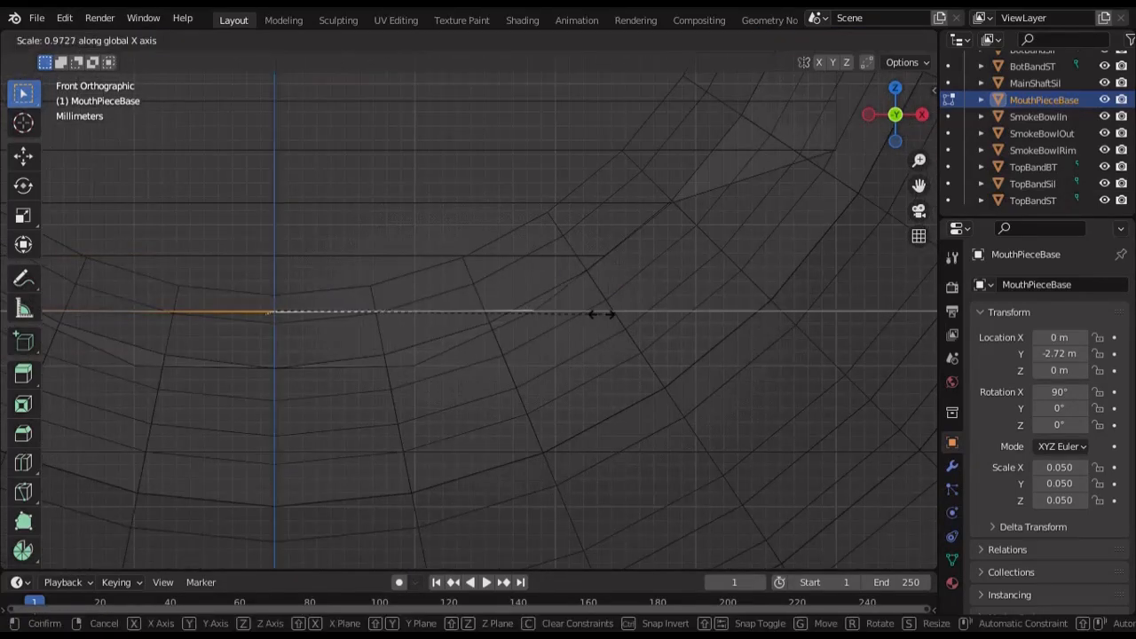
left_click(574, 321)
middle_click_drag(543, 296, 493, 356, "shift")
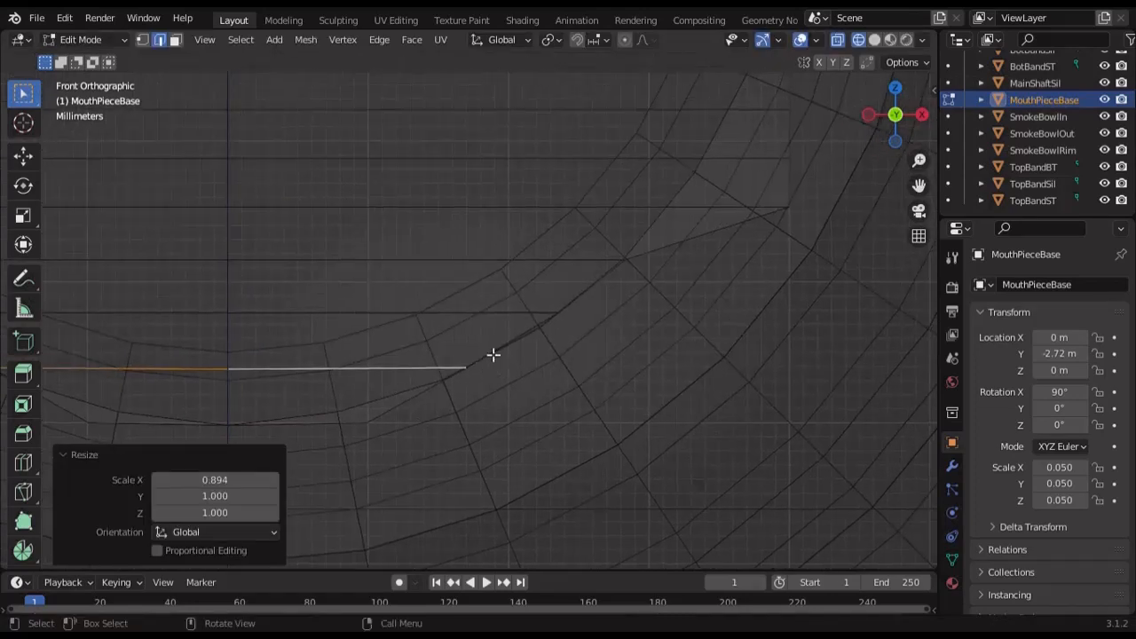
Fine-tune the fourth-lowest row's width along X and scale the fifth-lowest row to 0.780 along X
left_click(532, 316, "alt")
middle_click_drag(598, 339, 506, 462, "shift")
scroll(515, 443, "up", 2)
left_click(534, 411, "alt")
key("s")
key("x")
left_click(577, 419)
left_click(579, 336, "alt")
middle_click_drag(579, 337, 458, 336, "shift")
key("s")
key("x")
left_click(550, 359)
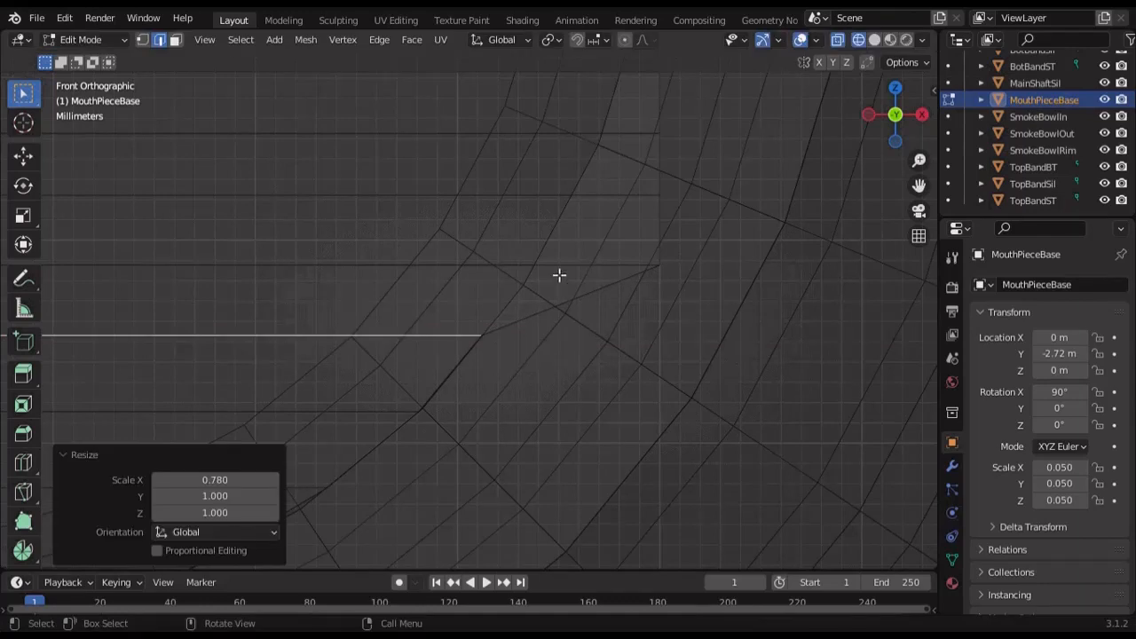
Narrow the arc's sixth and seventh rows from its lower edge along X to follow the stem's round outline
left_click(558, 266, "alt")
key("s")
key("x")
left_click(609, 344)
middle_click_drag(609, 240, 578, 380, "shift")
left_click(577, 339, "alt")
key("s")
key("x")
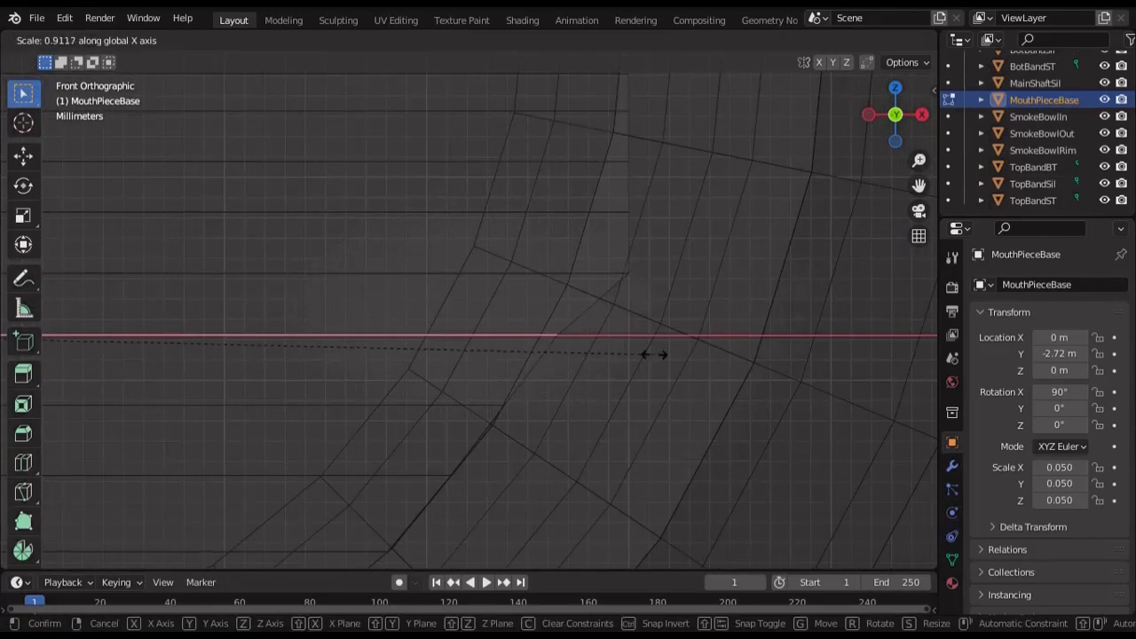
left_click(635, 361)
Scale the eighth row from the arc's lower edge to about 0.928 along X and narrow the ninth to the stem's outline
left_click(634, 274, "alt")
key("s")
key("x")
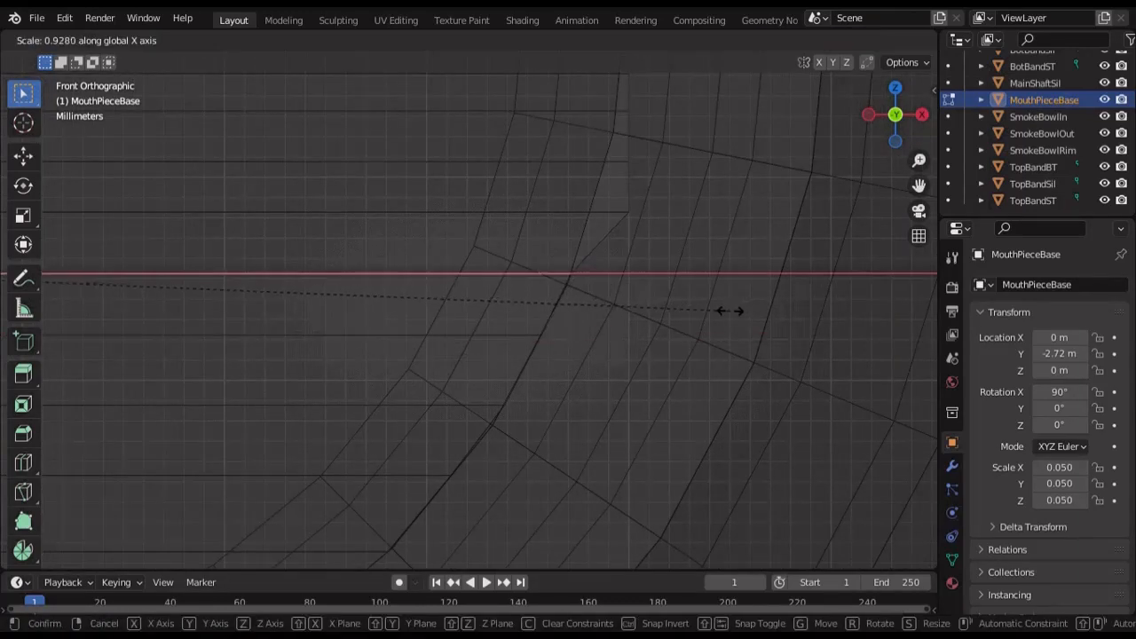
left_click(730, 310)
left_click(643, 210, "alt")
middle_click_drag(645, 207, 540, 363, "shift")
key("s")
key("x")
left_click(630, 317)
Narrow the tenth and eleventh rows from the arc's lower edge along X to match the stem's outline
left_click(672, 315, "alt")
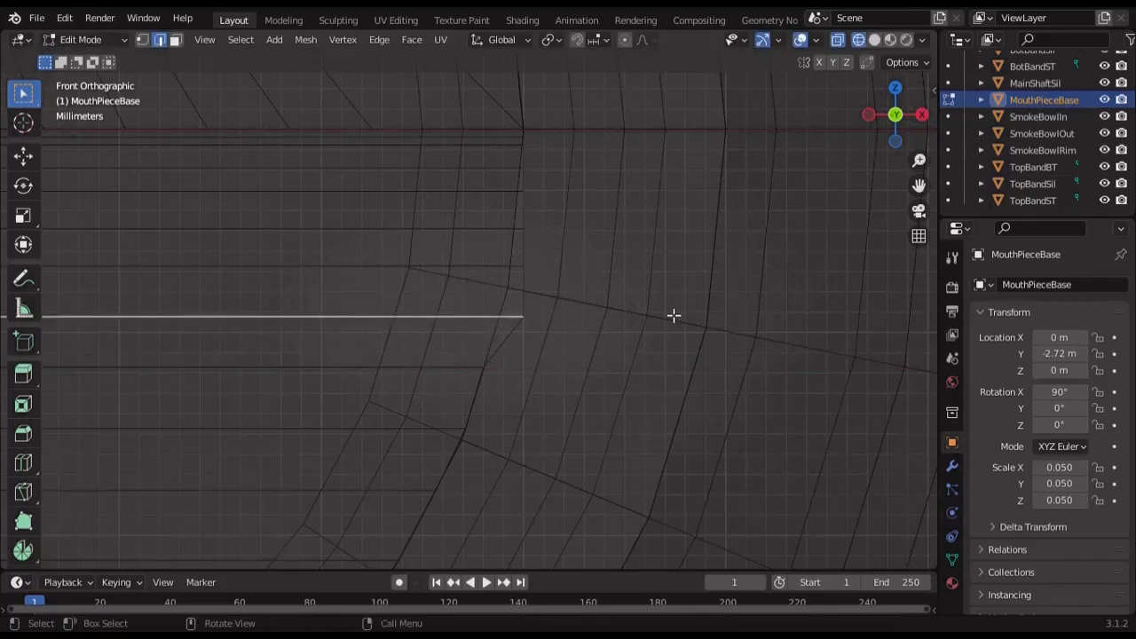
key("s")
key("x")
left_click(680, 317)
left_click(669, 290, "alt")
key("s")
key("x")
left_click(683, 298)
Narrow the twelfth and thirteenth rows from the arc's lower edge along X to match the stem's outline
left_click(538, 231, "alt")
scroll(569, 213, "up", 4)
middle_click_drag(579, 202, 558, 309, "shift")
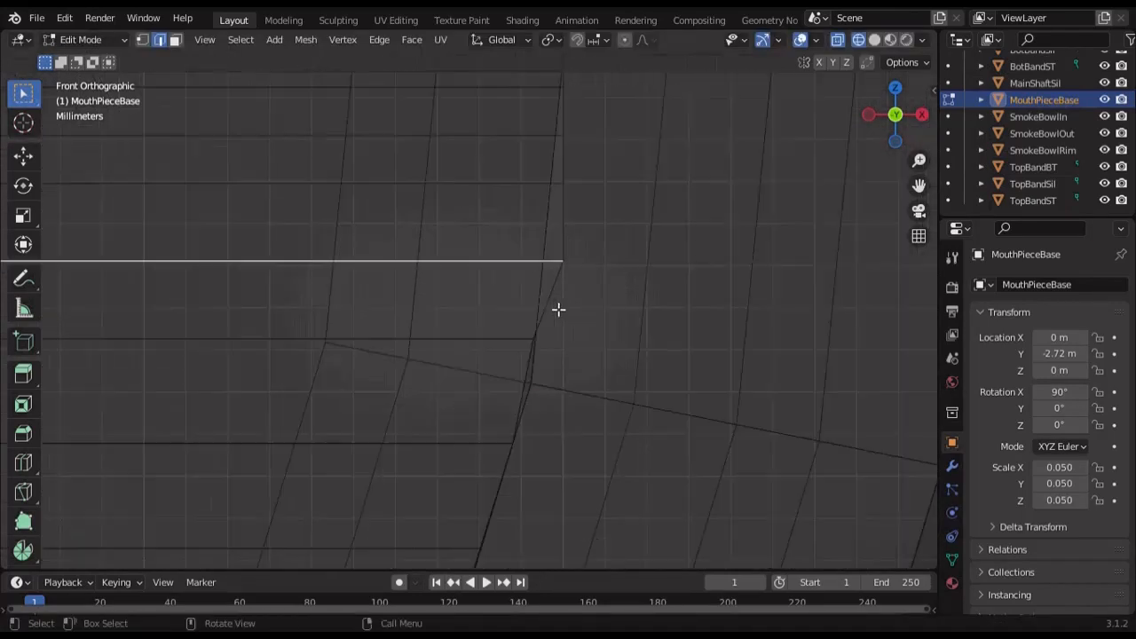
key("s")
key("x")
left_click(709, 254)
left_click(563, 197, "alt")
middle_click_drag(563, 208, 512, 281, "shift")
key("s")
key("x")
left_click(673, 254)
Narrow the fourteenth and fifteenth rows from the arc's lower edge slightly along X to match the stem's outline
left_click(550, 215, "alt")
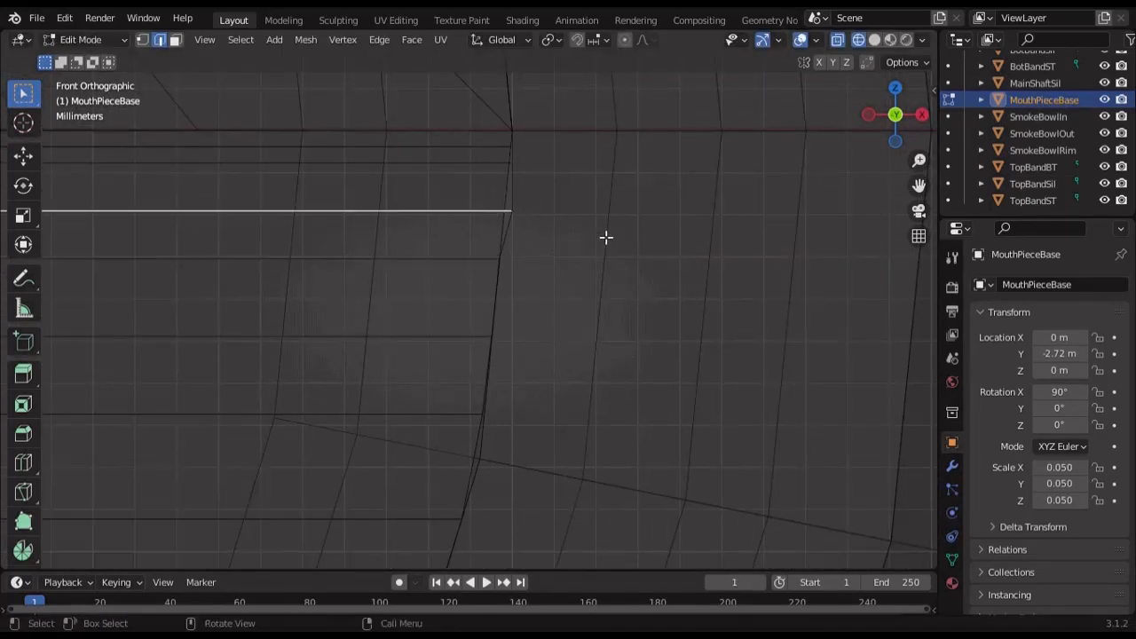
scroll(613, 235, "up", 2)
key("s")
key("x")
left_click(690, 219)
middle_click_drag(660, 189, 645, 293, "shift")
left_click(561, 173, "alt")
key("s")
key("x")
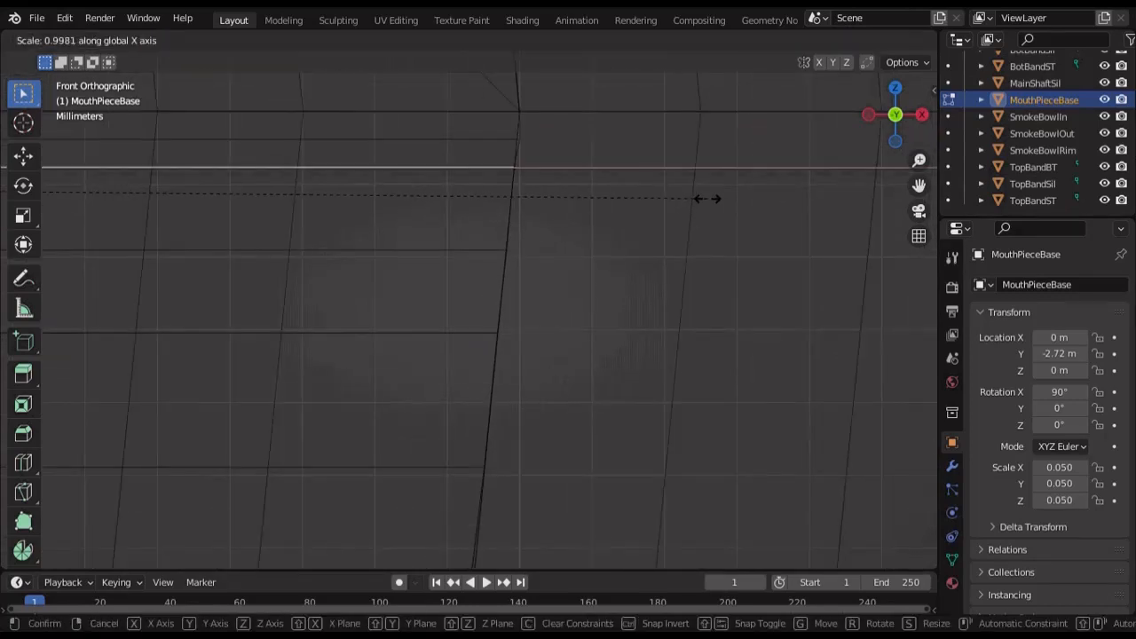
left_click(697, 199)
Scale the row just below the arc's top edge to 0.999 along X and inspect the rounded arc against the stem
left_click(613, 238, "alt")
key("s")
key("x")
left_click(728, 241)
scroll(639, 305, "down", 5)
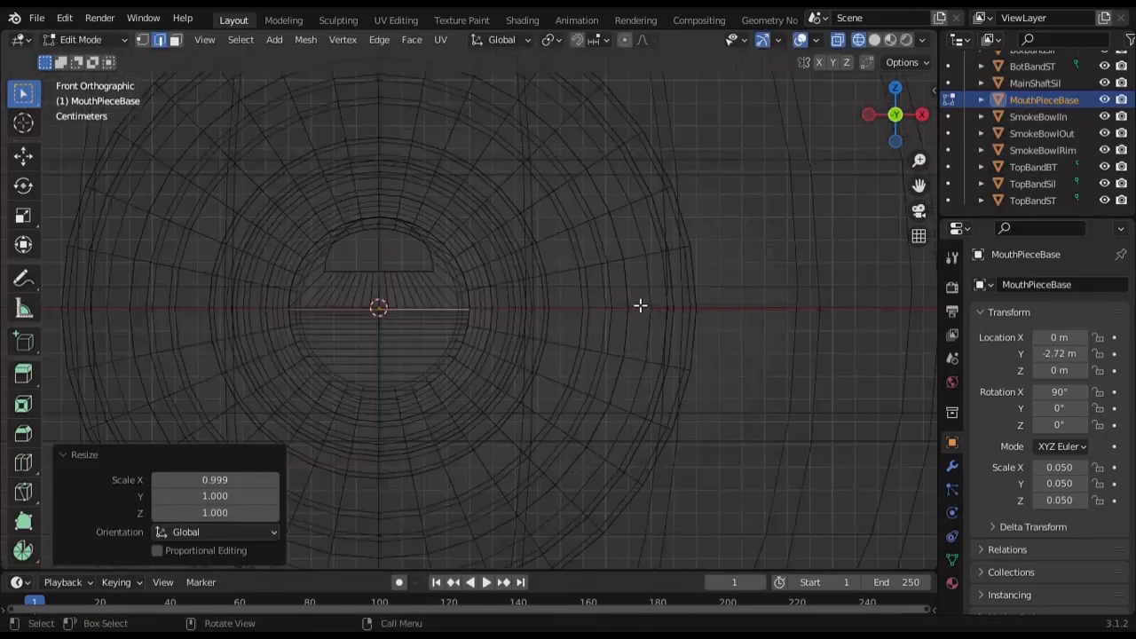
middle_click_drag(639, 304, 532, 353)
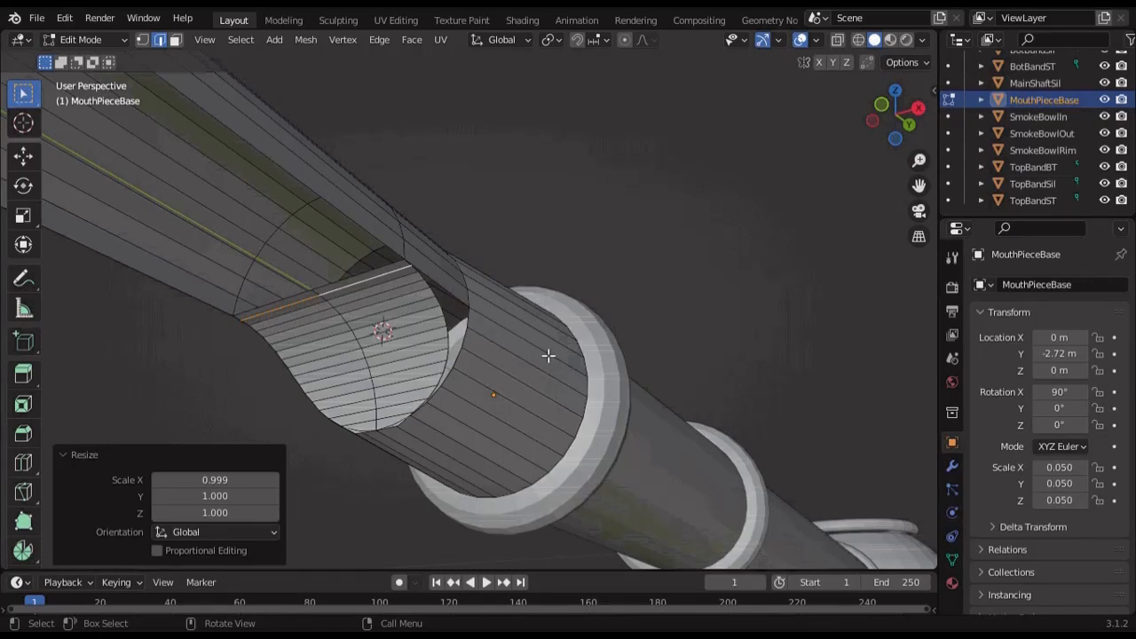
middle_click_drag(540, 291, 533, 178)
scroll(616, 145, "up", 3)
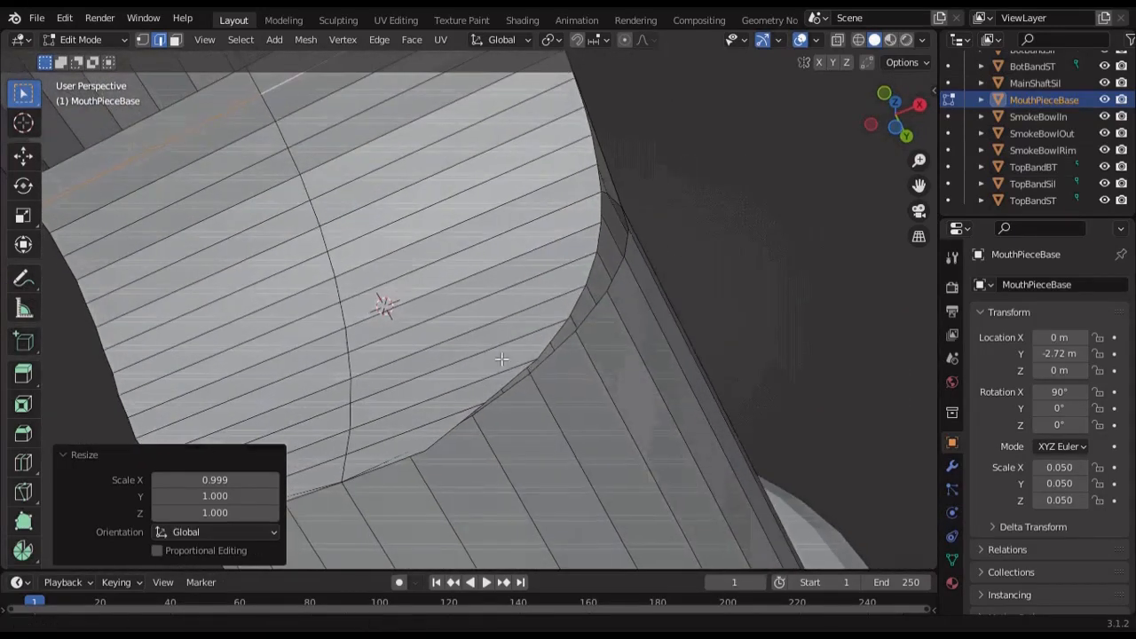
Scale the arc's vertex pair beside its lowest point to 0.795 along X and raise it 0.000843 m along Z
middle_click_drag(393, 321, 498, 304, "shift")
middle_click_drag(572, 426, 420, 459)
middle_click_drag(497, 430, 599, 414)
key("1")
left_click(598, 413)
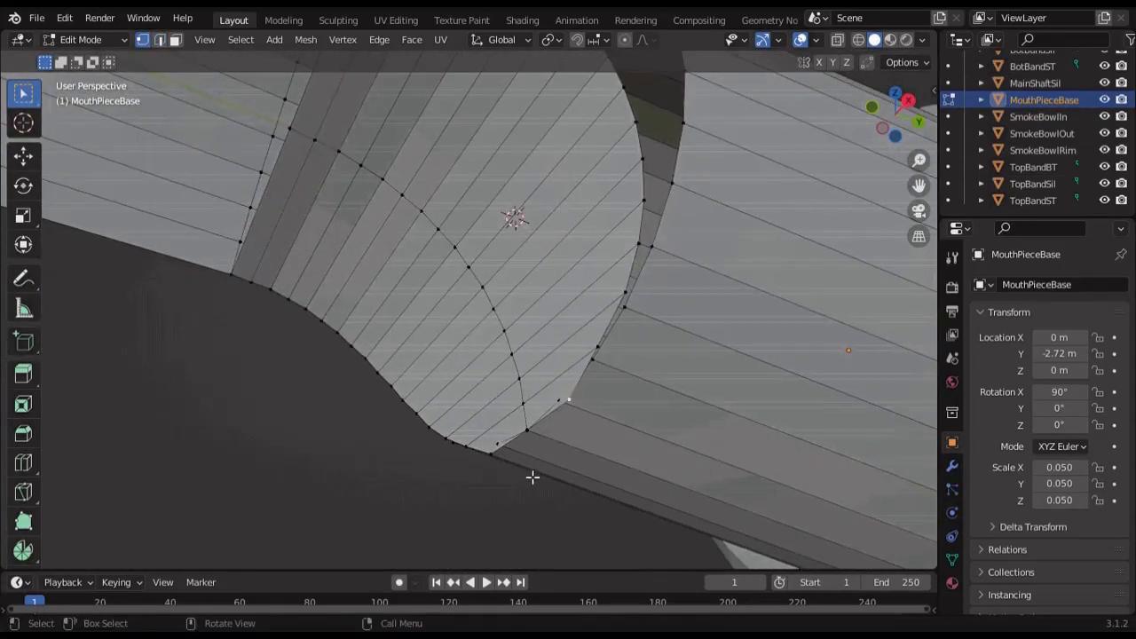
left_click(533, 477, "shift")
left_click(880, 113)
scroll(589, 276, "up", 5)
left_click(685, 299)
key("g")
key("x")
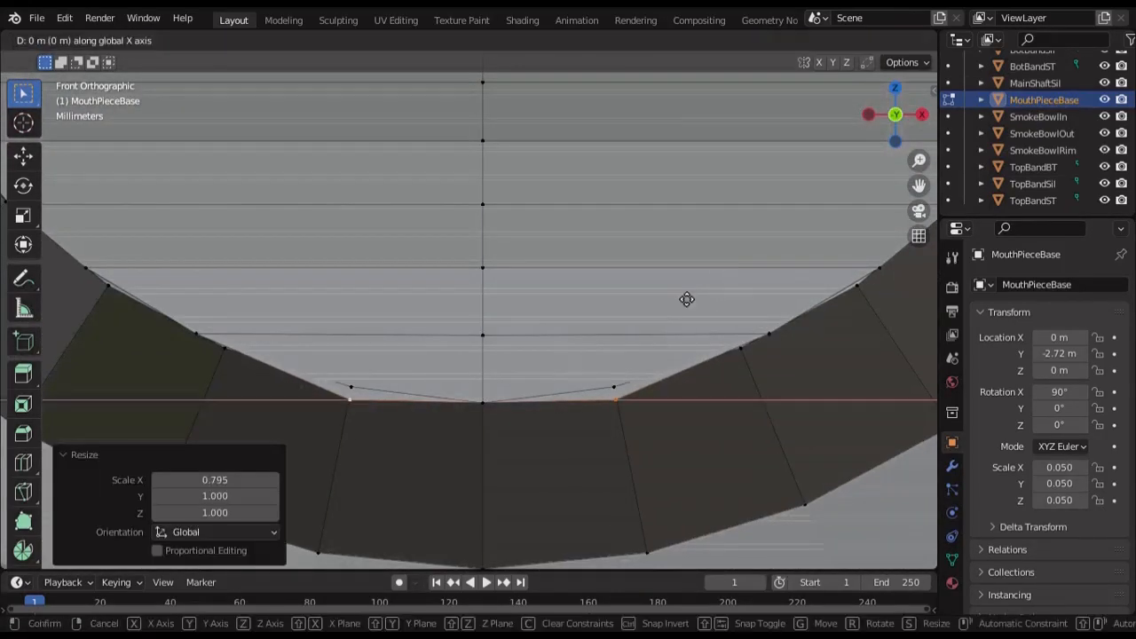
key("z")
left_click(707, 294)
Fine-tune that vertex pair's X spacing and Z height until it sits exactly on the stem's matching vertices
scroll(708, 294, "up", 3)
middle_click_drag(707, 294, 541, 205, "shift")
scroll(540, 206, "up", 5)
key("s")
key("x")
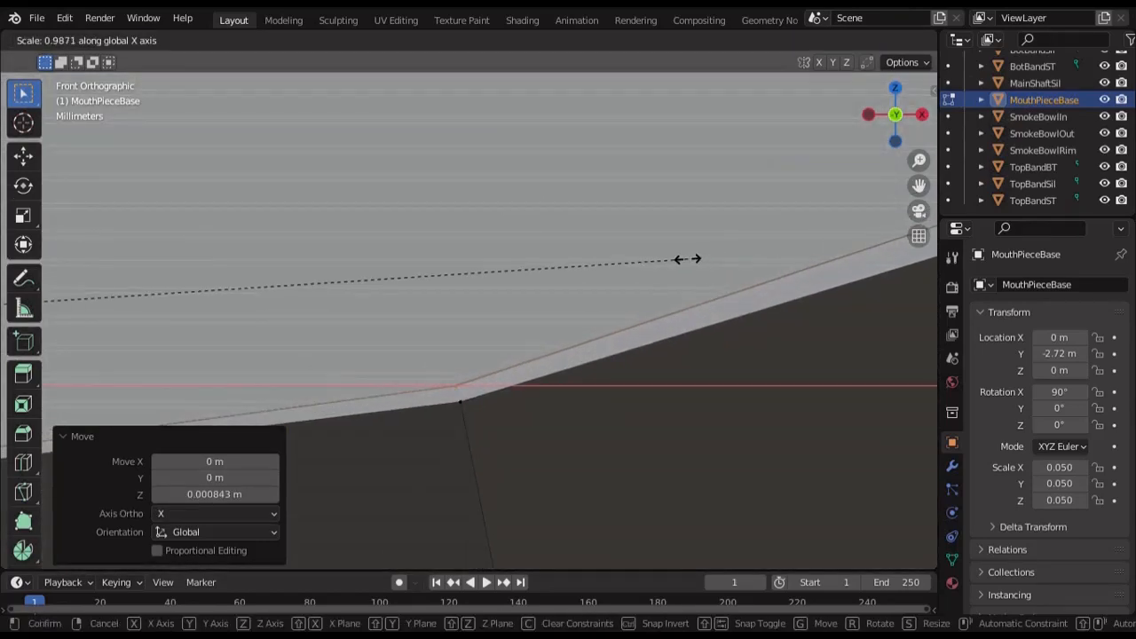
left_click(681, 255)
key("g")
key("z")
left_click(673, 256)
key("s")
key("x")
left_click(695, 256)
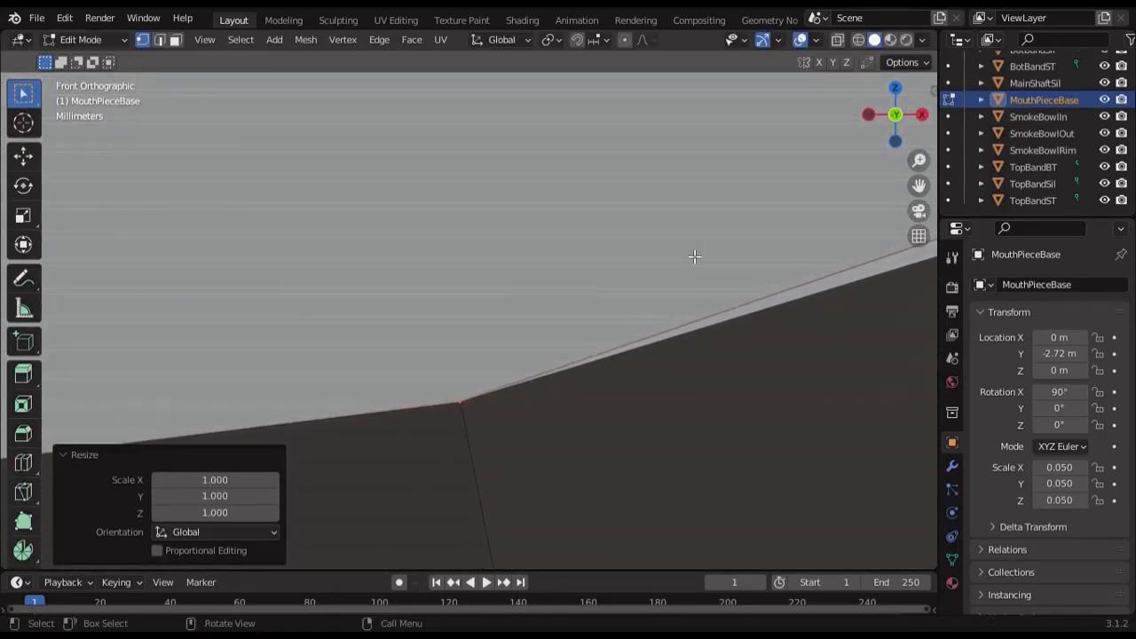
Merge the aligned arc vertices on both sides of the lowest point with the stem vertices they overlap
scroll(695, 256, "down", 8)
middle_click_drag(695, 257, 535, 269)
key("shift+z")
left_click_drag(540, 350, 559, 323)
key("m")
left_click(559, 324)
key("shift+z")
mouse_move(559, 325)
middle_mouse_down()
mouse_move(545, 363)
mouse_move(403, 358)
middle_mouse_up()
left_click(384, 371, "shift")
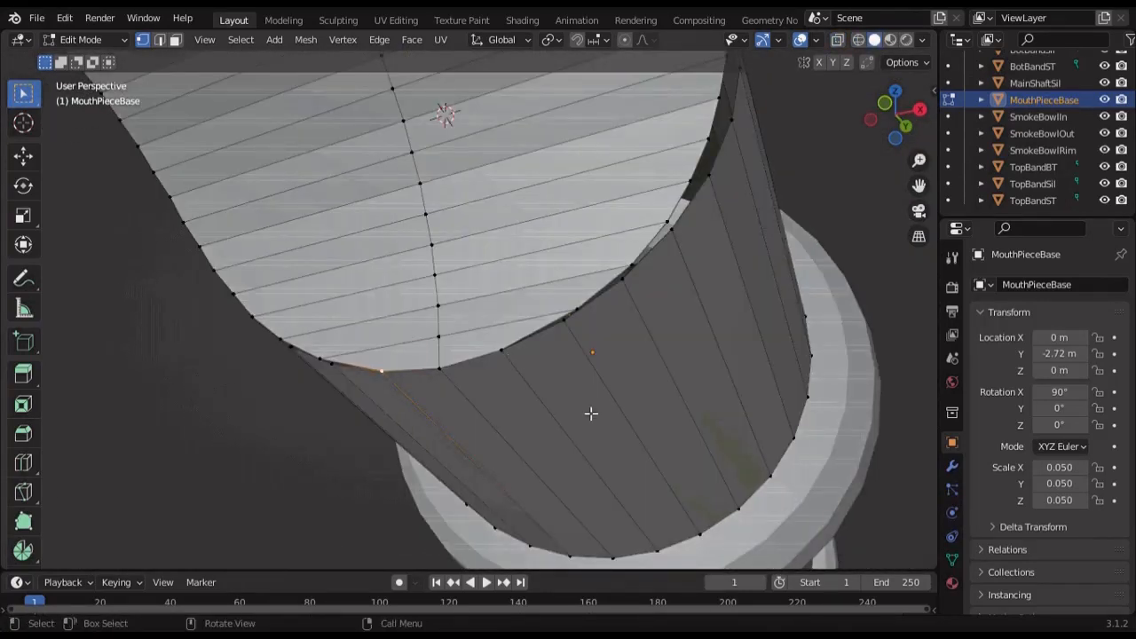
middle_click_drag(472, 225, 495, 245)
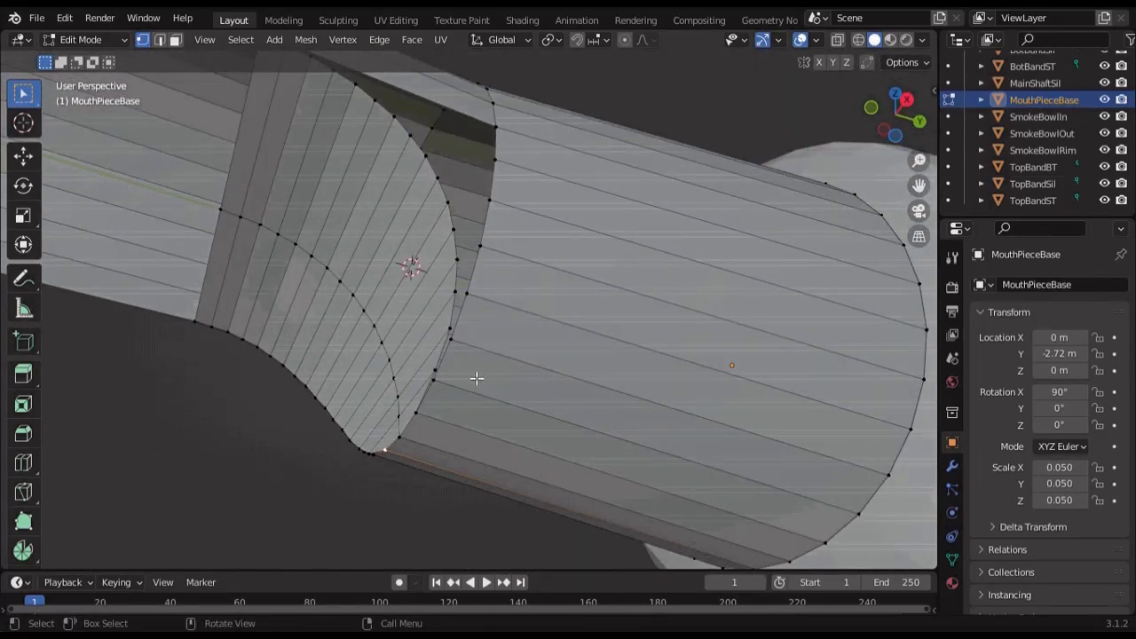
Lower the arc's next row above the merged vertices by 0.000496 m along Z toward the stem's outline
left_click(914, 118)
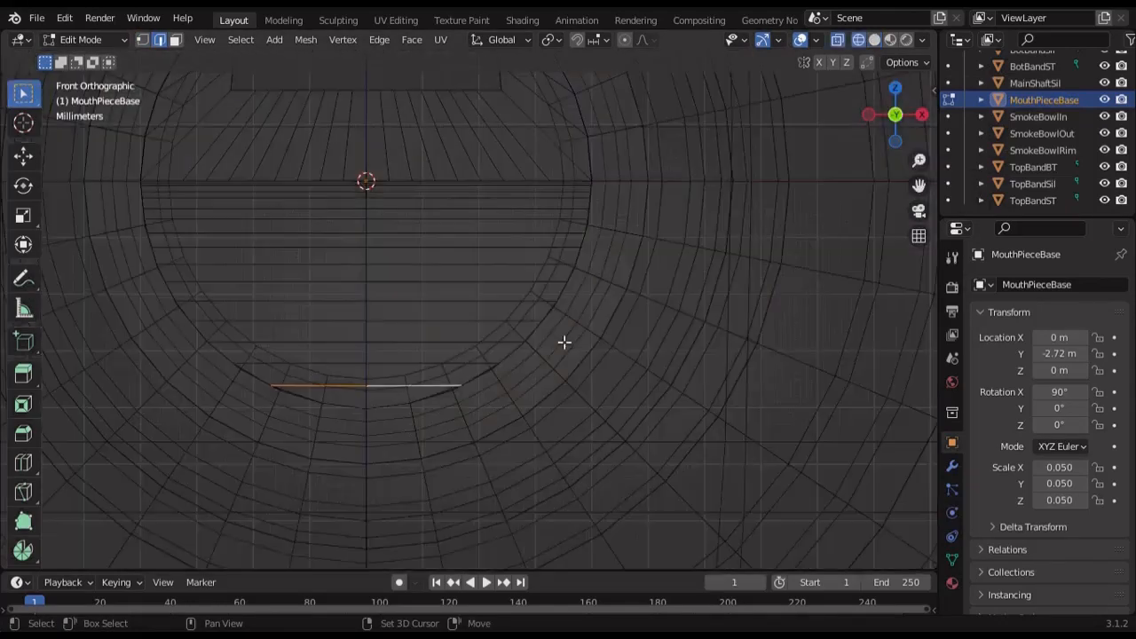
scroll(593, 156, "up", 4)
scroll(593, 164, "down", 1)
key("shift+z")
scroll(577, 213, "up", 1)
middle_click_drag(556, 283, 591, 195, "shift")
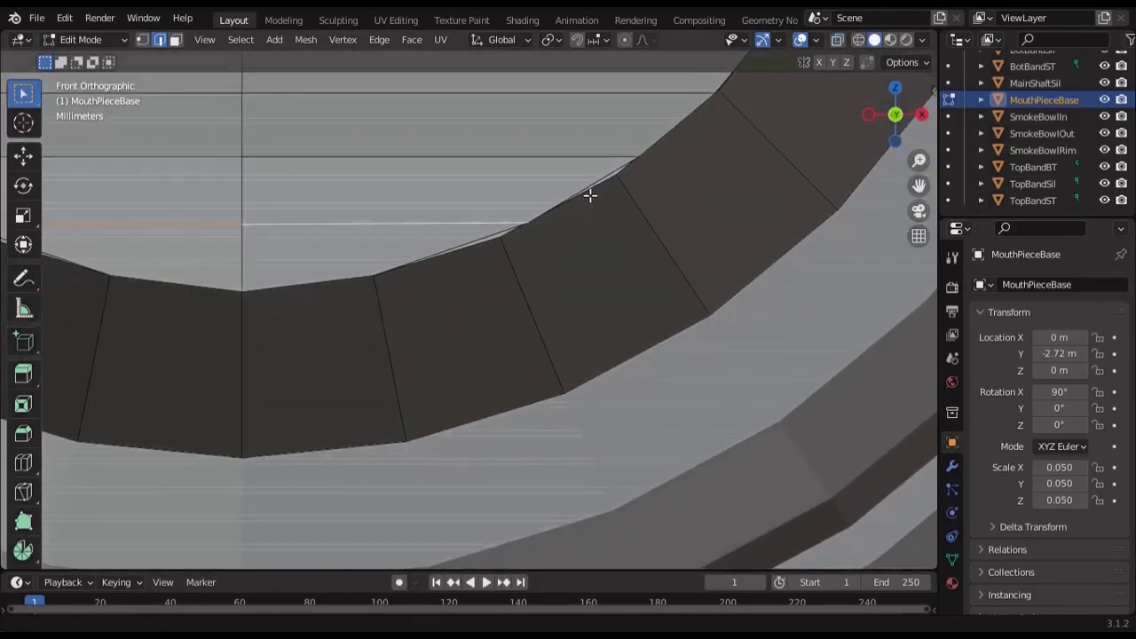
key("KP_5")
scroll(591, 195, "down", 4)
scroll(577, 232, "up", 4)
left_click(897, 126)
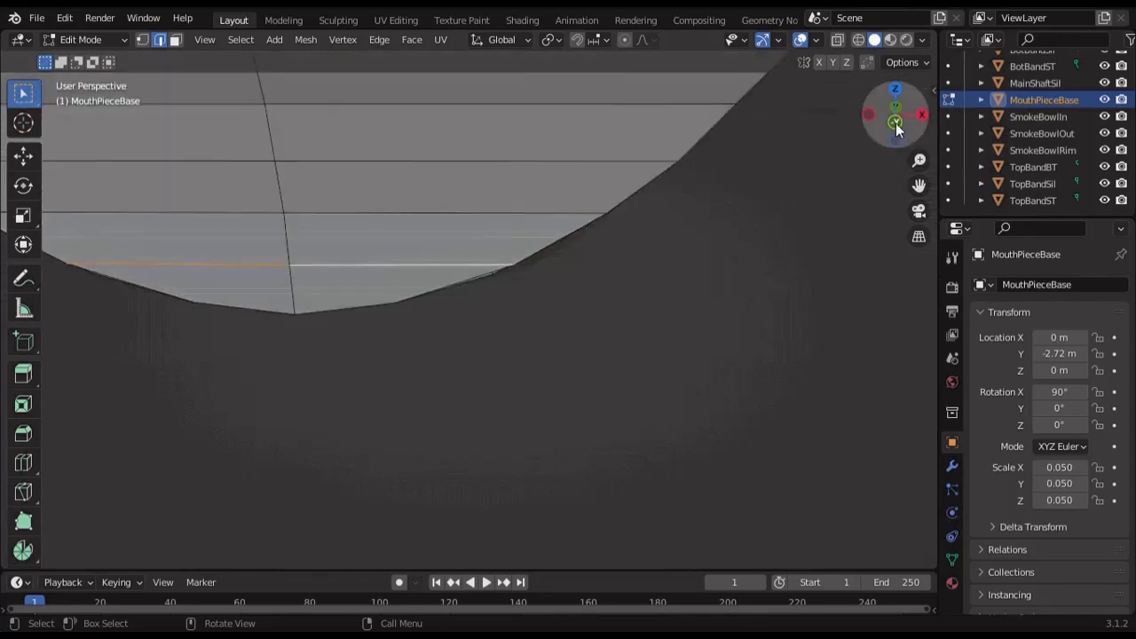
key("shift+z")
key("shift+z")
scroll(581, 277, "up", 1)
left_click(612, 254)
Lower the same row another 0.000344 m along Z and scale it to about 0.90 along X onto the stem's vertices
key("shift+z")
middle_click_drag(603, 257, 595, 287, "shift")
scroll(594, 287, "up", 3)
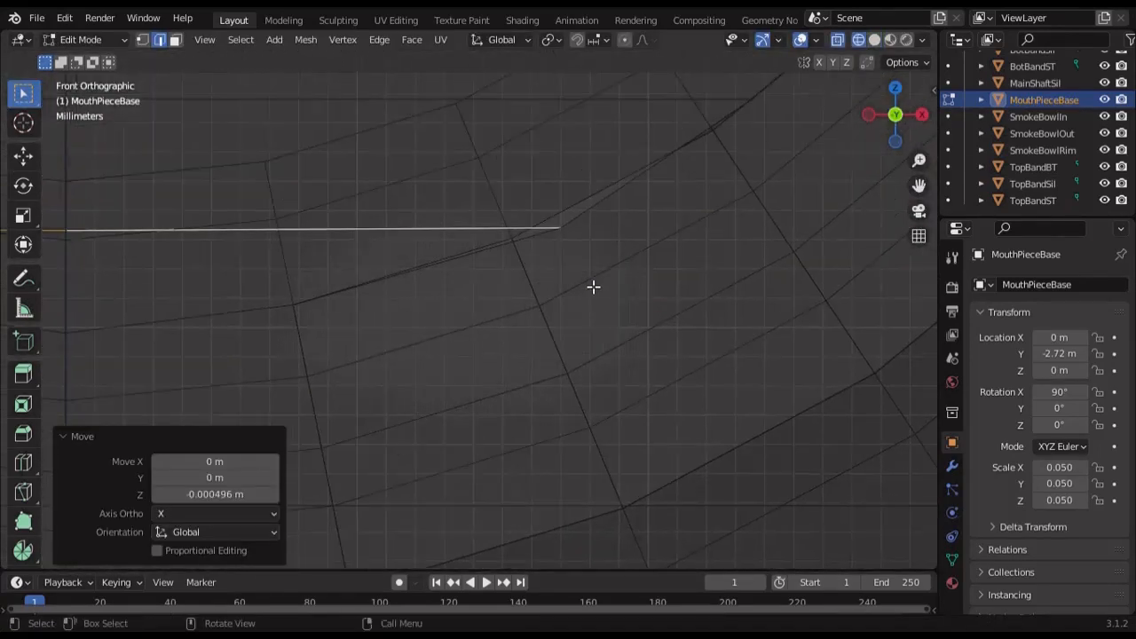
key("g")
key("z")
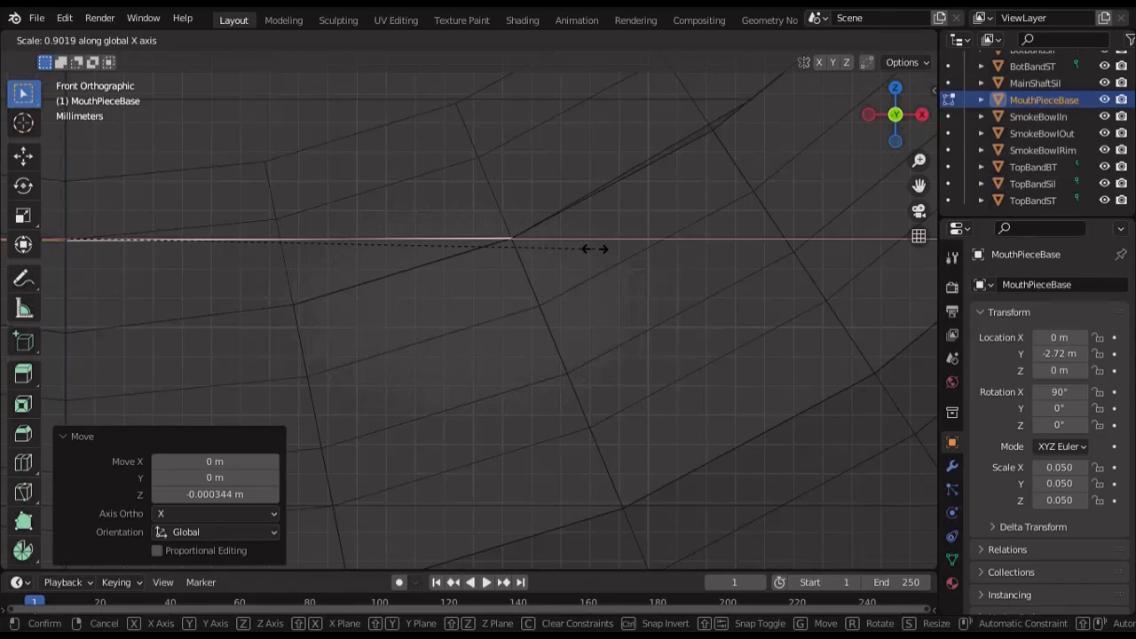
left_click(596, 251)
Lower the following arc row 0.001074 m along Z and scale it to about 0.96 along X onto the stem's vertices
scroll(600, 253, "down", 5)
key("shift+z")
left_click(589, 238, "alt")
middle_click_drag(605, 259, 595, 305, "shift")
key("shift+z")
scroll(597, 303, "up", 3)
key("g")
key("z")
left_click(585, 247)
key("s")
key("x")
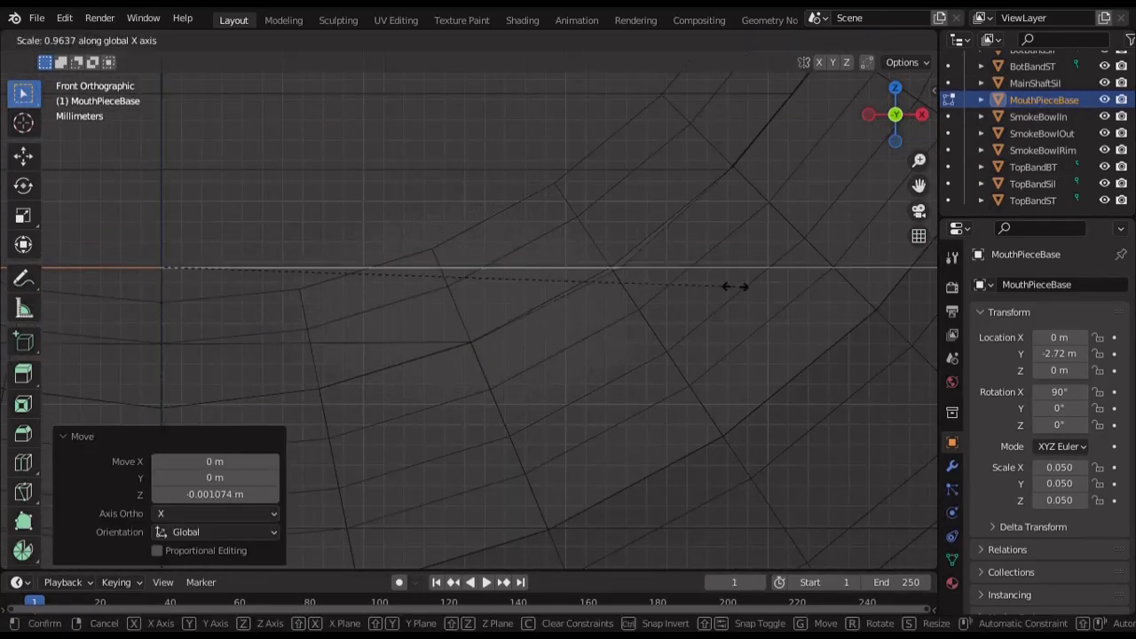
left_click(722, 291)
Scale the next row up to 1.030 along X, raise it slightly, and scale it to 0.978 along X onto the stem's vertices
scroll(688, 286, "down", 4)
key("shift+z")
scroll(626, 355, "up", 4)
left_click(622, 372, "alt")
key("shift+z")
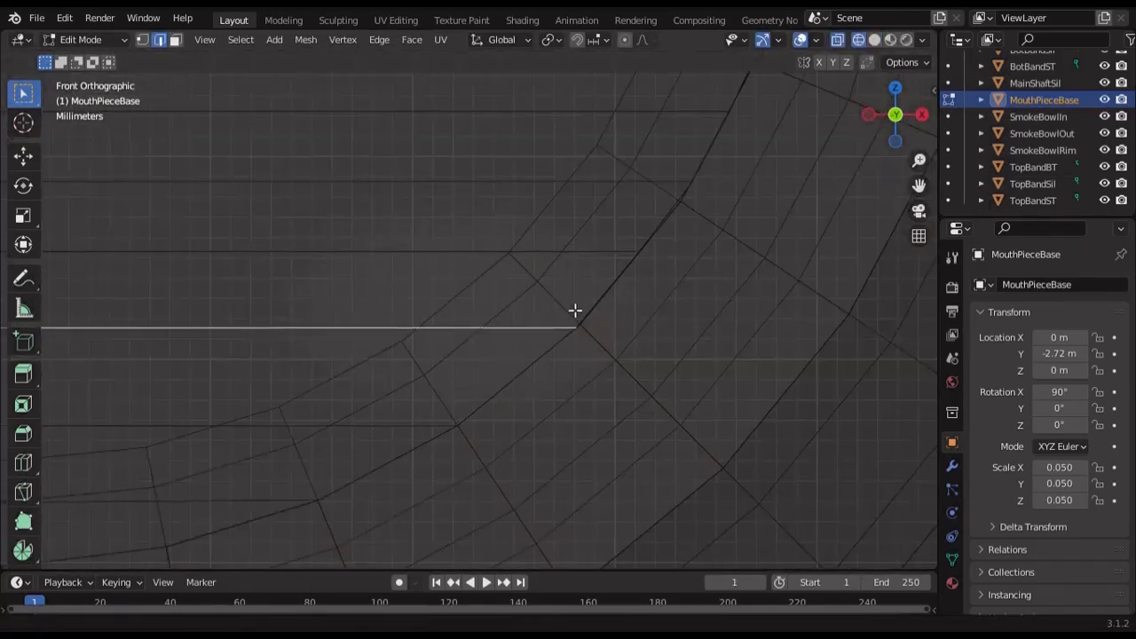
key("s")
key("x")
left_click(611, 322)
scroll(611, 322, "up", 2)
key("g")
key("z")
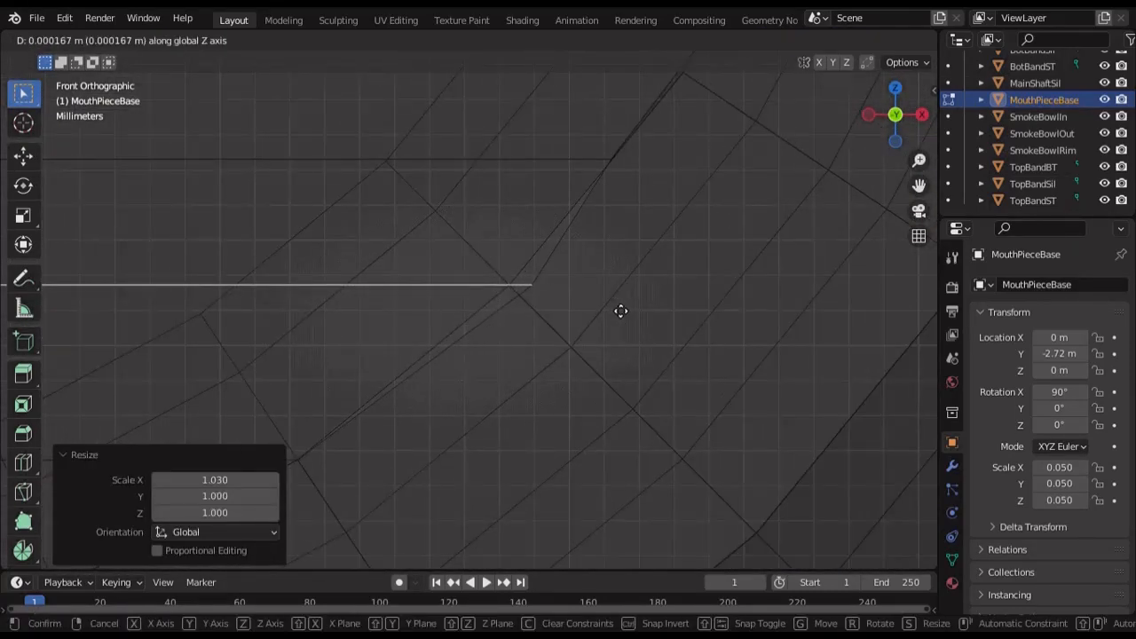
left_click(633, 304)
key("shift+z")
scroll(591, 258, "down", 2)
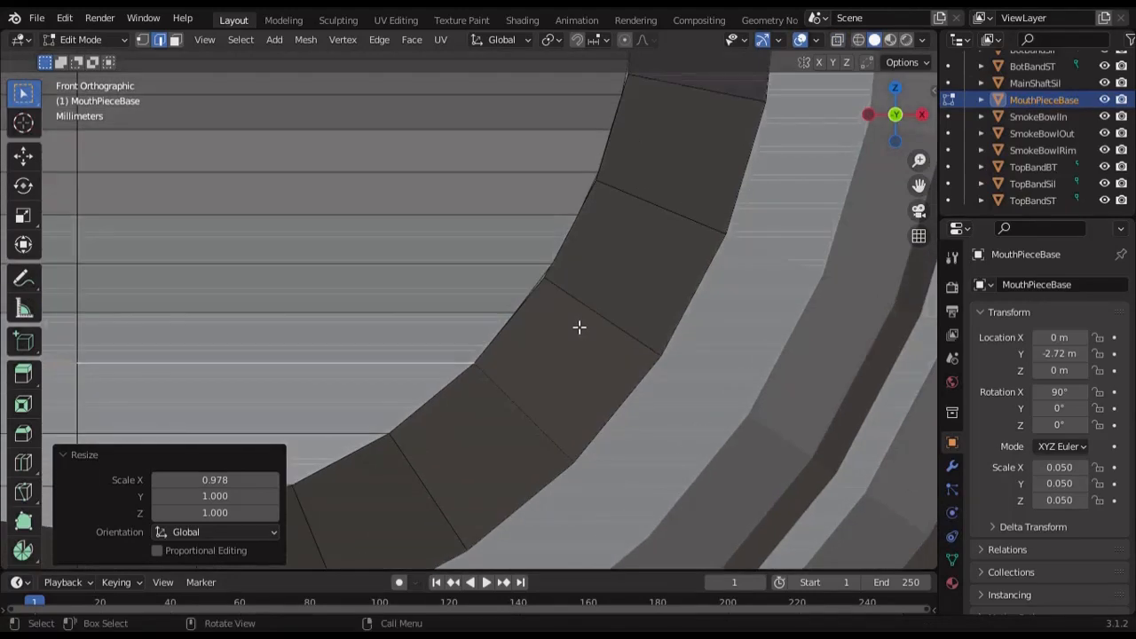
Check the aligned rows against the stem and dissolve the surplus arc row just above the last aligned one
key("shift+z")
scroll(594, 242, "down", 4)
scroll(601, 246, "up", 2)
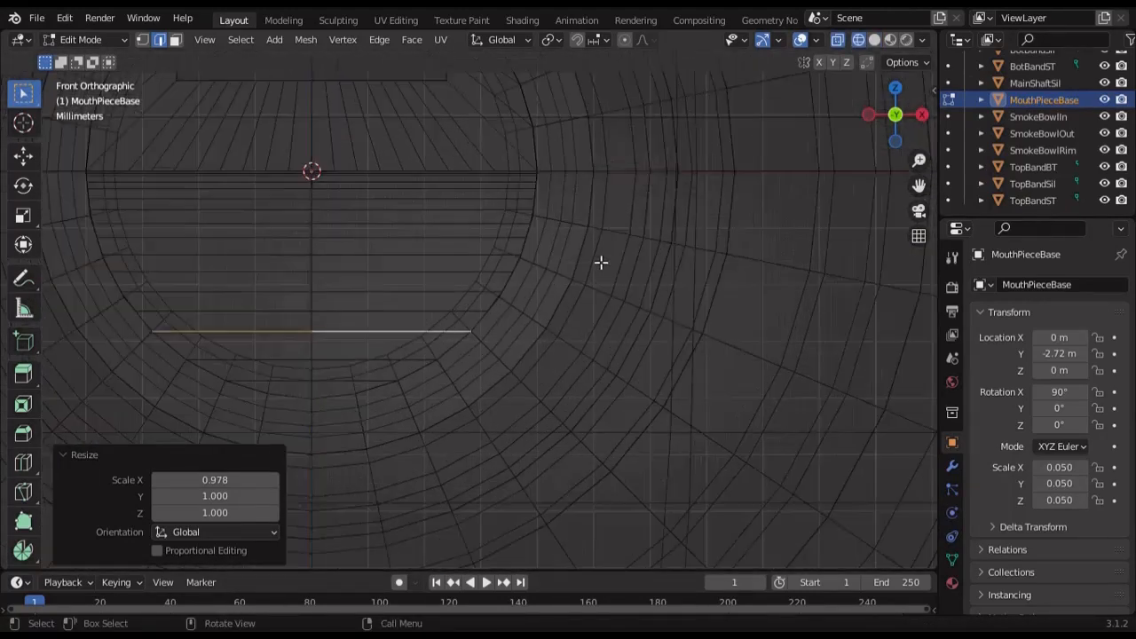
key("shift+z")
mouse_move(601, 261)
middle_mouse_down()
mouse_move(565, 305)
mouse_move(575, 290)
middle_mouse_up()
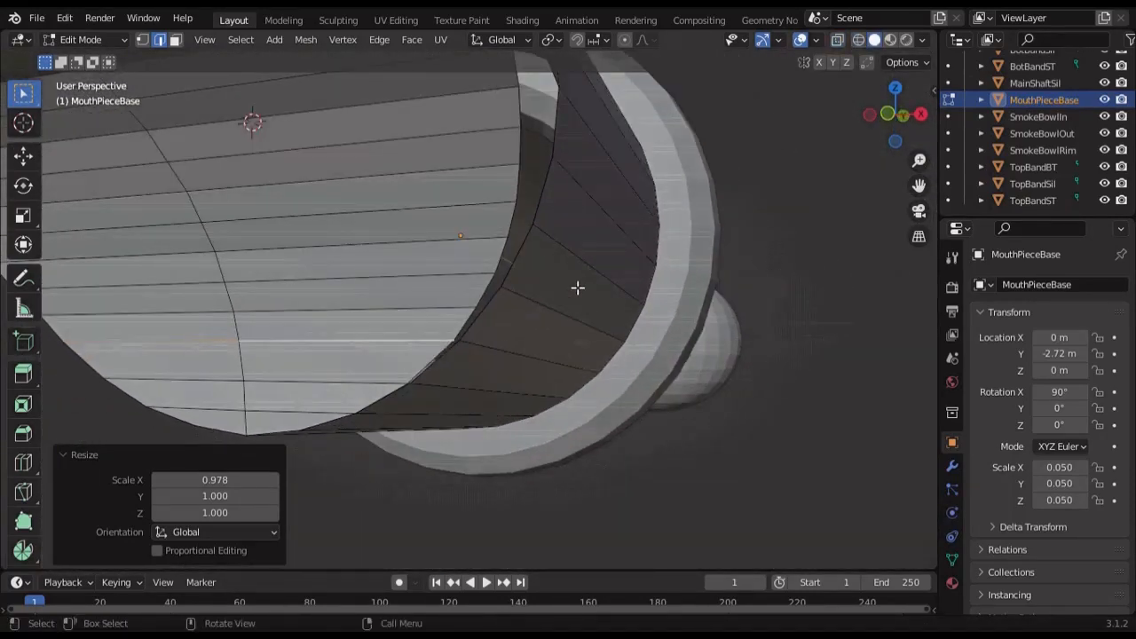
left_click(890, 114)
scroll(636, 307, "up", 2)
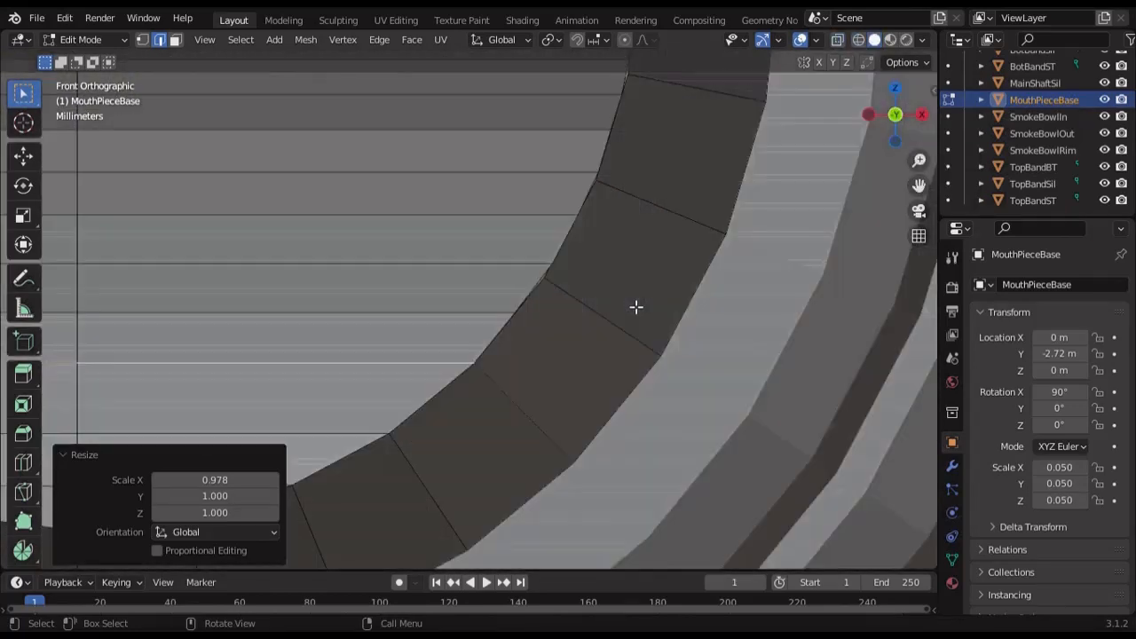
left_click(437, 305)
right_click(437, 305)
left_click(422, 523)
Lower the row above the dissolved one and scale it to 0.983 along X onto the stem's vertices
left_click(520, 266)
key("shift+z")
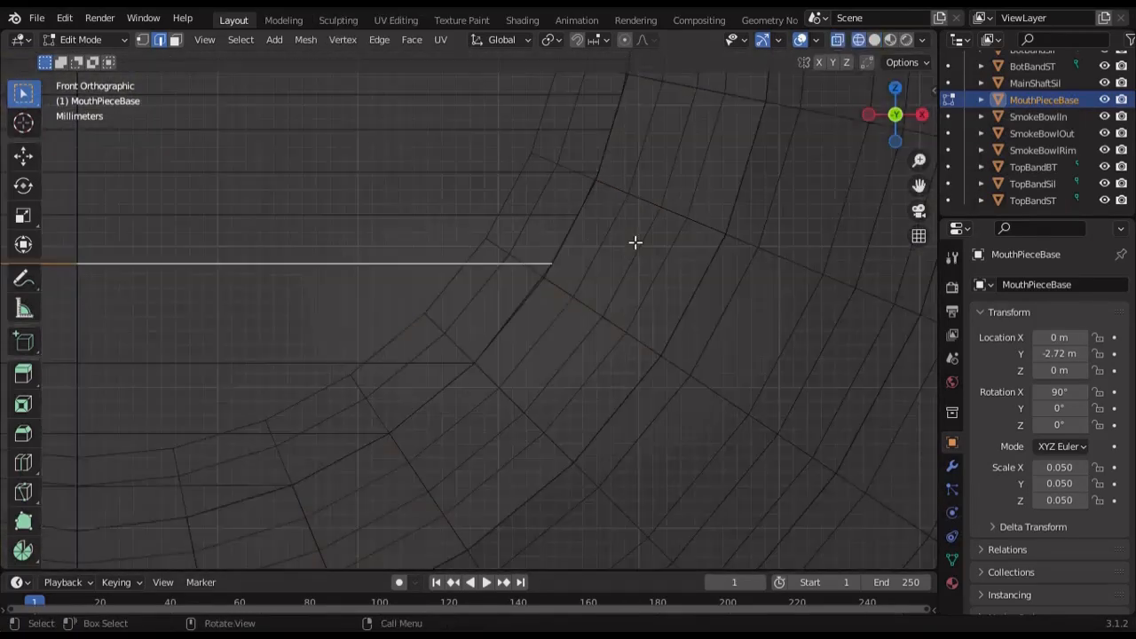
scroll(637, 241, "up", 2)
key("g")
left_click(651, 236)
key("s")
key("x")
left_click(670, 258)
scroll(664, 226, "down", 3)
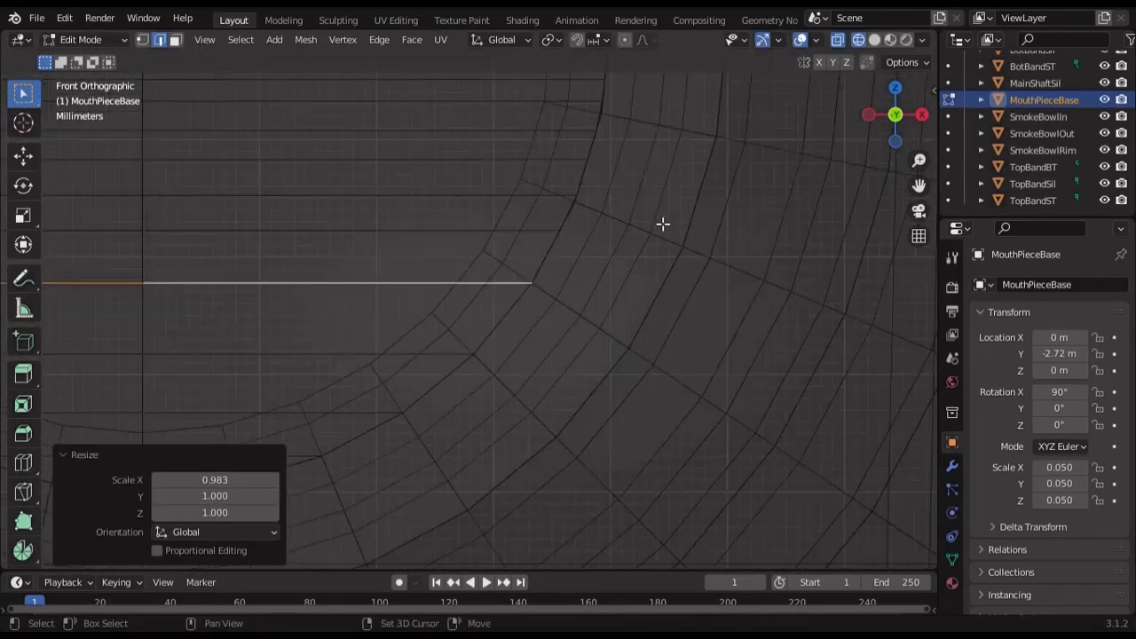
Dissolve the surplus edge row directly above the row just fitted to the stem
key("shift+z")
scroll(533, 333, "up", 4)
left_click(459, 357)
right_click(446, 360)
left_click(422, 523)
Lower the next remaining row 0.00055 m along Z and scale it to 0.996 along X onto the stem's vertices
key("shift+z")
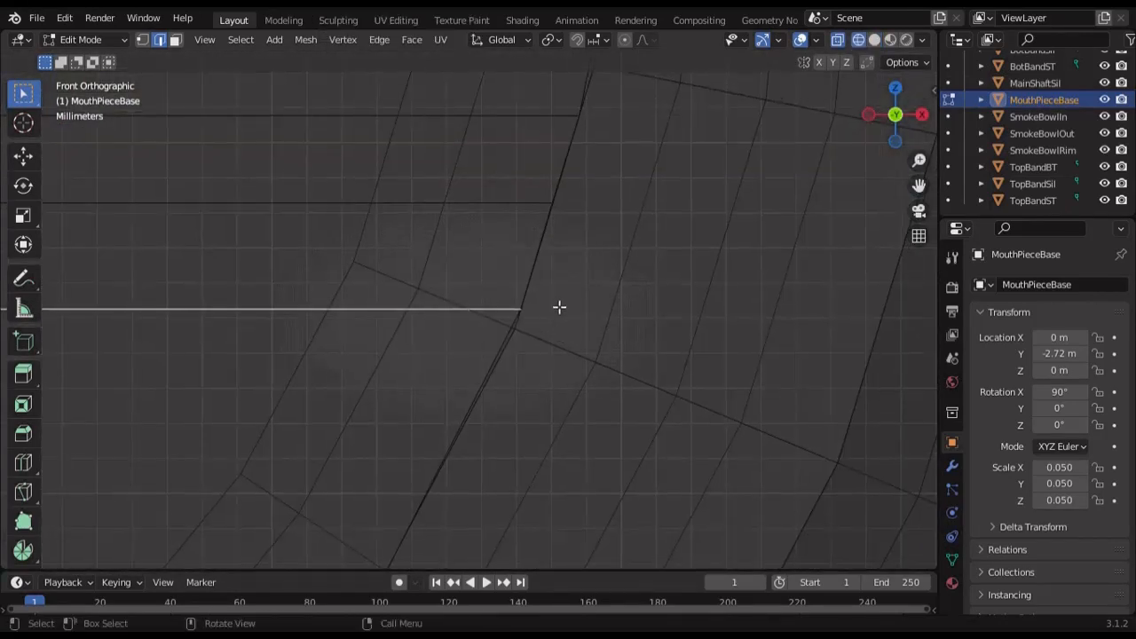
key("g")
key("z")
left_click(582, 276)
key("s")
key("x")
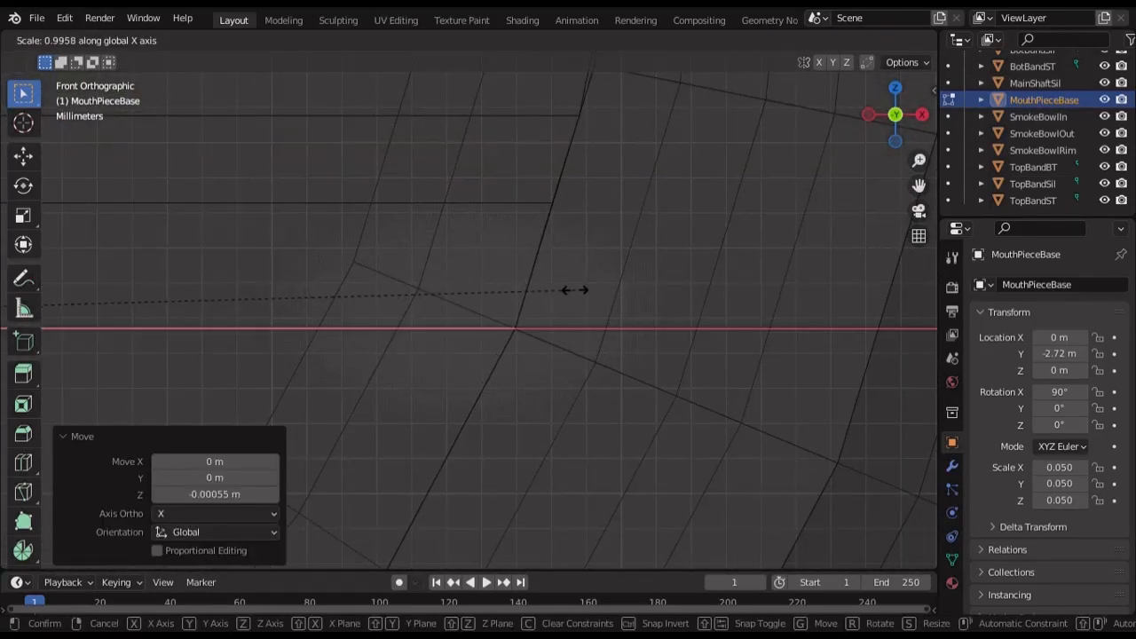
left_click(578, 293)
key("shift+z")
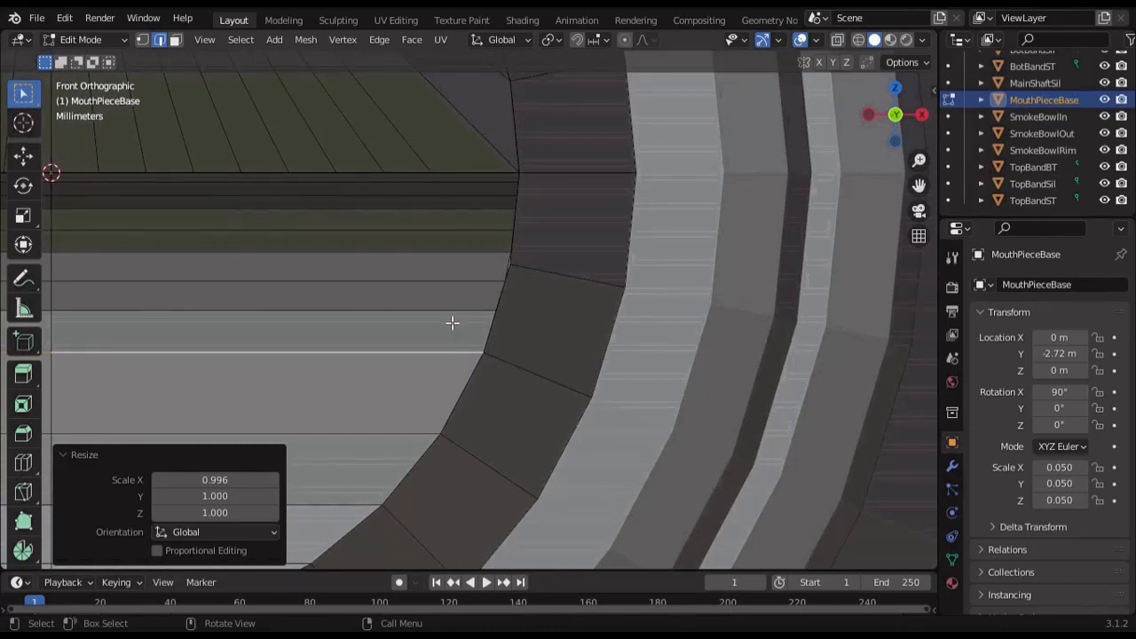
Merge the lower aligned arc vertices on one side with their matching stem vertices using At Last
middle_click_drag(452, 323, 437, 305)
left_click(143, 40)
middle_click_drag(471, 202, 477, 344)
scroll(477, 344, "up", 2)
left_click(380, 340, "shift")
key("m")
left_click(357, 414)
left_click(464, 263)
left_click(422, 249, "shift")
key("m")
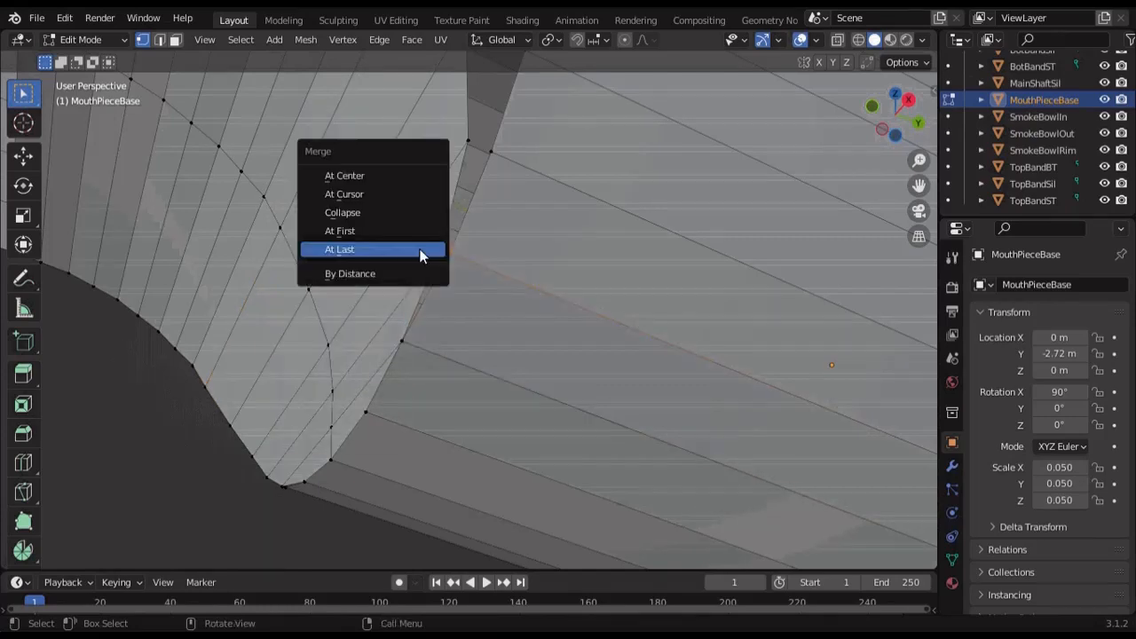
left_click(420, 250)
Merge the next two aligned vertex pairs further up the arc with At Last
left_click(502, 160)
left_click(467, 283)
left_click(387, 266, "shift")
key("m")
left_click(383, 268)
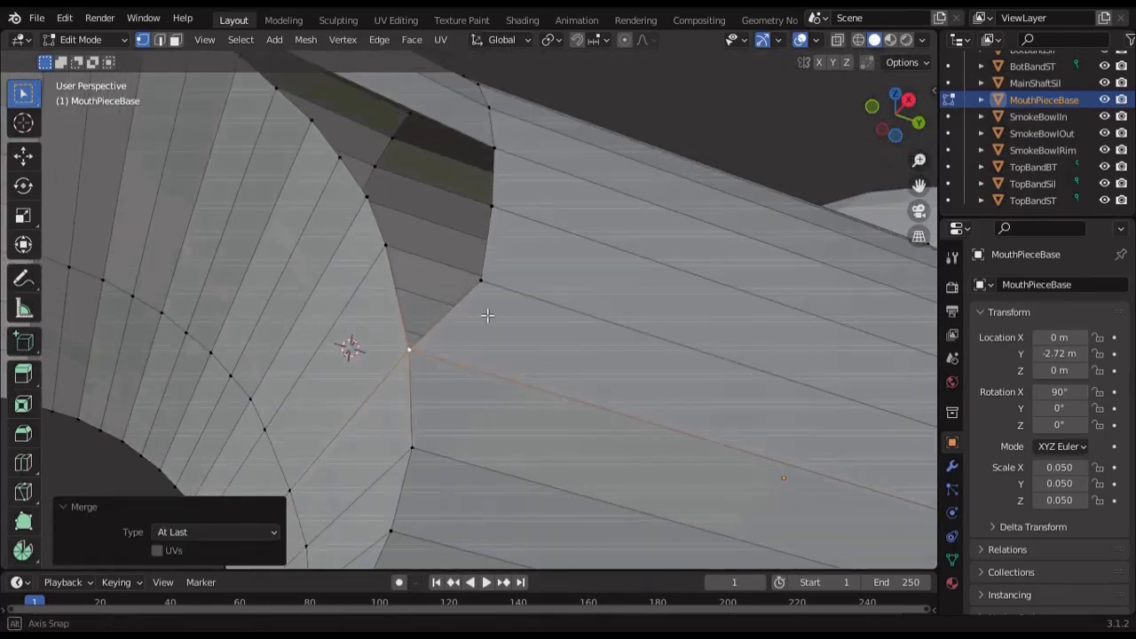
middle_click_drag(488, 315, 471, 352)
left_click(482, 274)
left_click(372, 264, "shift")
key("m")
left_click(370, 263)
middle_click_drag(370, 263, 317, 236)
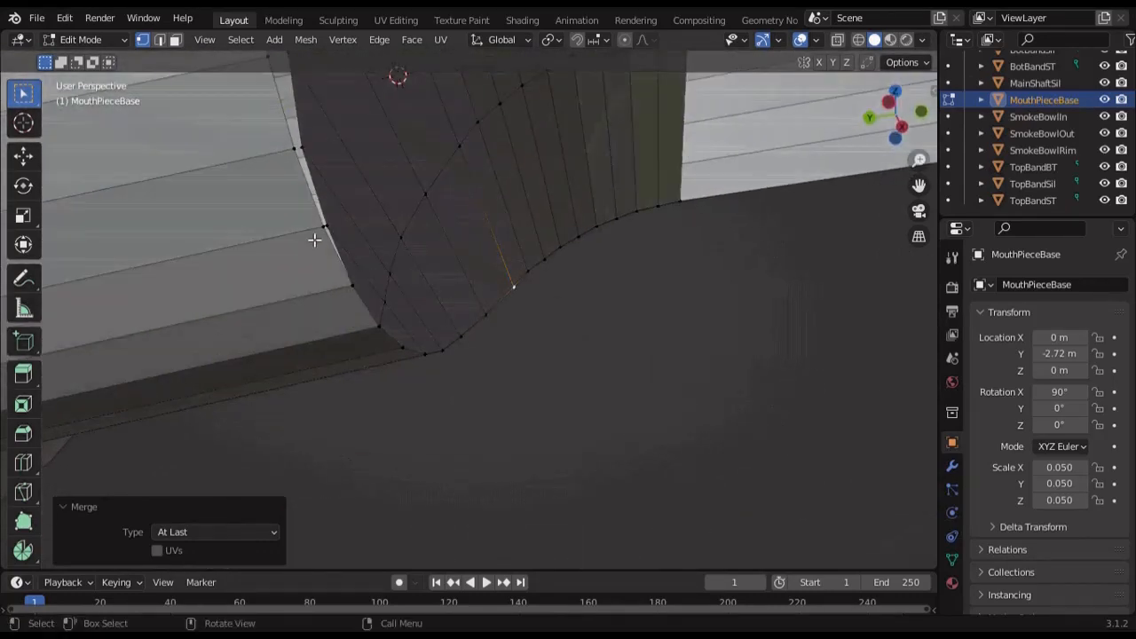
Inspect the merged seam from both sides and dissolve the surplus arc row just above the highest merged vertices
middle_click_drag(317, 155, 317, 368)
scroll(473, 322, "up", 4)
middle_click_drag(473, 322, 373, 325)
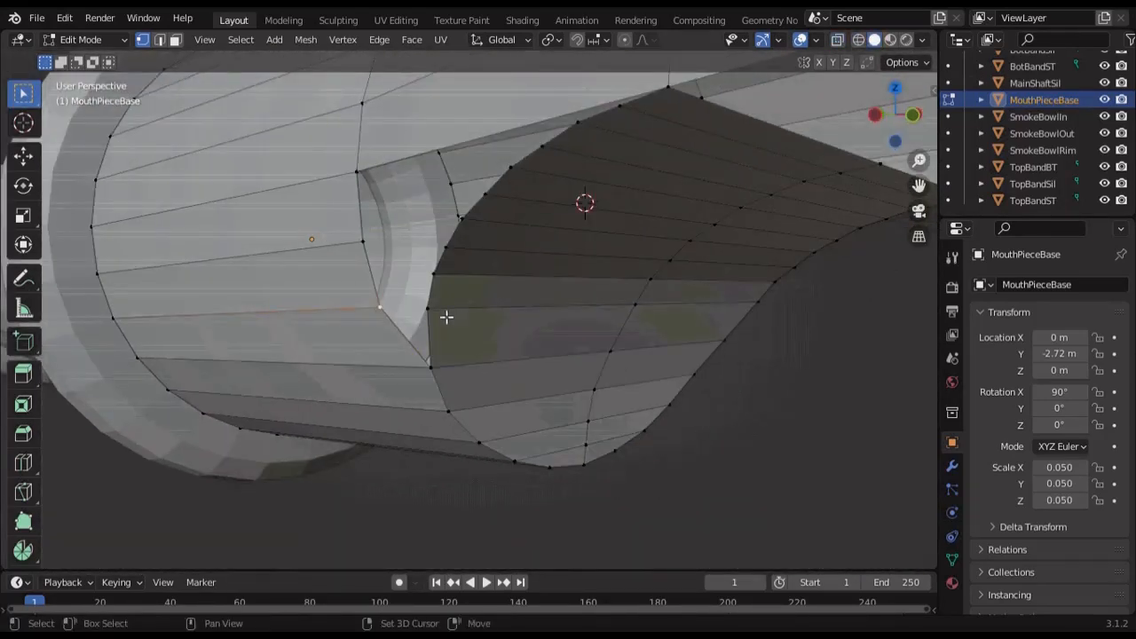
middle_click_drag(446, 317, 499, 311)
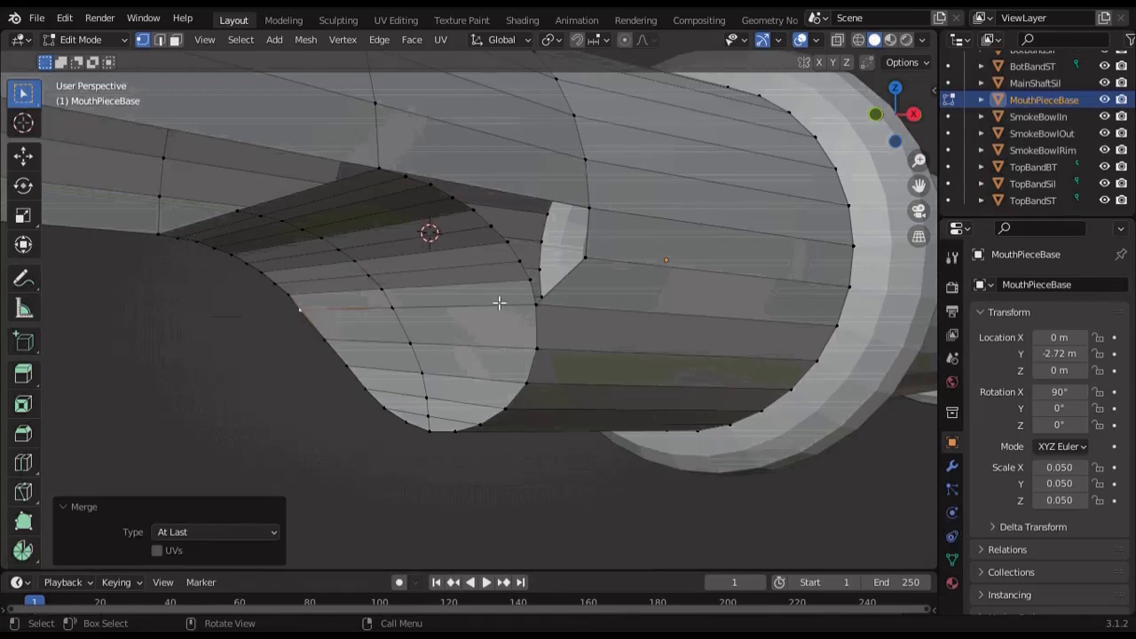
middle_click_drag(500, 303, 471, 301)
left_click(160, 39)
left_click(509, 244, "alt")
left_click(502, 263, "alt")
right_click(500, 266)
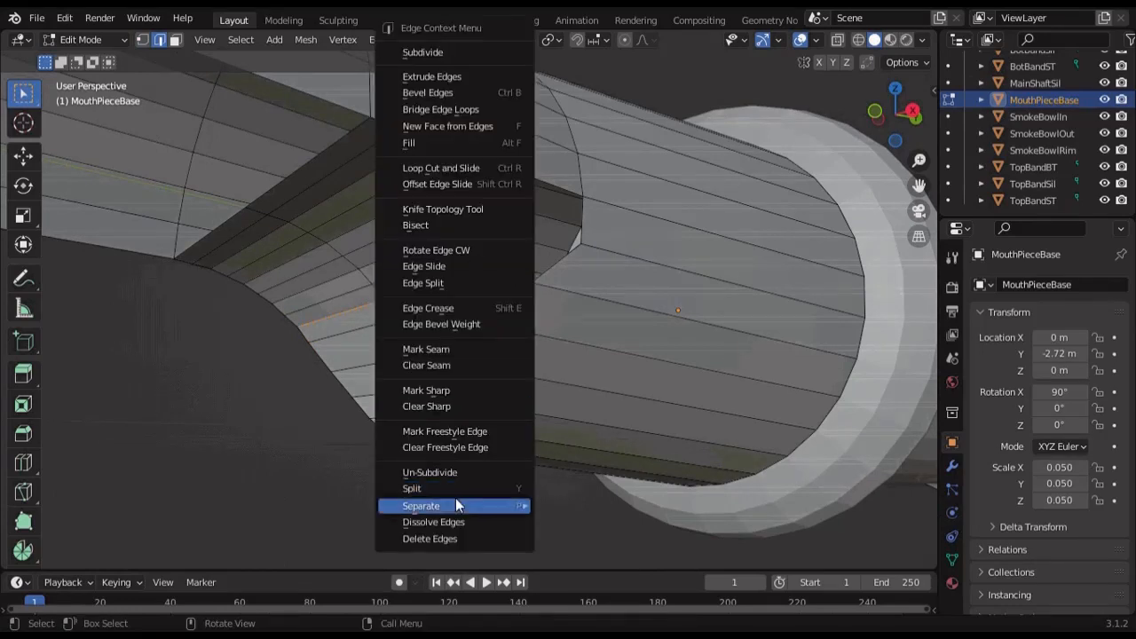
left_click(463, 520)
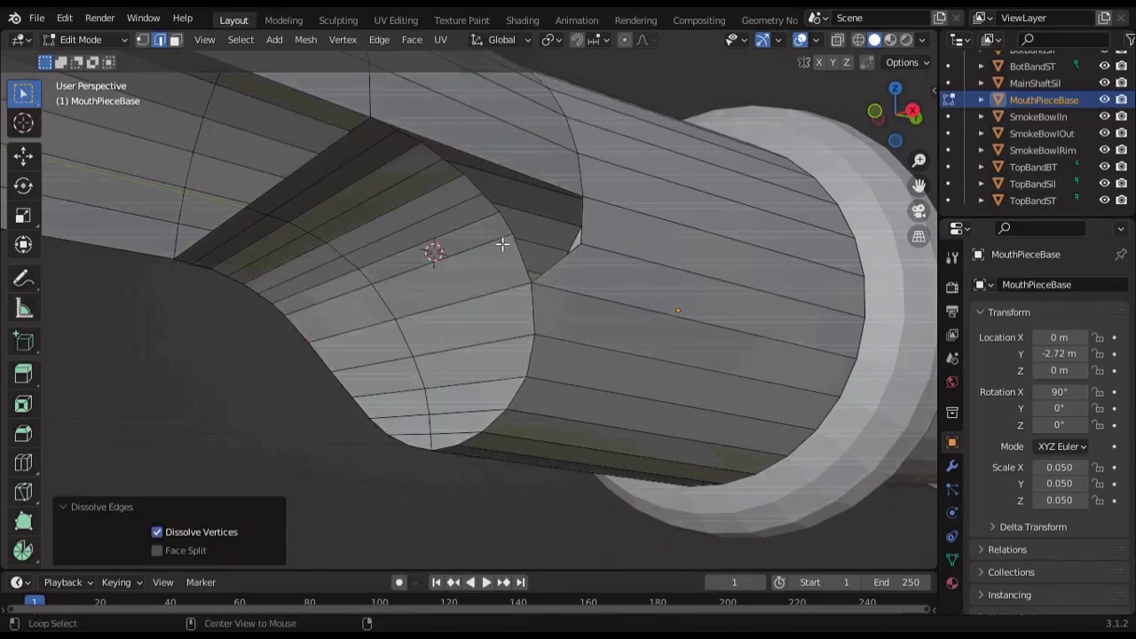
Scale the row above the dissolved one along X and raise it 0.001411 m along Z onto the stem's vertices
left_click(503, 244, "alt")
left_click(874, 111)
left_click(858, 40)
scroll(604, 329, "up", 4)
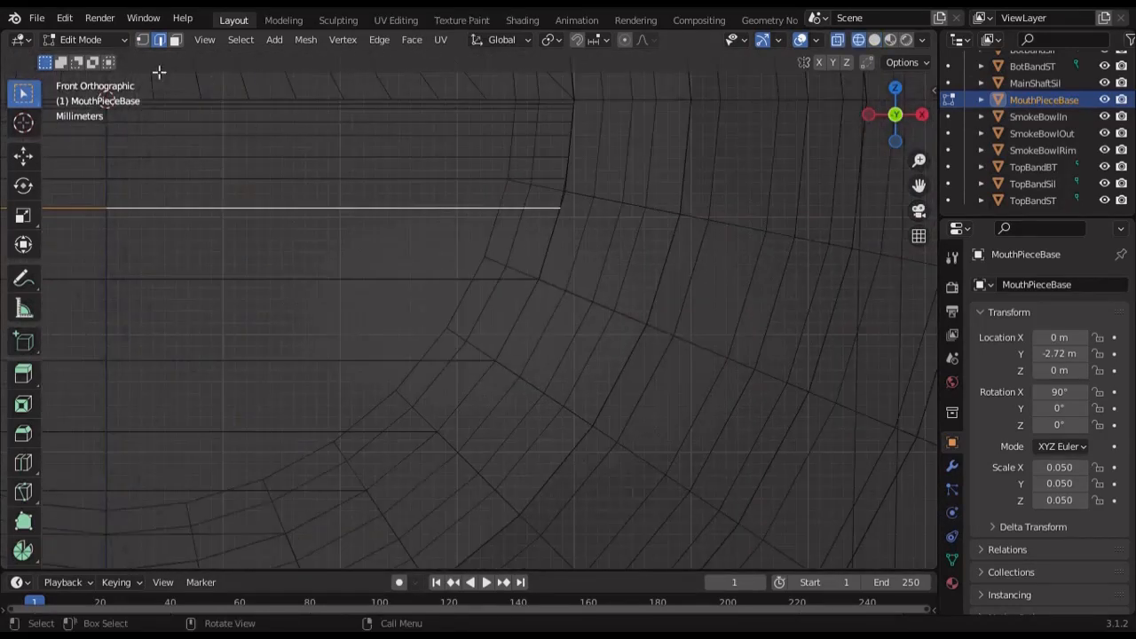
left_click(143, 40)
middle_click_drag(517, 274, 438, 307, "shift")
key("s")
key("x")
left_click(474, 382)
scroll(474, 383, "up", 4)
key("g")
key("x")
key("z")
left_click(445, 374)
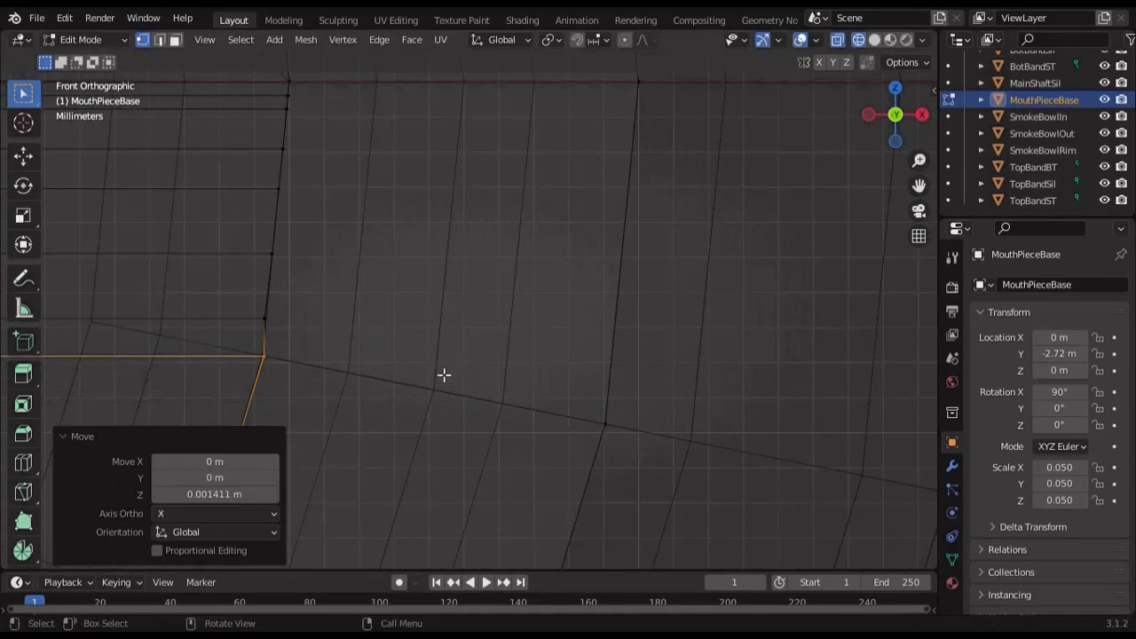
Refine the raised arc row with a 0.000013 m move along Z and a scale of about 0.987 along X onto the stem's vertices
key("s")
key("x")
left_click(451, 373)
middle_click_drag(264, 376, 366, 339, "shift")
scroll(366, 339, "up", 7)
key("z")
left_click(510, 422)
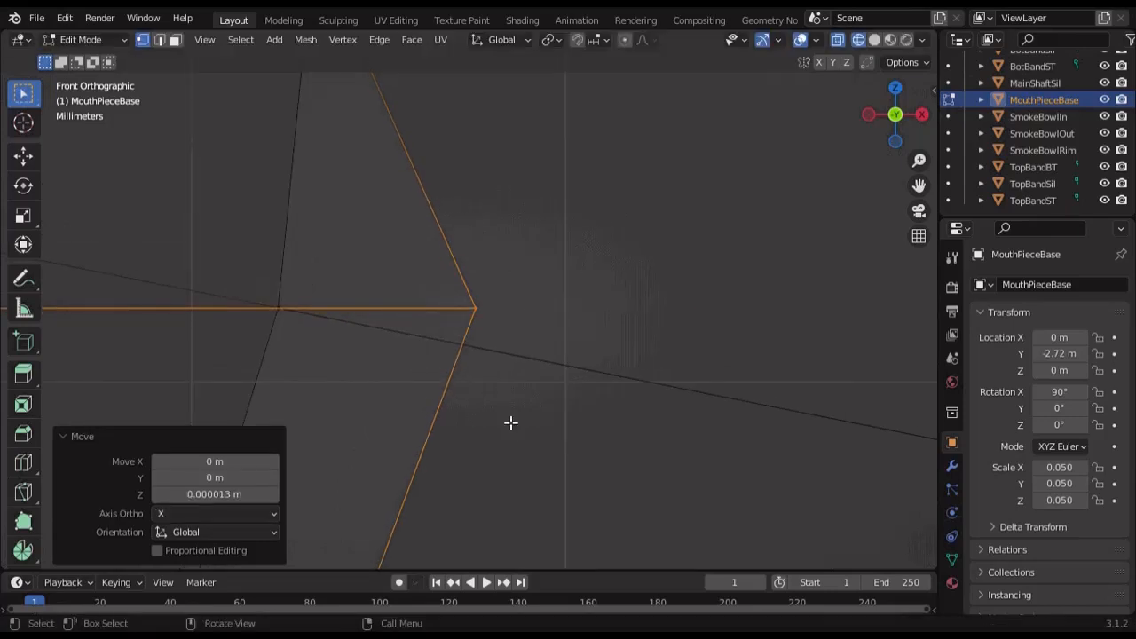
key("g")
key("z")
key("s")
key("x")
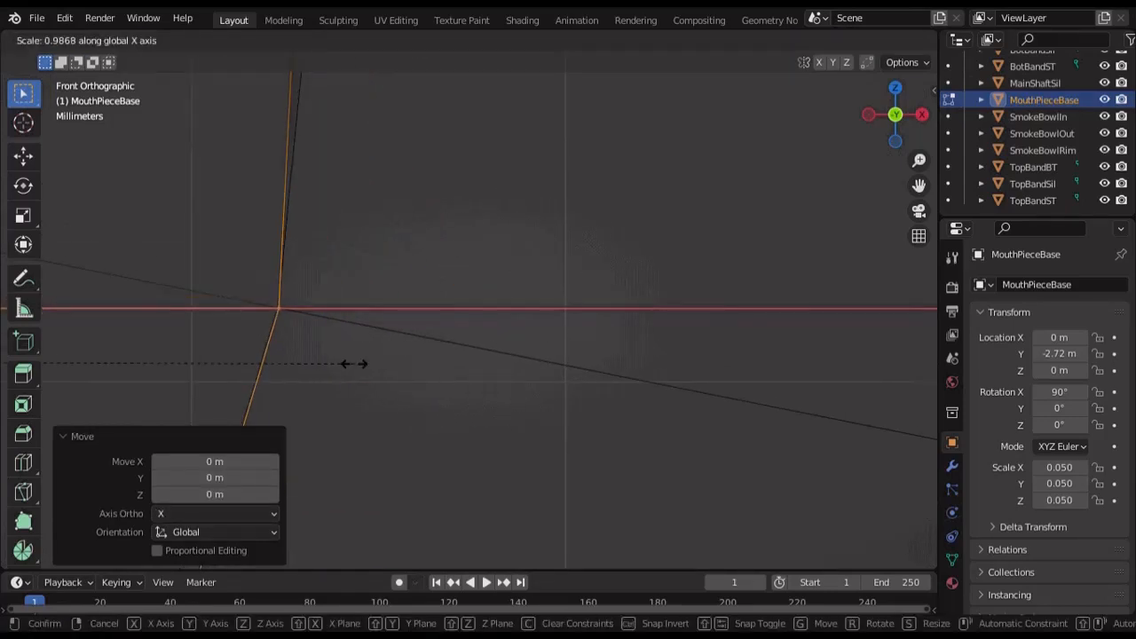
left_click(353, 363)
Merge the aligned arc row's end vertices with their matching stem vertices on both sides using At Last
middle_click_drag(360, 370, 471, 373)
left_click(535, 318)
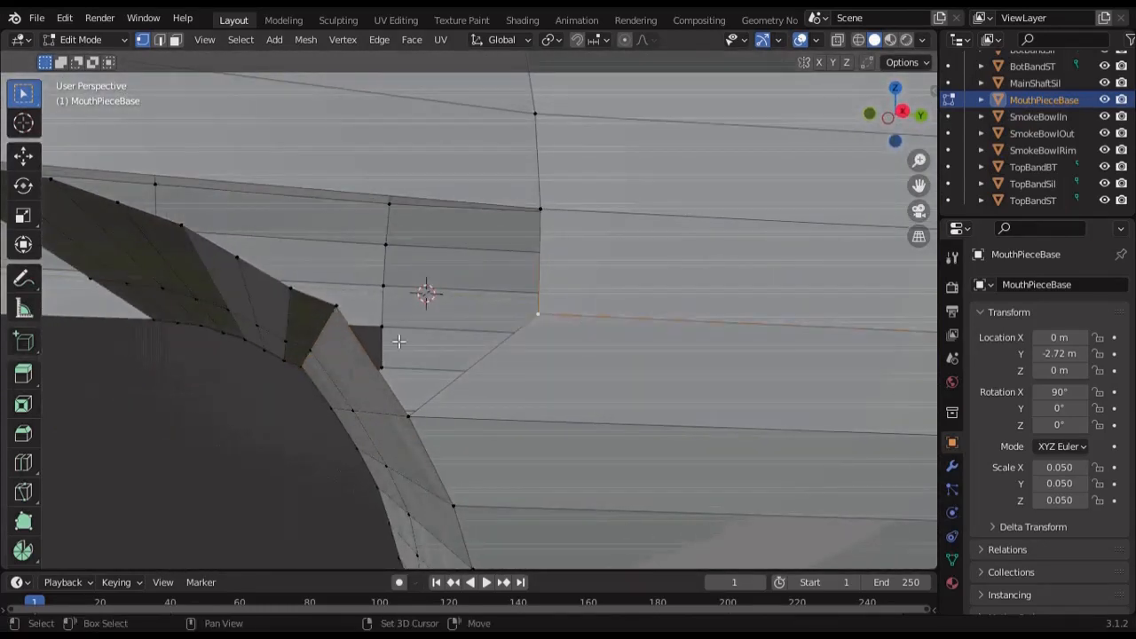
left_click(337, 308, "shift")
key("m")
key("l")
middle_click_drag(340, 310, 538, 391)
left_click(225, 285)
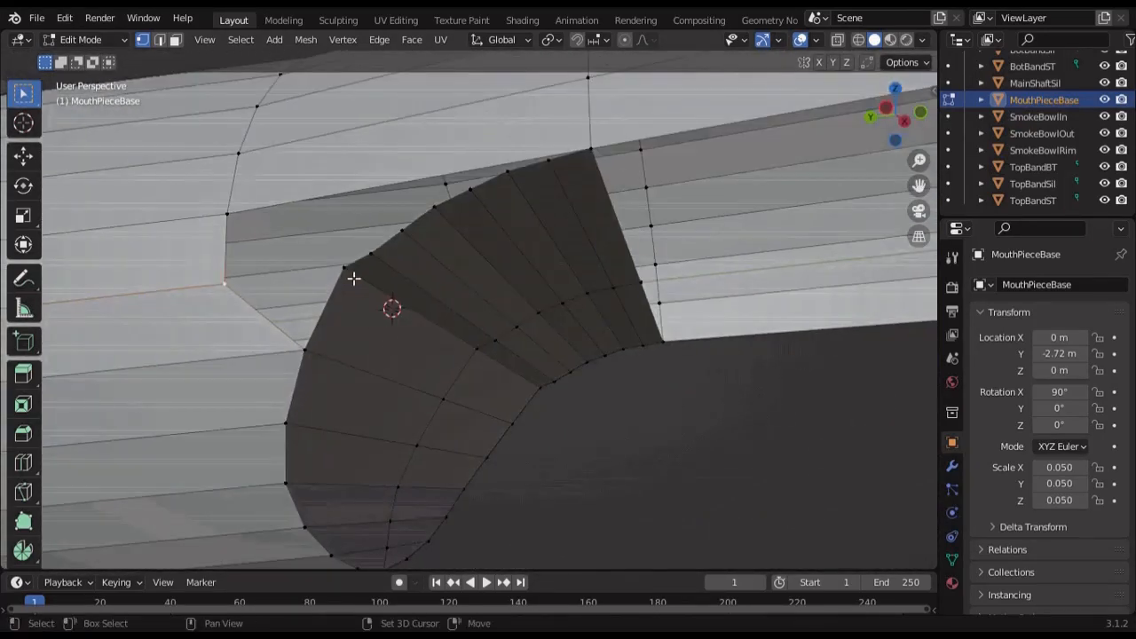
left_click(354, 278, "shift")
key("m")
key("l")
Examine the merged arc from above in wireframe and from the side and underneath in solid shading
middle_click_drag(353, 278, 884, 113)
left_click(871, 116)
left_click(895, 89)
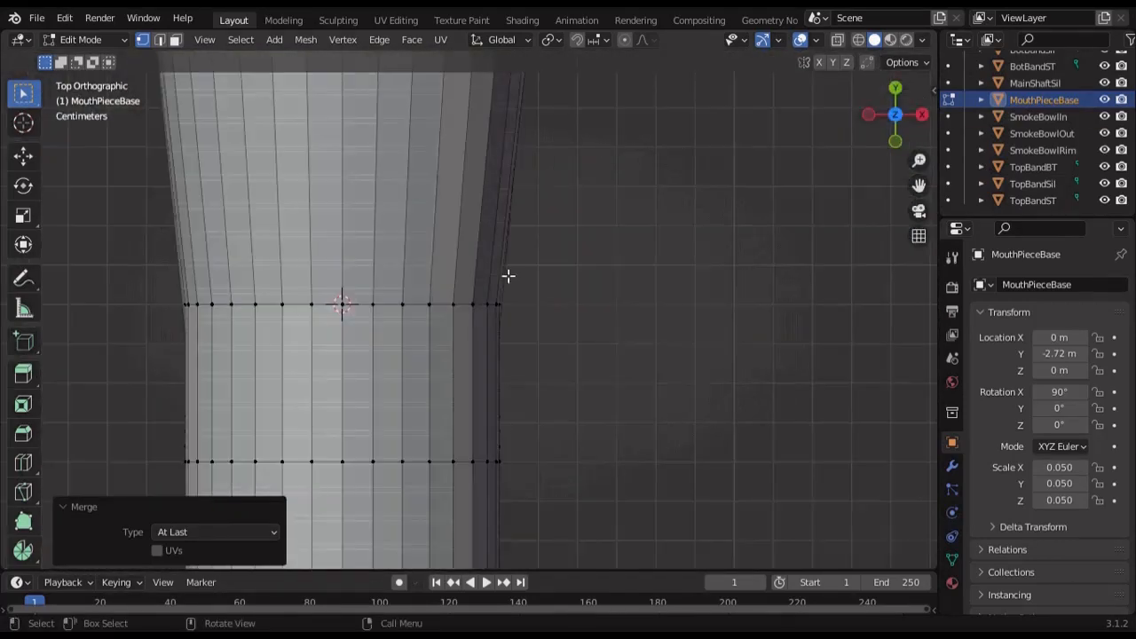
middle_click_drag(507, 274, 687, 89, "shift")
key("shift+z")
middle_click_drag(594, 239, 627, 318, "shift")
scroll(490, 262, "up", 1)
scroll(489, 262, "up", 1)
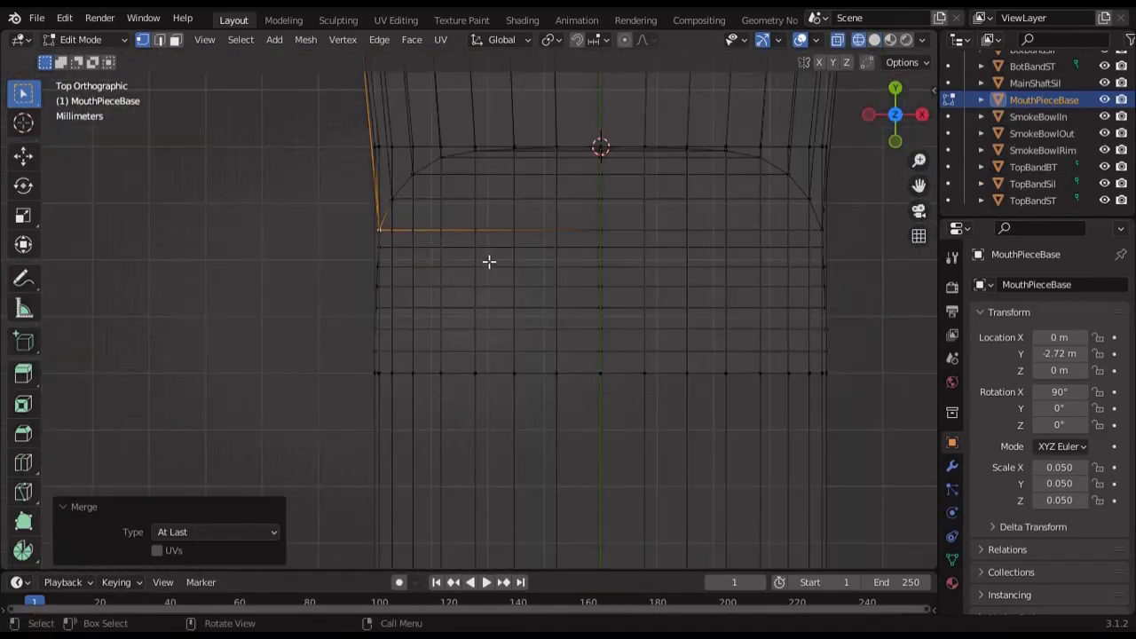
scroll(444, 263, "up", 2)
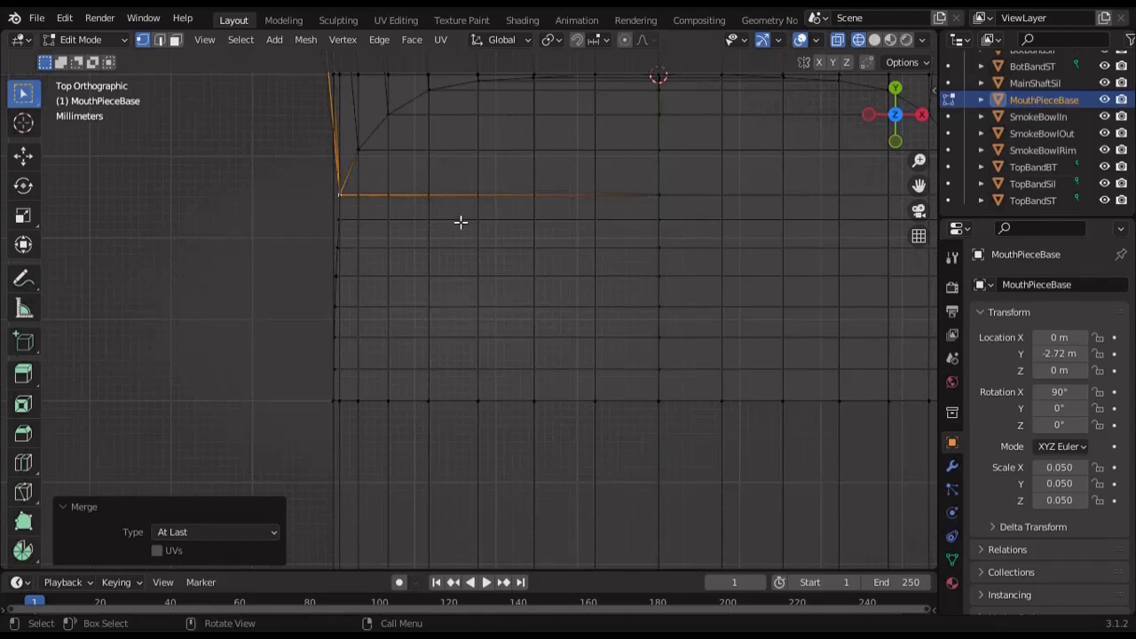
scroll(461, 222, "down", 2)
middle_click_drag(479, 231, 388, 262, "shift")
mouse_move(388, 262)
middle_mouse_down()
mouse_move(385, 175)
mouse_move(529, 186)
middle_mouse_up()
key("shift+z")
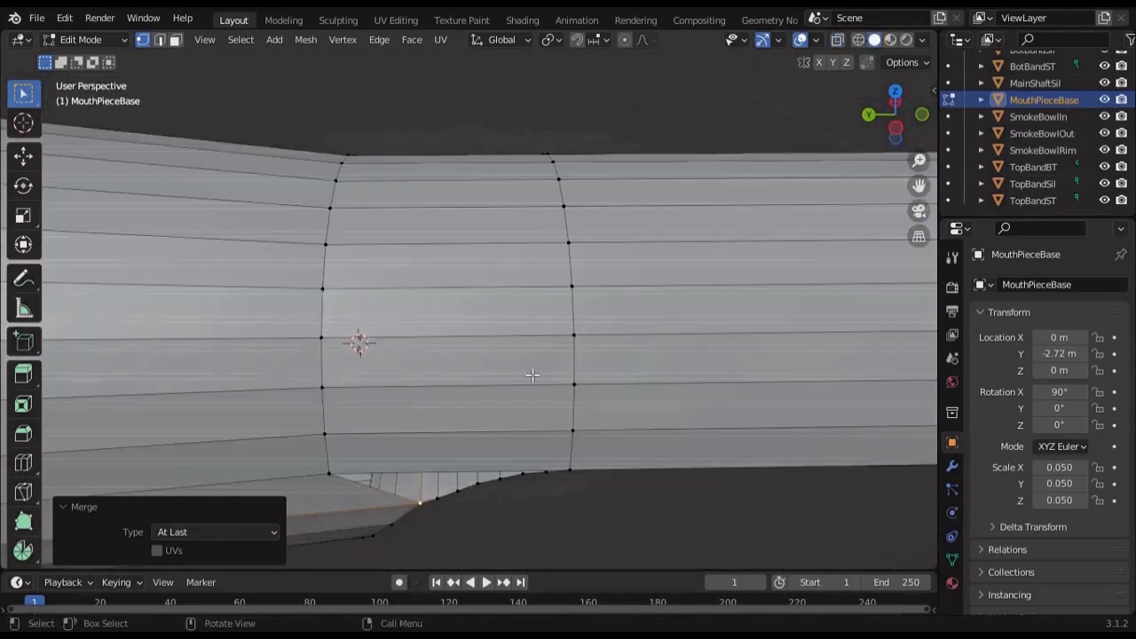
middle_click_drag(532, 376, 501, 317)
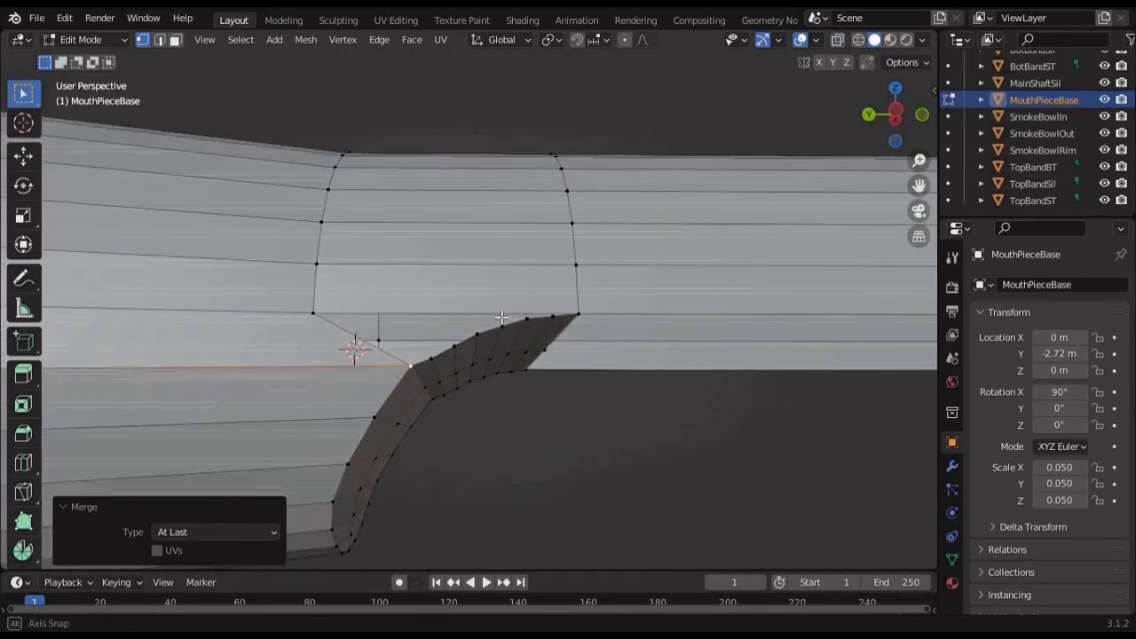
Dissolve alternate surplus edge rows on the upper arc and add two centred loop cuts around the stem section above it
key("2")
middle_click_drag(484, 383, 469, 400, "shift")
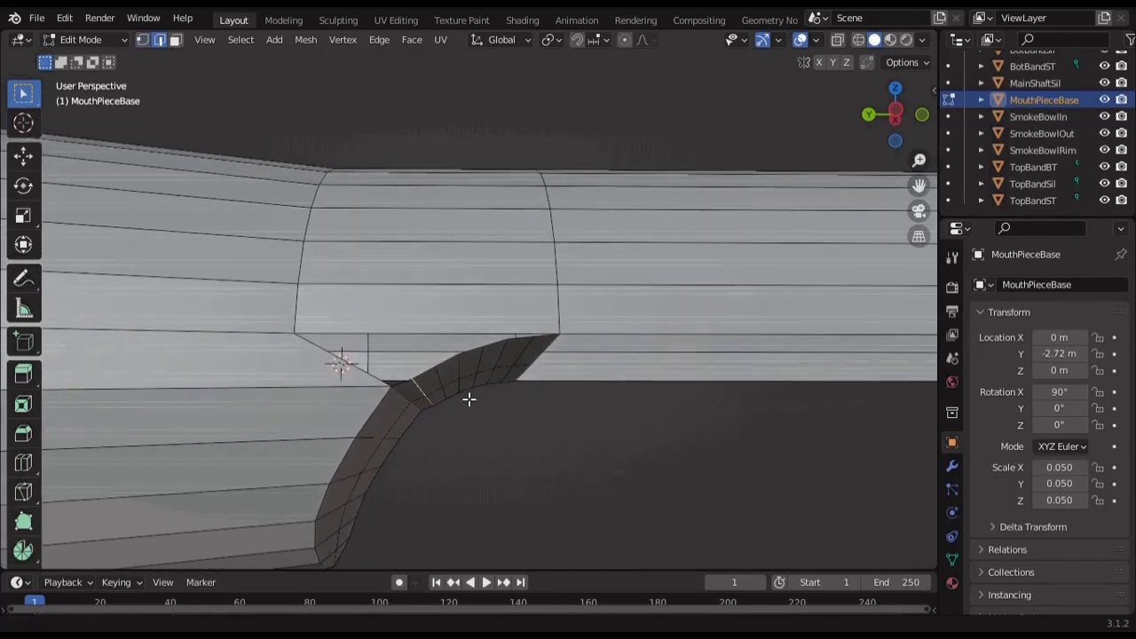
right_click(426, 395)
left_click(425, 522)
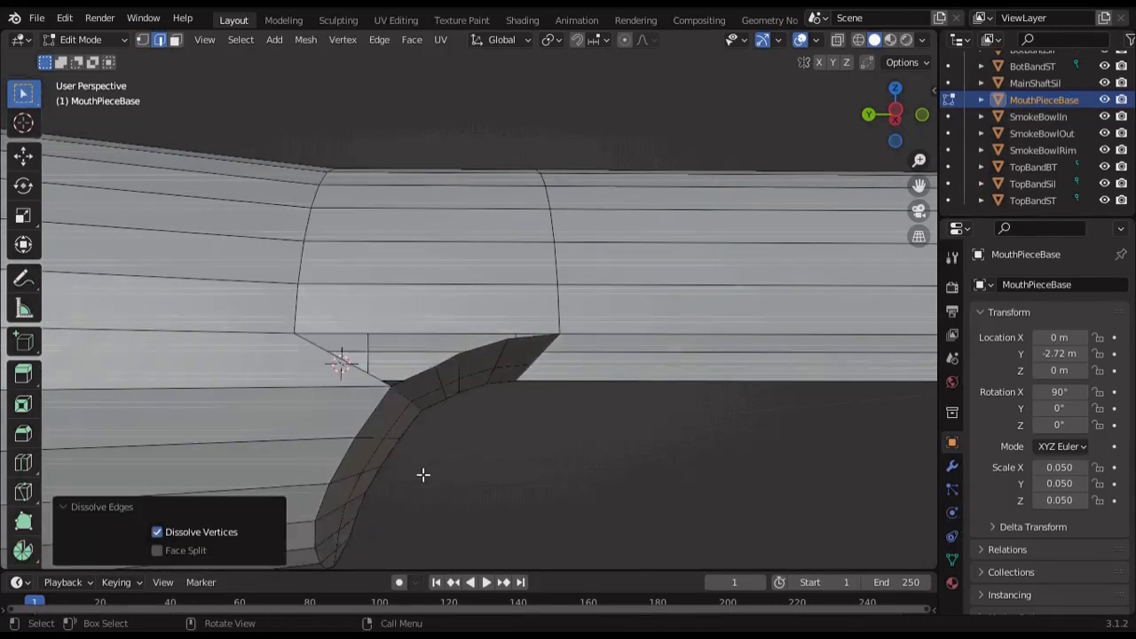
key("ctrl+z")
right_click(450, 385)
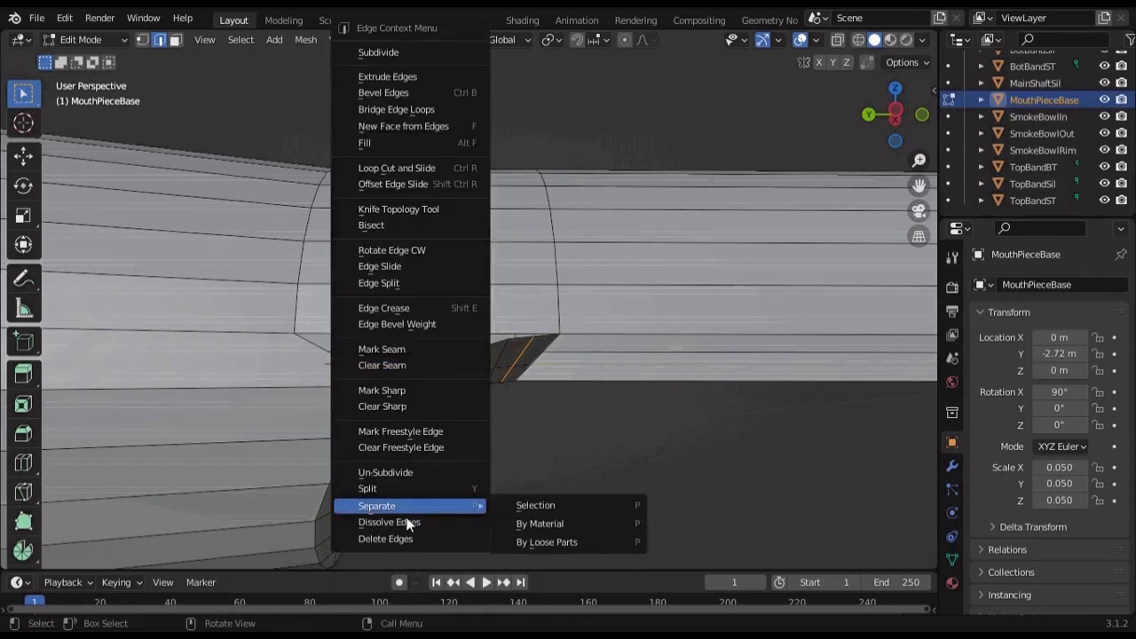
left_click(417, 520)
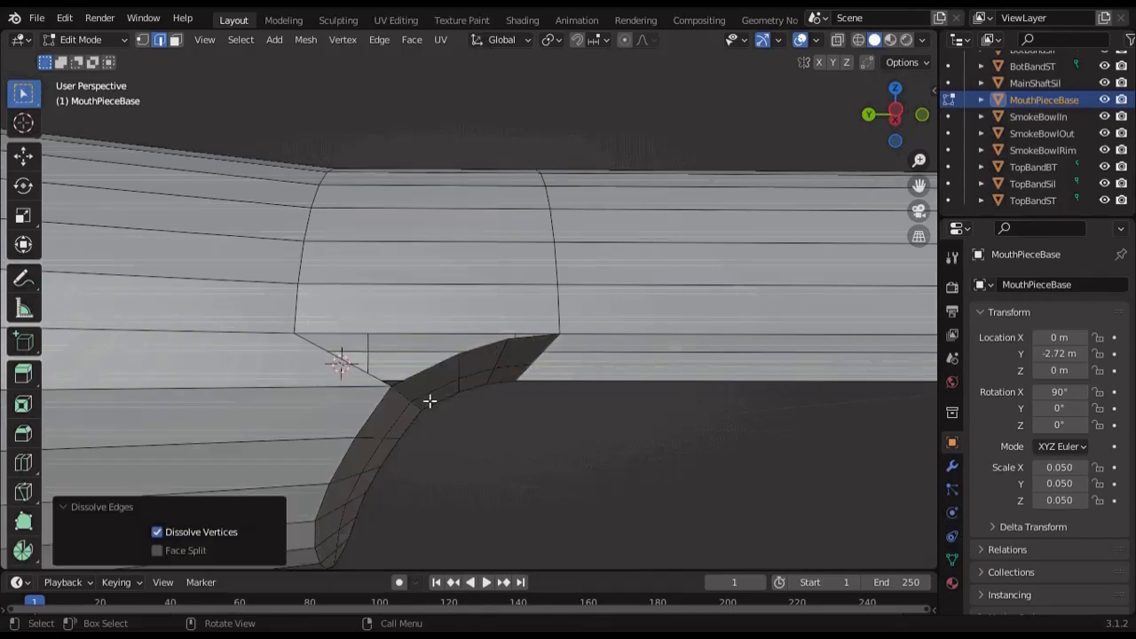
left_click(459, 287)
right_click(463, 393)
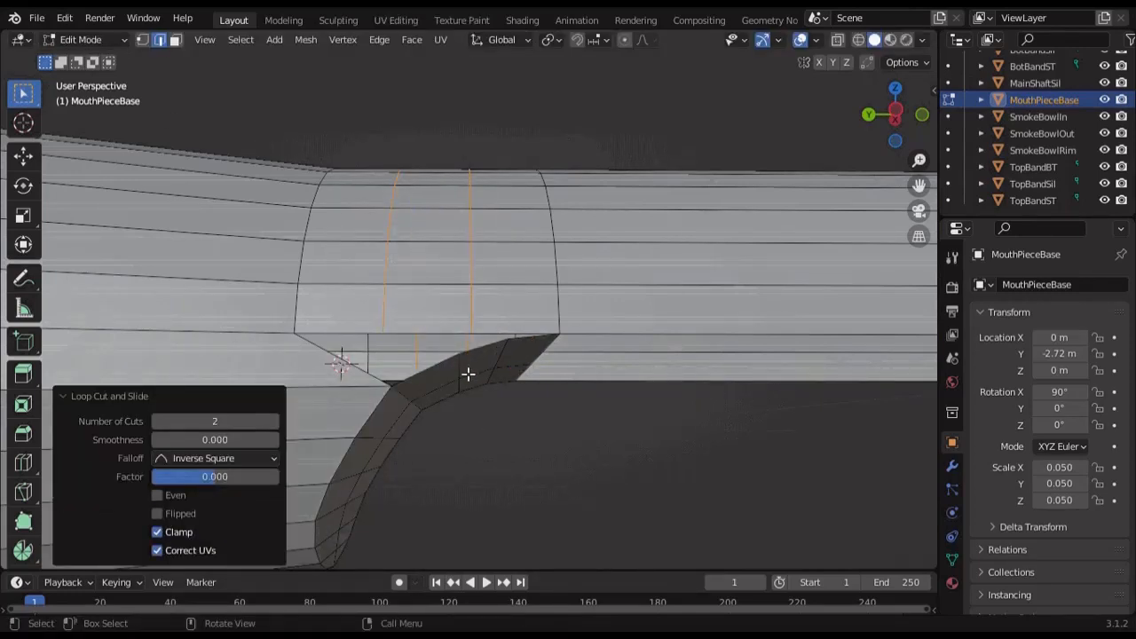
Try scaling the upper arc row by 1.006 along X in bottom view to match the stem's side
left_click(894, 140)
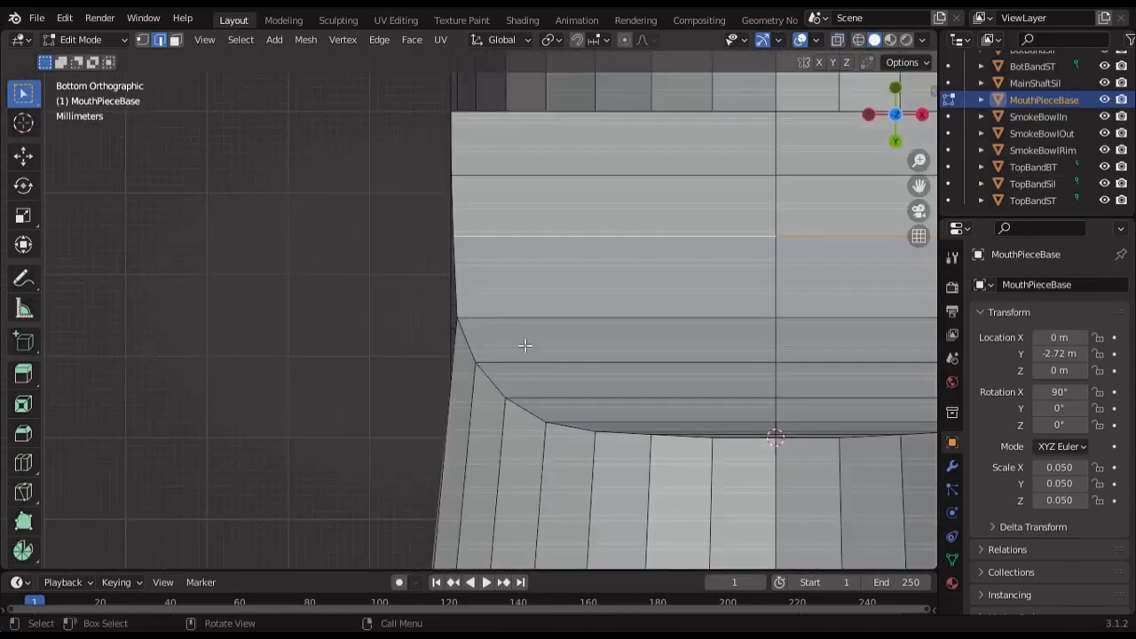
scroll(525, 345, "down", 4)
scroll(454, 331, "up", 10)
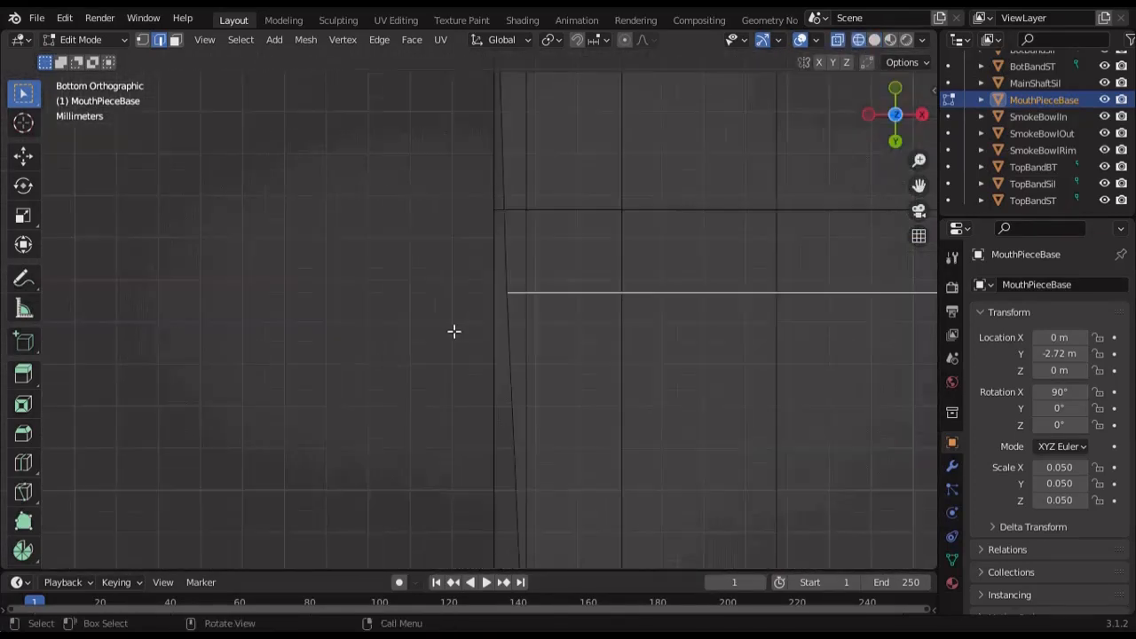
key("s")
key("x")
left_click(417, 392)
scroll(461, 329, "down", 8)
key("shift+z")
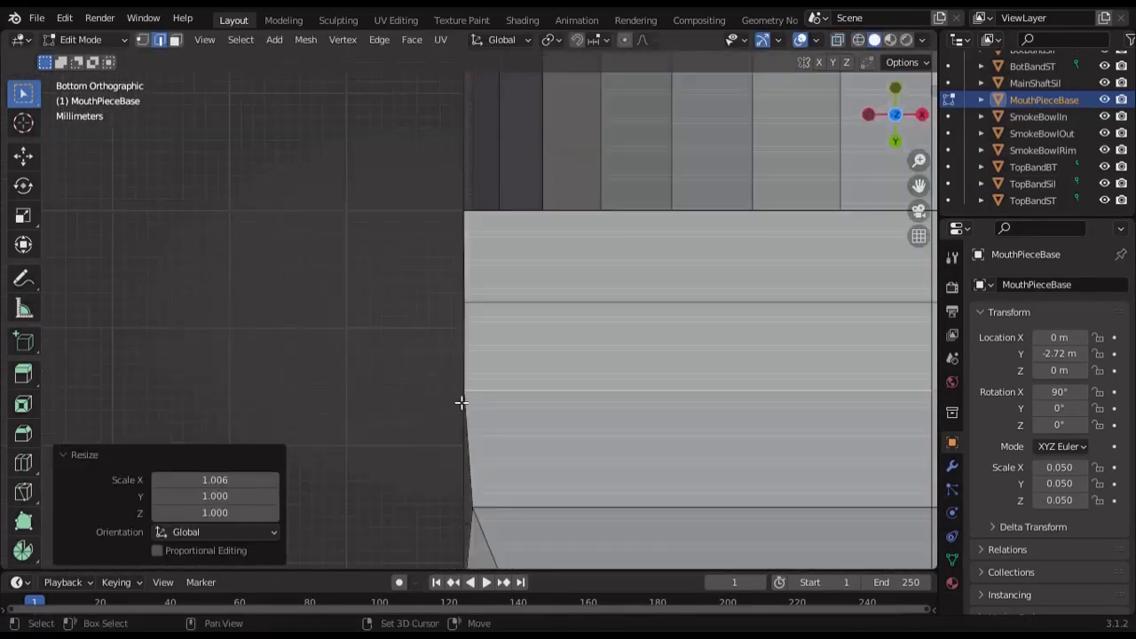
middle_click_drag(462, 401, 489, 406)
key("ctrl+z")
key("ctrl+z")
Scale the arc row nearest the straight stem by 1.002 along X and refine it by about 0.9999 to meet the side outline
left_click(898, 117)
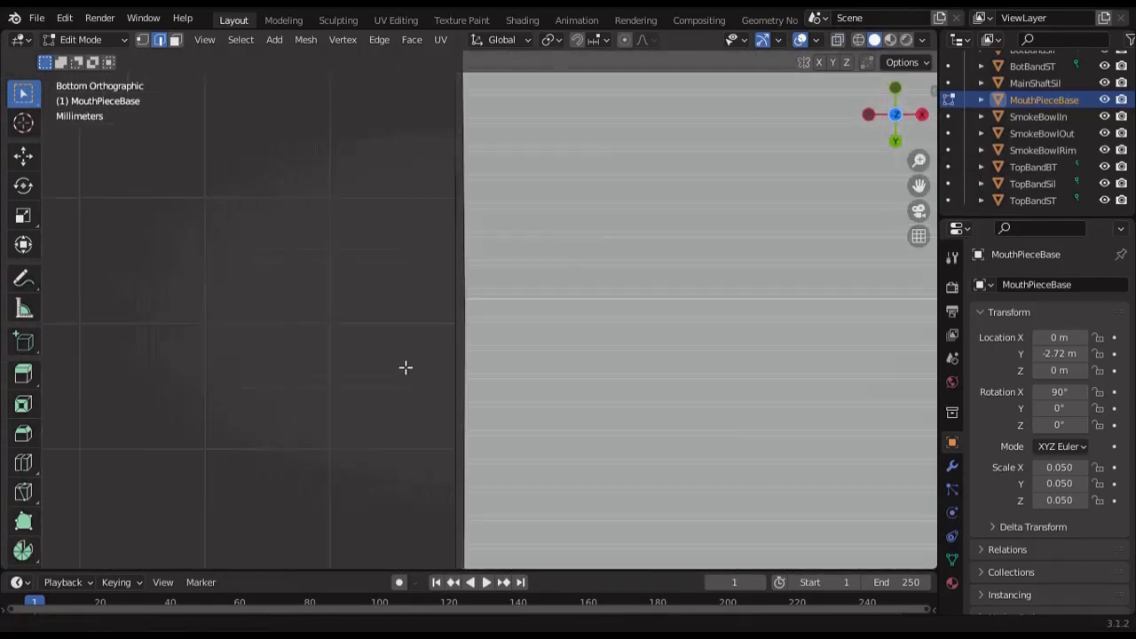
left_click(370, 328)
key("s")
key("x")
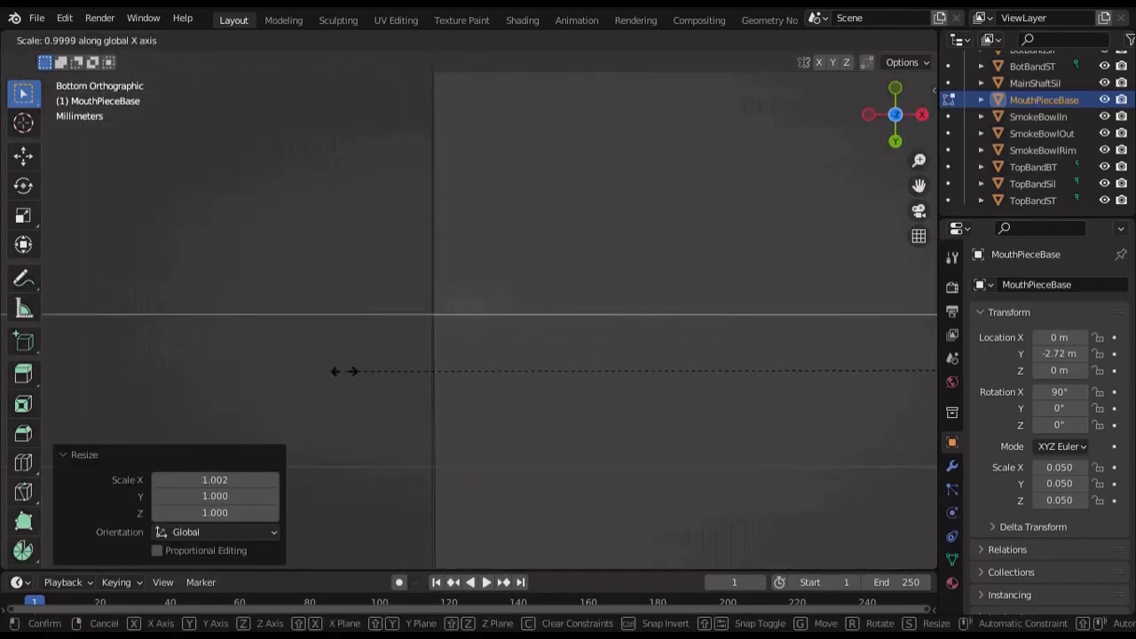
left_click(346, 374)
Scale the next arc row down by 1.001 along X and refine it by about 1.0001 to follow the stem's side
scroll(420, 366, "down", 3)
key("shift+z")
left_click(482, 425, "alt")
key("shift+z")
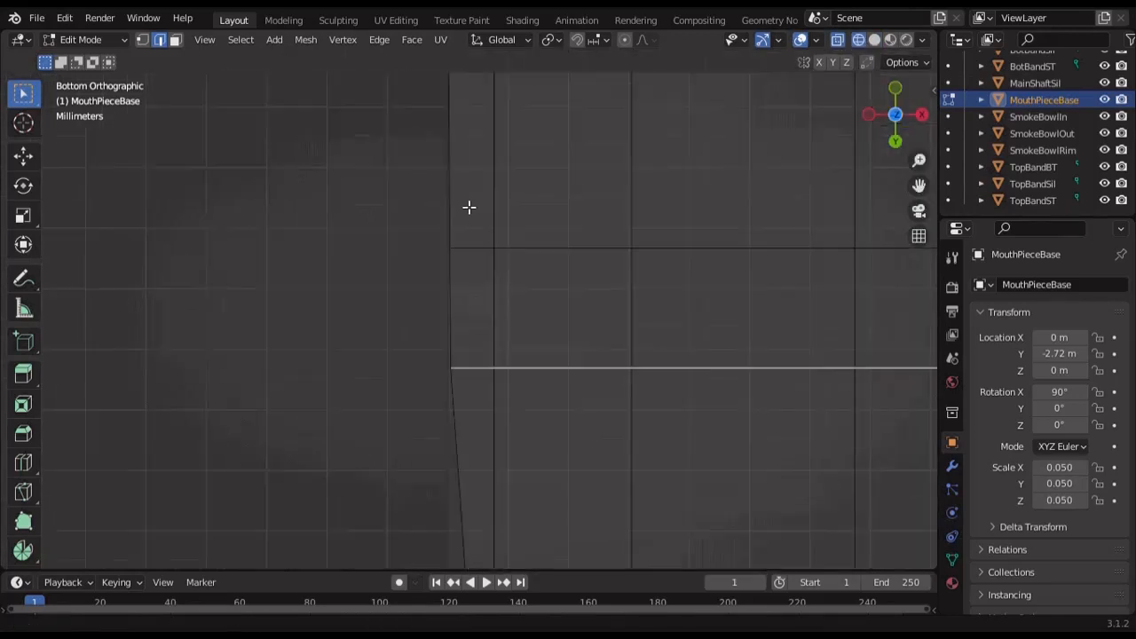
middle_click_drag(469, 207, 467, 80, "shift")
key("s")
key("x")
left_click(376, 294)
scroll(376, 294, "up", 5)
key("s")
key("x")
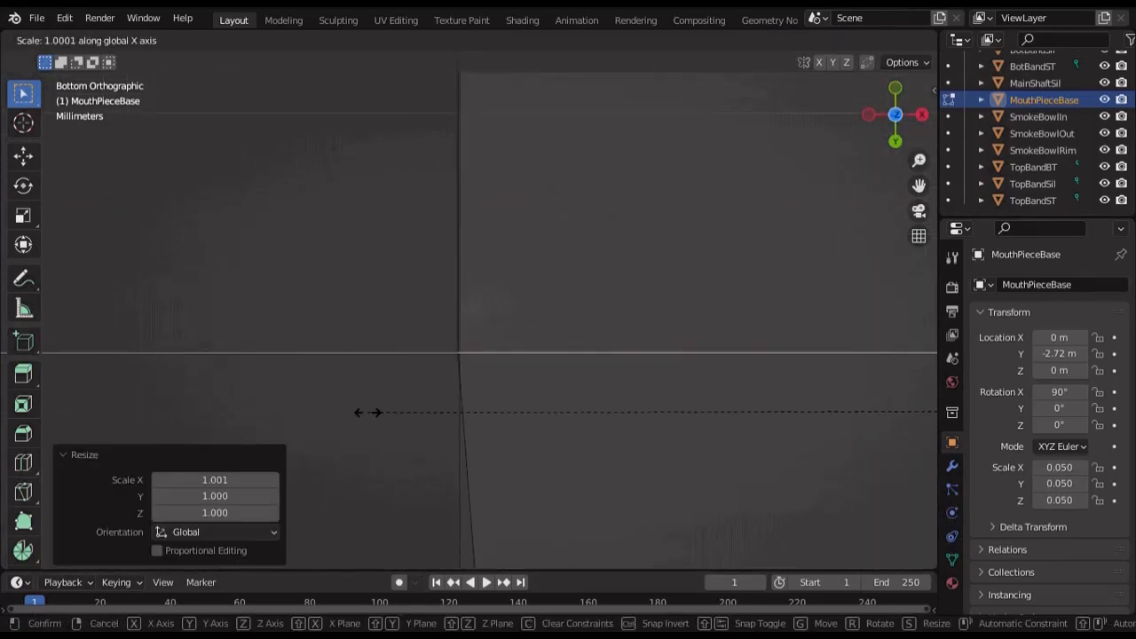
left_click(369, 412)
Widen the arc row at the highest merged vertices by about 1.006 along X and fine-tune it against the side outline in wireframe
scroll(376, 418, "down", 10)
left_click(502, 398, "alt")
key("shift+z")
middle_click_drag(515, 415, 514, 336, "shift")
scroll(513, 336, "up", 4)
scroll(513, 336, "up", 2)
key("s")
key("x")
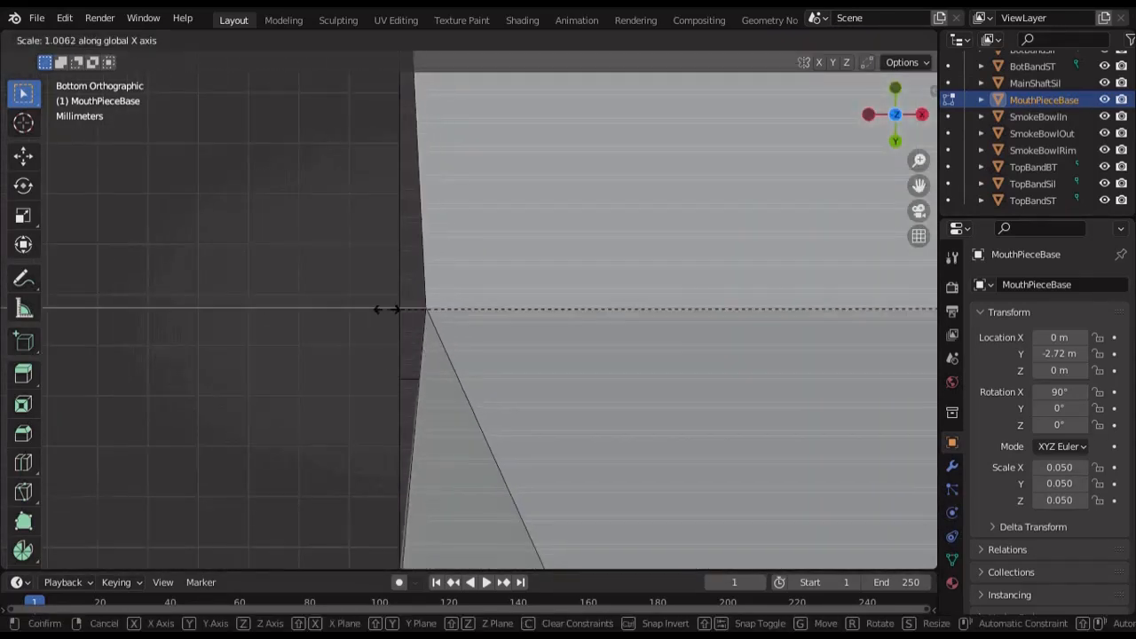
left_click(362, 316)
key("shift+z")
left_click(776, 257, "alt")
middle_click_drag(776, 257, 707, 315, "shift")
key("s")
key("x")
left_click(378, 296)
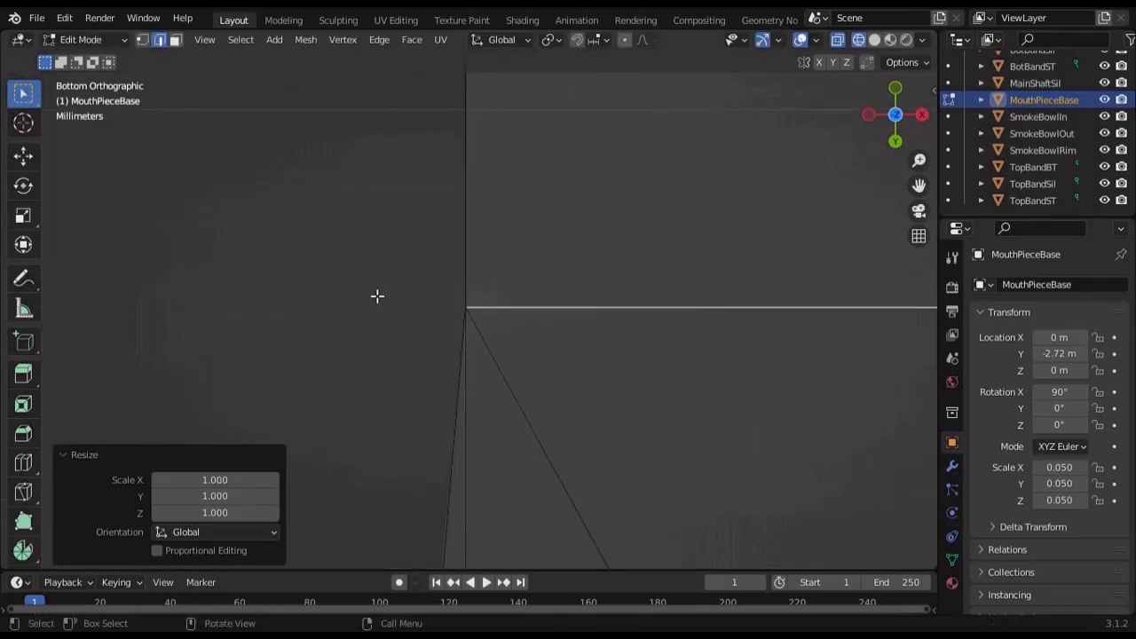
Bridge the two open gaps between the arc's edges and the loop-cut stem edges on one side with Bridge Edge Loops
scroll(378, 296, "down", 5)
mouse_move(378, 297)
middle_mouse_down()
mouse_move(492, 361)
mouse_move(593, 446)
mouse_move(438, 343)
middle_mouse_up()
key("shift+z")
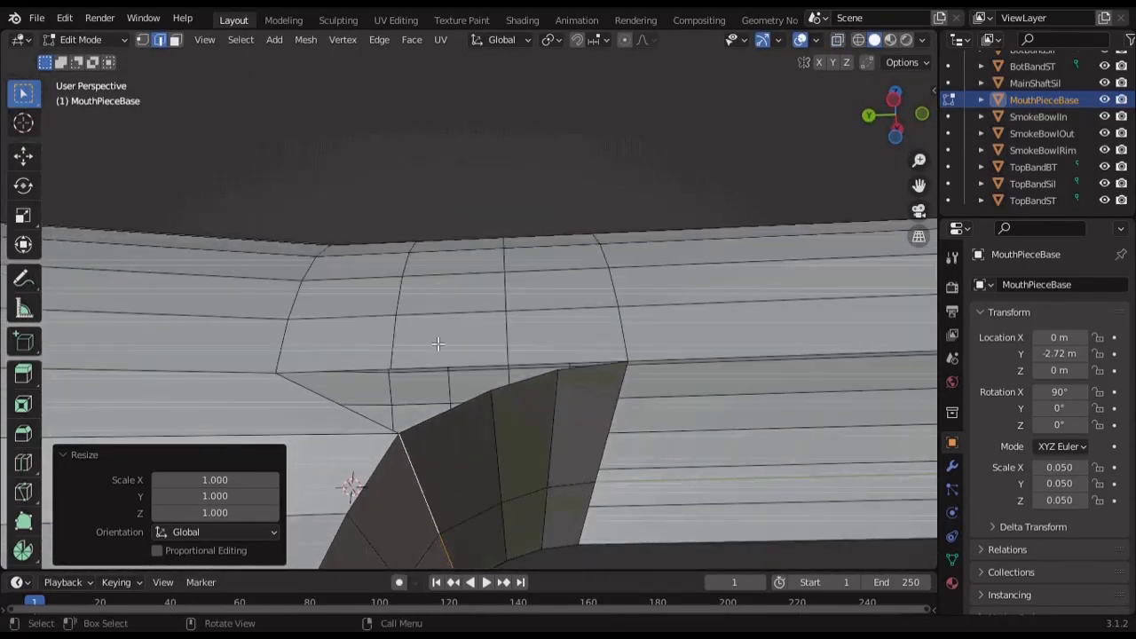
left_click(435, 407)
left_click(379, 40)
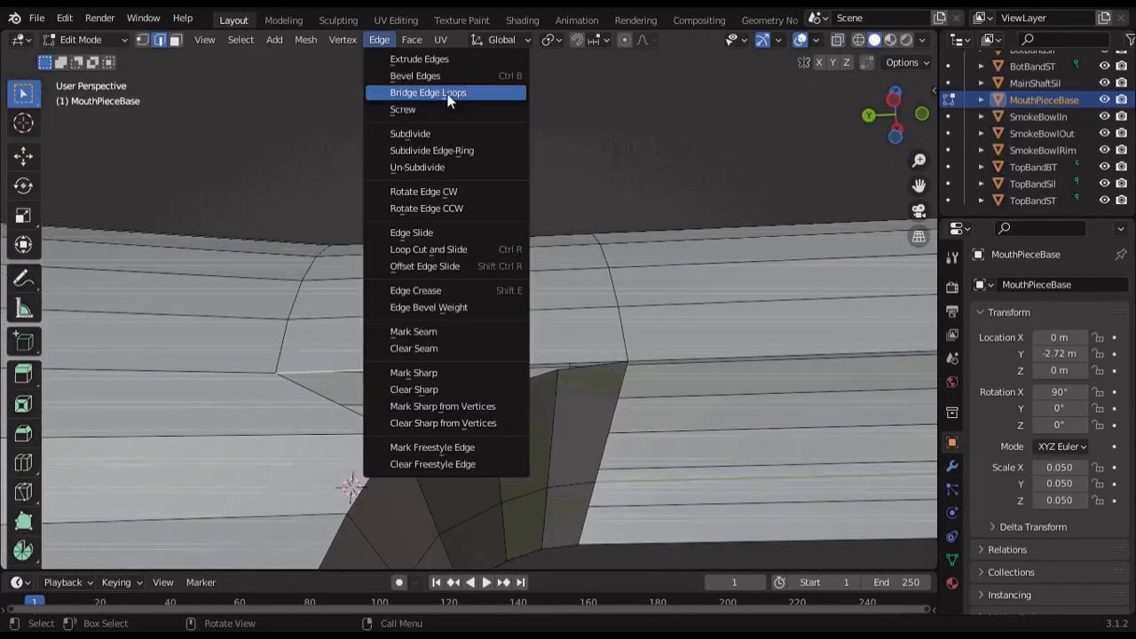
left_click(448, 94)
left_click(526, 381)
left_click(482, 367, "shift")
left_click(379, 40)
left_click(421, 95)
Bridge the matching two gaps between the arc and the stem on the opposite side with Bridge Edge Loops
left_click(560, 366, "alt")
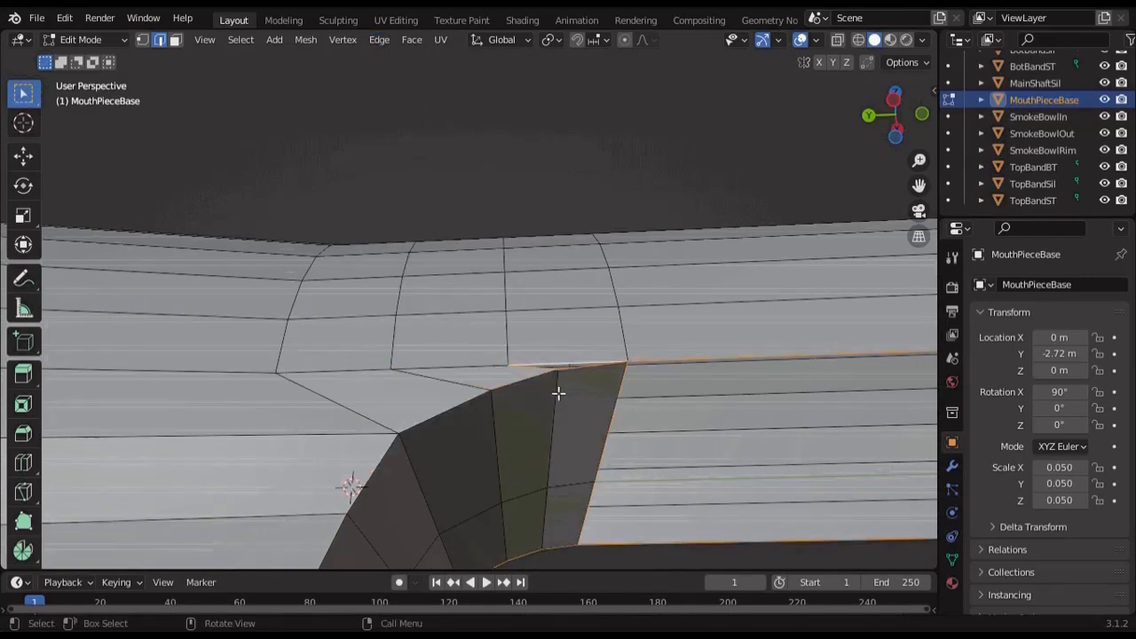
middle_click_drag(559, 393, 657, 266)
left_click(614, 147)
left_click(382, 40)
left_click(421, 95)
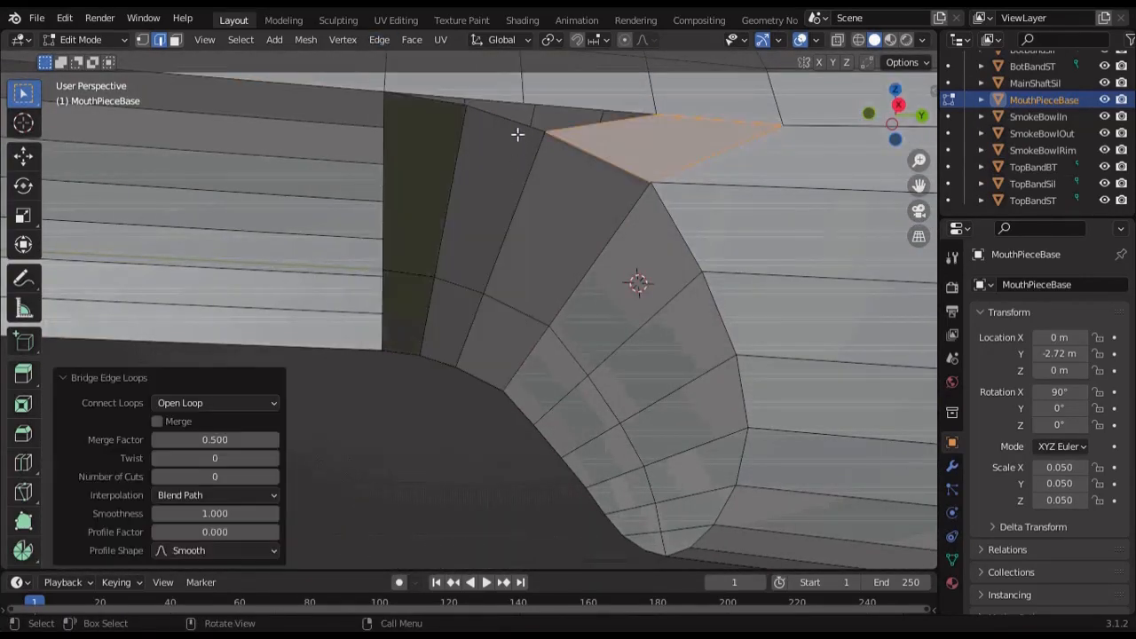
left_click(512, 122)
left_click(581, 109, "shift")
left_click(384, 41)
left_click(416, 95)
Dissolve the lengthwise edges across the mouthpiece's sloped flat face and add a single centred loop cut along it
scroll(393, 196, "down", 7)
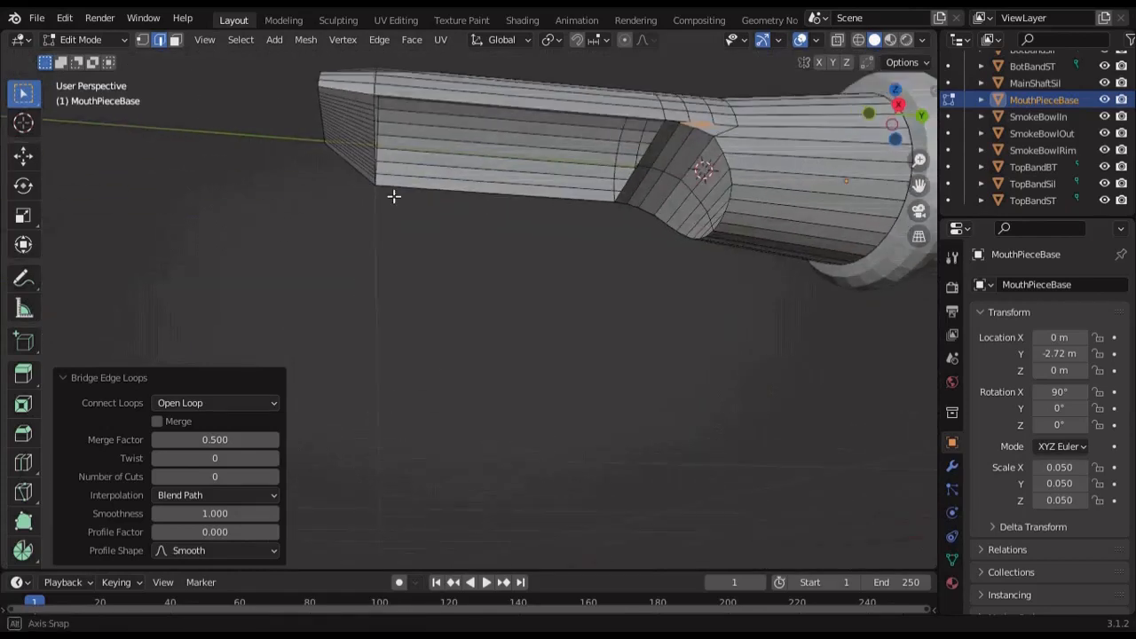
middle_click_drag(394, 197, 183, 19)
scroll(532, 240, "up", 3)
middle_click_drag(534, 241, 634, 203)
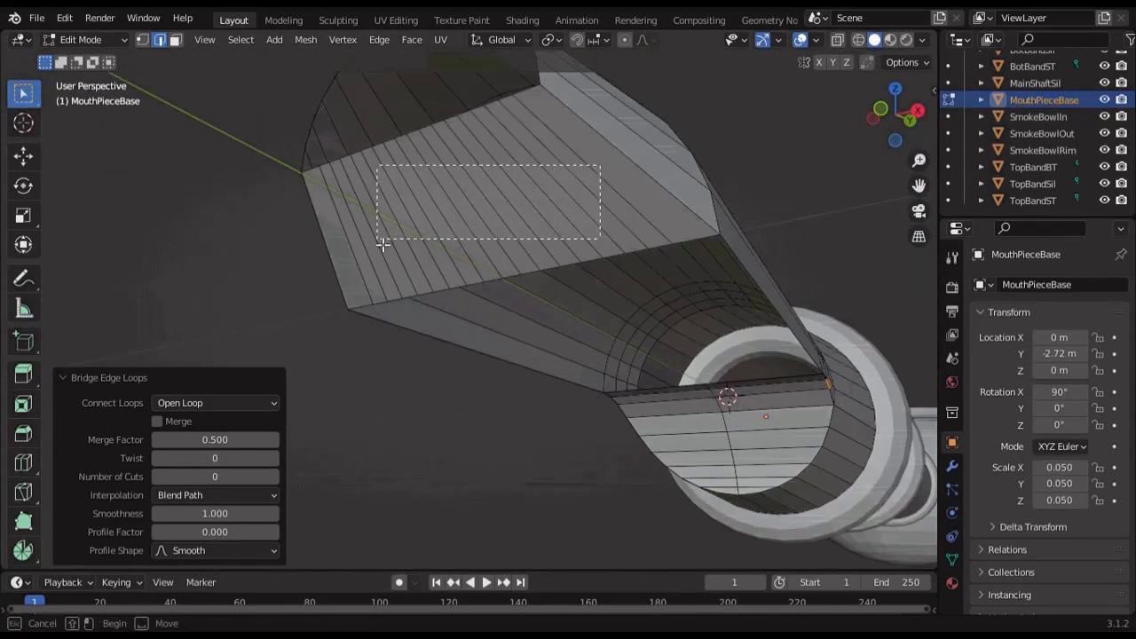
left_click_drag(383, 245, 340, 240)
right_click(395, 237)
left_click(385, 523)
middle_click_drag(406, 475, 568, 279)
key("ctrl+r")
double_click(590, 163)
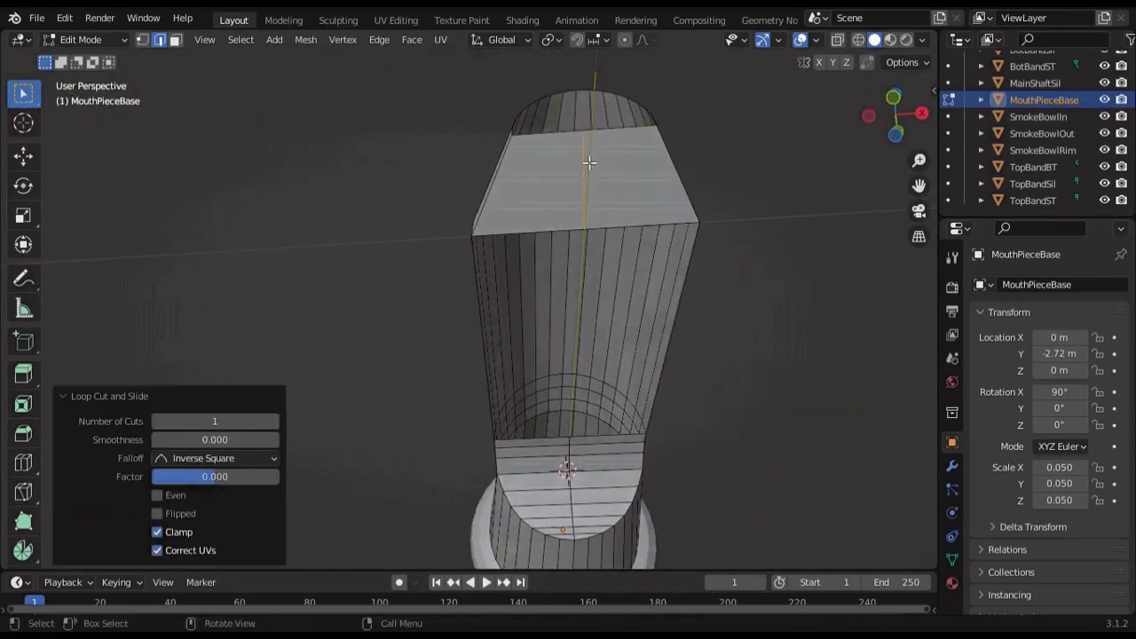
Bridge both halves of the sloped face's edge with the matching halves of the arc's upper edge to close the underside
middle_click_drag(590, 163, 563, 115)
left_click(504, 189)
middle_click_drag(504, 189, 516, 229, "shift")
left_click(522, 377, "shift")
left_click(380, 40)
left_click(410, 97)
left_click(603, 372)
left_click(522, 202, "shift")
left_click(380, 40)
left_click(412, 95)
Inspect the bridged underside and the arc transition up close and in Object Mode
middle_click_drag(497, 266, 418, 329)
scroll(484, 295, "up", 4)
middle_click_drag(489, 292, 373, 226, "shift")
left_click(537, 266, "alt")
middle_click_drag(364, 279, 478, 380)
scroll(600, 295, "down", 7)
key("Tab")
left_click(572, 348)
scroll(550, 373, "up", 8)
key("Tab")
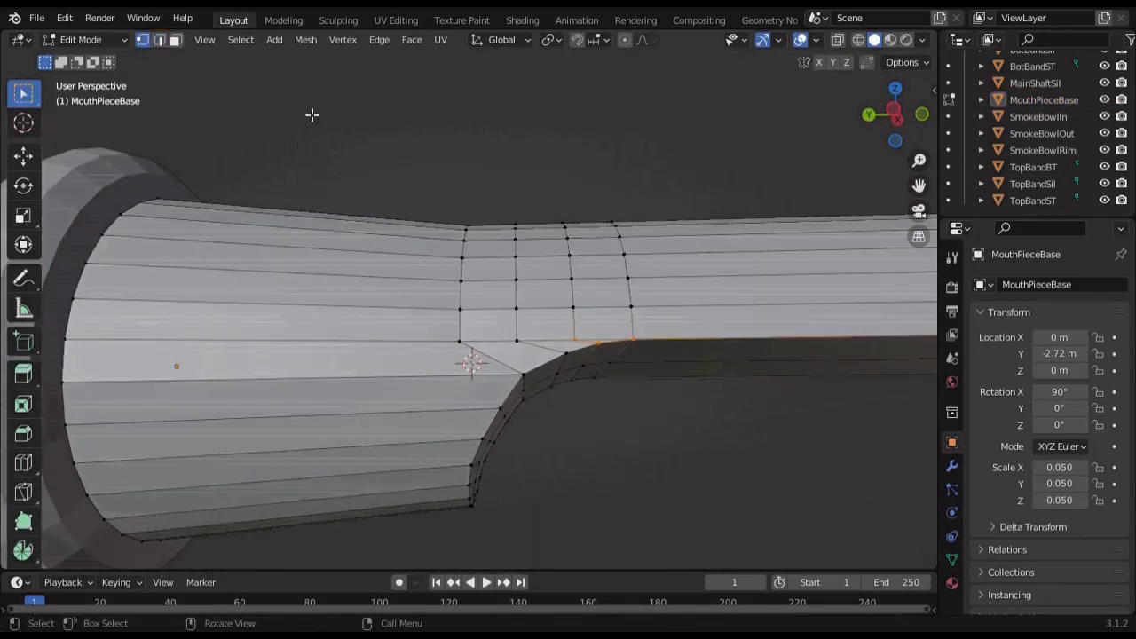
Move the lowest row of loop-cut vertices above the arc about -0.0044 m along Y in left wireframe view
left_click(894, 109)
left_click(859, 40)
scroll(596, 367, "up", 3)
middle_click_drag(596, 368, 486, 271, "shift")
left_click_drag(320, 296, 442, 288)
key("g")
key("y")
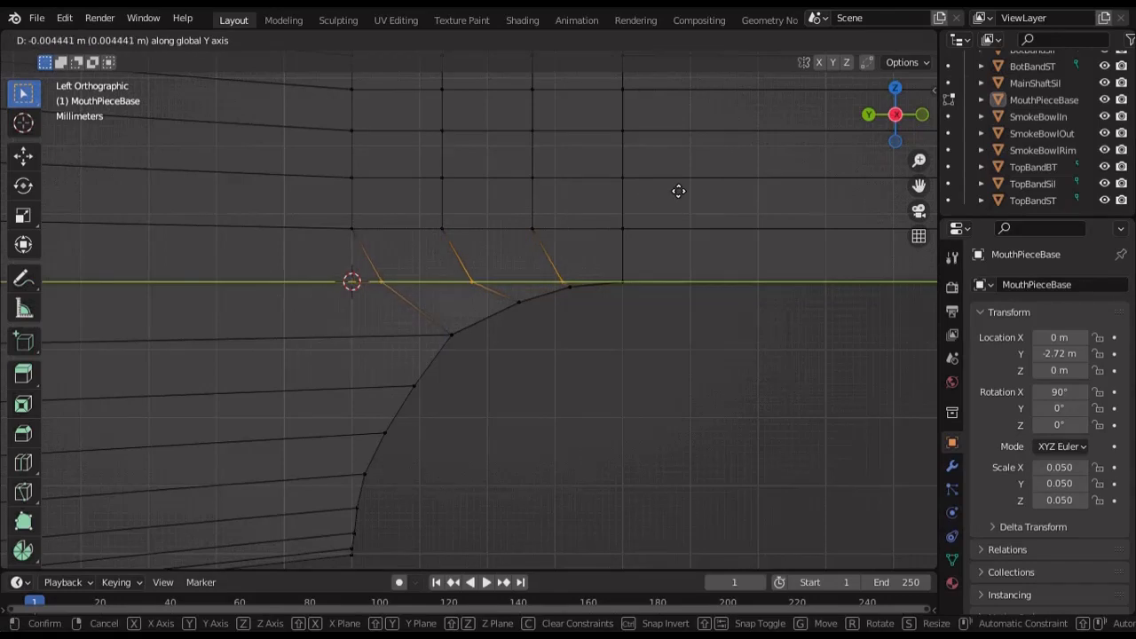
left_click(683, 185)
Shift the next two higher rows of loop-cut vertices along Y to slant the loops towards the arc
left_click_drag(320, 244, 563, 213)
key("g")
key("y")
left_click(586, 213)
left_click_drag(314, 197, 565, 172)
key("g")
key("y")
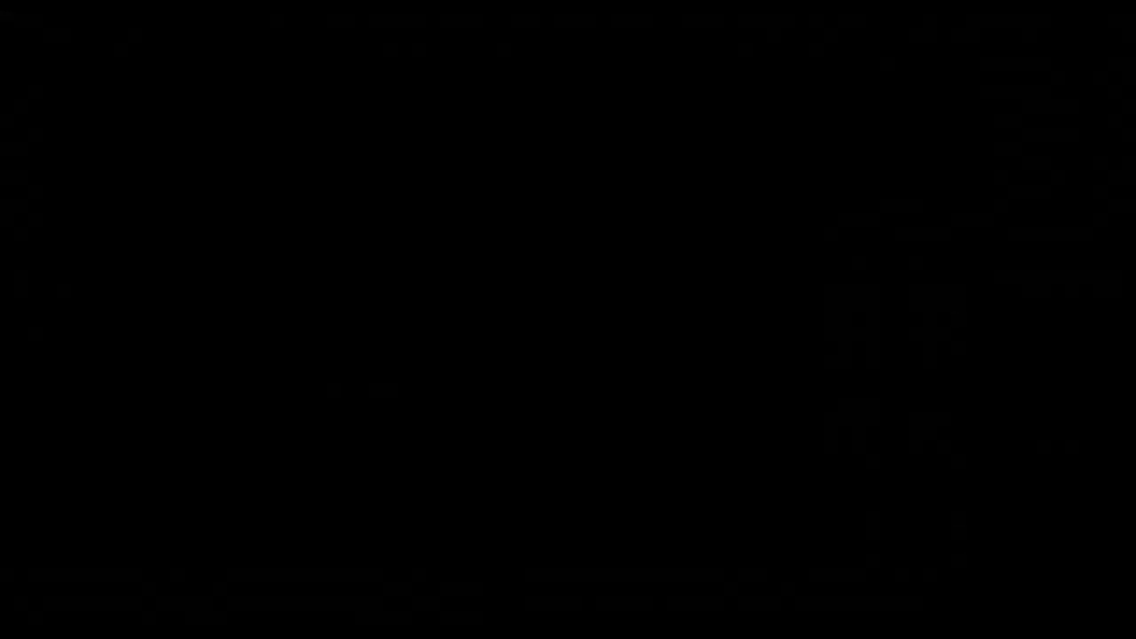